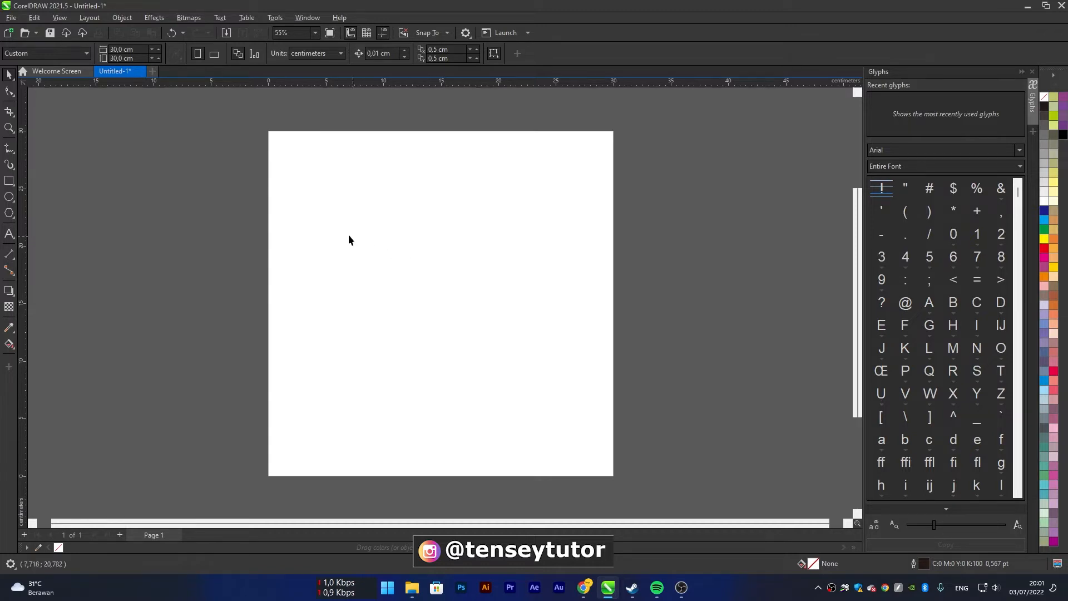
left_click(139, 49)
key("Tab")
left_click(305, 53)
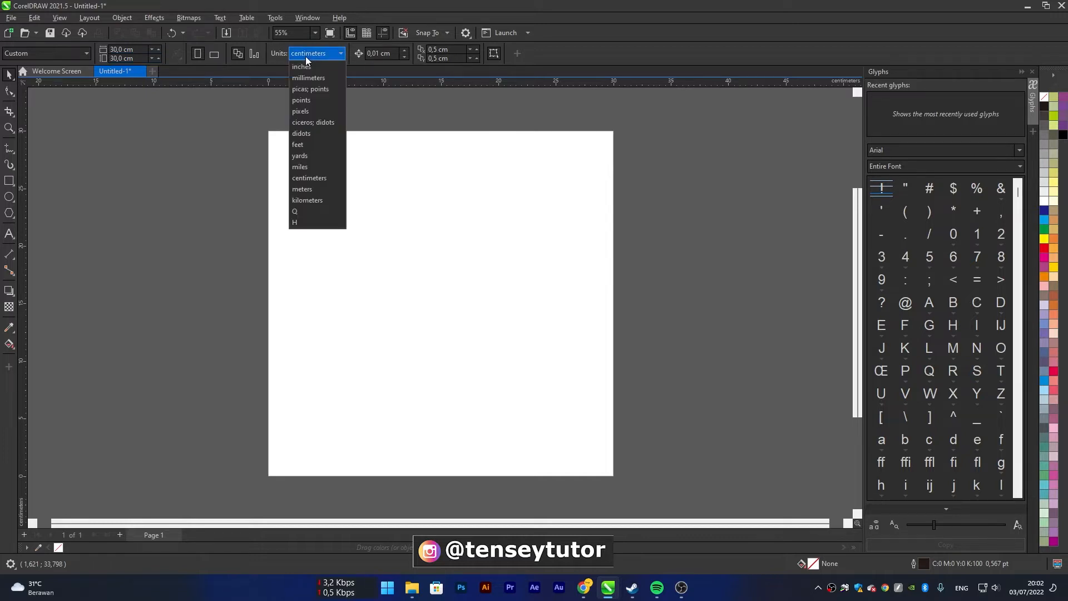
left_click(250, 148)
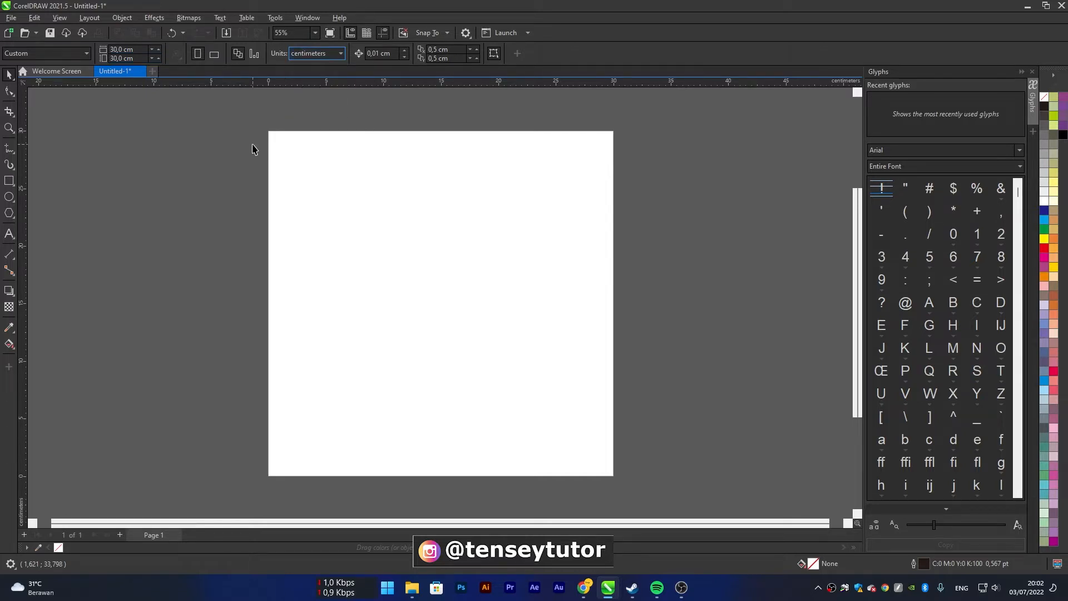
left_click_drag(250, 124, 623, 491)
Switch to File Explorer and bring all five images from the BAHAN folder into the CorelDRAW document
left_click(412, 587)
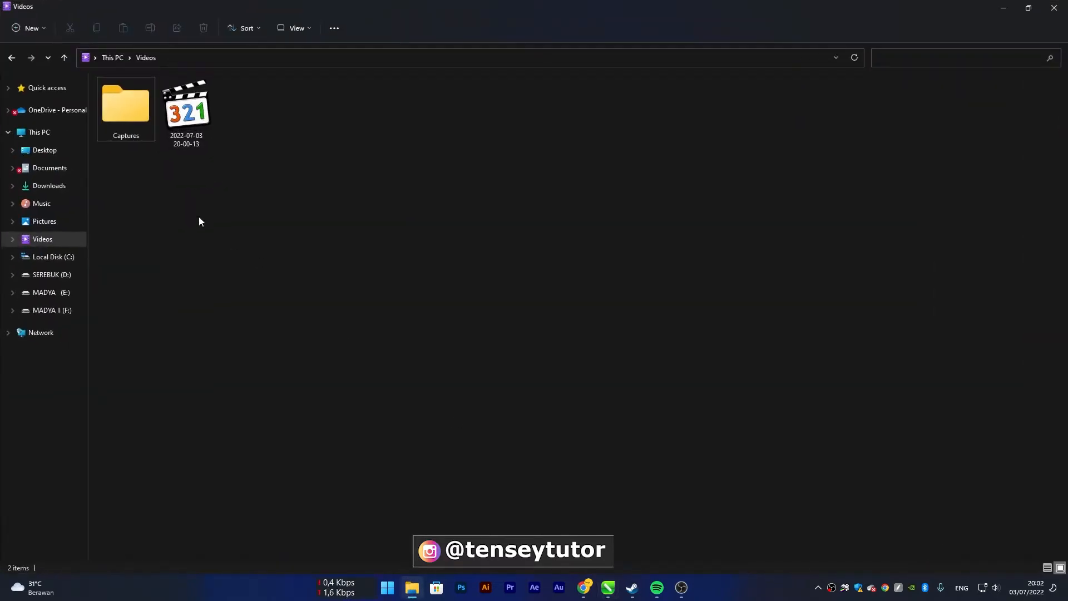
left_click(15, 61)
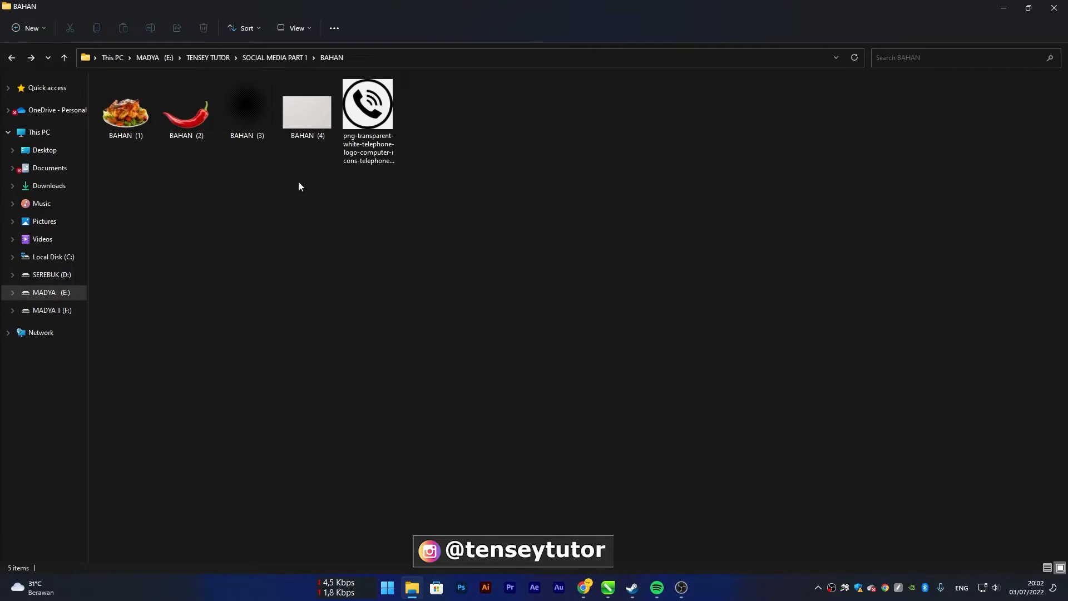
left_click_drag(549, 227, 161, 124)
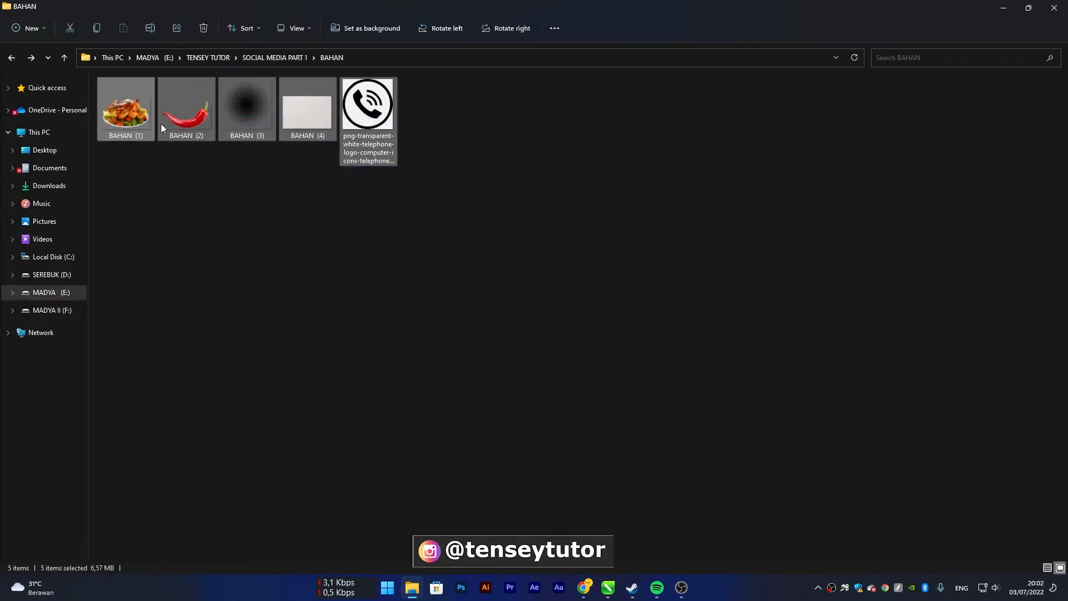
left_click(464, 254)
left_click_drag(563, 258, 711, 221)
key("alt+Tab")
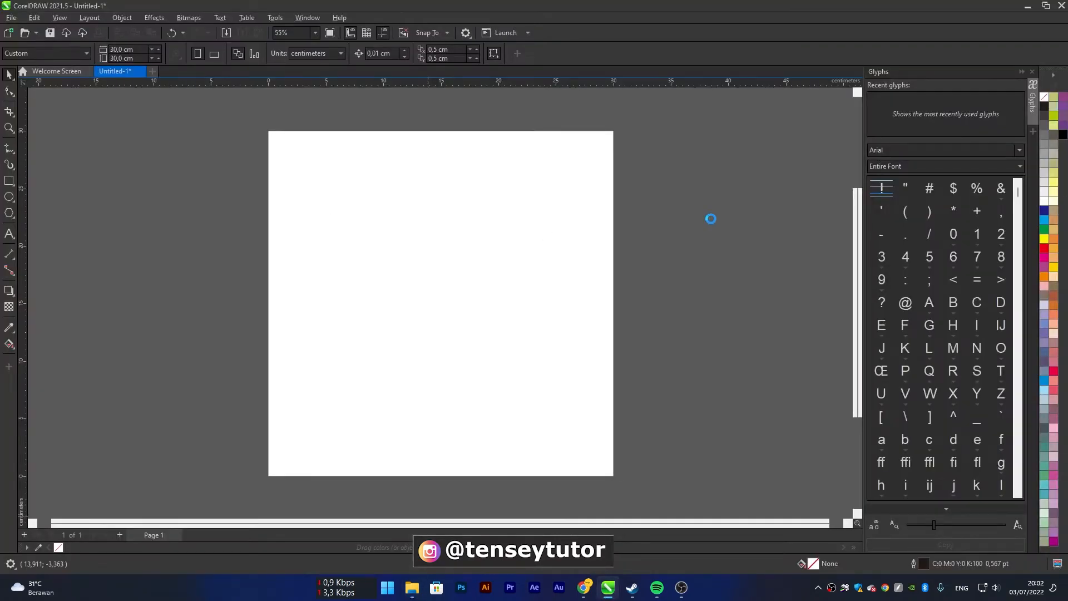
Spread the imported chili, chicken, phone logo, paper texture and halftone images apart beside the page
scroll(599, 232, "down", 4)
left_click_drag(571, 246, 702, 250)
left_click(641, 312)
left_click_drag(549, 256, 694, 354)
left_click_drag(519, 241, 551, 446)
left_click_drag(542, 253, 590, 160)
left_click_drag(554, 235, 605, 239)
left_click(462, 242)
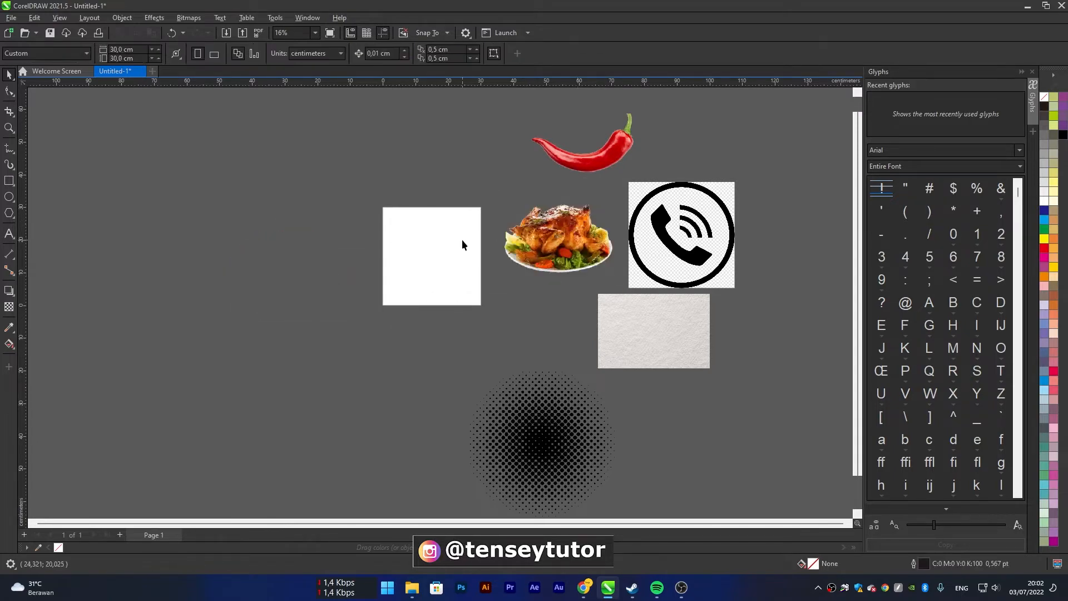
Create a rectangle matching the full 30 × 30 cm page
scroll(461, 239, "up", 4)
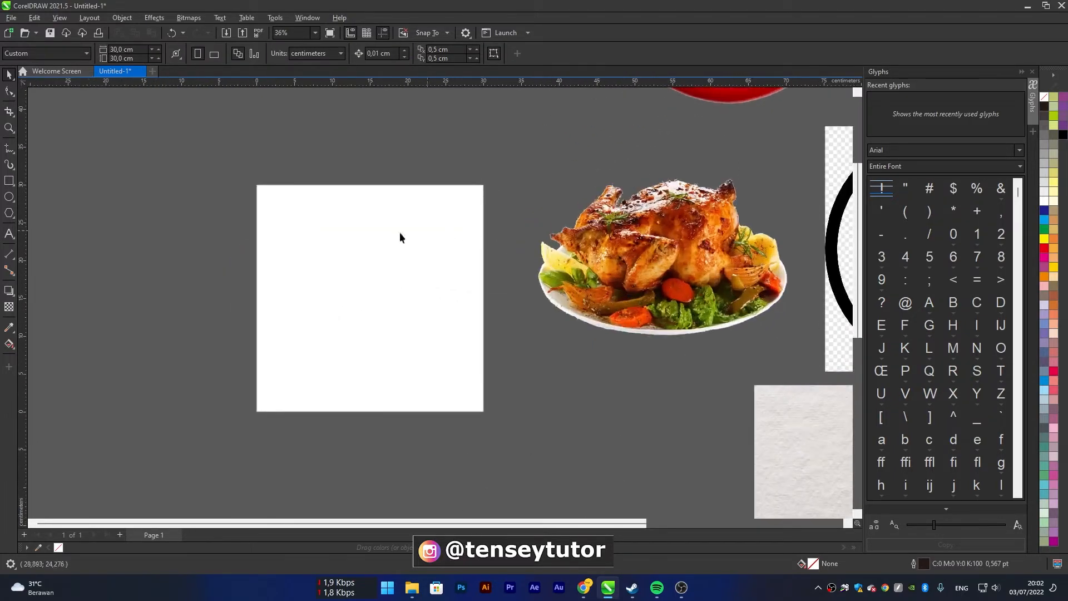
left_click_drag(241, 184, 514, 428)
double_click(10, 180)
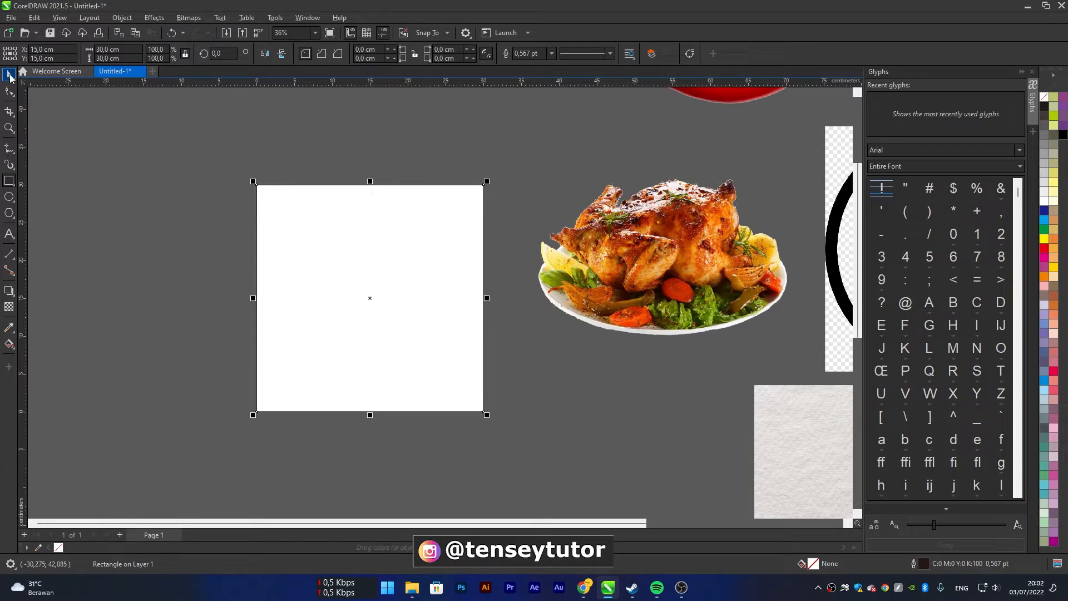
left_click(10, 76)
left_click(384, 153)
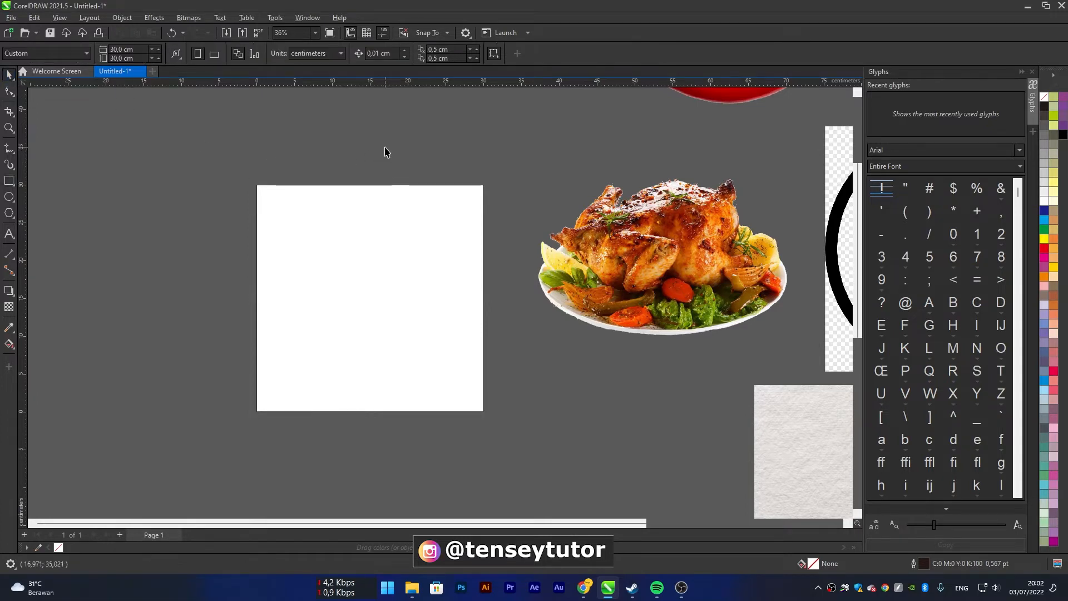
Move all five imported images together farther away from the page
left_click(426, 270)
left_click(598, 285)
scroll(498, 263, "down", 5)
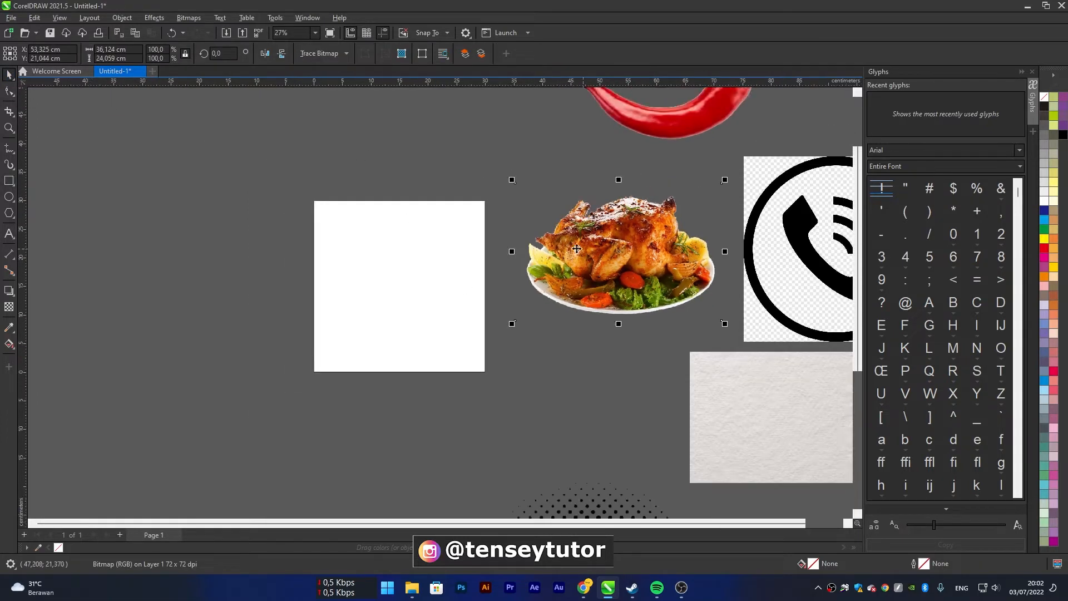
left_click(606, 376)
left_click_drag(640, 432, 417, 179)
left_click_drag(501, 249, 523, 239)
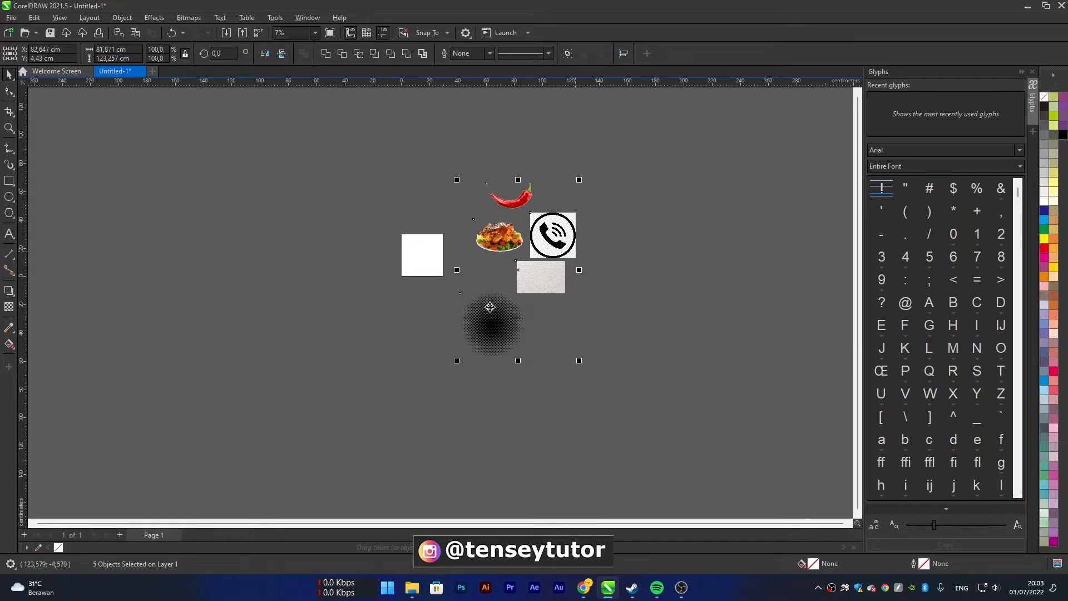
scroll(437, 254, "up", 3)
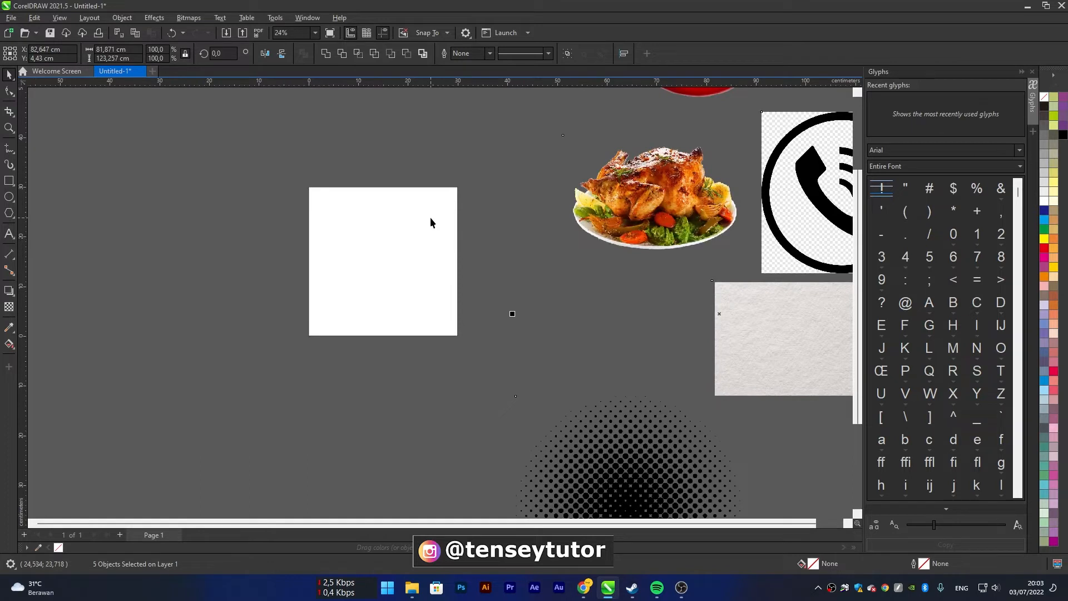
left_click(399, 262)
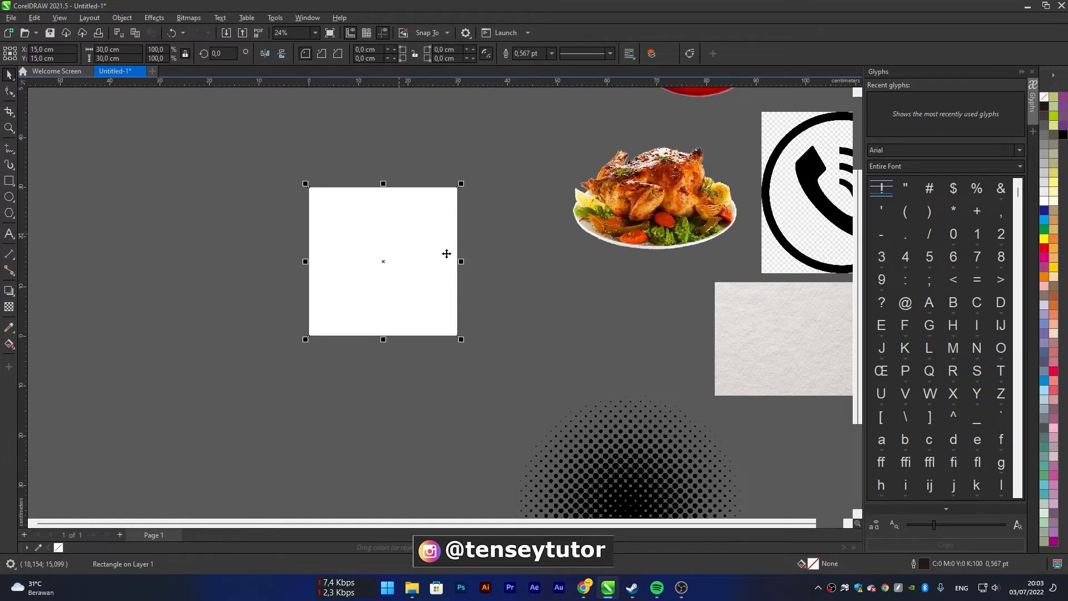
left_click(223, 278)
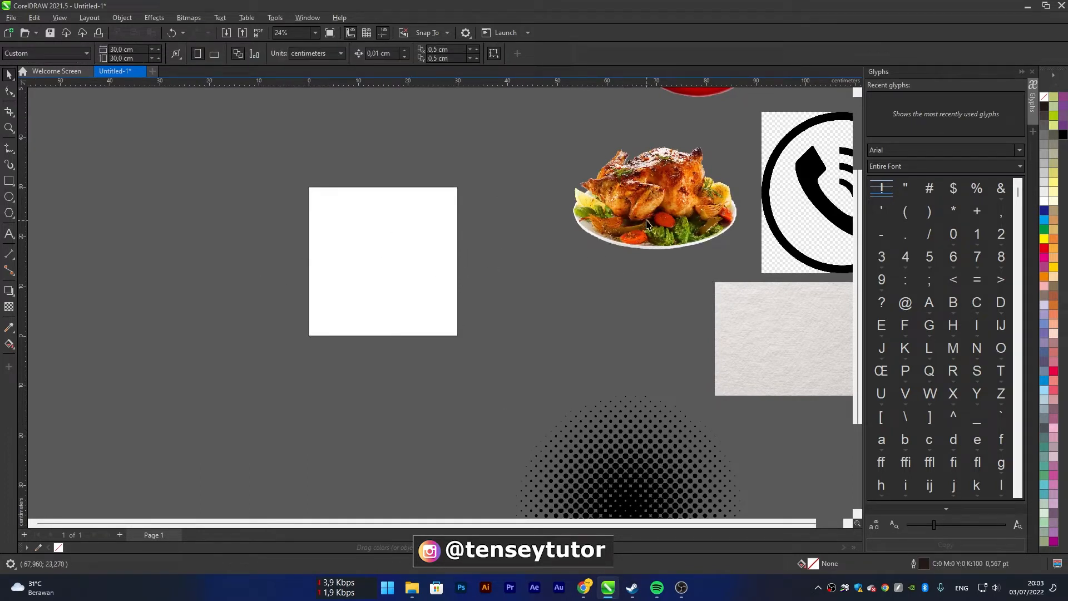
Place the roast chicken image near the page's centre and scale it down to about 54.5%, roughly 19.7 × 13.1 cm
left_click_drag(647, 224, 394, 265)
scroll(424, 226, "up", 1)
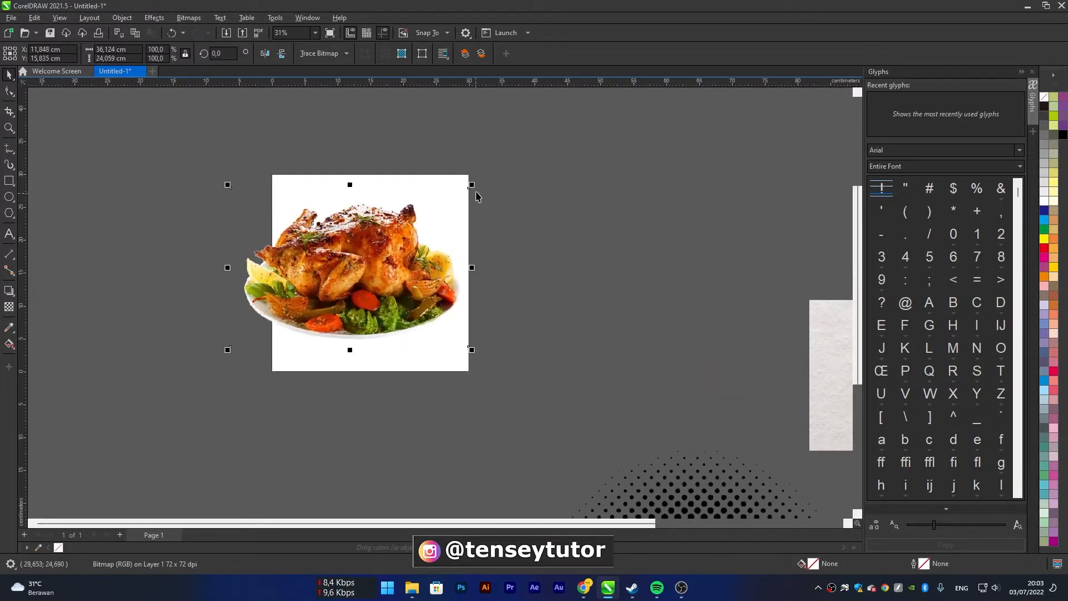
left_click_drag(474, 182, 427, 182)
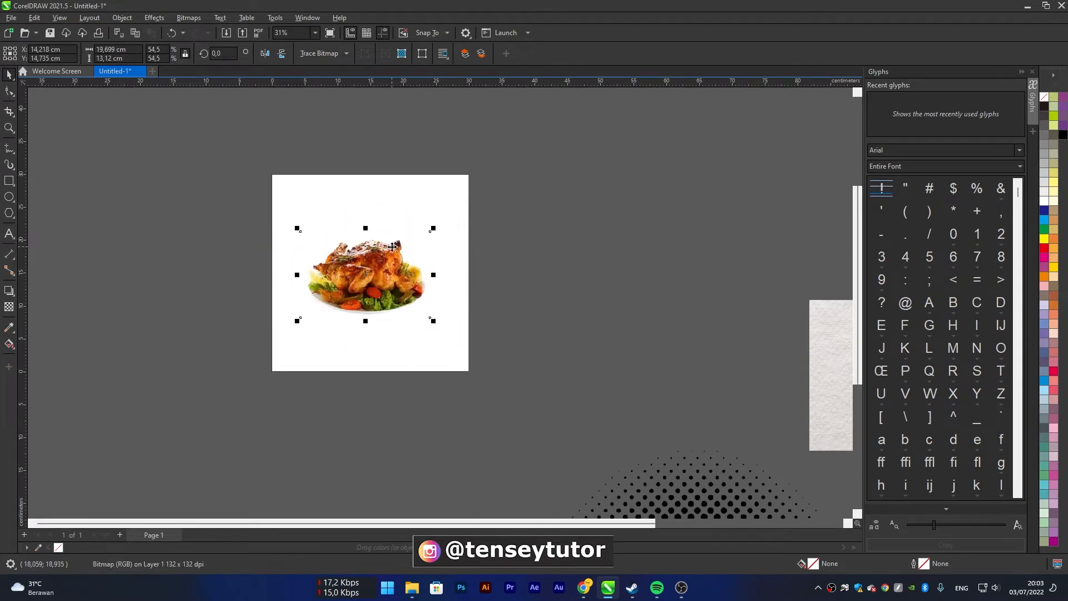
left_click(431, 217, "shift")
key("c")
left_click(563, 232)
left_click(397, 288)
left_click_drag(397, 288, 396, 281)
left_click_drag(438, 314, 444, 321)
left_click(506, 311)
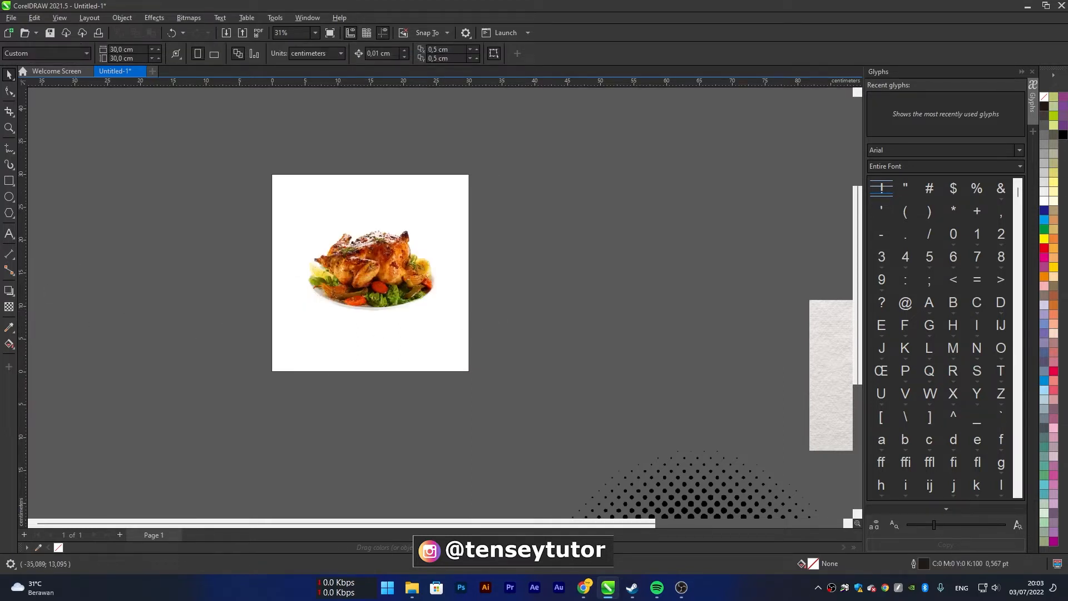
Move the roast chicken off the page into the empty area to its right
key("alt+Tab")
left_click(371, 282)
left_click_drag(371, 282, 591, 285)
left_click(553, 370)
Draw an ellipse about 45.1 × 30 cm over the upper part of the page, extending beyond its edges
left_click(9, 197)
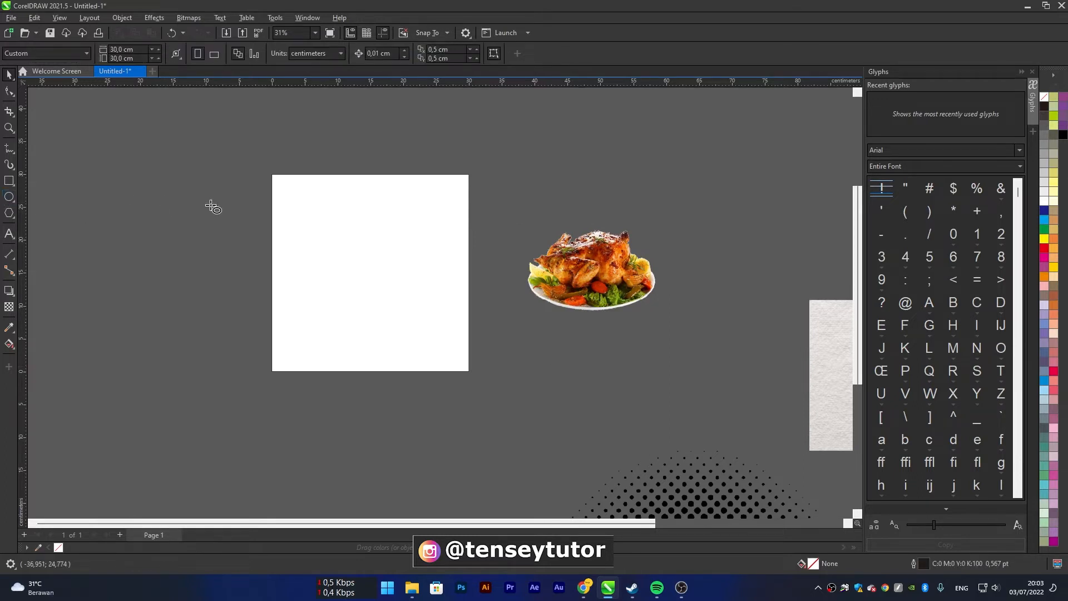
left_click_drag(241, 118, 539, 317)
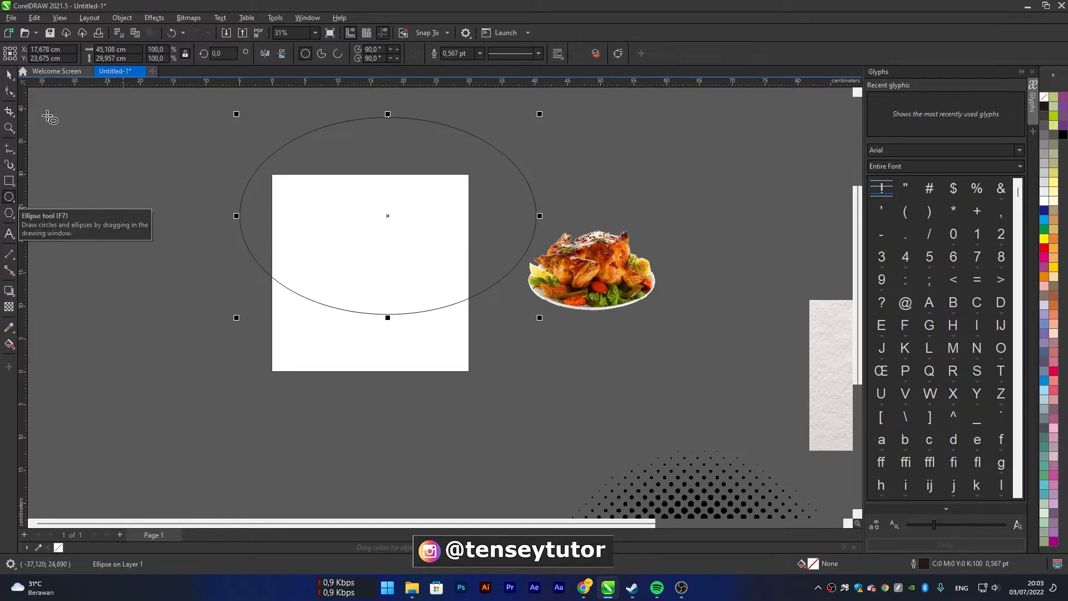
left_click(9, 74)
left_click(586, 158)
Stretch the ellipse to about 42.1 cm high and shift it right so its lower arc crosses the page
left_click(454, 201)
mouse_move(387, 114)
left_mouse_down()
mouse_move(388, 139)
mouse_move(388, 97)
left_mouse_up()
left_click_drag(353, 151, 413, 159)
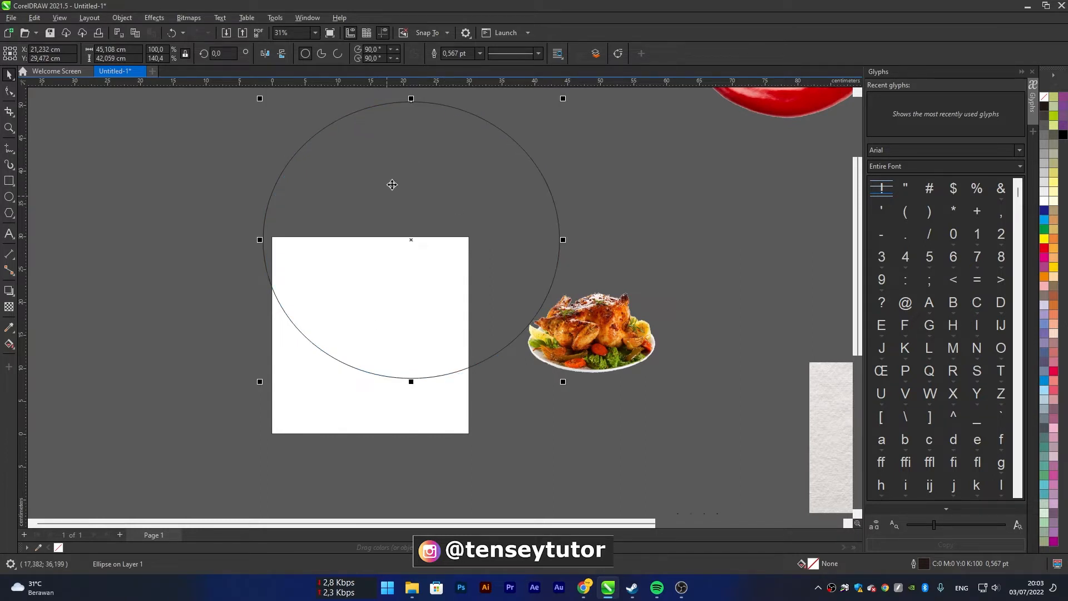
Intersect the ellipse with the page rectangle and delete the original ellipse, keeping the curved overlap shape
left_click(295, 378, "shift")
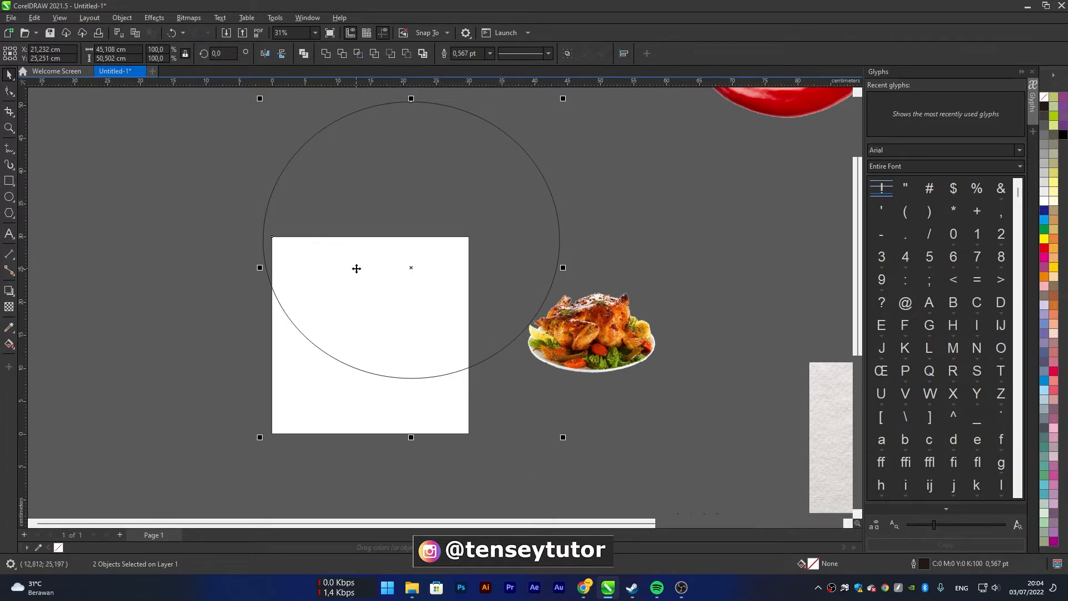
left_click(356, 57)
left_click_drag(386, 162, 540, 147)
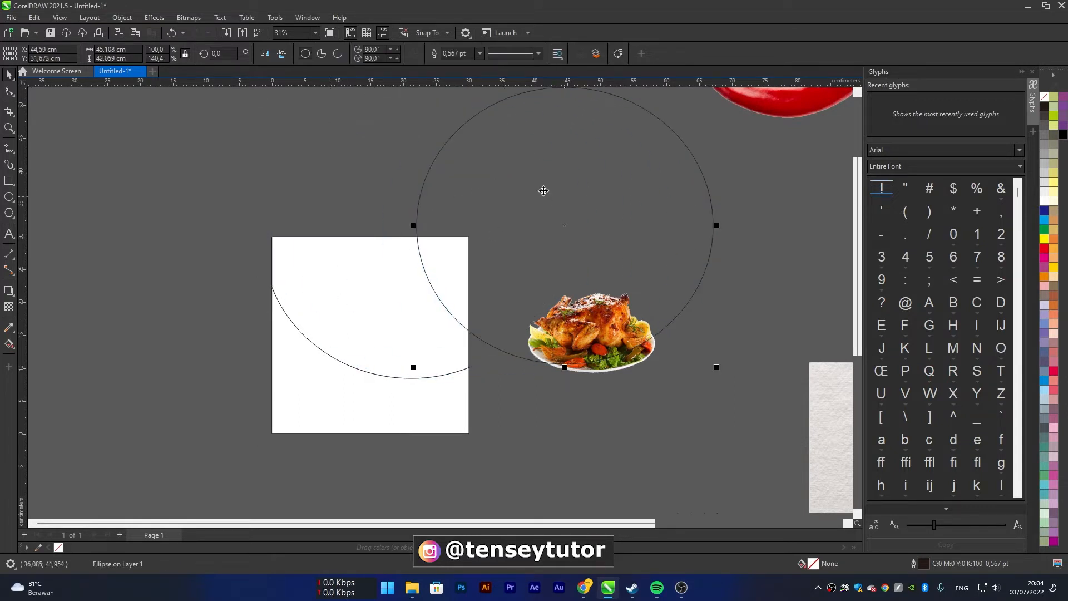
left_click_drag(516, 258, 534, 216)
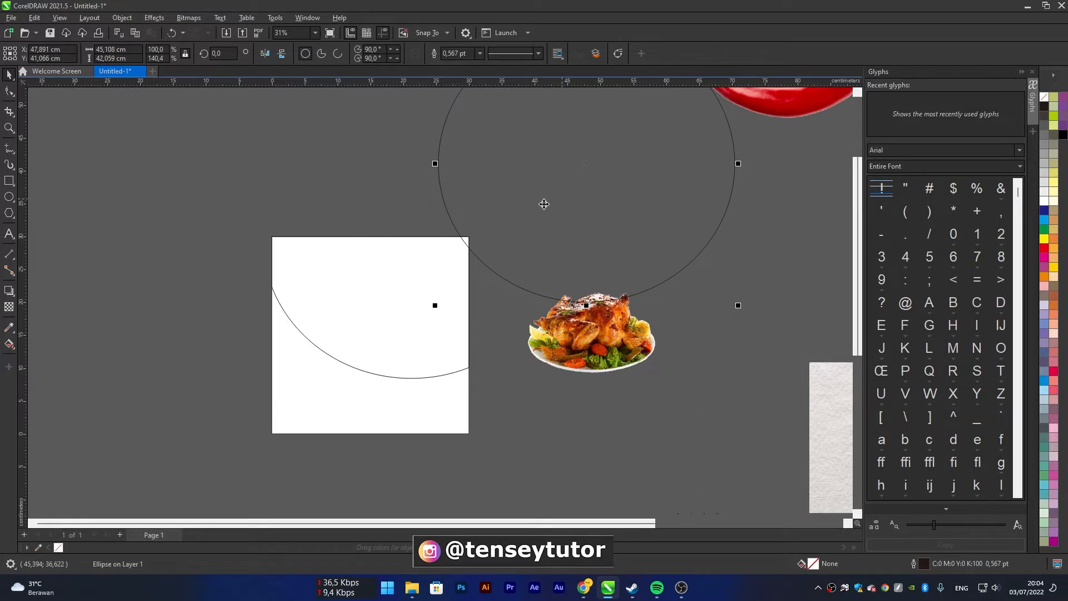
key("Delete")
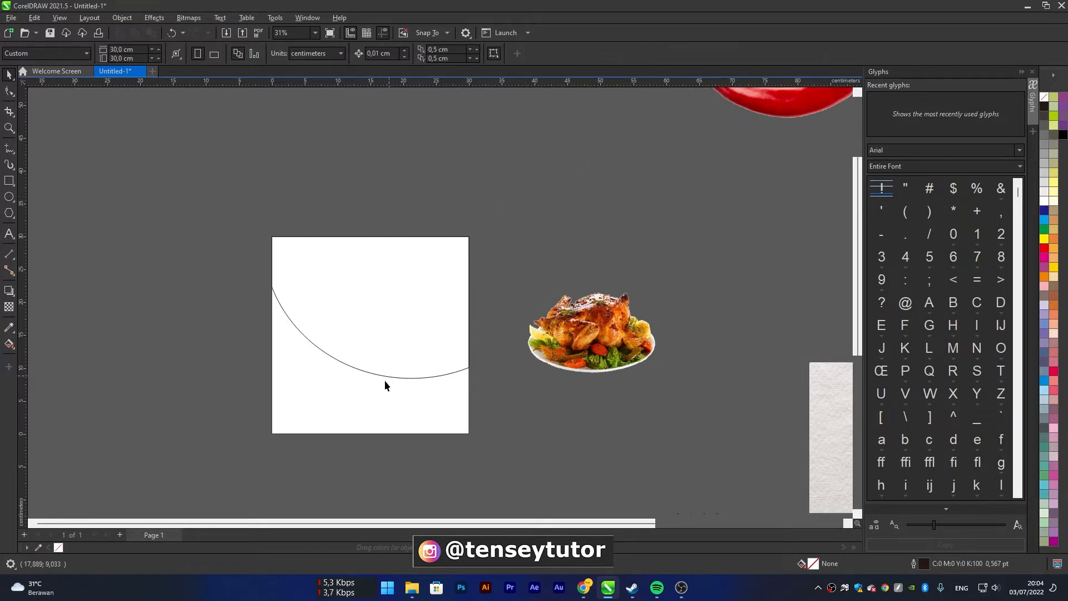
Fill the page-size rectangle with white
left_click(347, 408)
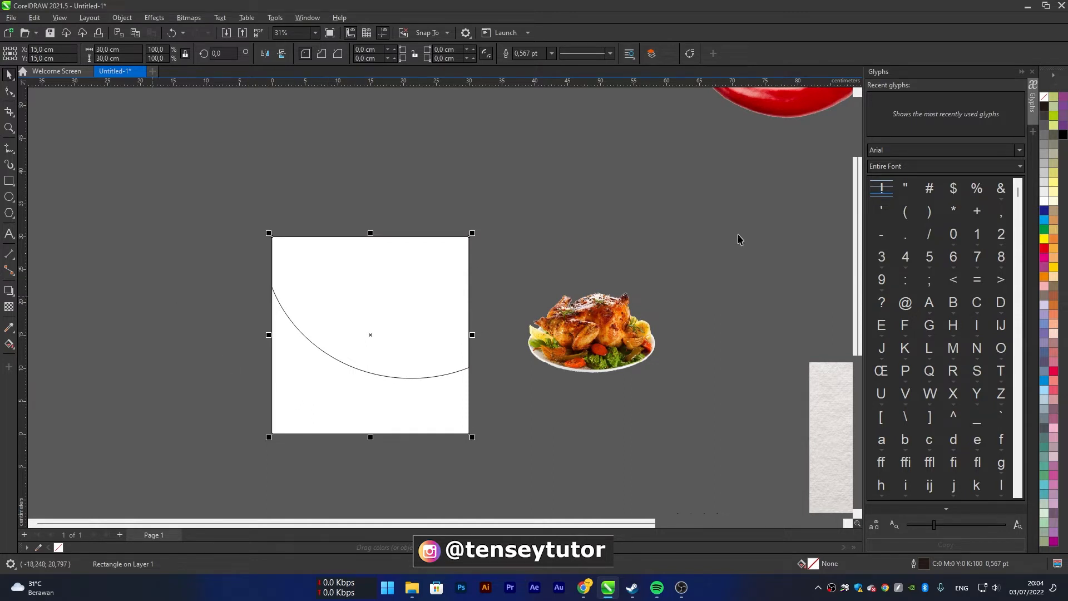
left_click(1045, 208)
left_click(534, 233)
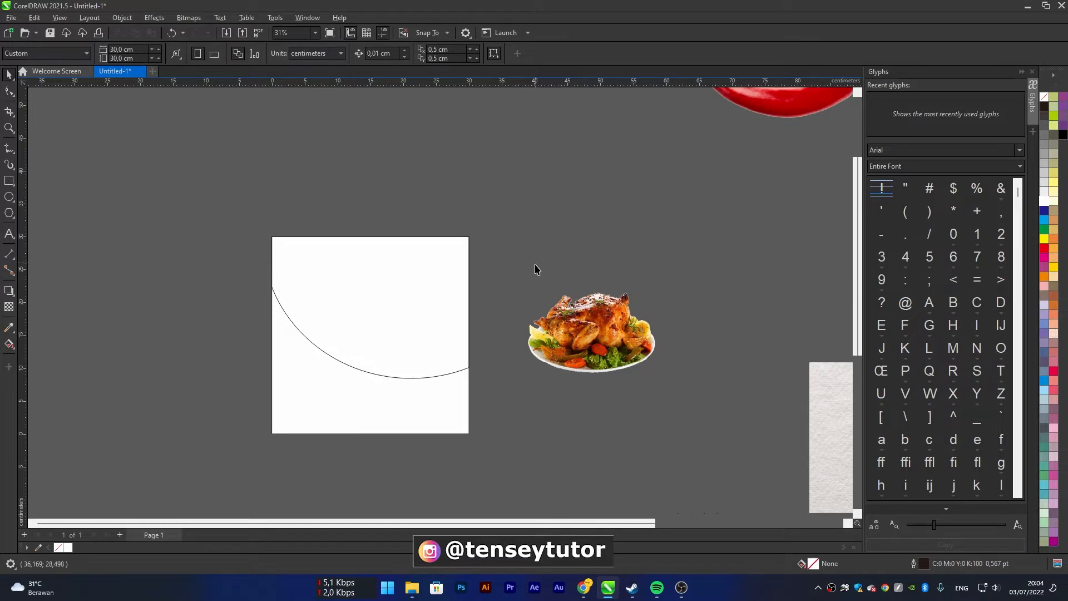
Fill the curved upper shape with 80% black and remove its outline
left_click(382, 269)
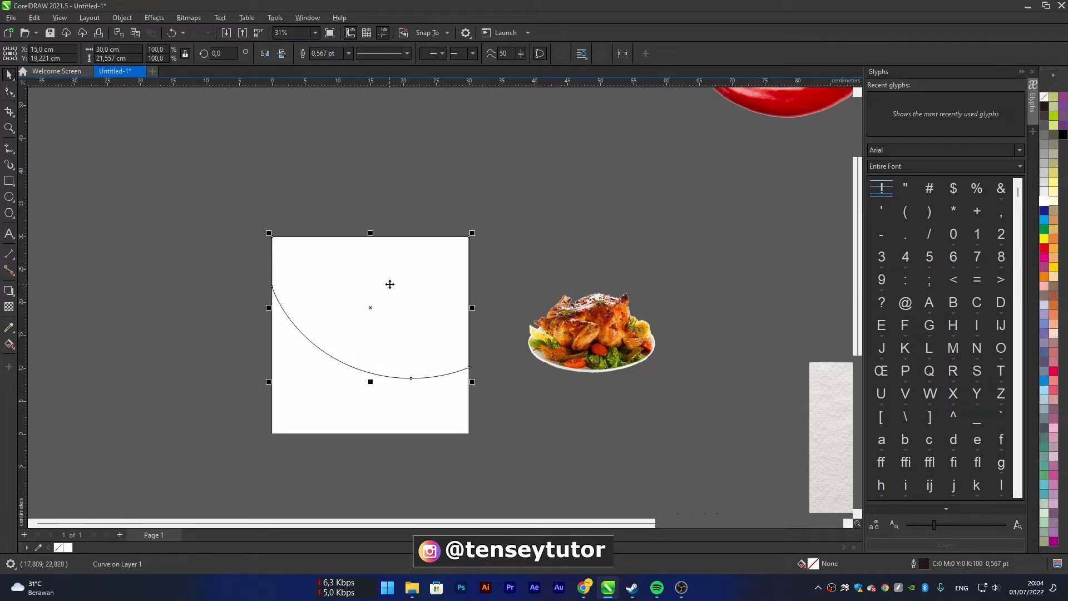
left_click(1047, 121)
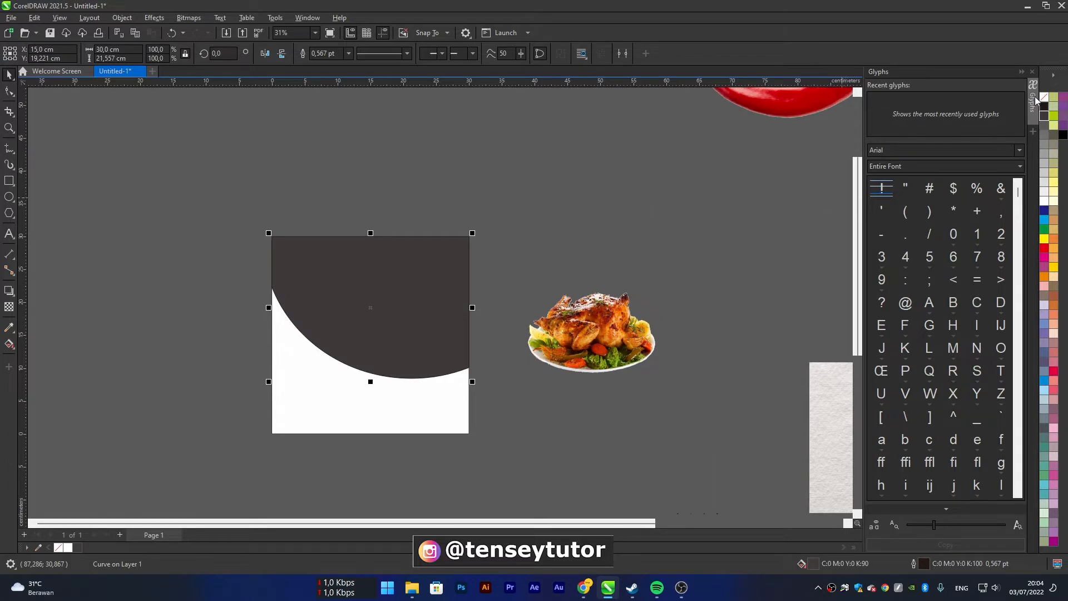
left_click(1043, 106)
left_click(1043, 116)
left_click(1045, 125)
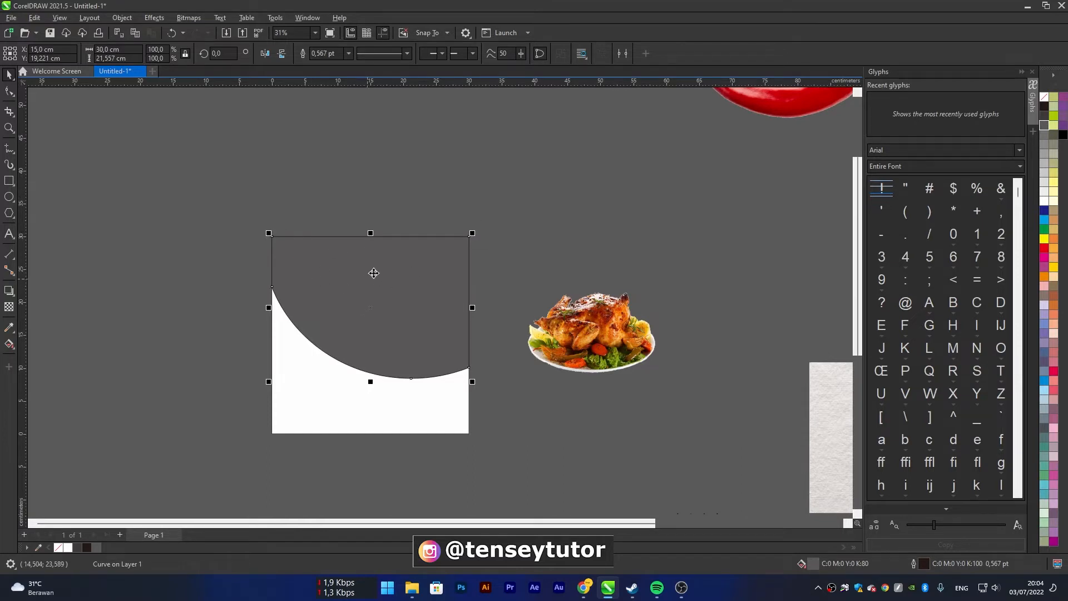
left_click(1045, 101)
left_click(472, 248)
Move the paper texture image above the page and enlarge it to about 112.4%, roughly 39.7 × 26.5 cm
scroll(472, 249, "down", 2)
left_click_drag(669, 348, 263, 191)
left_click_drag(275, 200, 515, 173)
scroll(501, 178, "up", 1)
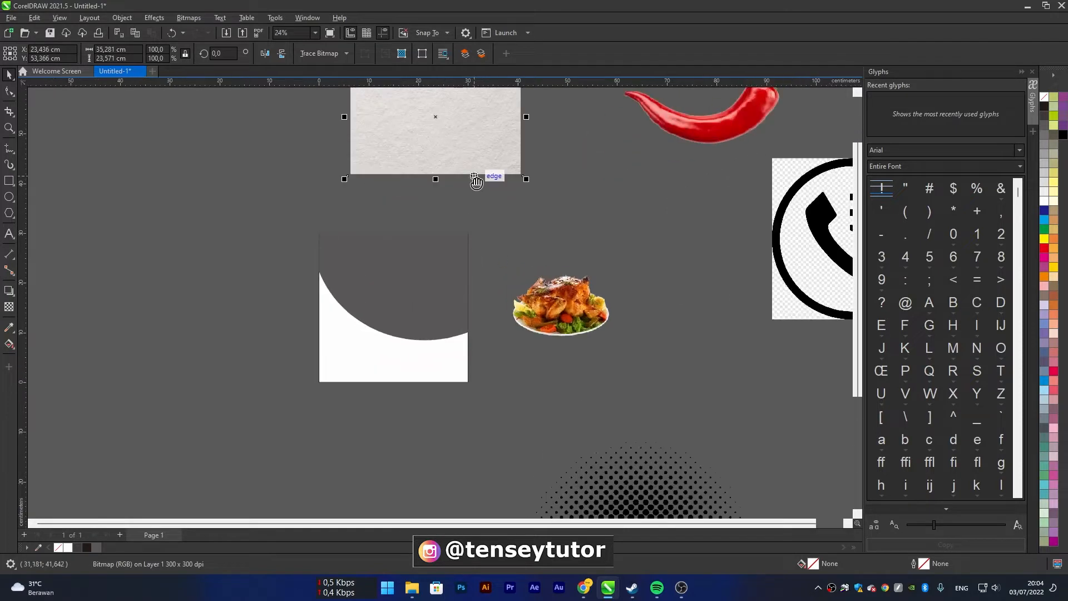
scroll(445, 212, "up", 1)
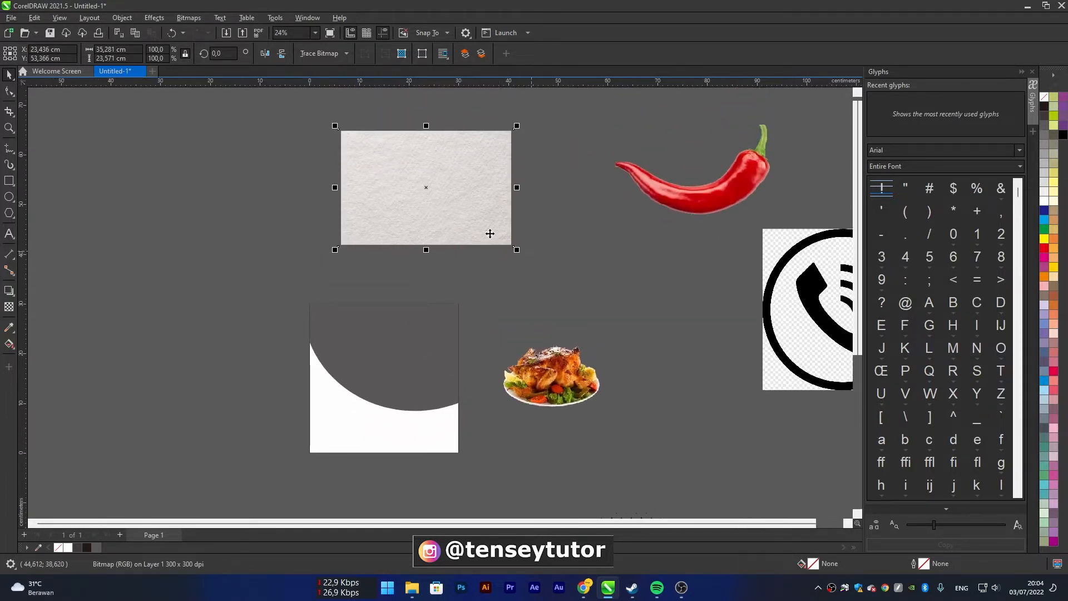
left_click_drag(479, 222, 379, 207)
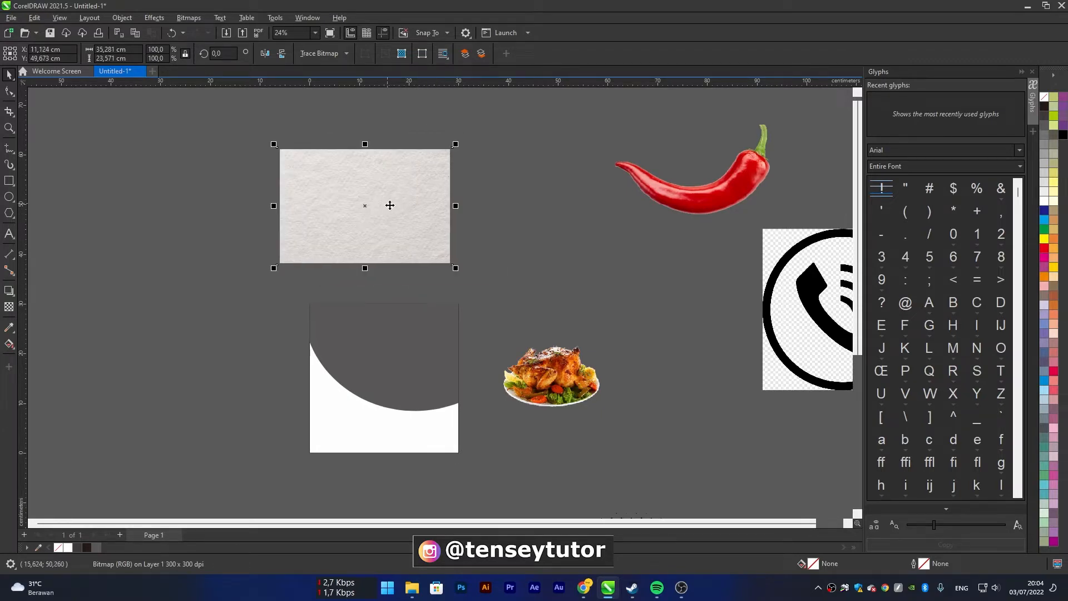
left_click_drag(456, 268, 467, 275)
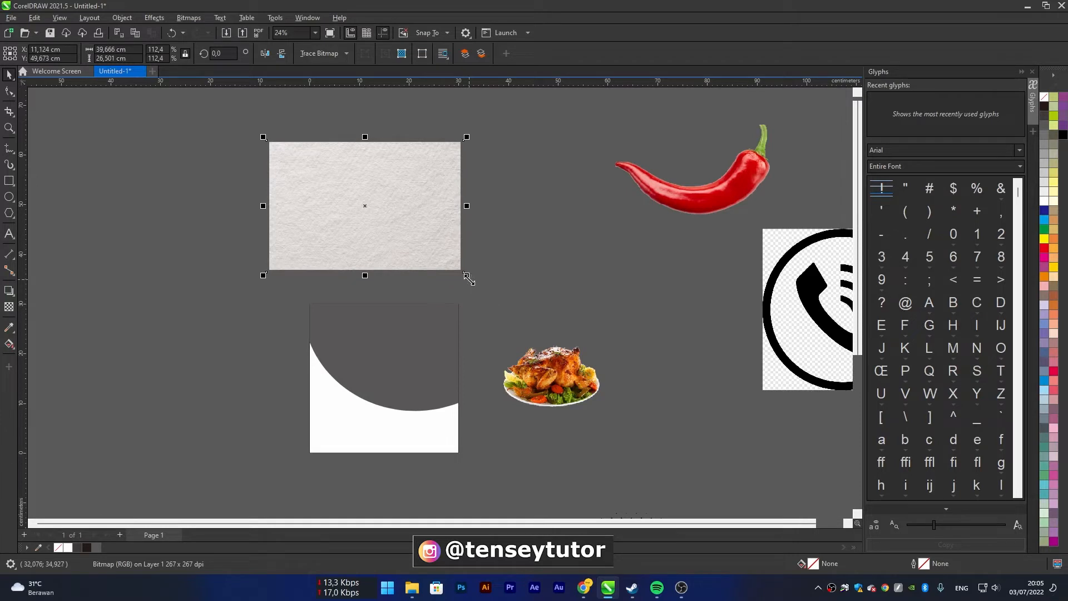
PowerClip the paper texture image inside the dark curved upper shape
right_click(419, 180)
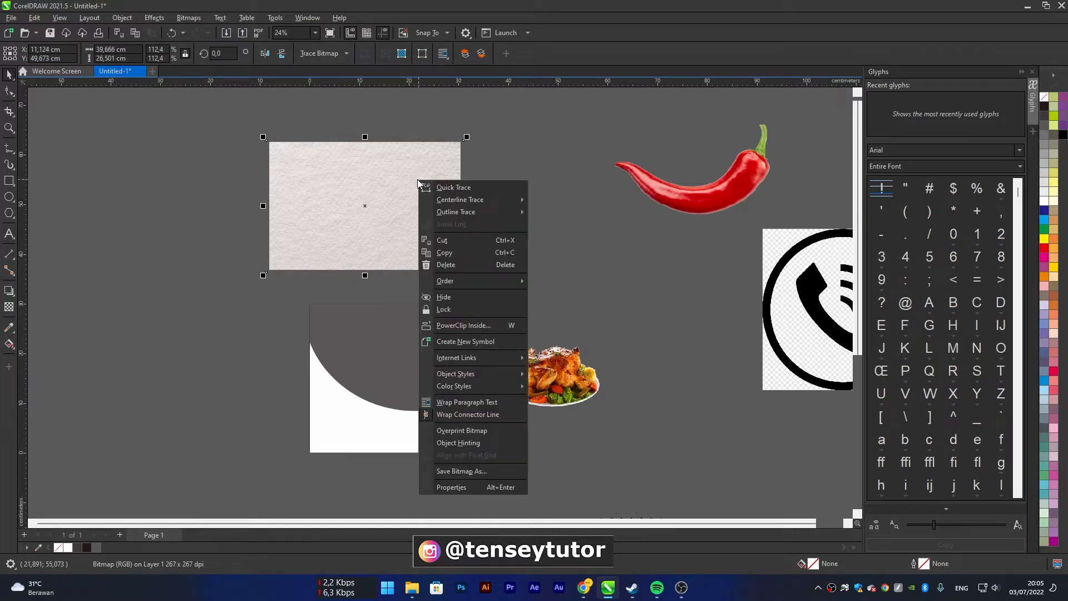
left_click(469, 325)
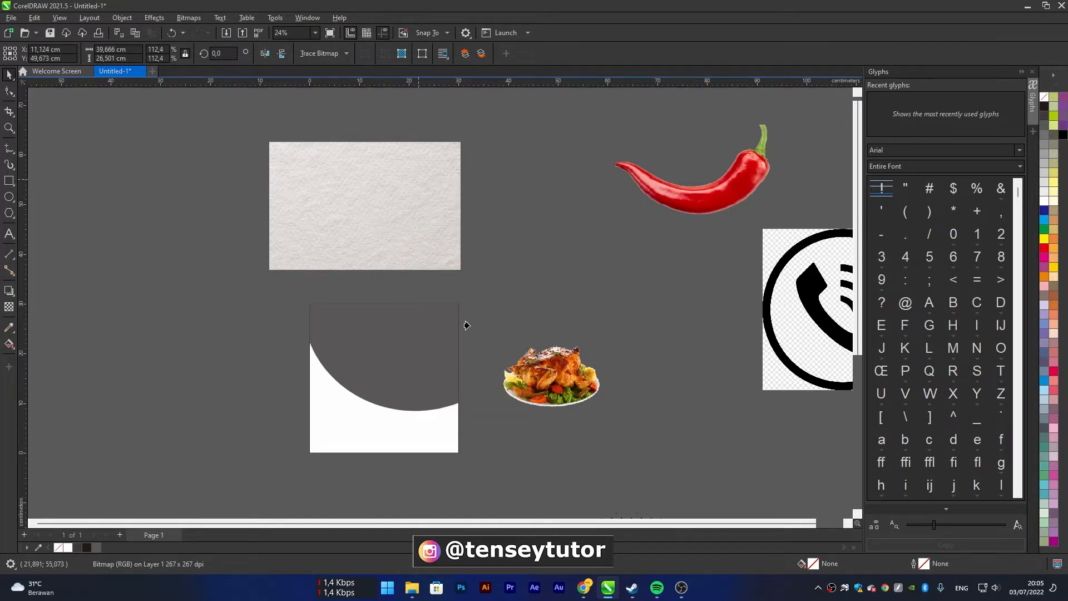
left_click(390, 342)
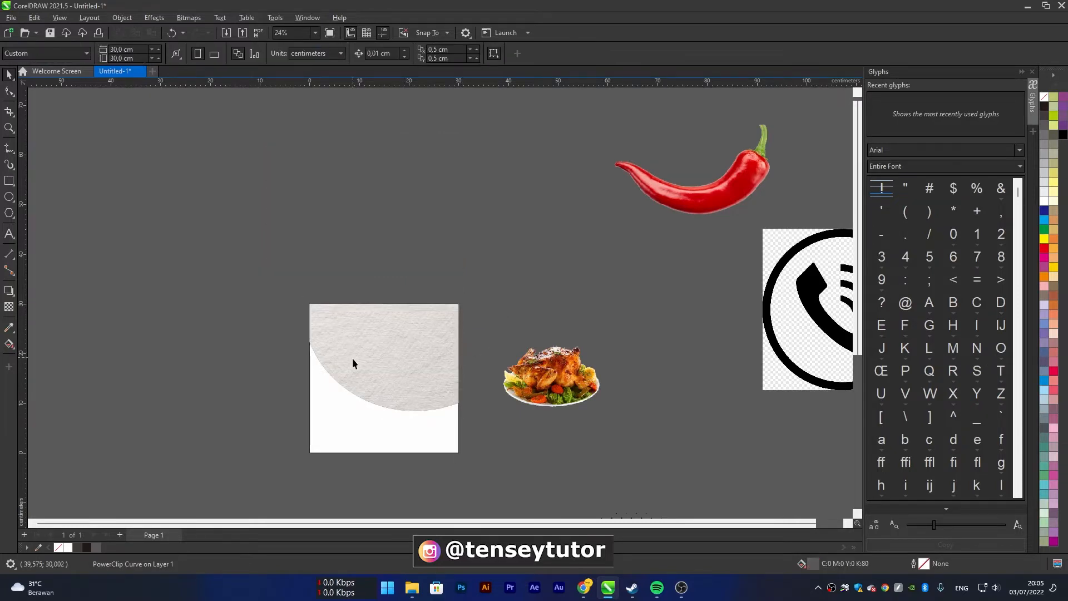
left_click(436, 342)
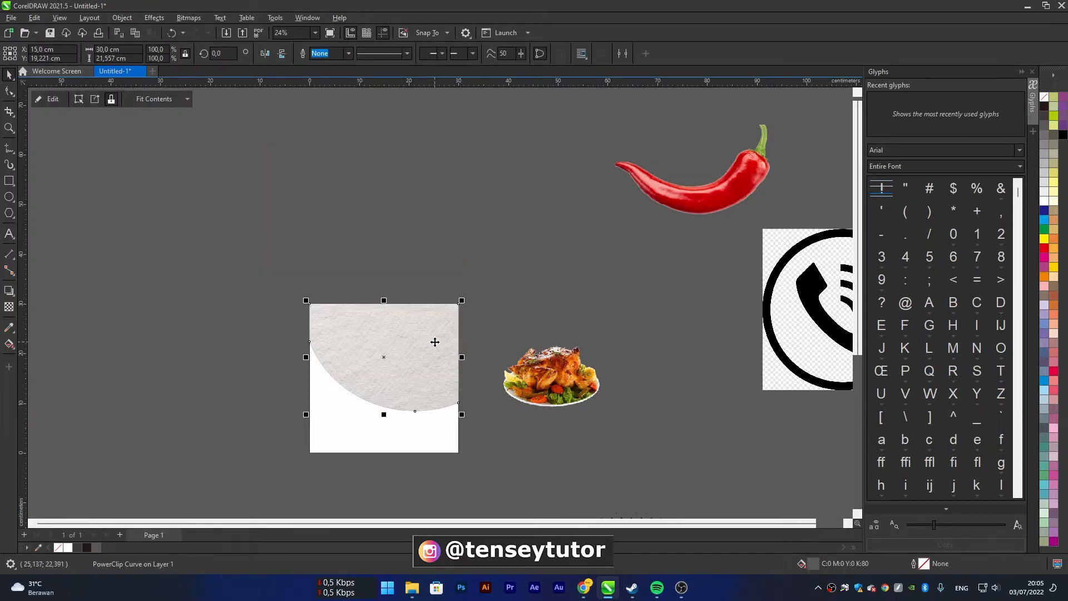
left_click(403, 252)
left_click(406, 333)
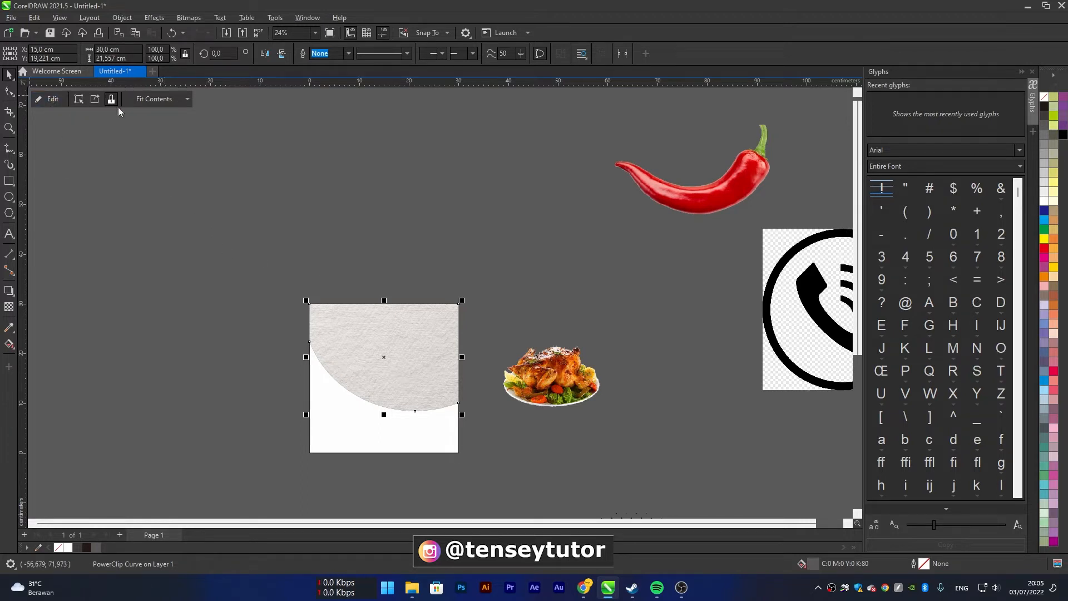
Edit the curved shape's PowerClip contents, set the paper texture's transparency merge mode to Multiply, and finish editing
left_click(40, 102)
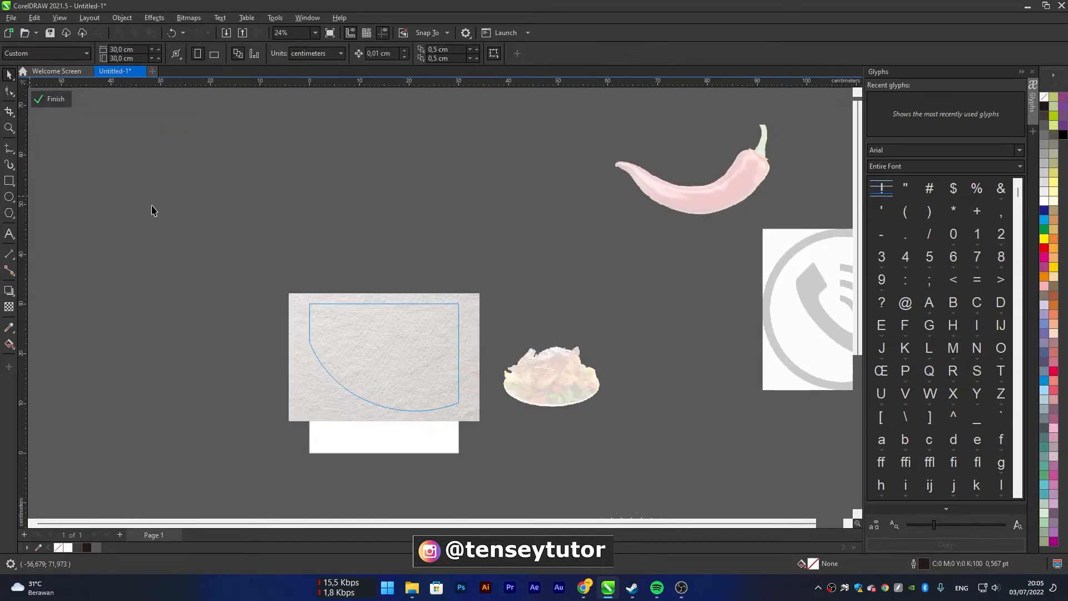
left_click(389, 334)
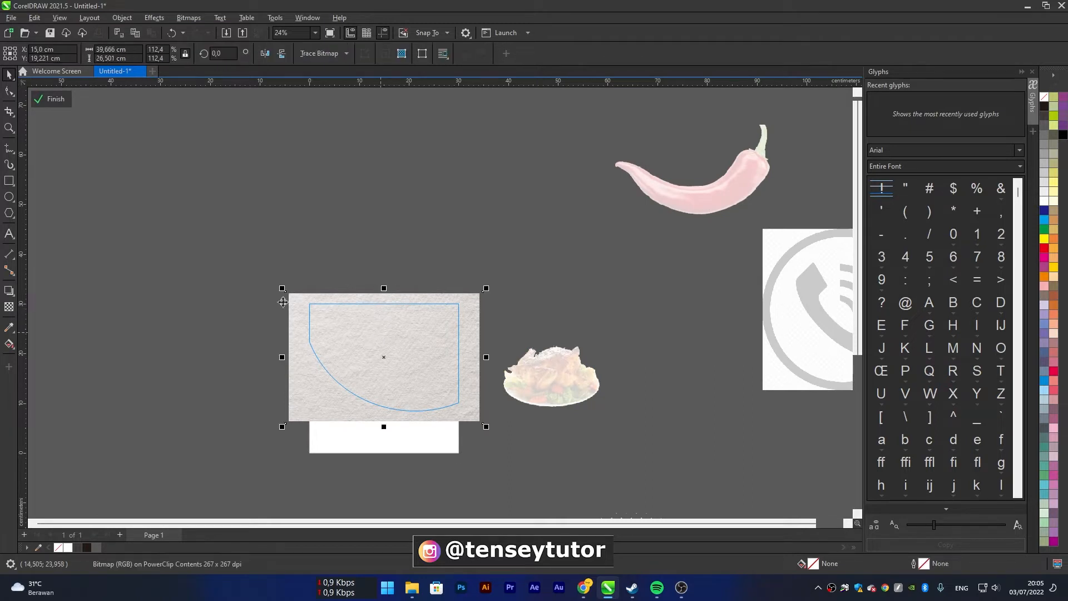
left_click(10, 307)
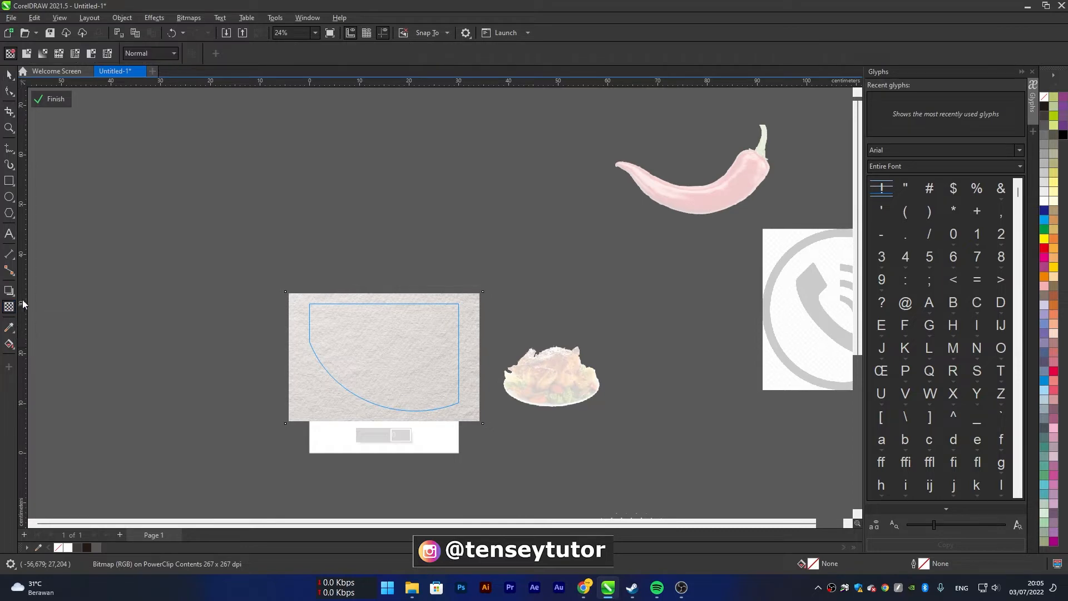
left_click(153, 55)
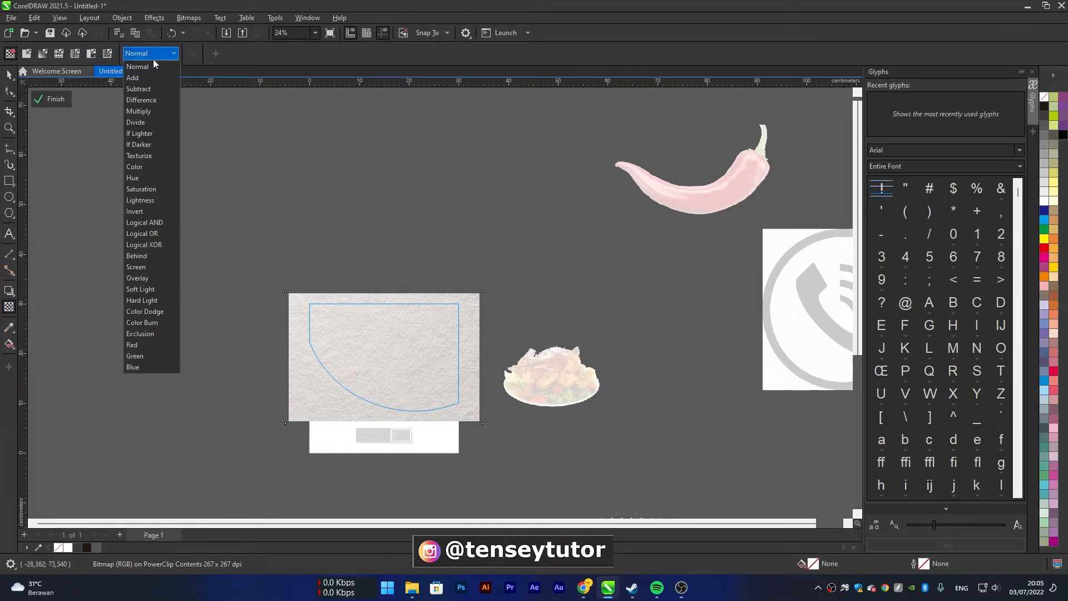
left_click(149, 111)
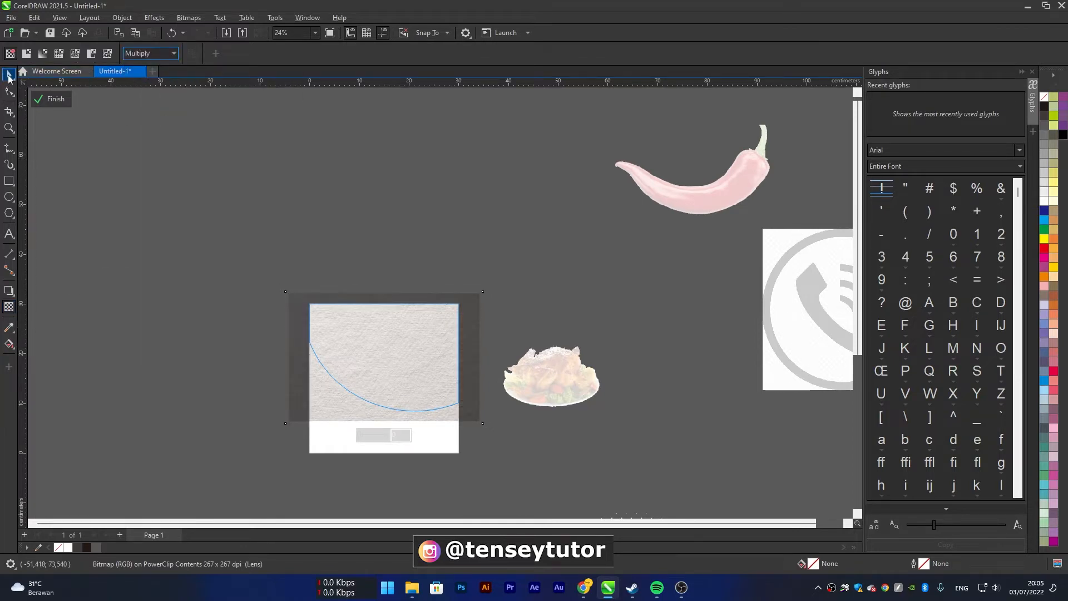
left_click(8, 75)
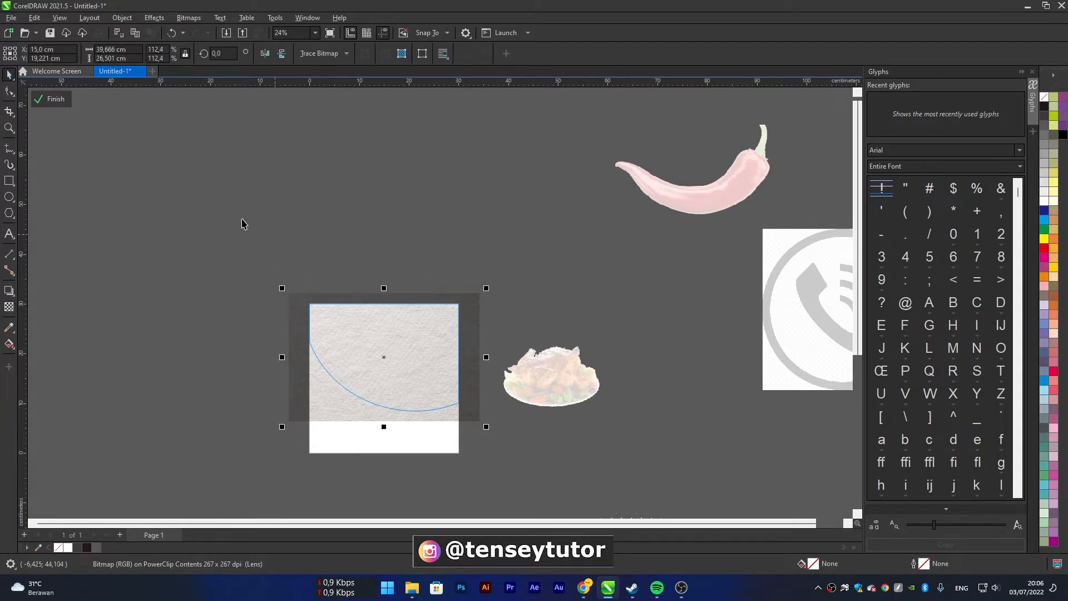
left_click(55, 100)
key("Escape")
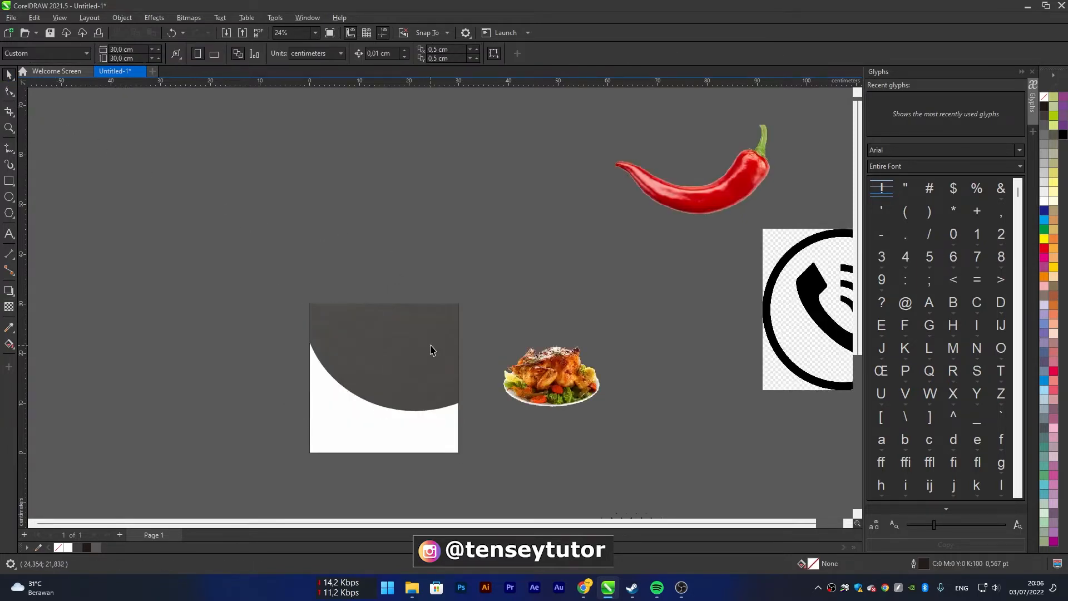
Examine how the paper texture blends into the dark curved shape
scroll(423, 348, "up", 1)
scroll(404, 342, "up", 4)
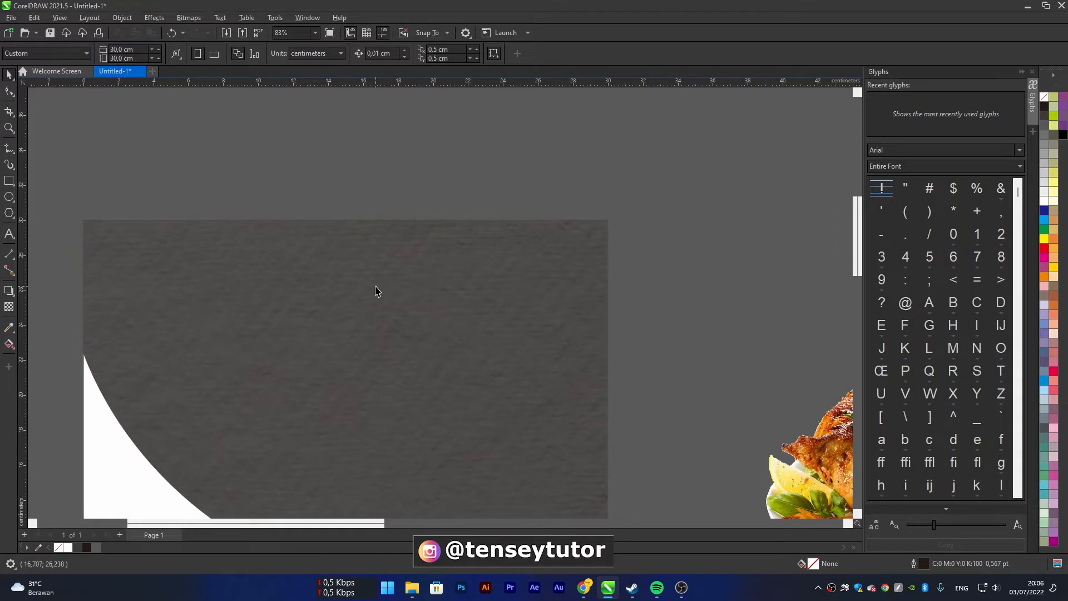
left_click(377, 286)
scroll(314, 291, "up", 1)
scroll(325, 277, "down", 4)
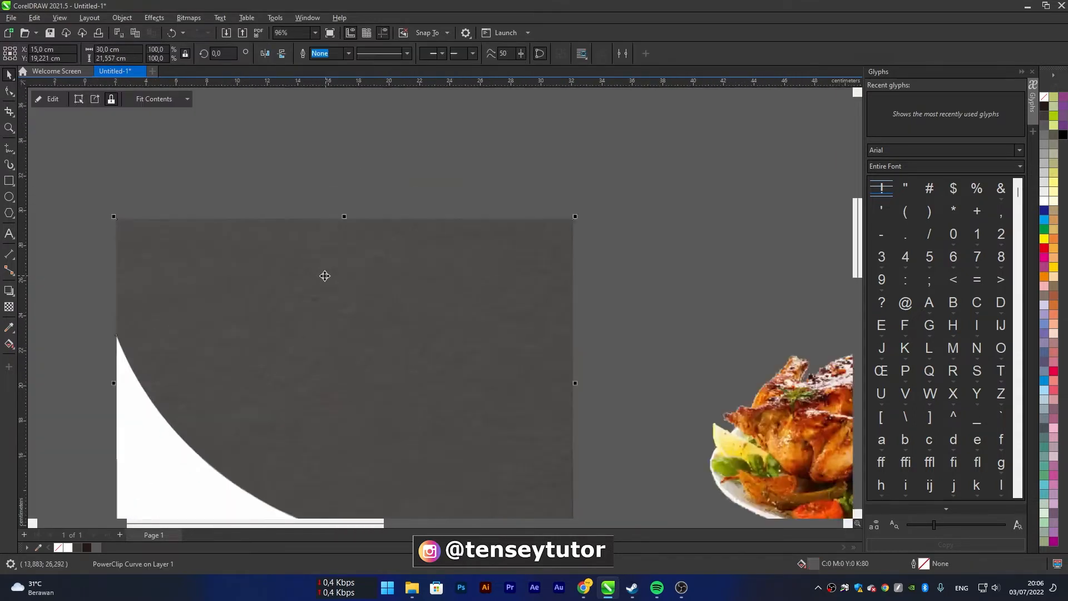
left_click(504, 200)
left_click(366, 288)
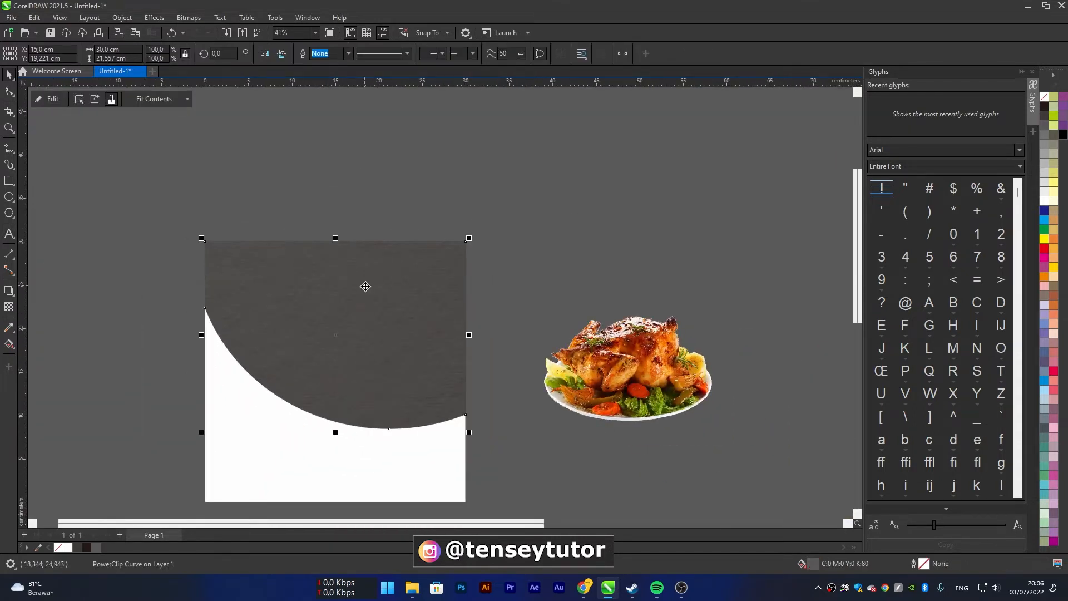
left_click(658, 266)
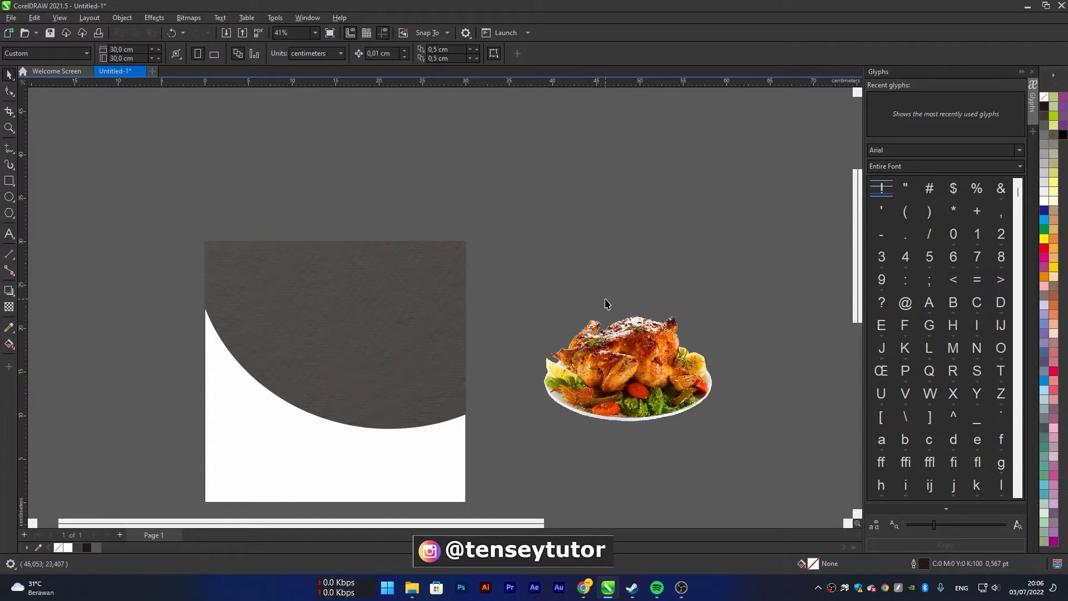
Move the roast chicken image onto the page over the curve's lower edge and centre it horizontally on the page rectangle
left_click(613, 347)
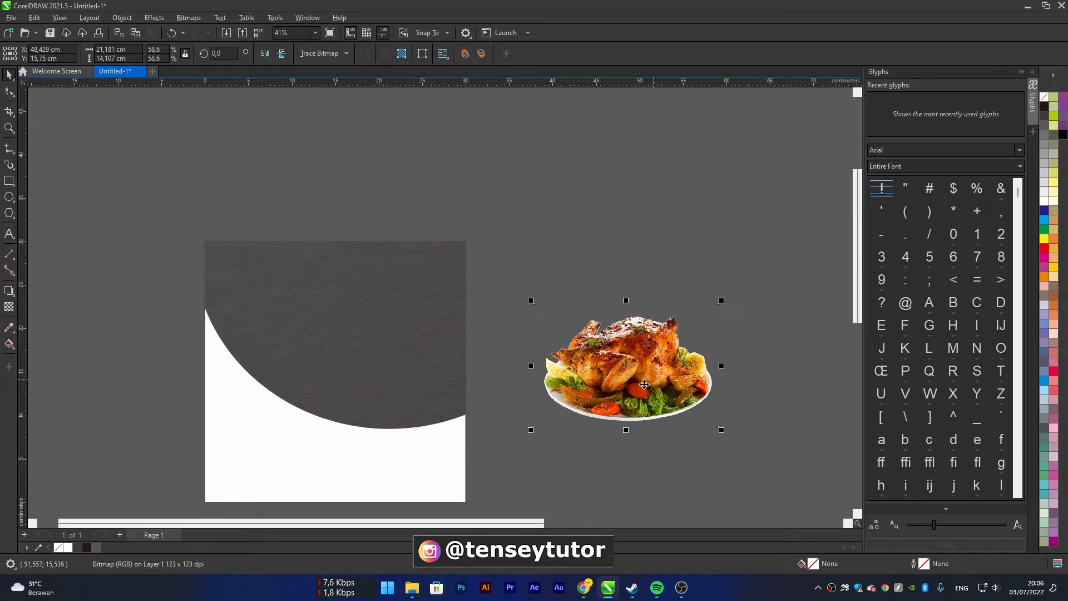
left_click_drag(655, 370, 372, 373)
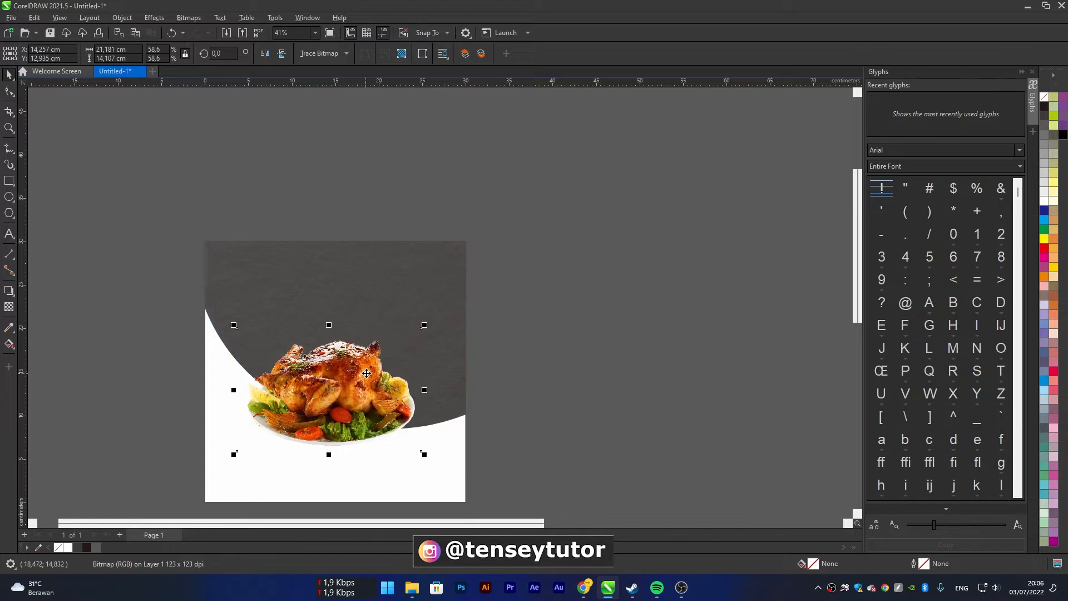
left_click(447, 472, "shift")
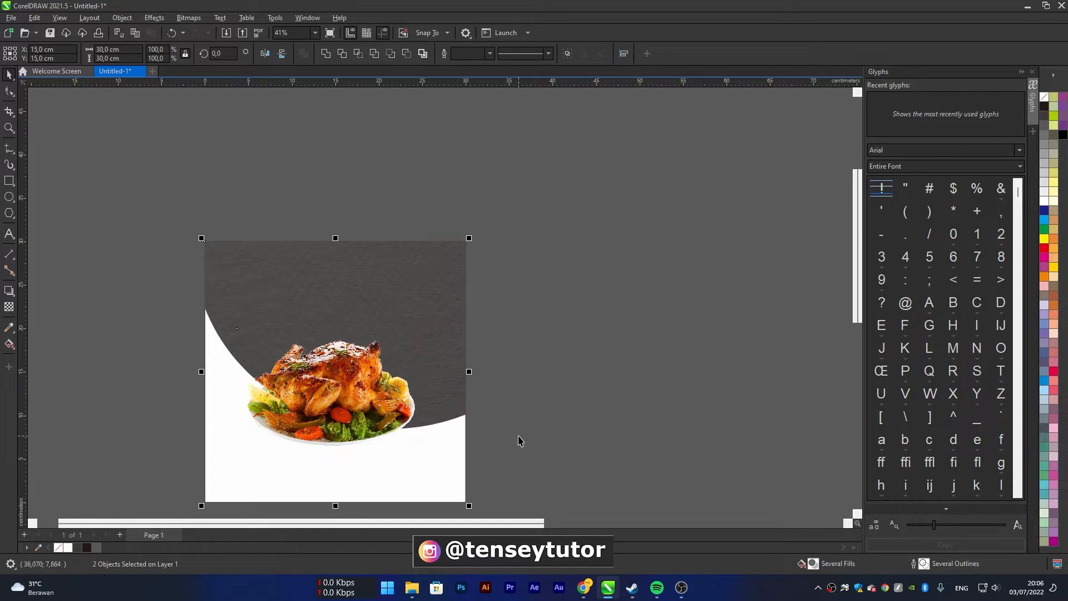
key("c")
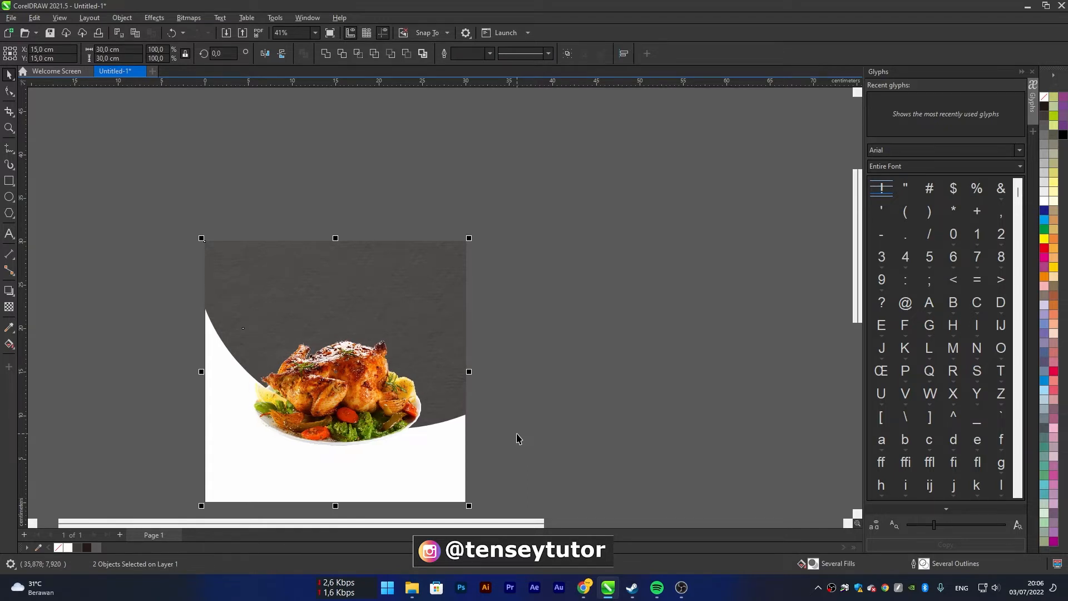
left_click(539, 411)
scroll(345, 382, "up", 3)
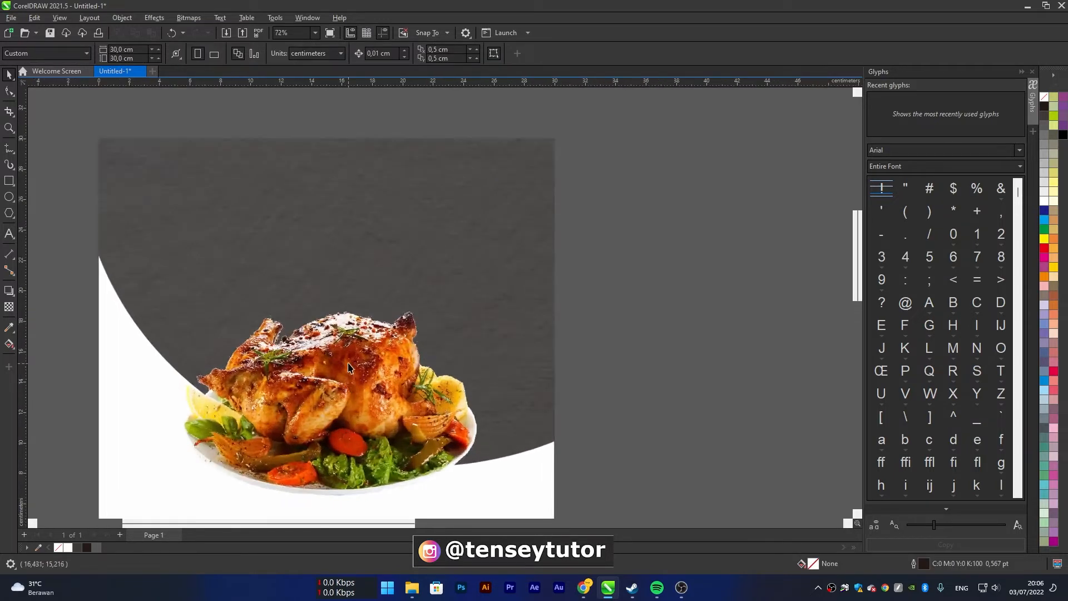
scroll(362, 372, "down", 2)
left_click(365, 379)
left_click(596, 374)
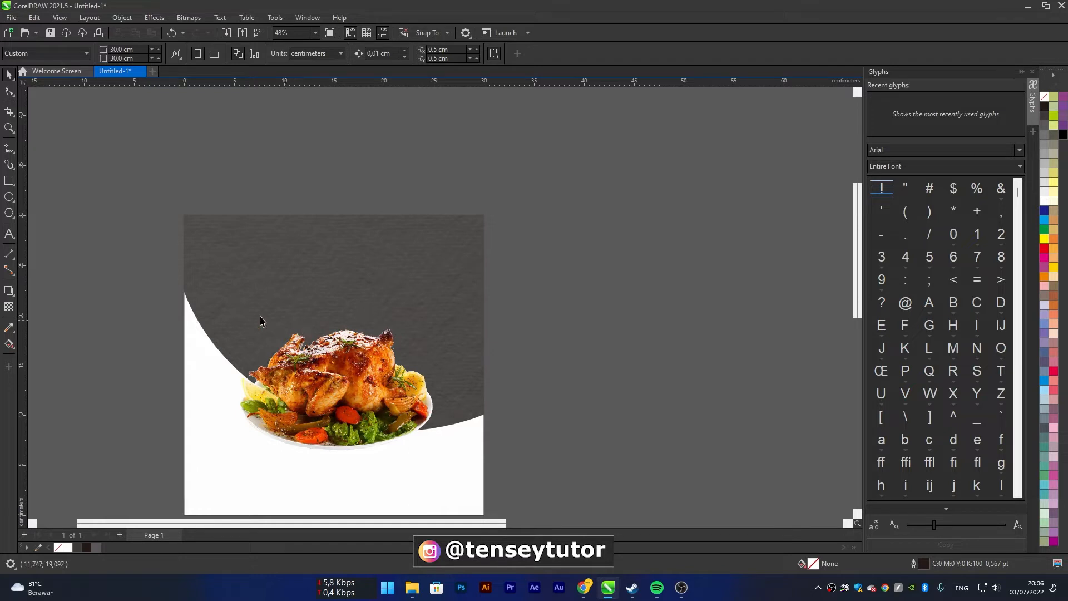
Draw a flat ellipse about 13.7 × 2.3 cm beside the page, filled with C100 M100 Y100 K100 and without an outline
left_click(8, 198)
left_click_drag(533, 290, 673, 314)
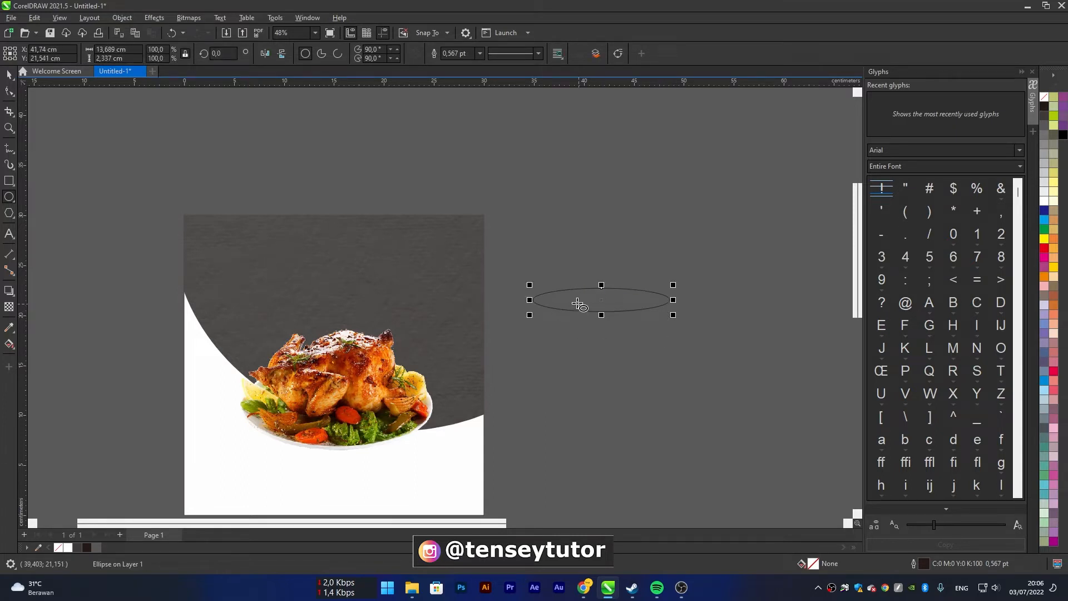
left_click(1063, 135)
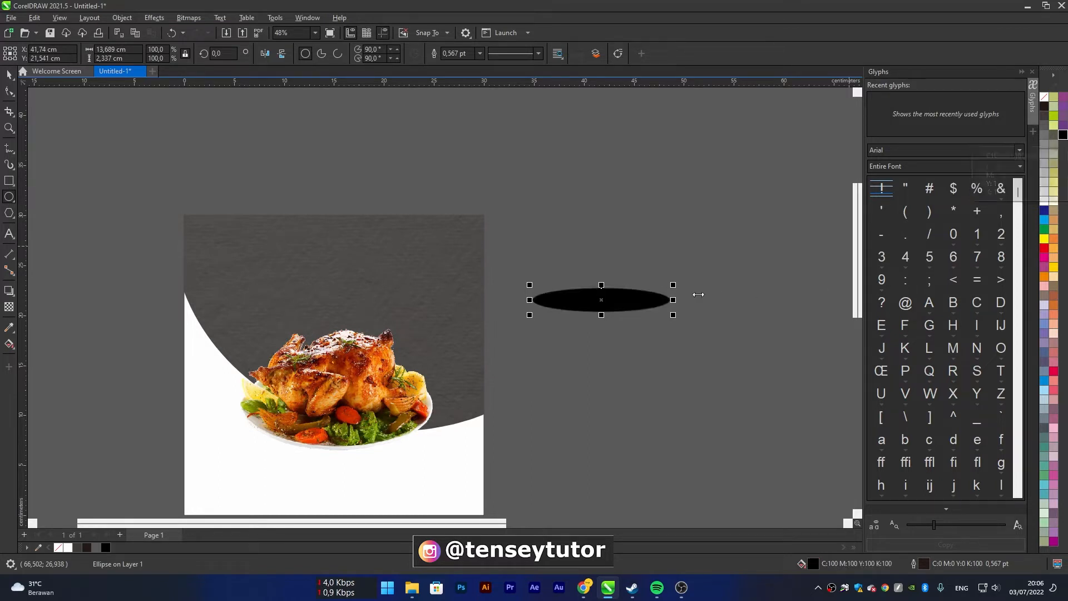
right_click(1046, 97)
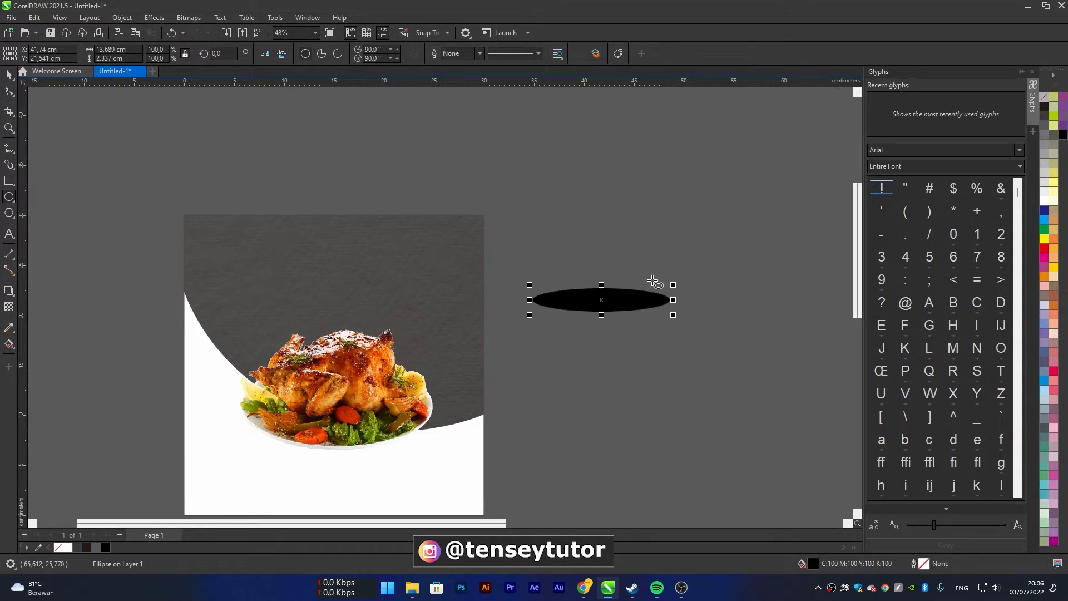
scroll(635, 295, "up", 3)
left_click(9, 74)
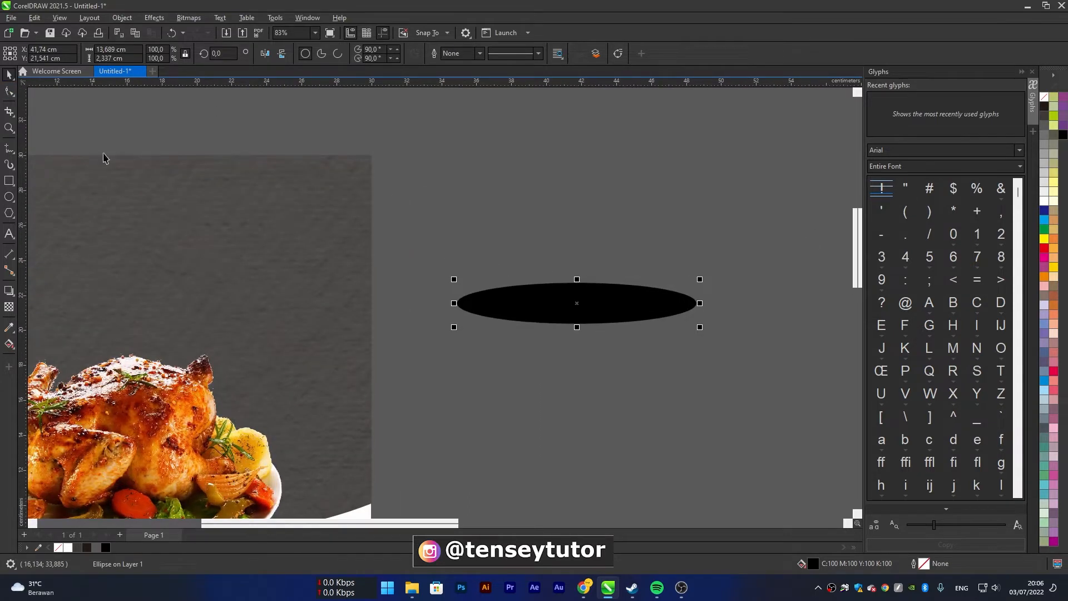
scroll(527, 269, "down", 3)
left_click_drag(549, 285, 528, 289)
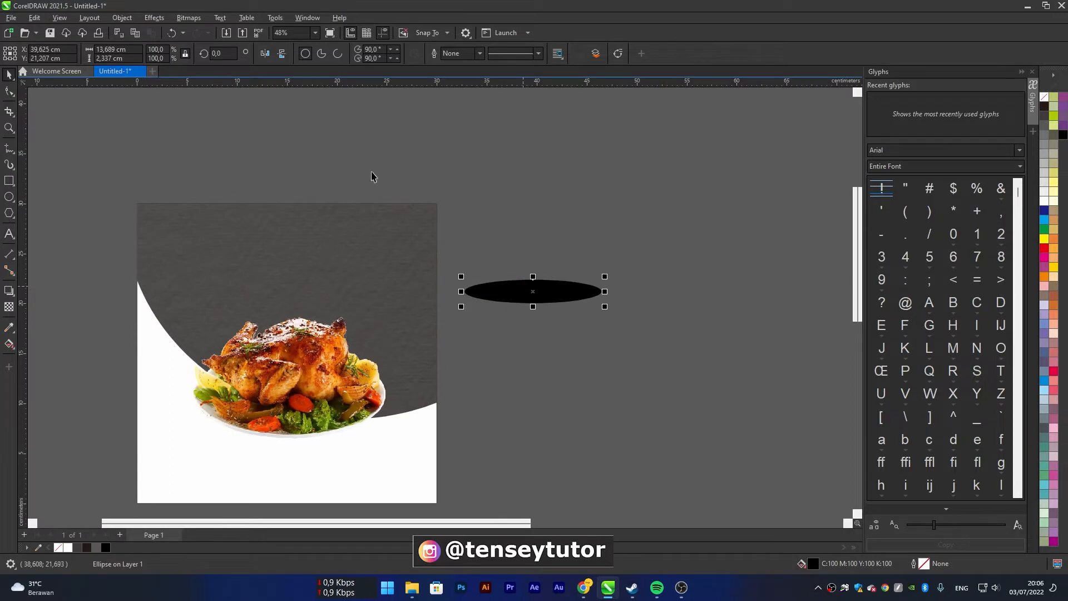
Convert the black ellipse to a bitmap at 200 dpi
left_click(189, 18)
left_click(199, 32)
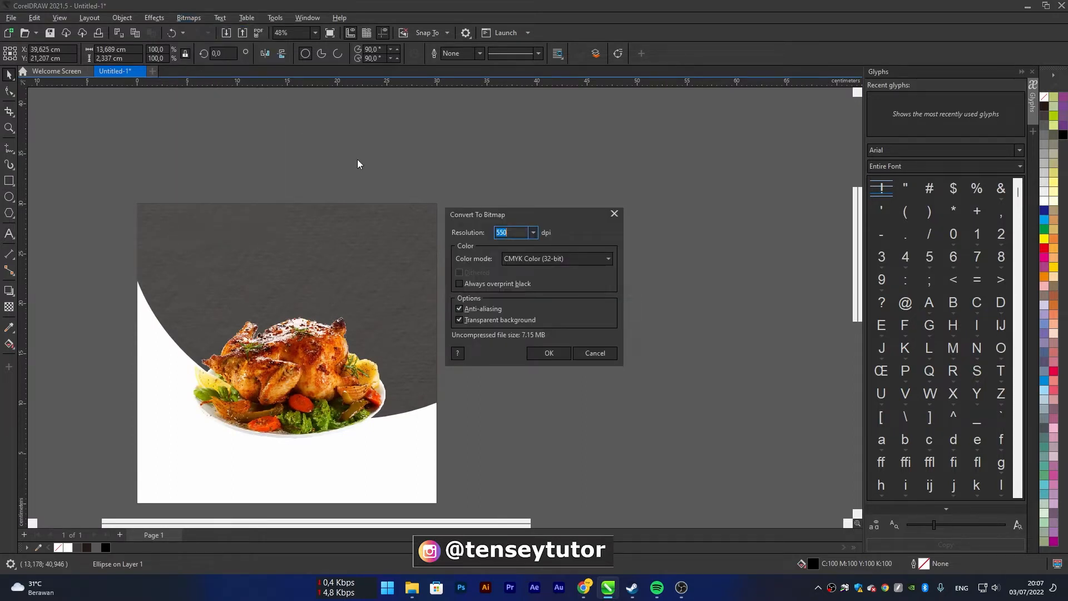
left_click(520, 230)
type("200")
key("Return")
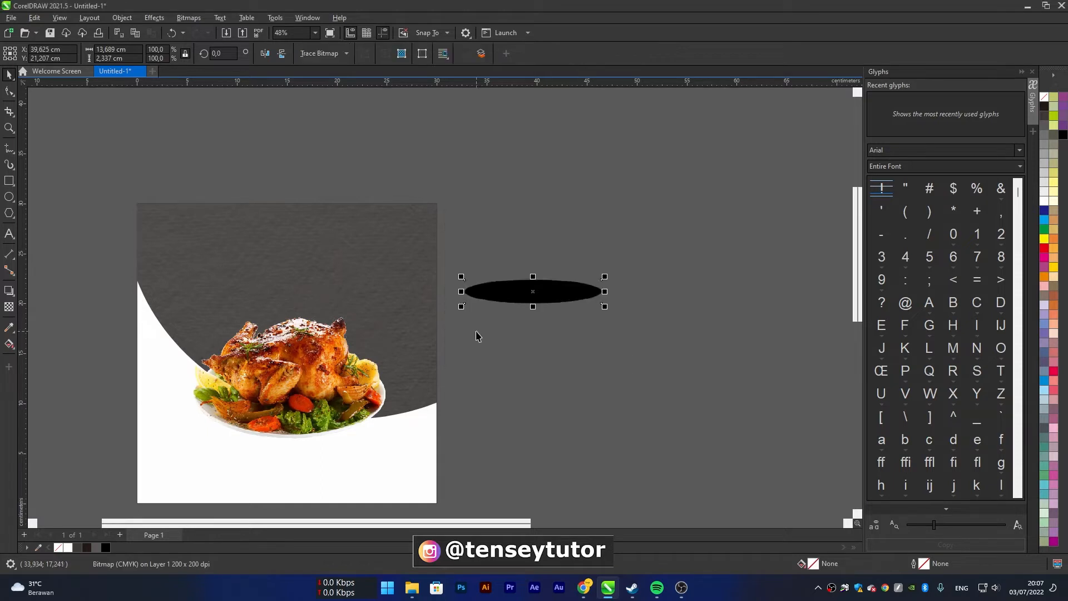
Apply a Gaussian Blur with a radius of about 27.2 pixels to the black ellipse bitmap
left_click(164, 18)
mouse_move(195, 90)
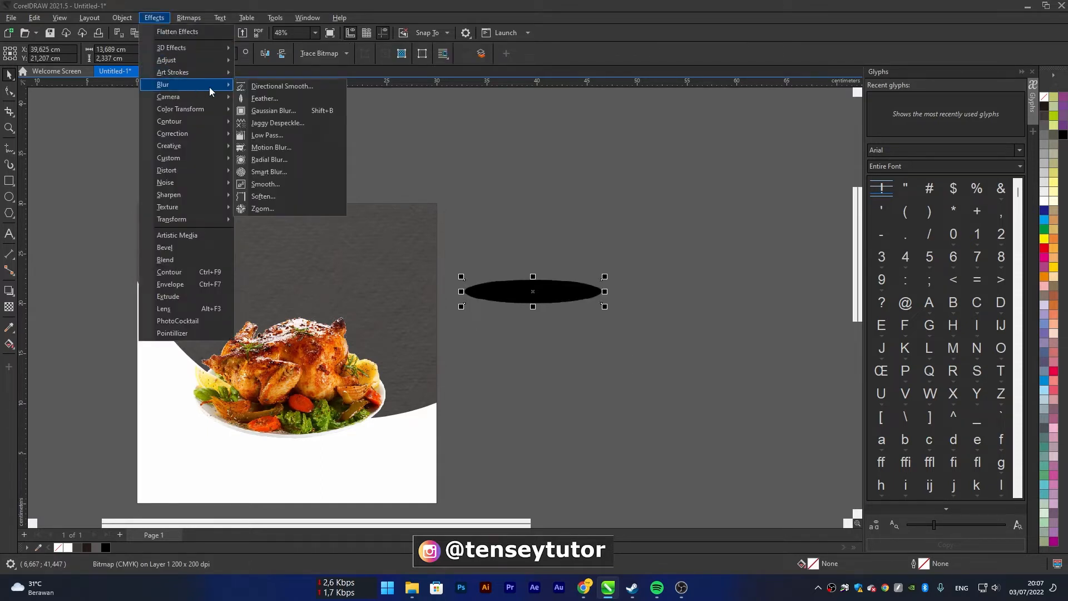
left_click(273, 111)
left_click_drag(556, 257, 552, 192)
left_click(572, 193)
left_click_drag(576, 195, 563, 193)
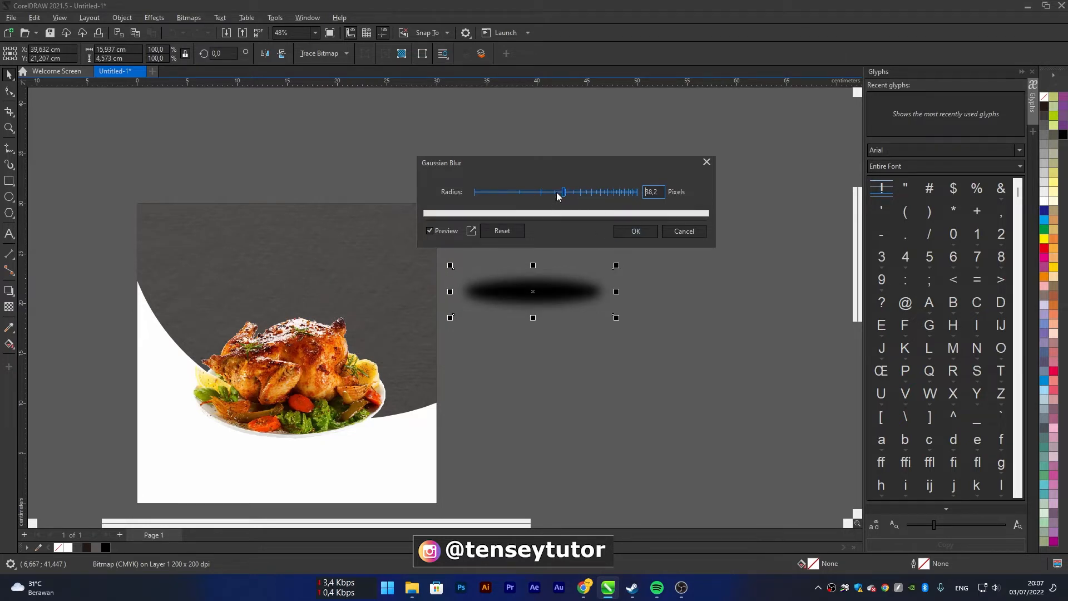
left_click(558, 195)
left_click(551, 192)
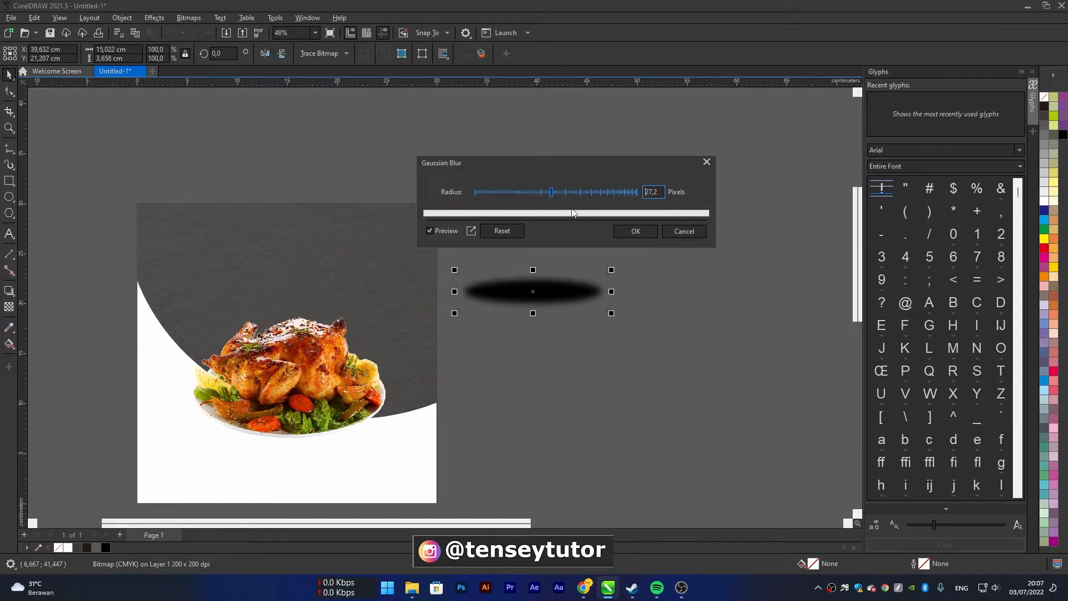
left_click(626, 233)
Move the blurred black ellipse under the chicken plate and order it behind the chicken image
left_click_drag(562, 295, 287, 427)
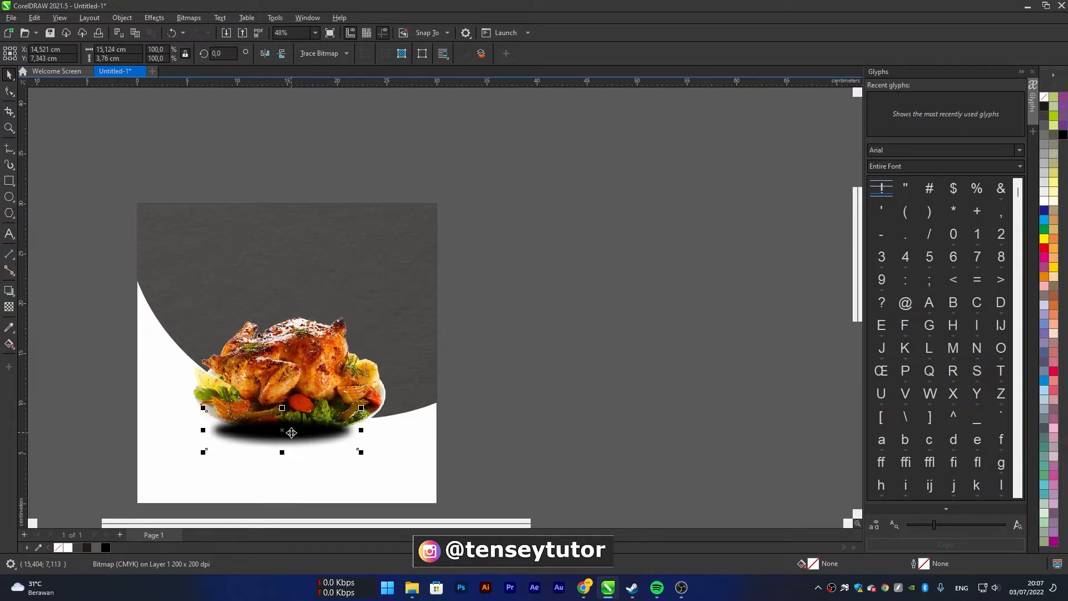
right_click(292, 433)
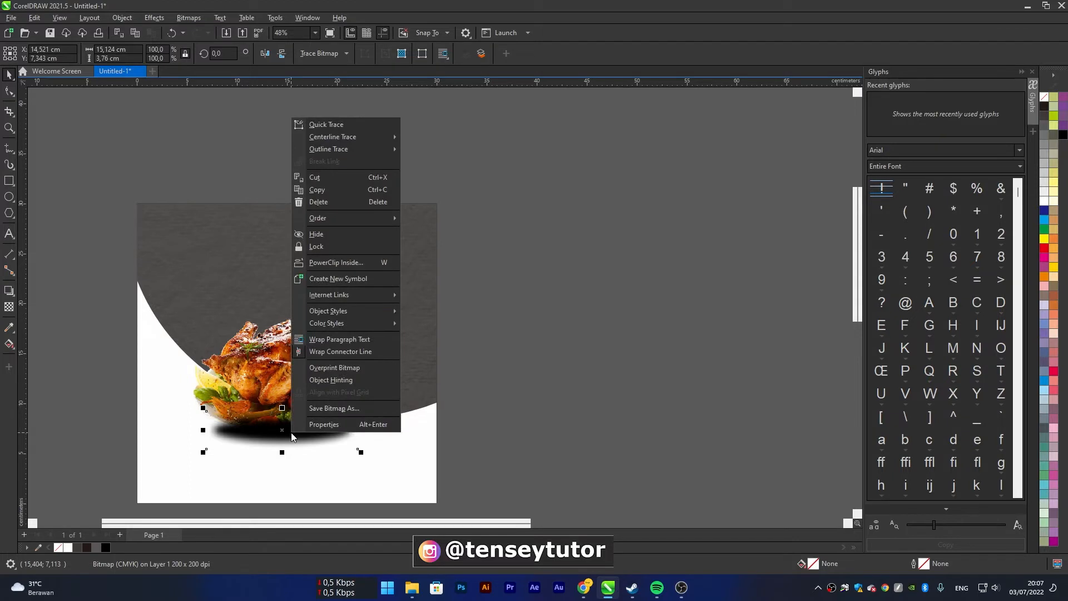
mouse_move(373, 218)
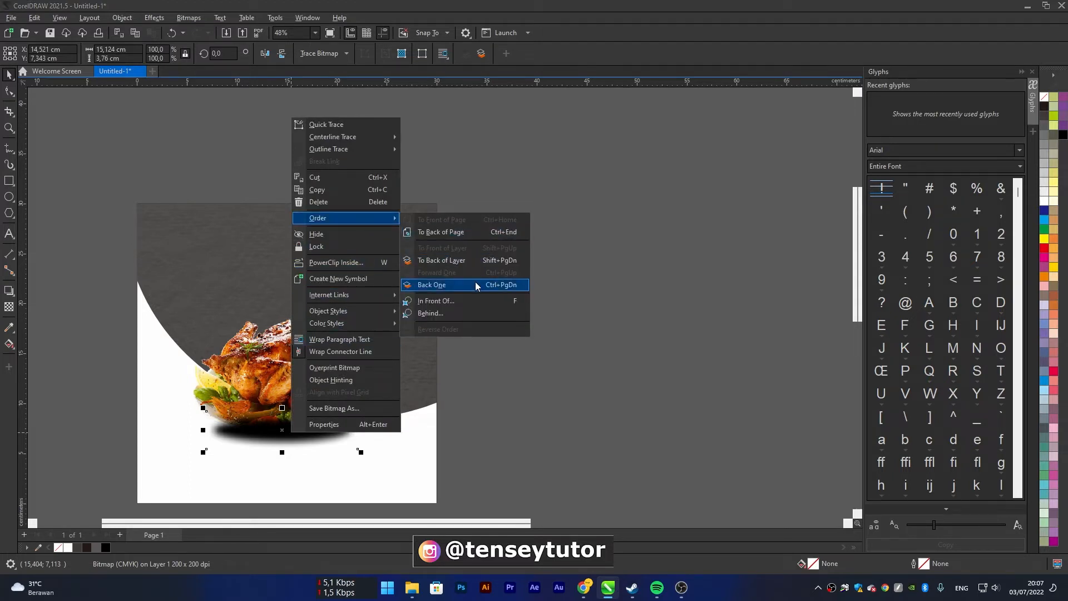
left_click(438, 314)
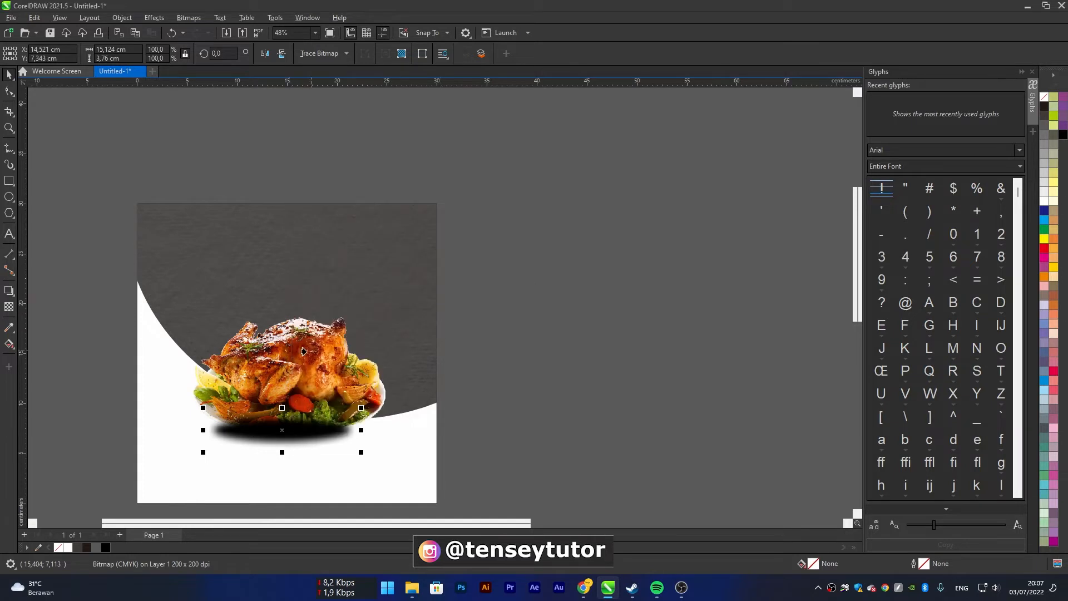
left_click(298, 351)
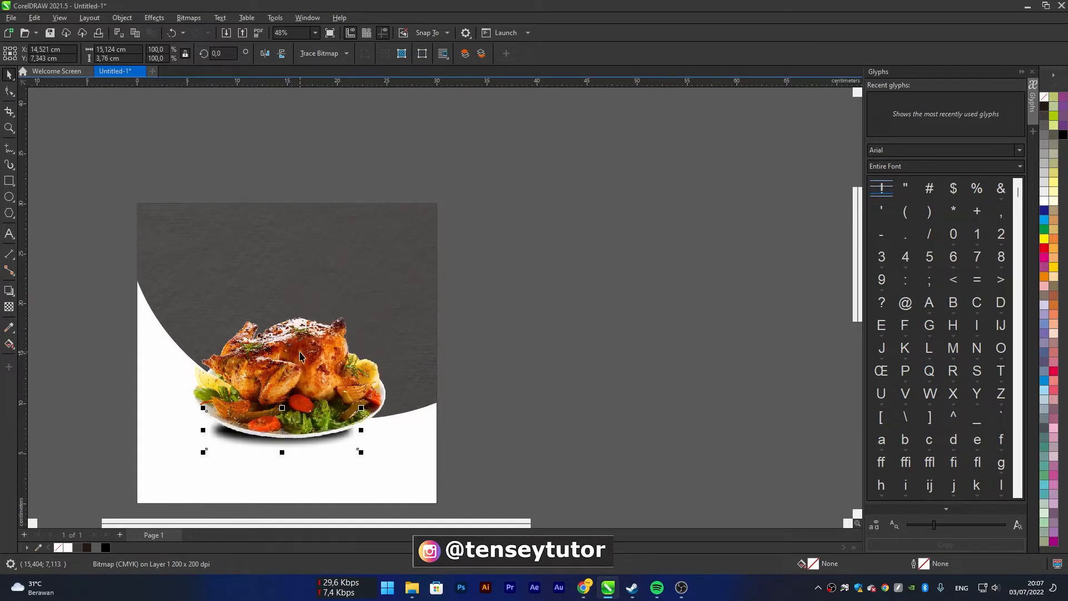
Enlarge the shadow bitmap to about 18.6 × 7.0 cm and fit it under the full width of the plate
left_click_drag(361, 410, 395, 399)
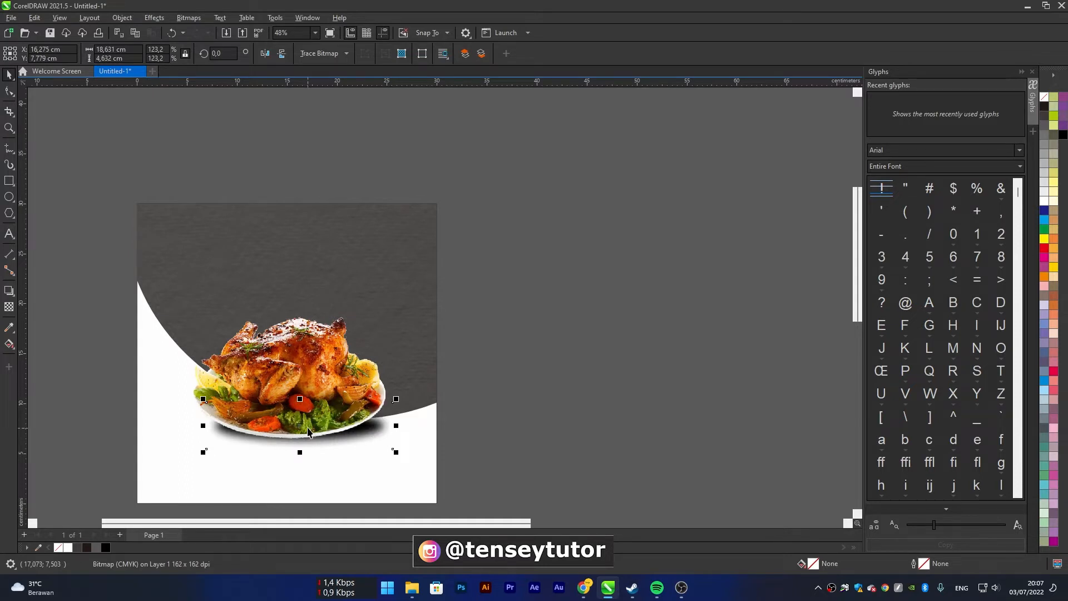
left_click_drag(303, 440, 293, 454)
left_click_drag(293, 397, 294, 387)
left_click_drag(292, 450, 293, 457)
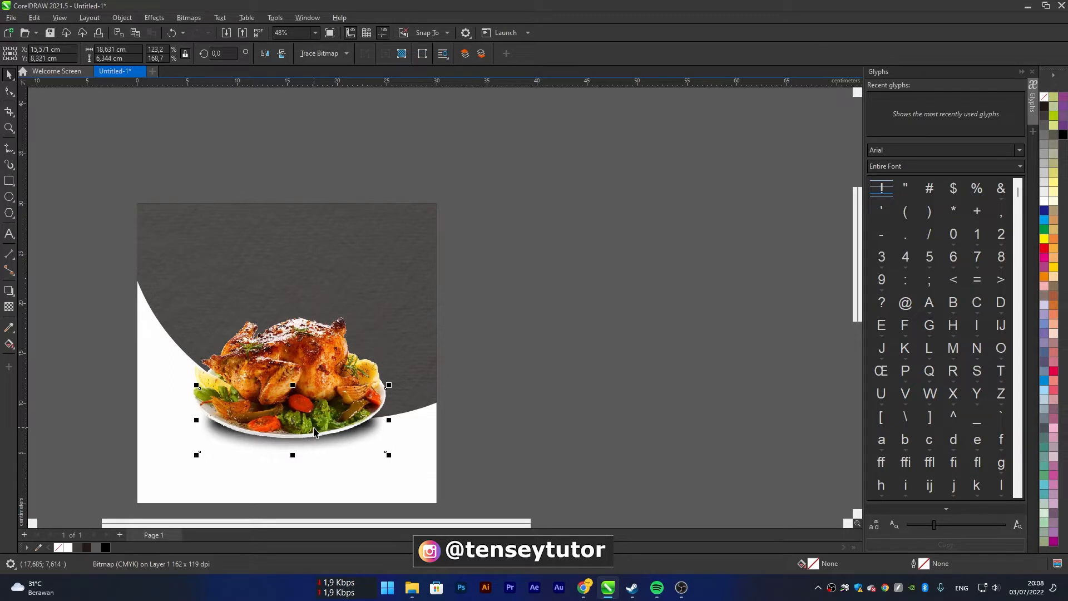
key("Right")
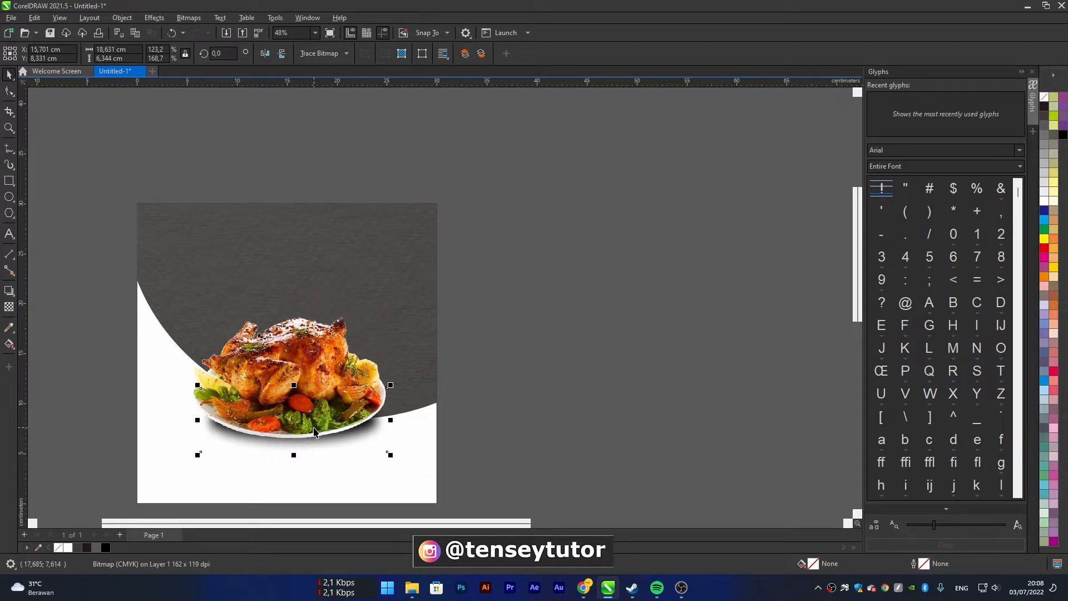
left_click_drag(294, 385, 295, 379)
key("Down")
key("Down")
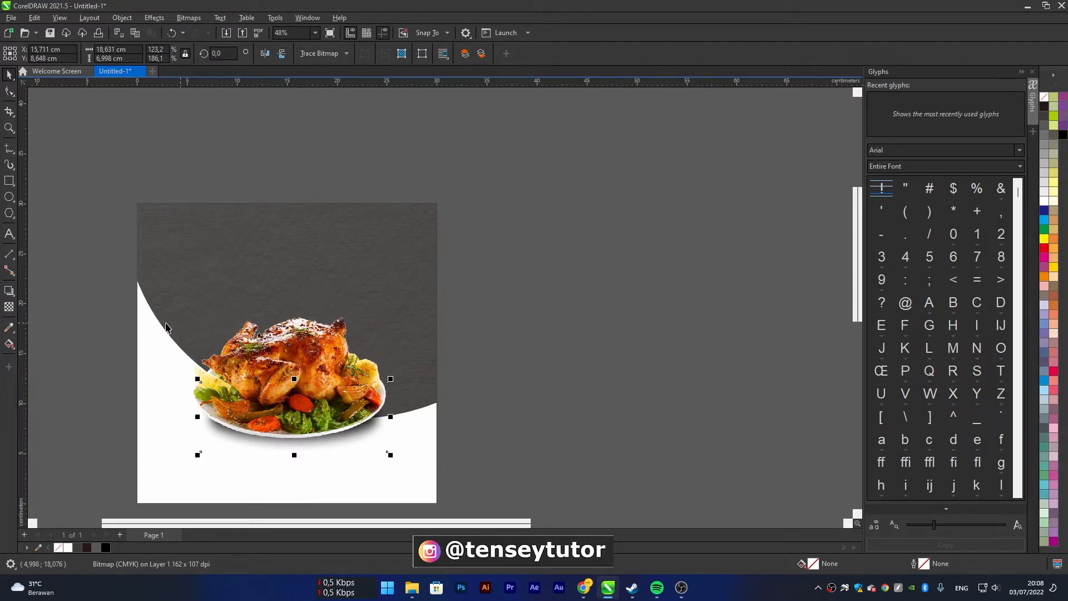
Apply a uniform transparency of 50 to the shadow bitmap under the plate
left_click(9, 307)
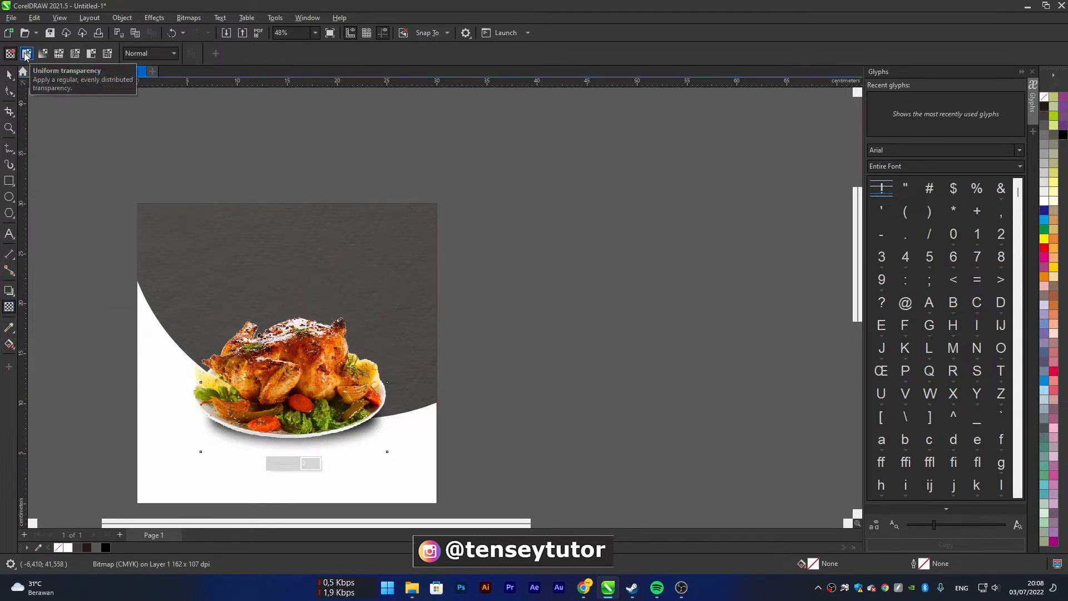
left_click(25, 54)
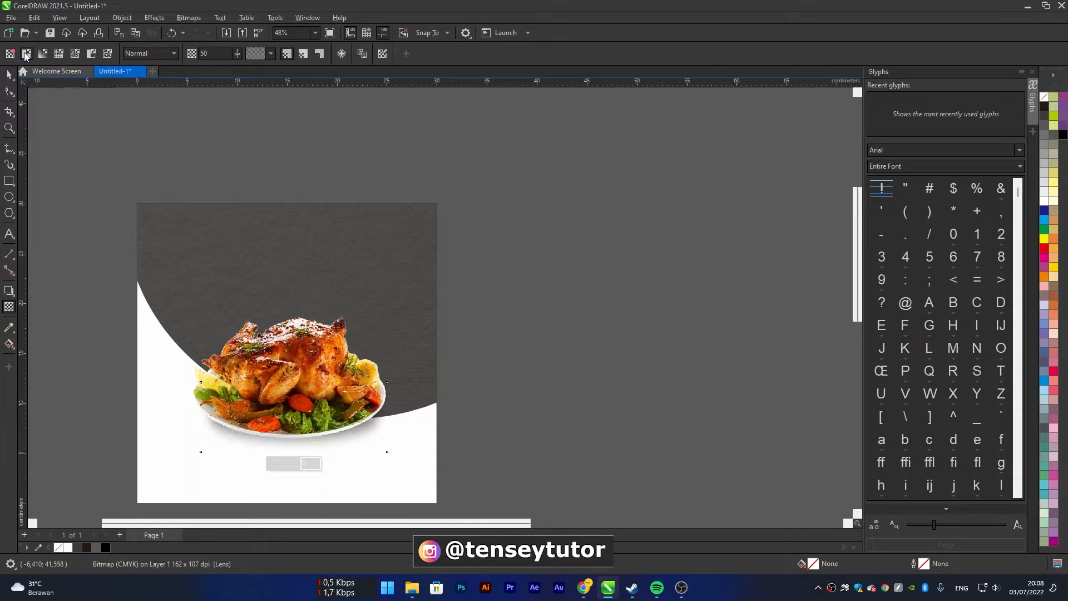
left_click(12, 77)
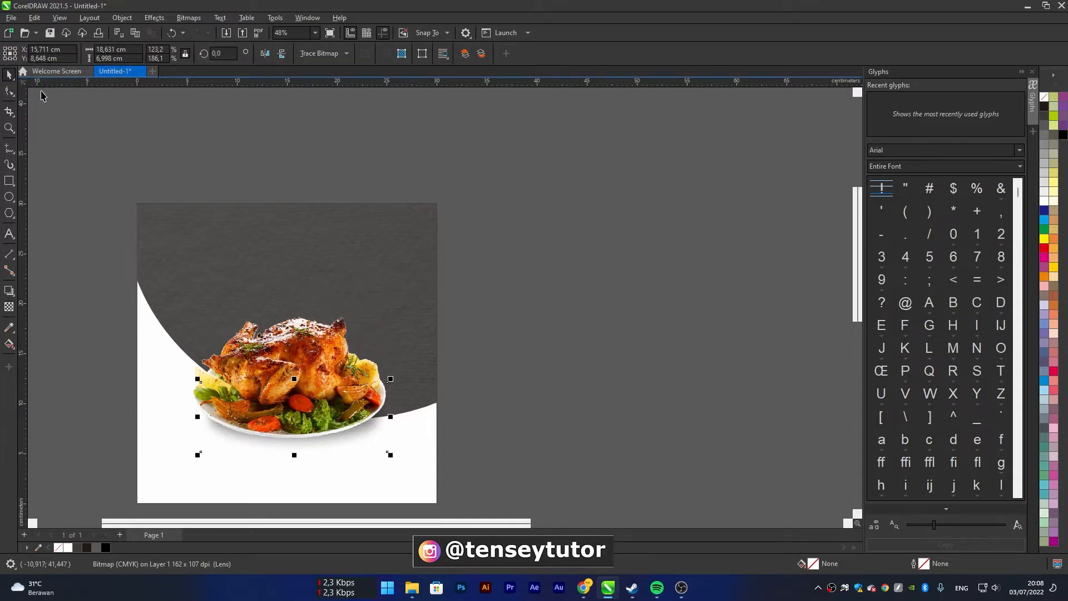
left_click(503, 239)
Create artistic text above the page reading "Special", "Today" and "Menu" on three separate lines
scroll(426, 285, "down", 1)
scroll(426, 286, "down", 2)
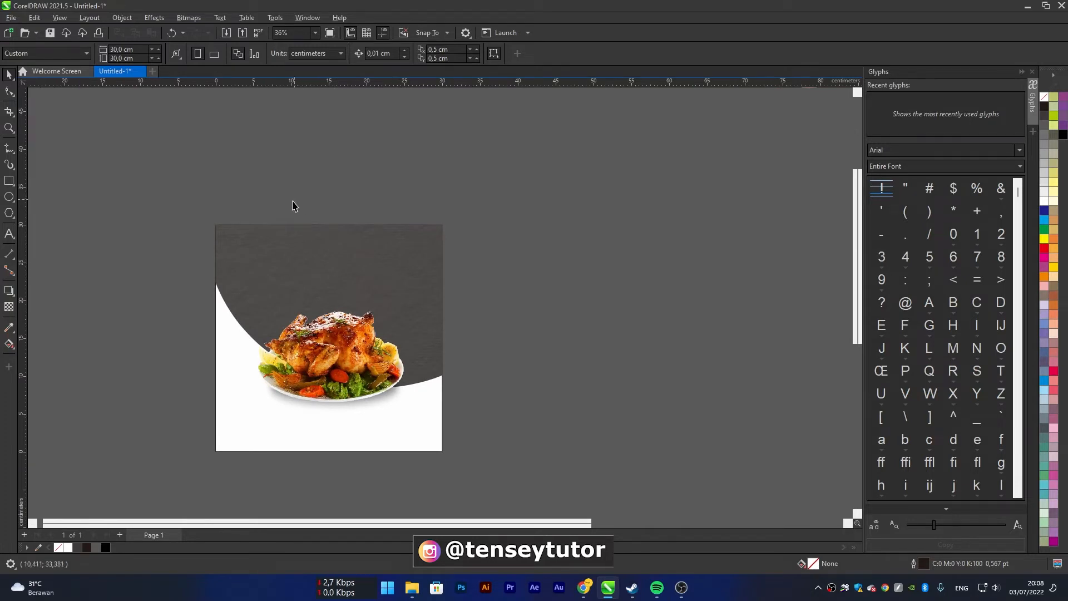
left_click(9, 236)
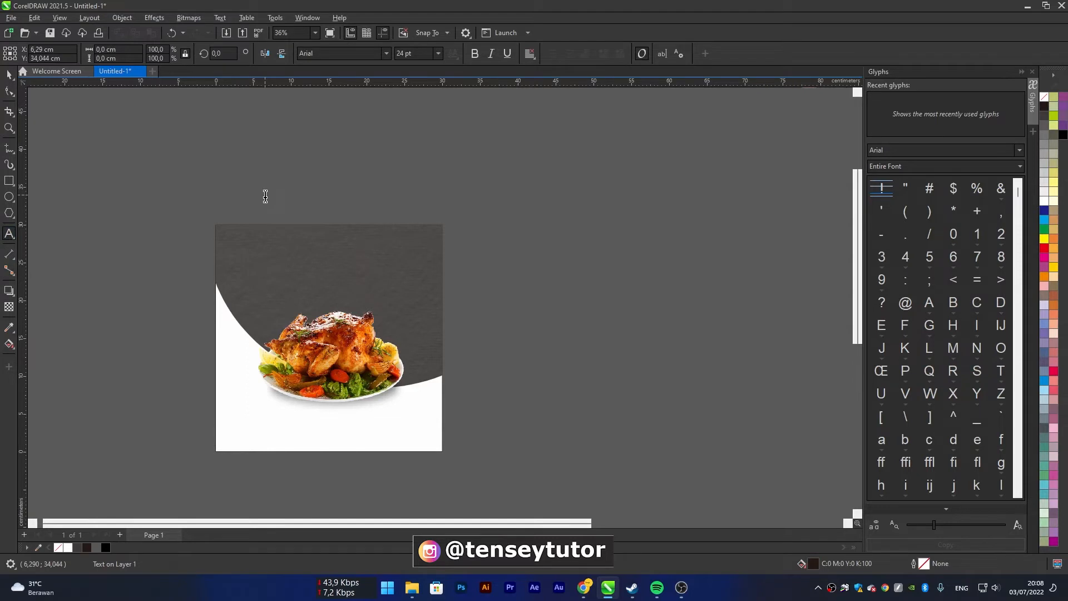
type("Special")
key("Return")
type("Today")
key("Return")
type("Menu")
Scale the three-line text up to about 78 pt and move it to the empty area right of the page
left_click(9, 74)
left_click_drag(288, 186, 353, 143)
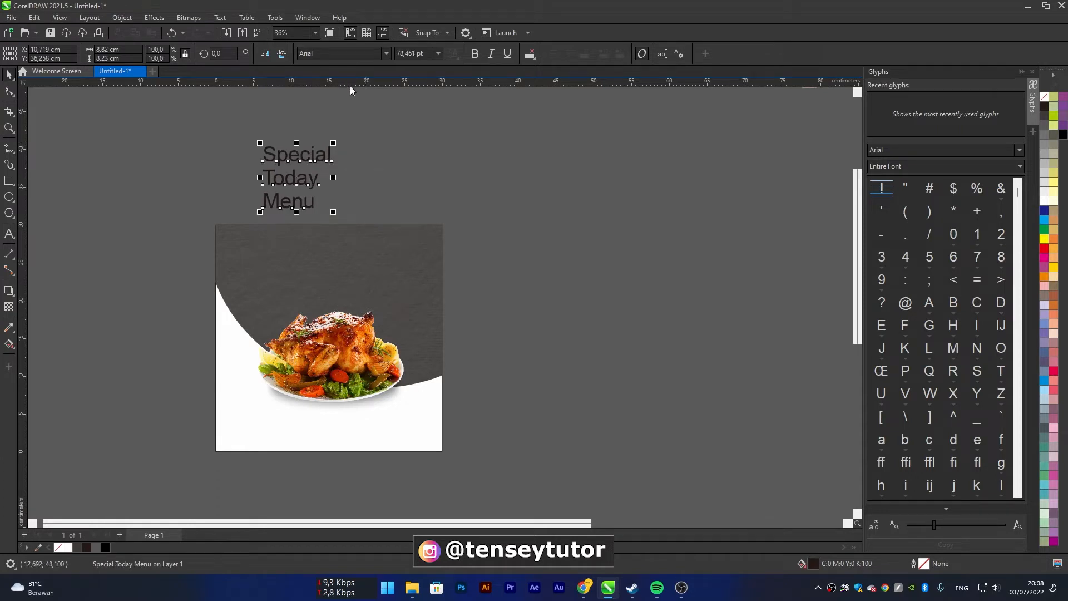
left_click_drag(314, 188, 532, 301)
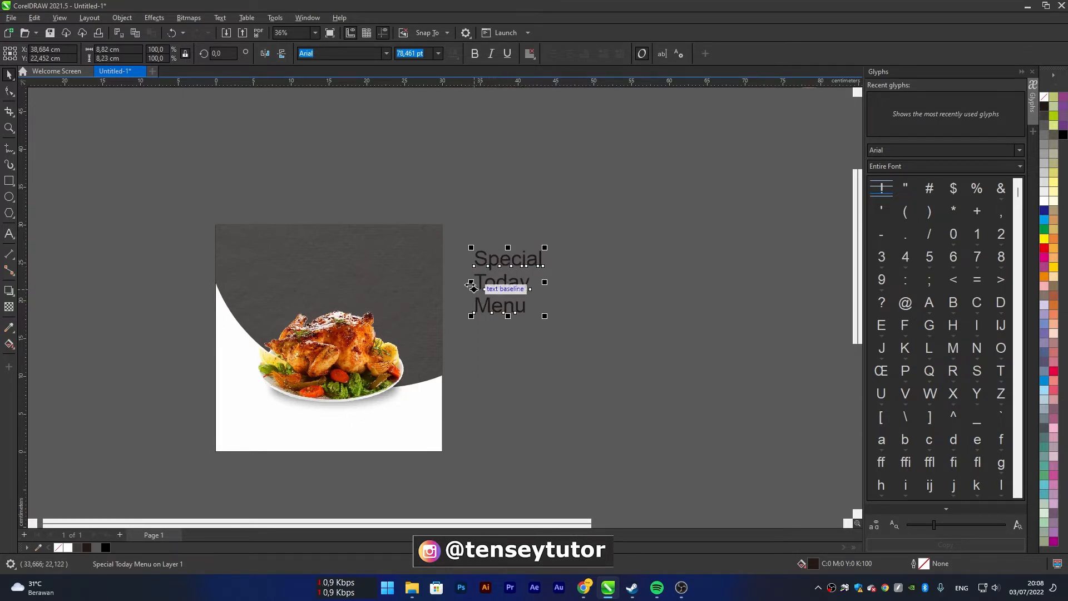
Break the three-line text apart into separate "Special", "Today" and "Menu" objects
right_click(496, 260)
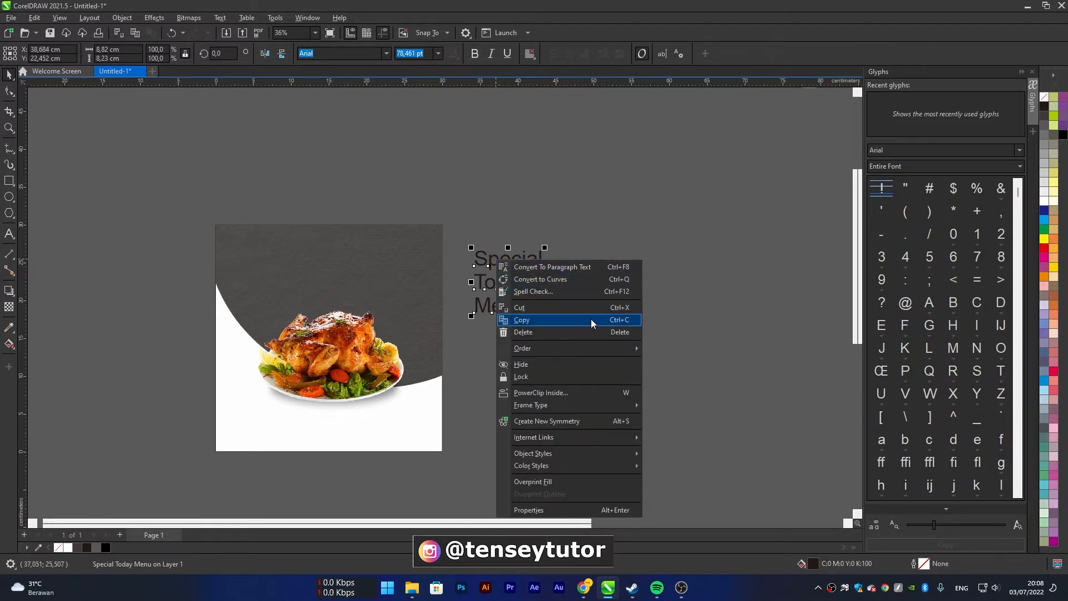
mouse_move(564, 443)
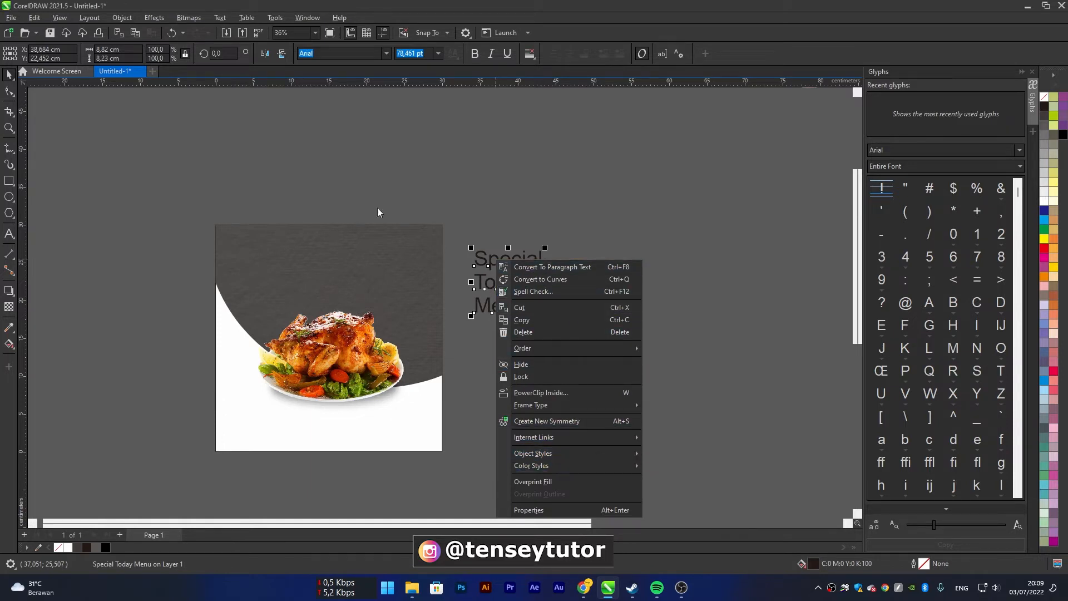
left_click(114, 20)
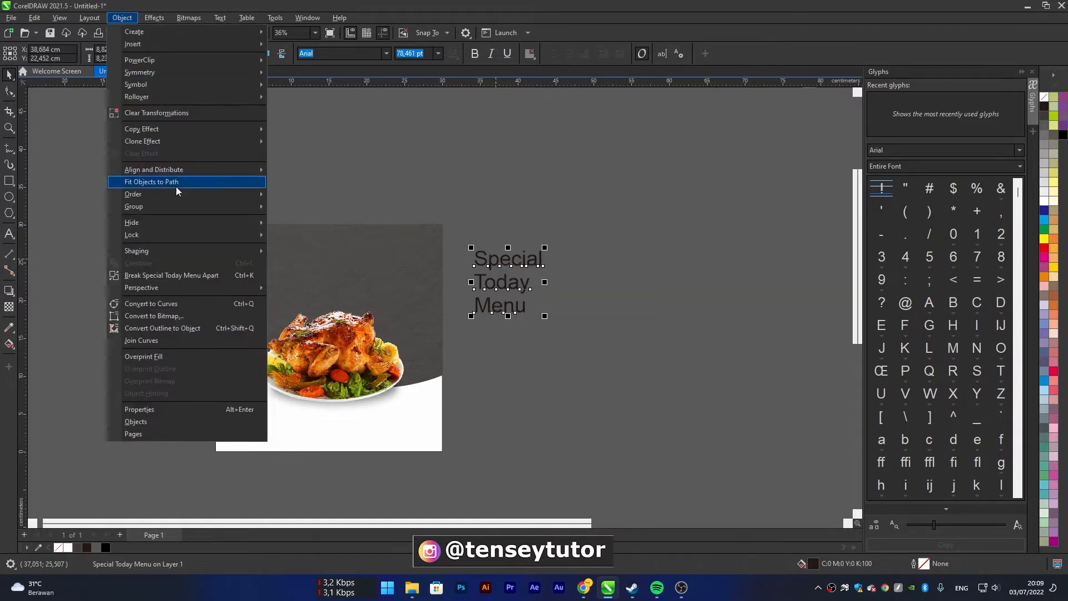
left_click(186, 279)
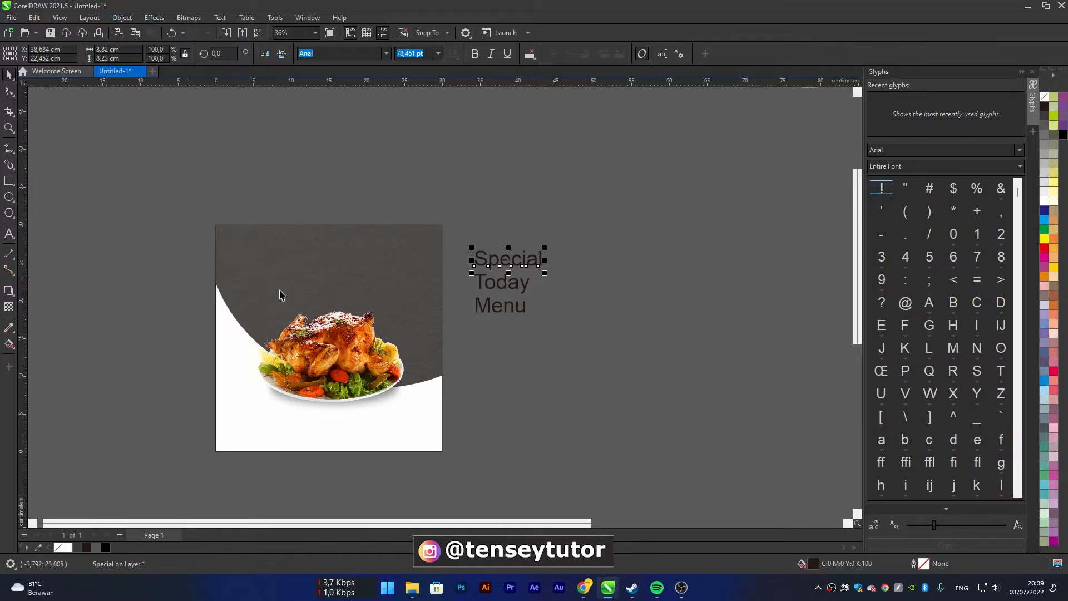
left_click(581, 289)
Move the word "Special" onto the upper middle of the dark textured background
left_click_drag(462, 230, 591, 273)
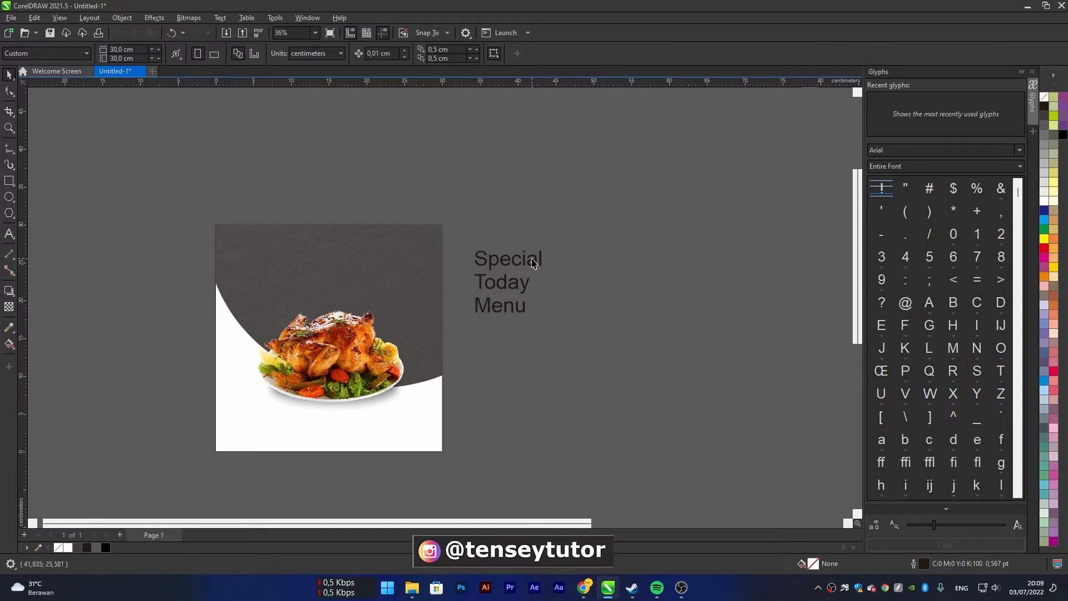
left_click(533, 262)
left_click_drag(535, 265, 353, 257)
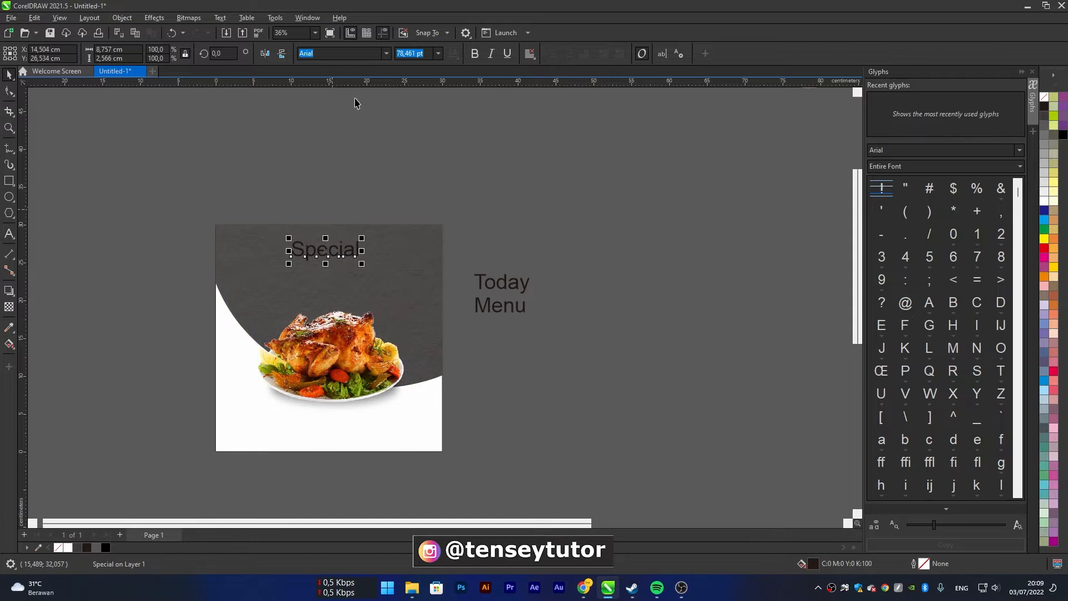
Try the Pattaya font on the word "Special" and replace it with Pecita
left_click(387, 55)
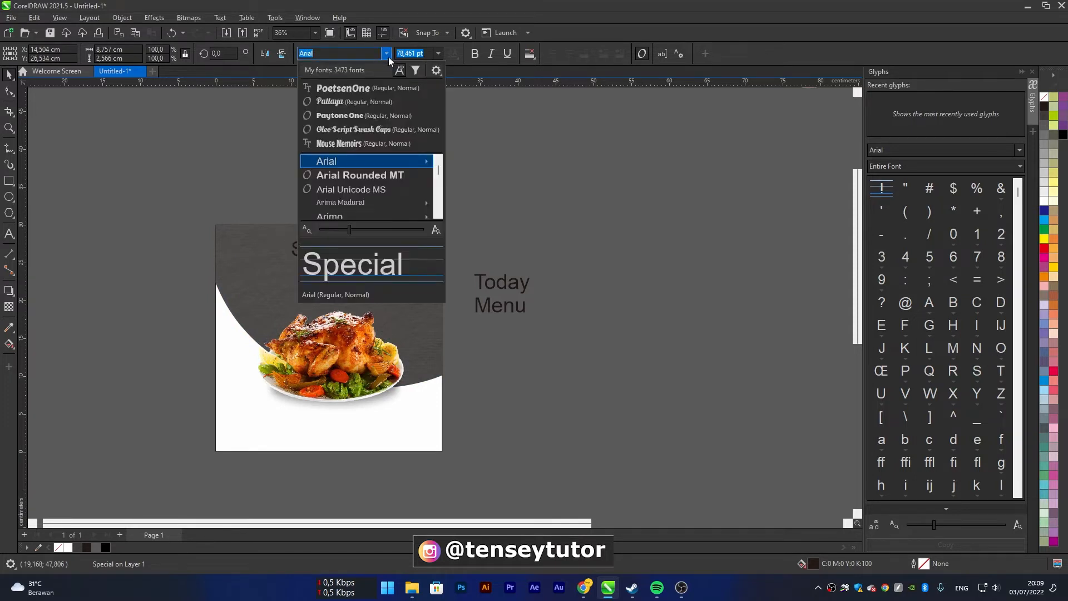
left_click(350, 102)
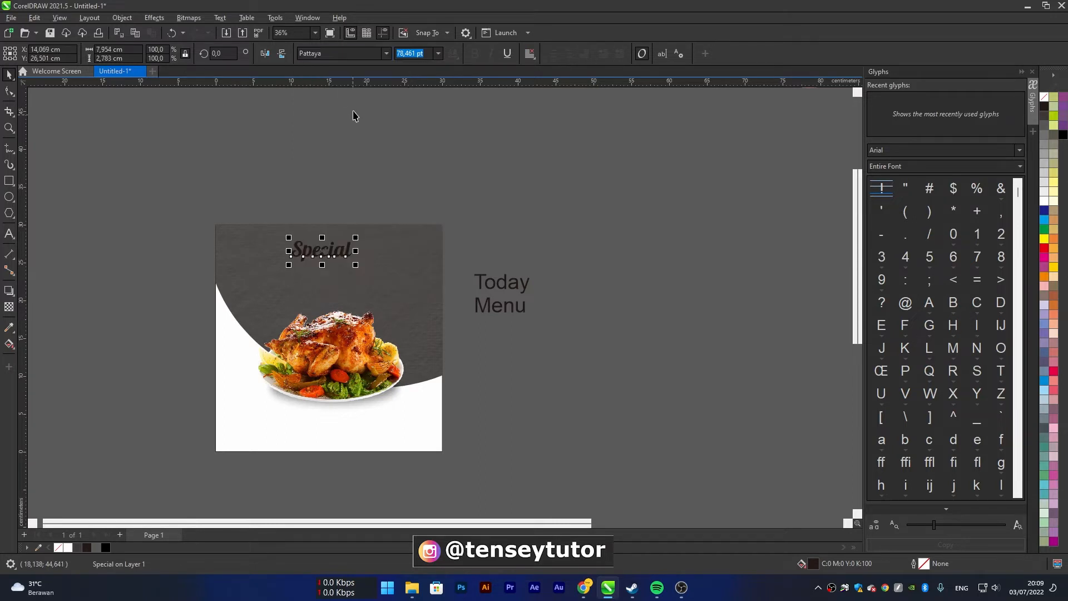
left_click(386, 54)
scroll(353, 189, "down", 1)
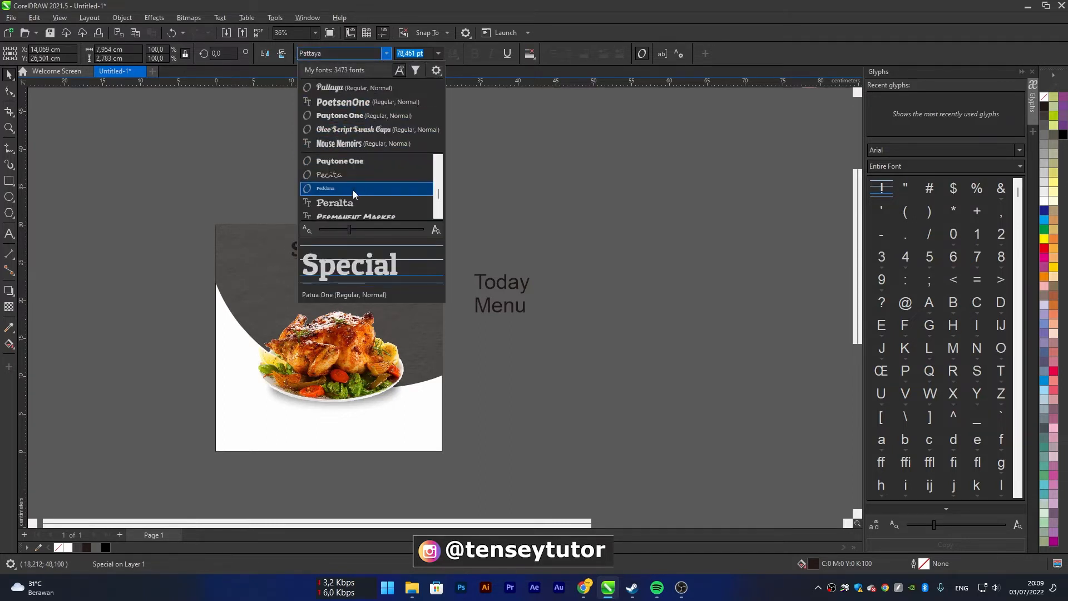
left_click(348, 177)
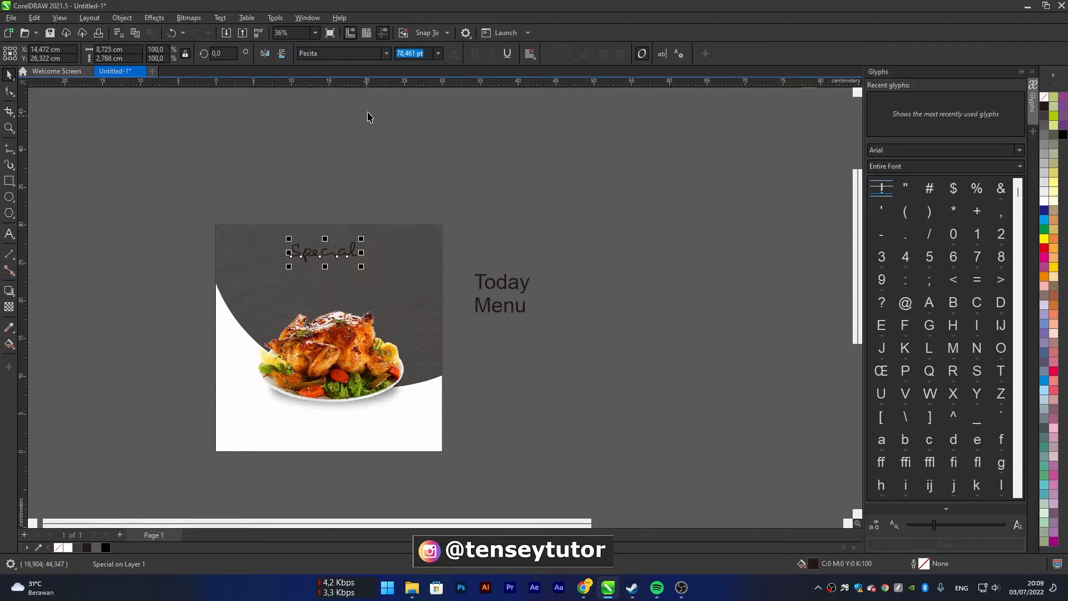
Browse the installed fonts for the word "Special", including those matching "be"
left_click(382, 58)
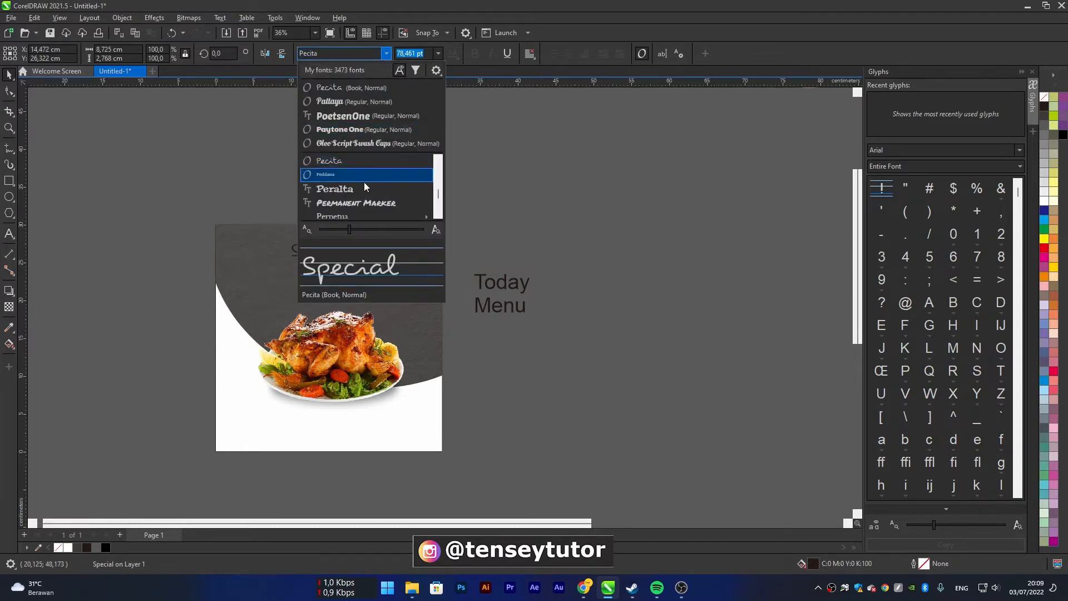
scroll(365, 168, "down", 5)
scroll(356, 197, "down", 3)
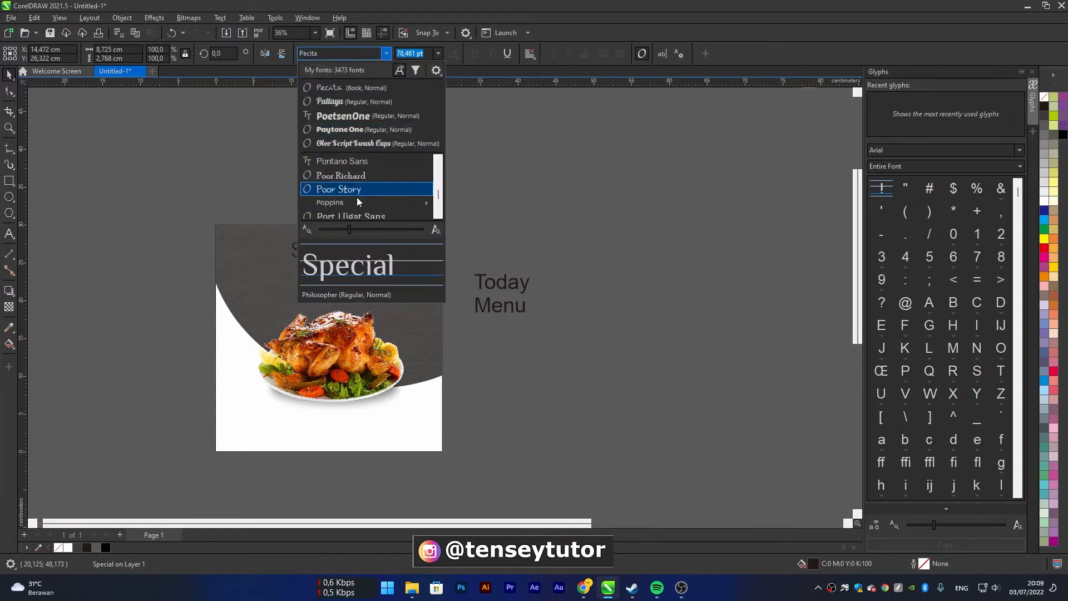
scroll(353, 184, "up", 20)
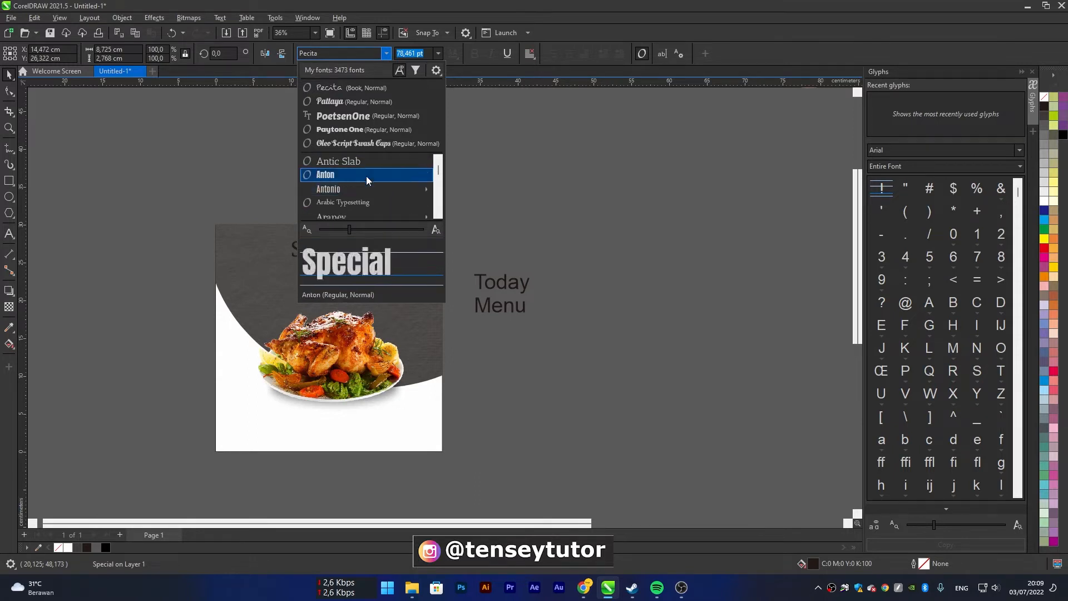
scroll(361, 189, "down", 2)
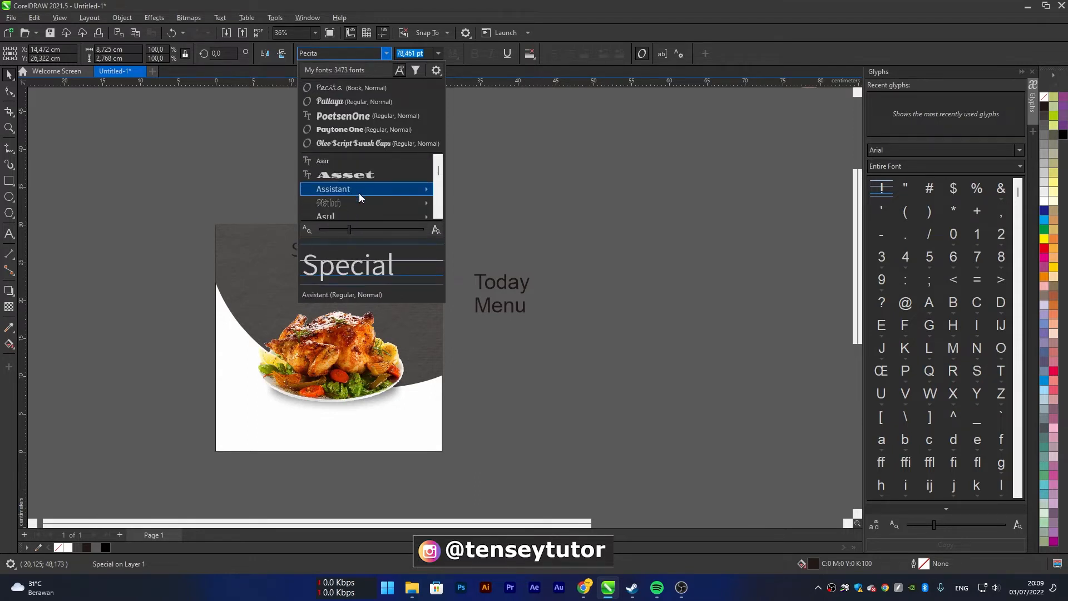
mouse_move(359, 192)
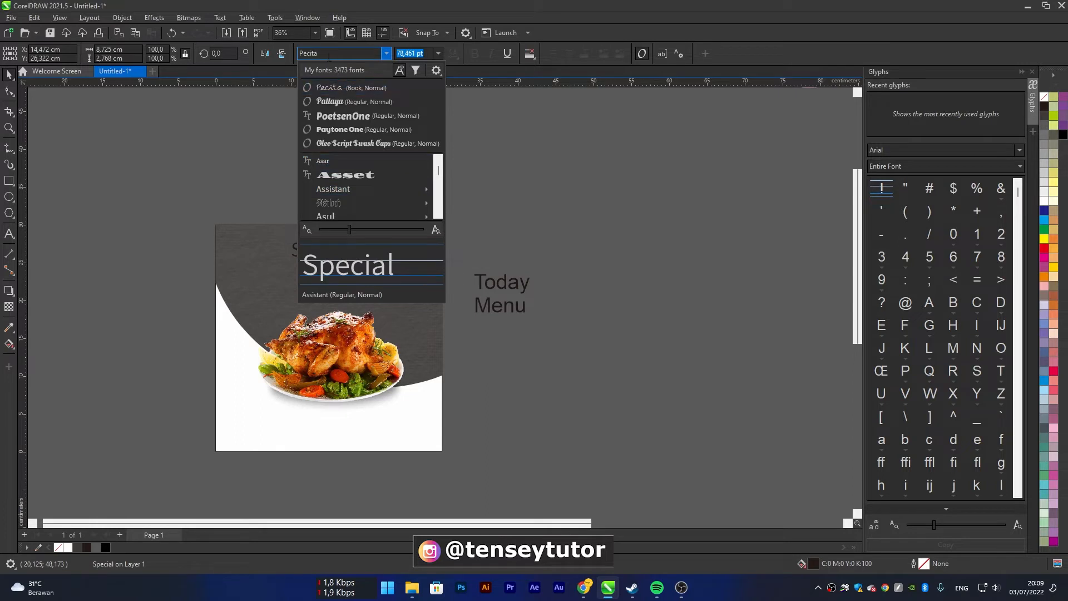
type("be")
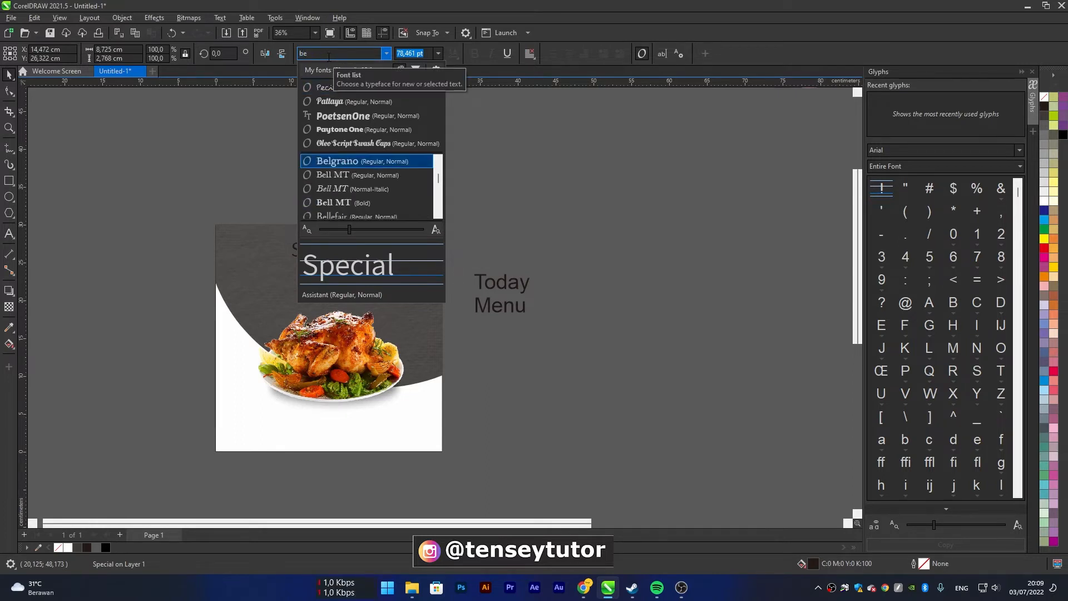
key("Down")
key("Down")
key("Down")
key("Down")
key("Down")
key("Down")
key("Down")
key("Down")
key("Down")
key("Down")
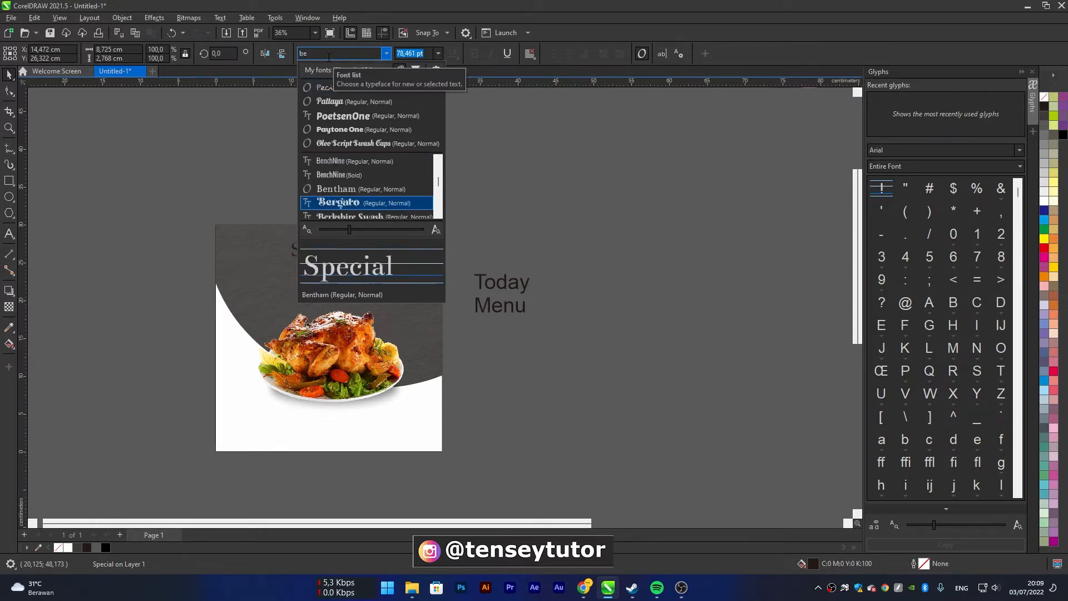
key("Down")
key("Down")
key("Down")
key("Down")
key("Down")
key("Down")
key("Down")
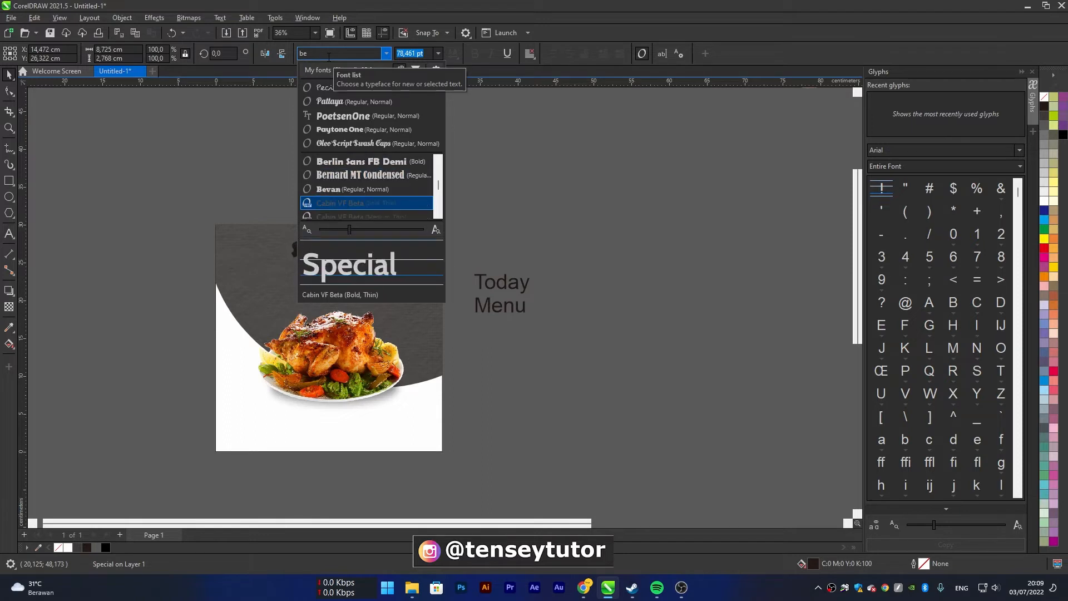
key("Down")
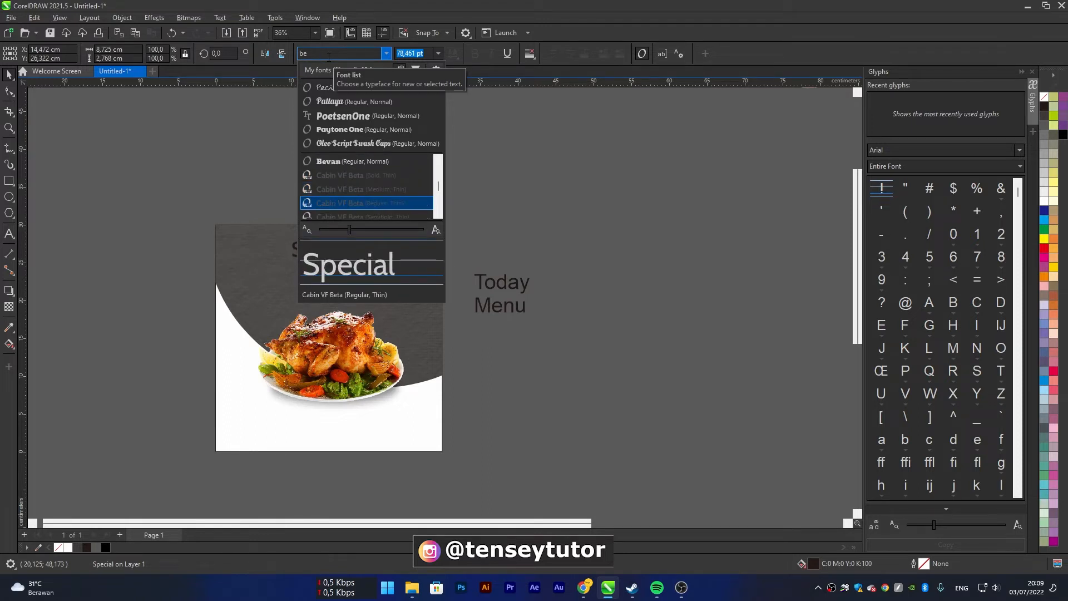
Find the Barcelony font by its first letters and apply it to the word "Special"
double_click(329, 57)
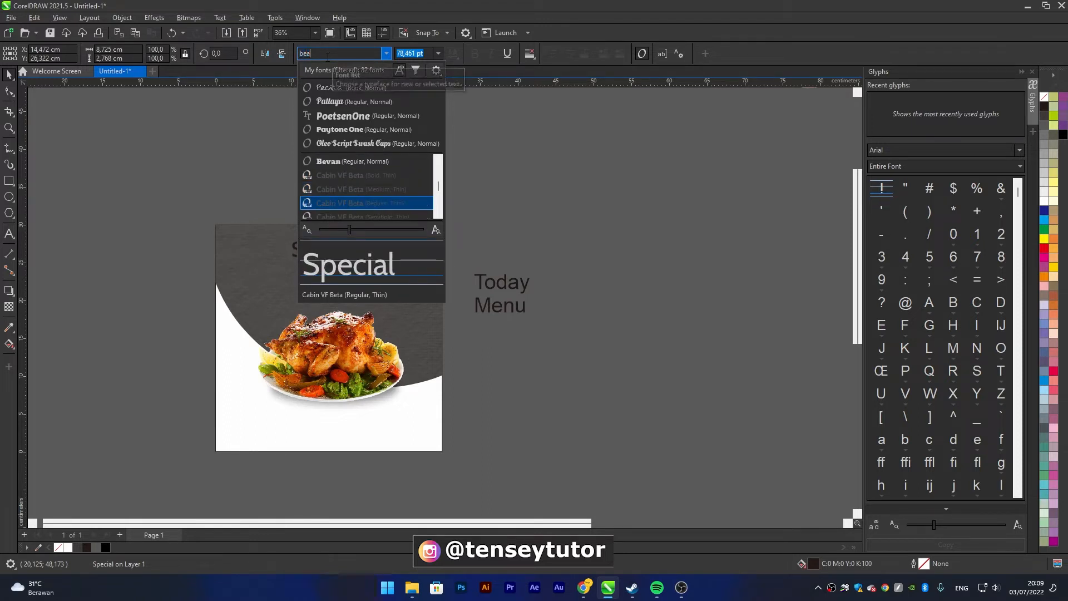
key("BackSpace")
type("a")
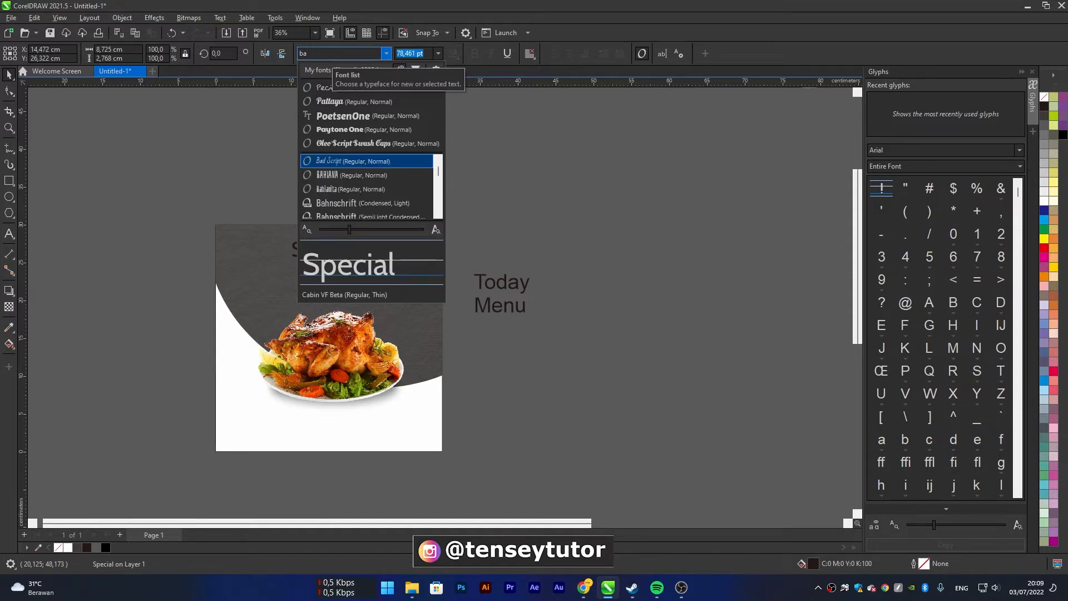
type("r")
left_click(345, 161)
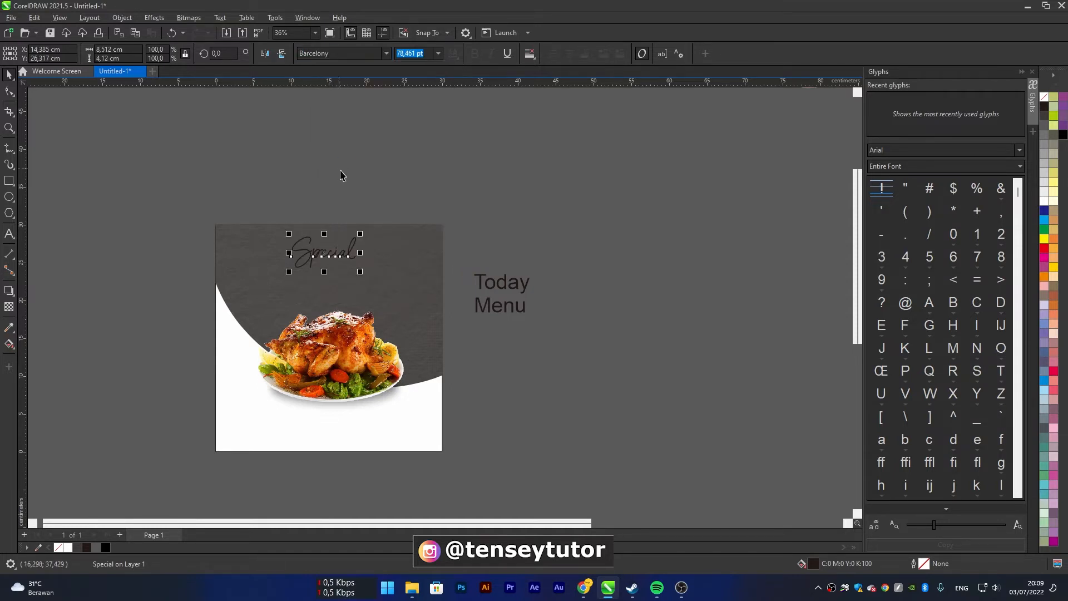
Fill the word "Special" with white and shift it slightly within the upper middle of the dark background
scroll(348, 247, "up", 2)
left_click_drag(347, 261, 354, 265)
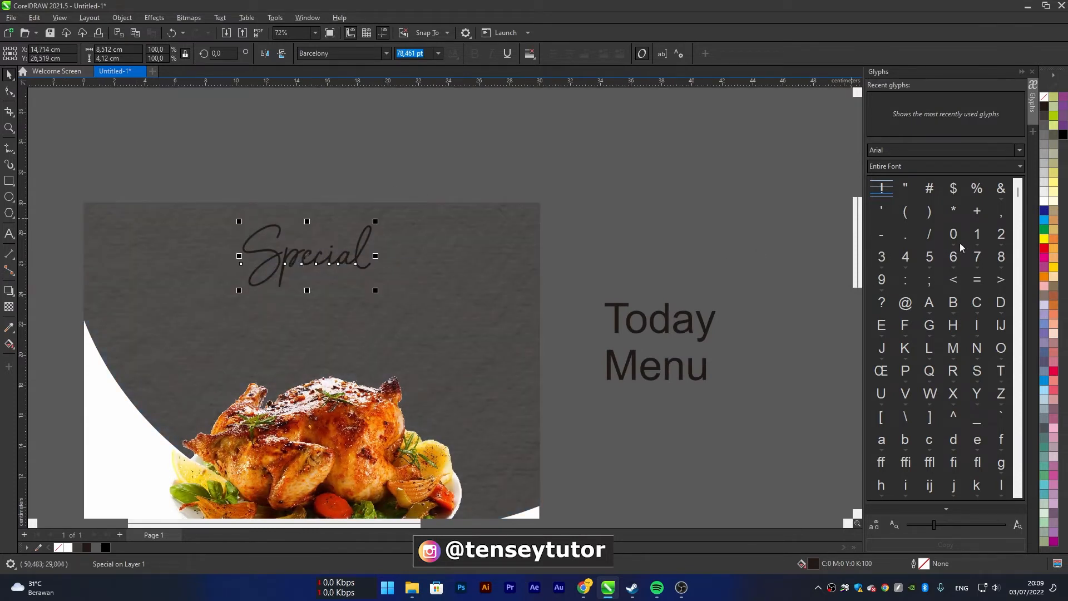
left_click(1044, 200)
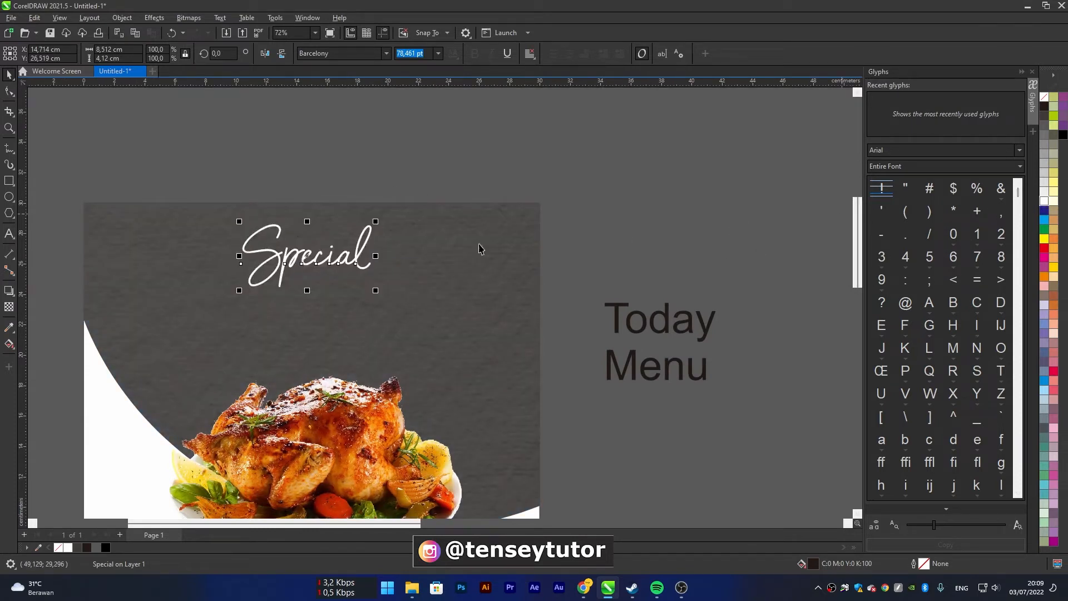
left_click_drag(356, 266, 362, 258)
Set the font of the words "Today" and "Menu" to PoetsenOne
left_click(675, 317)
left_click_drag(751, 405, 534, 271)
left_click(390, 51)
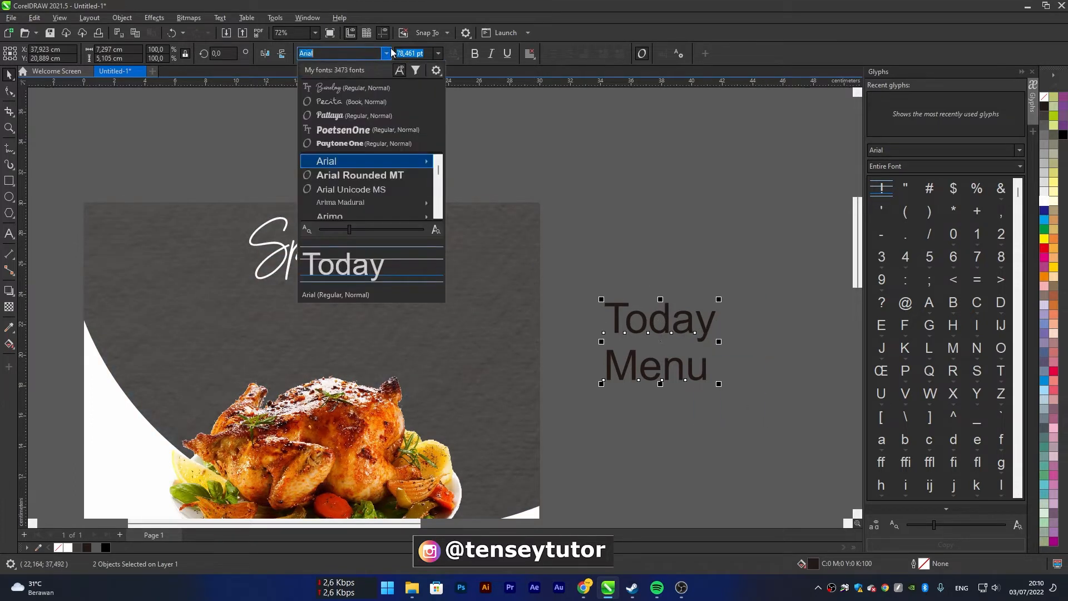
left_click(359, 129)
left_click(692, 238)
Place "Today" on the page just under "Special", enlarge it to about 181 pt and nudge "Special" slightly down
left_click(697, 327)
left_click_drag(697, 328, 325, 300)
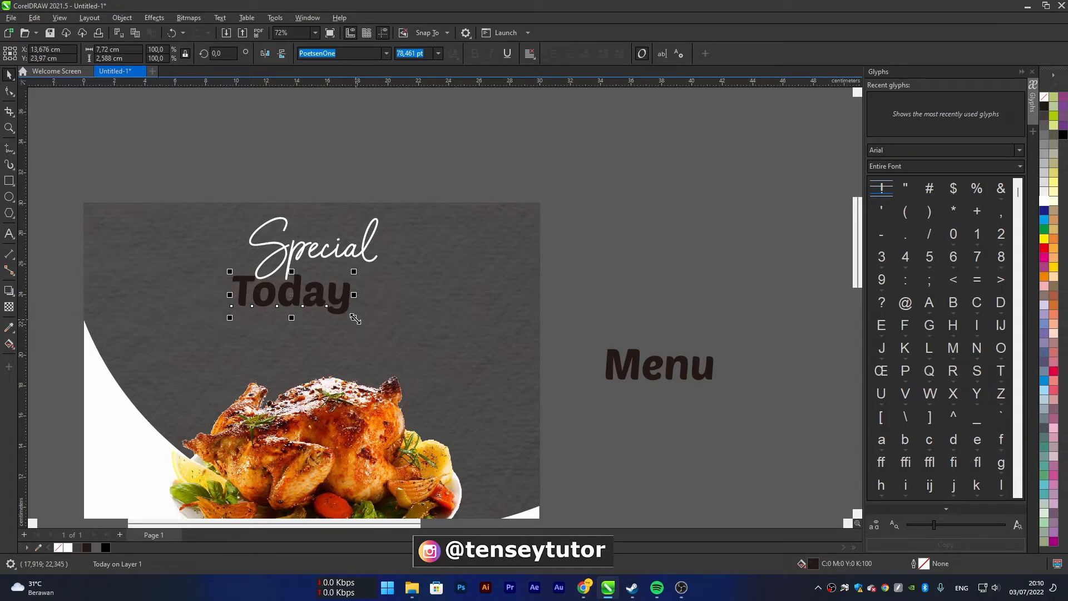
left_click_drag(354, 318, 429, 370)
mouse_move(407, 313)
left_mouse_down()
mouse_move(427, 312)
mouse_move(420, 320)
left_mouse_up()
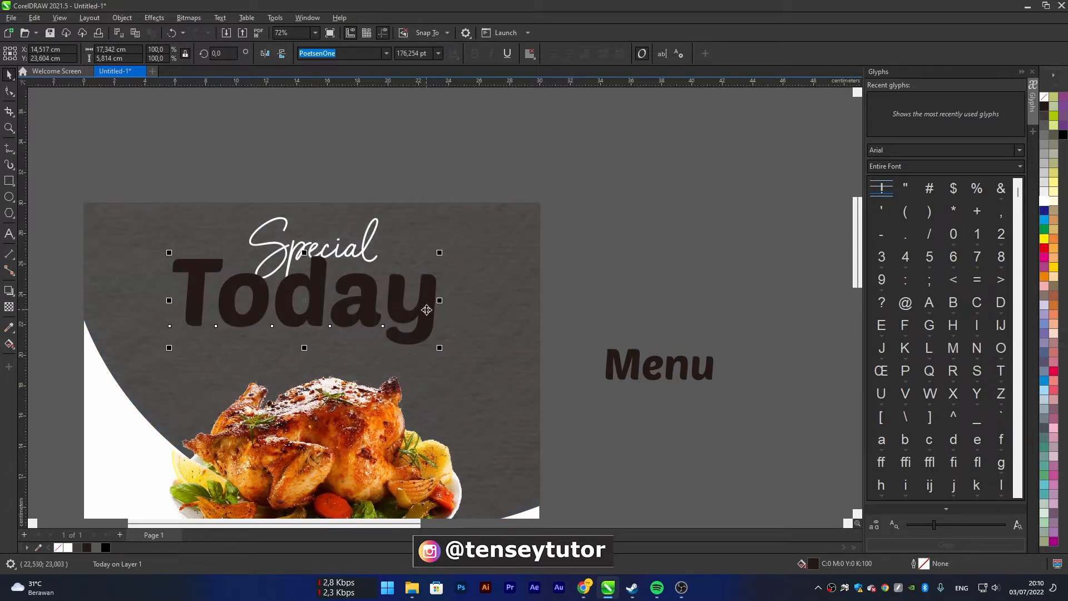
left_click_drag(443, 348, 449, 350)
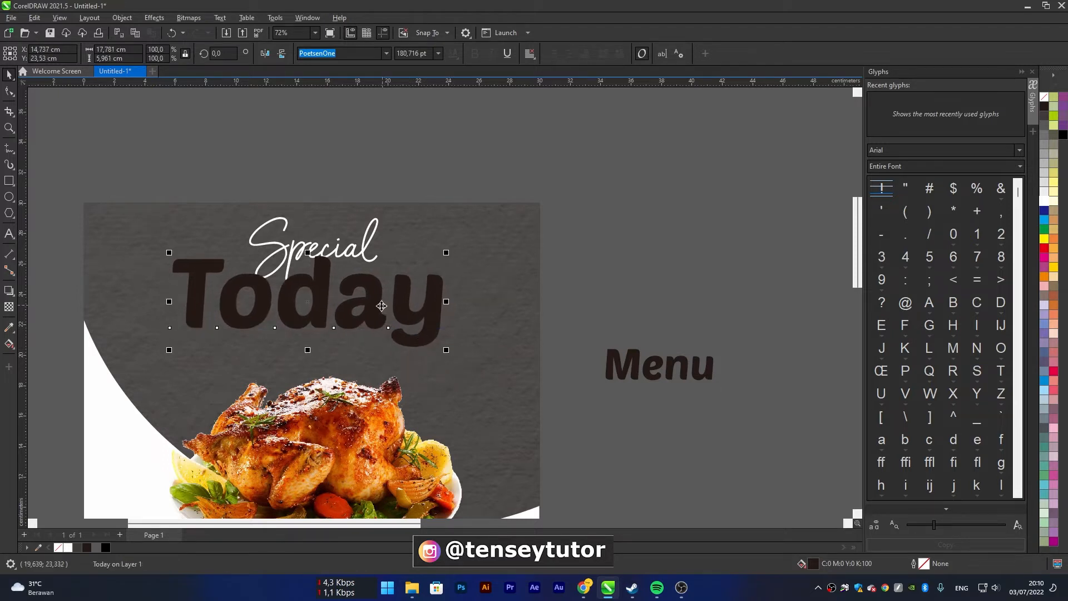
left_click_drag(381, 305, 379, 302)
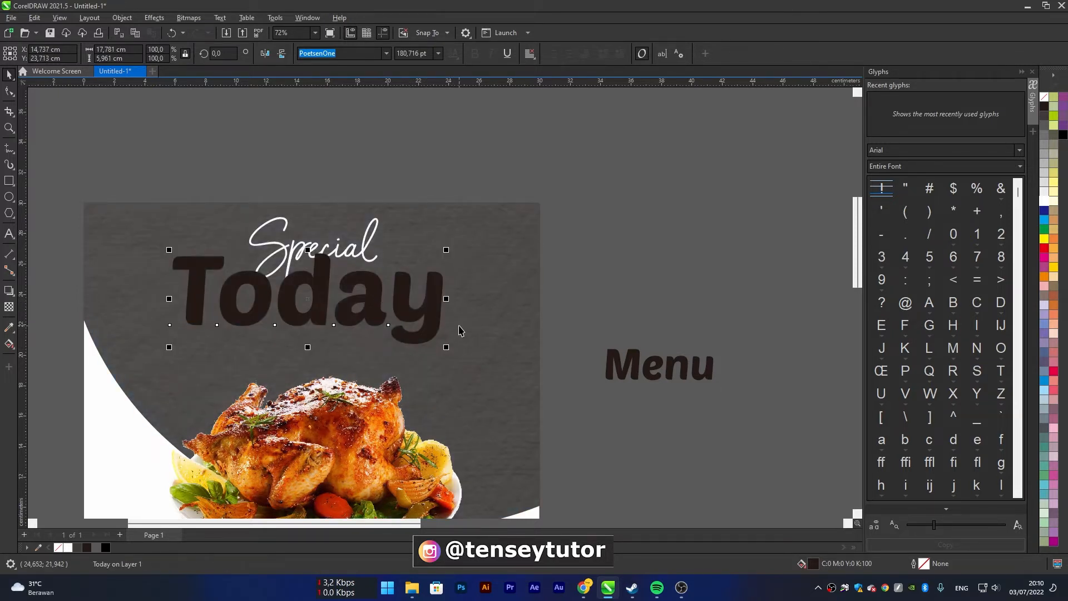
left_click(366, 252, "shift")
left_click_drag(365, 252, 367, 258)
Fill "Today" with yellow (C:0 M:20 Y:100 K:0) and stack it behind "Special", slightly higher on the page
left_click(373, 296)
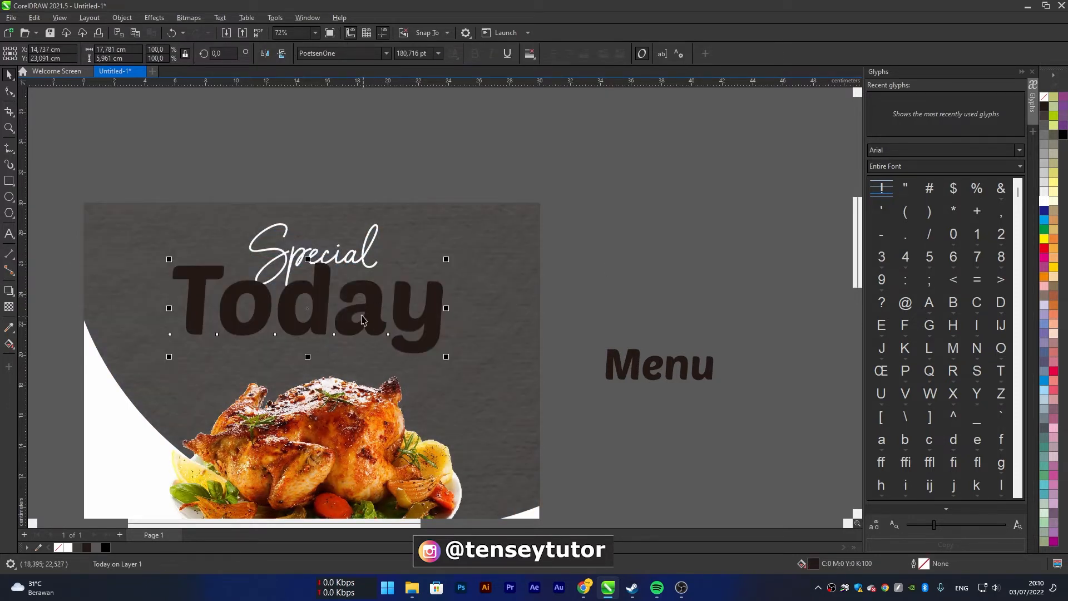
left_click(1052, 267)
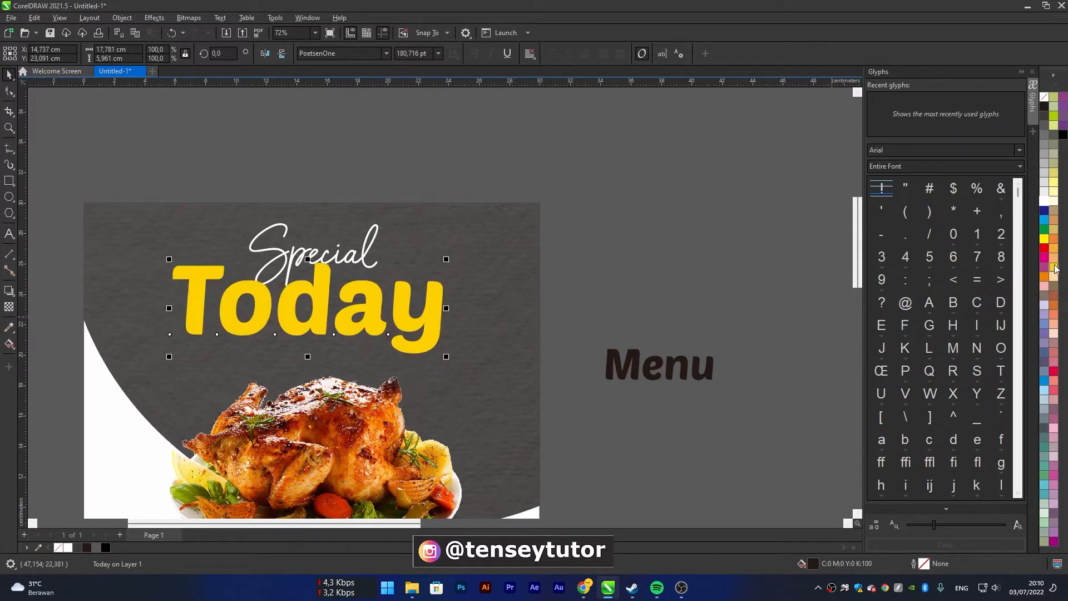
right_click(371, 298)
mouse_move(500, 390)
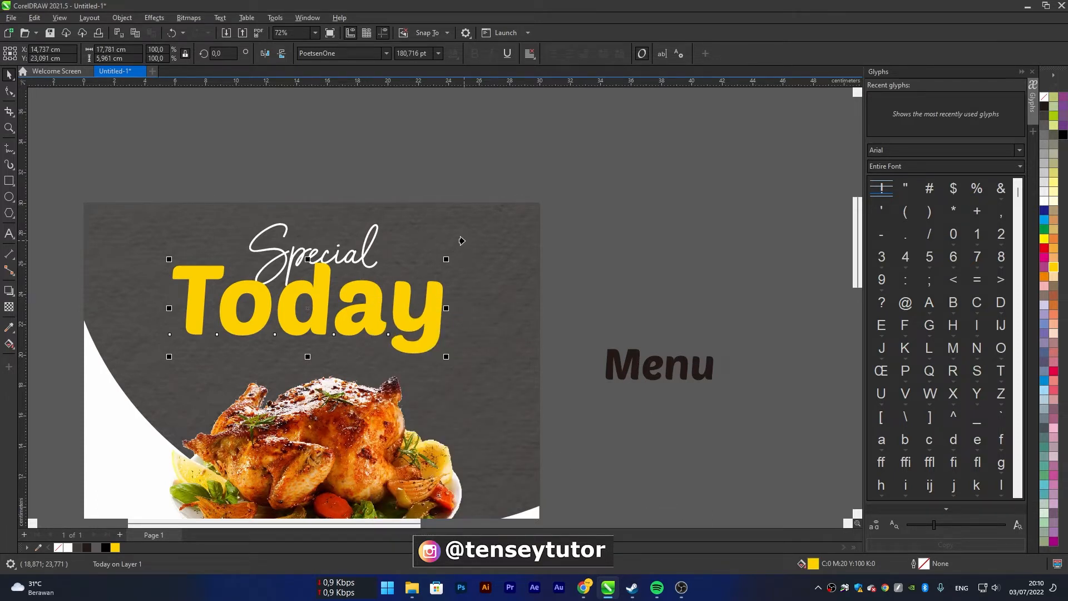
left_click_drag(321, 298, 321, 292)
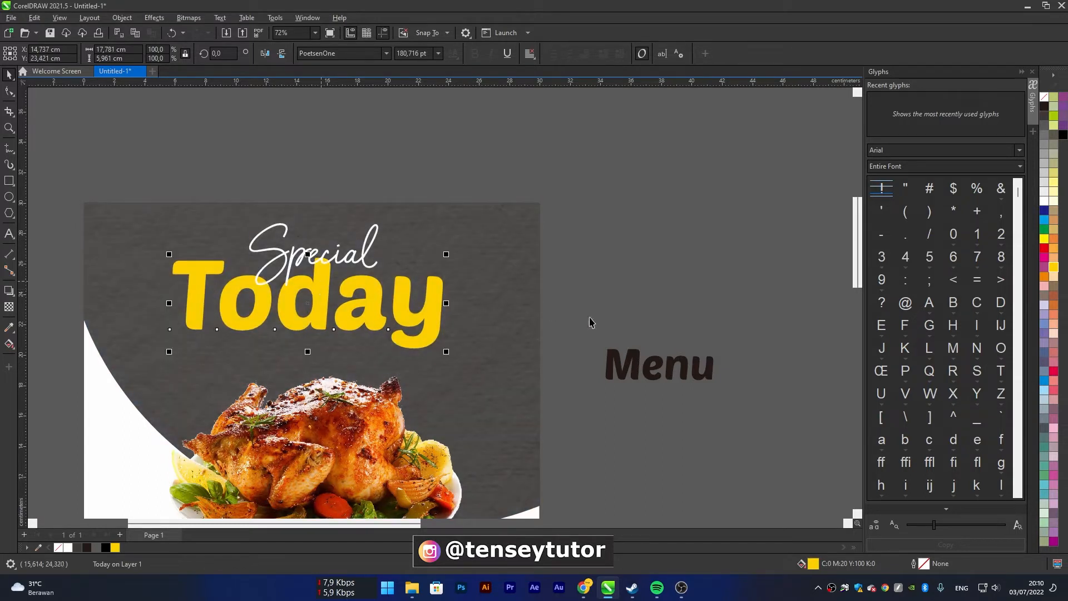
Move "Menu" between "Today" and the roast chicken and scale it to about 77 pt
left_click(658, 368)
left_click_drag(659, 367, 384, 364)
scroll(376, 362, "up", 3)
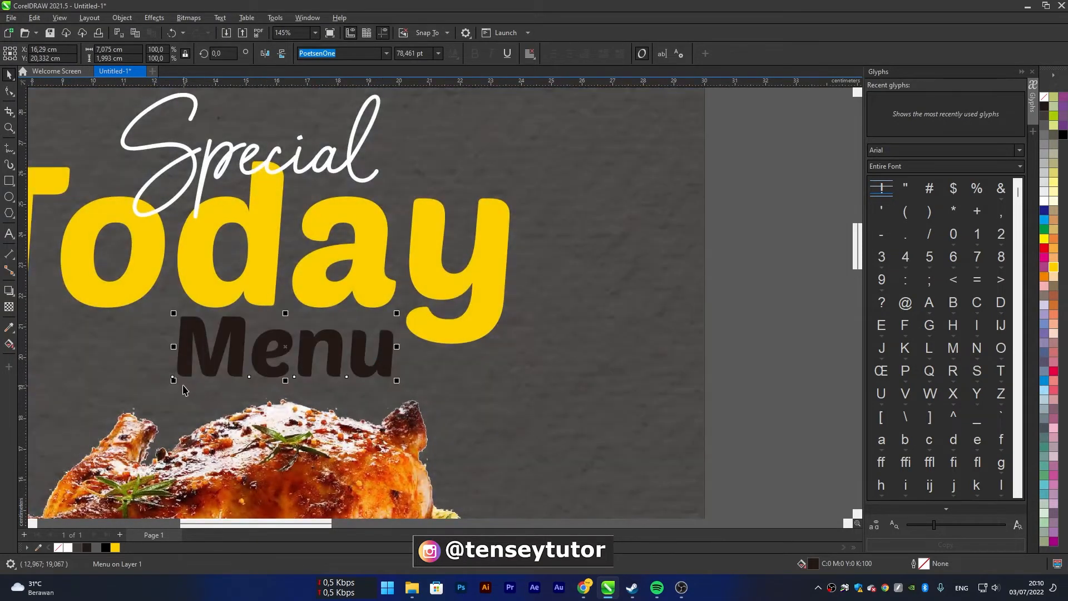
left_click_drag(173, 381, 178, 380)
Fill "Menu" with the same yellow as "Today" (C:0 M:20 Y:100 K:0) and deselect it
scroll(413, 368, "down", 1)
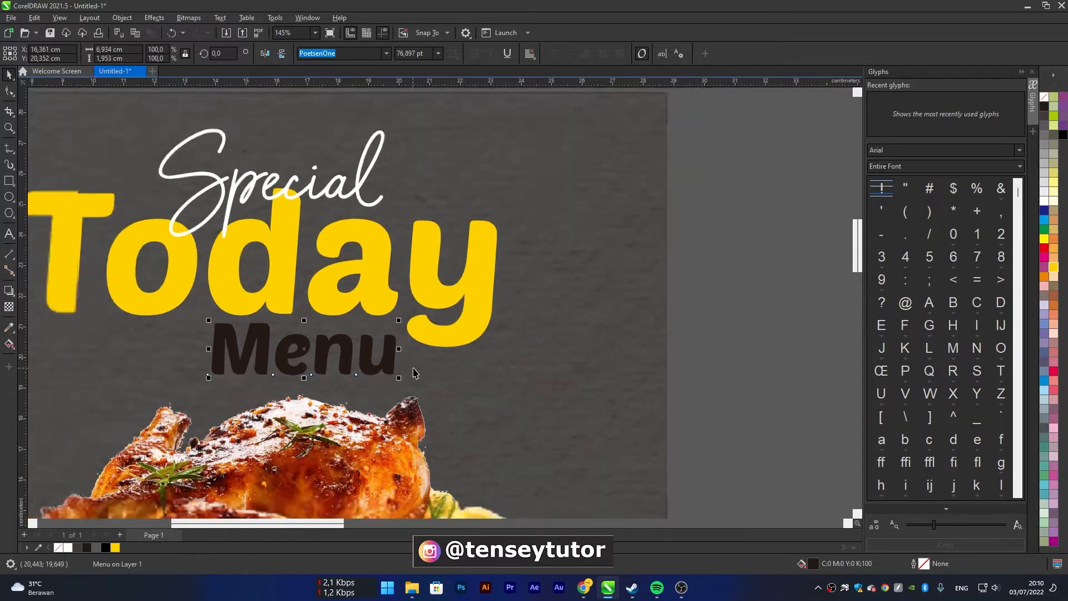
scroll(412, 373, "down", 2)
left_click(1054, 267)
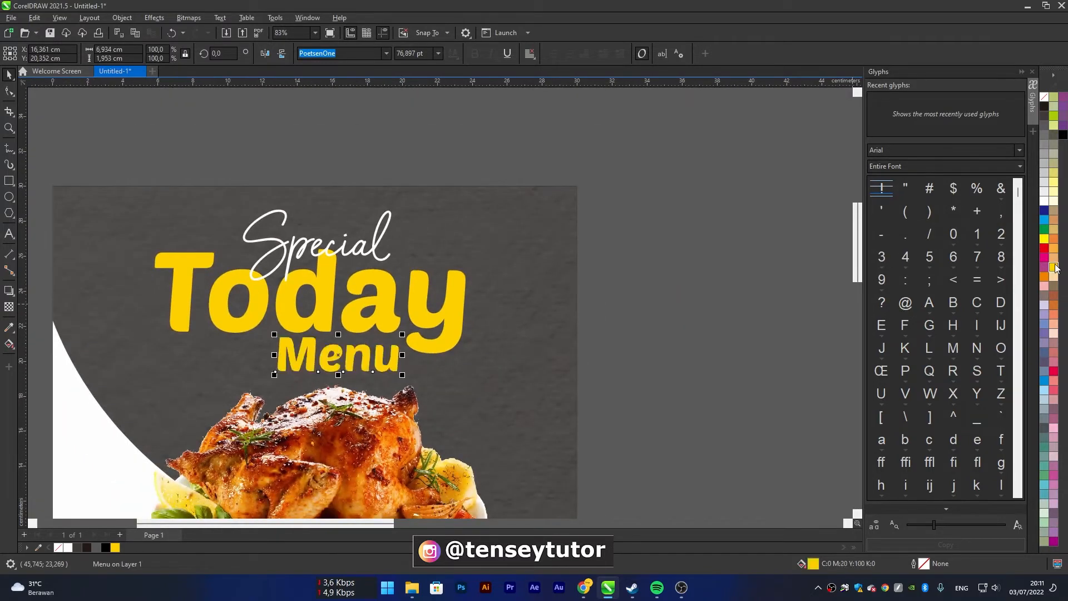
scroll(381, 340, "down", 2)
left_click(551, 323)
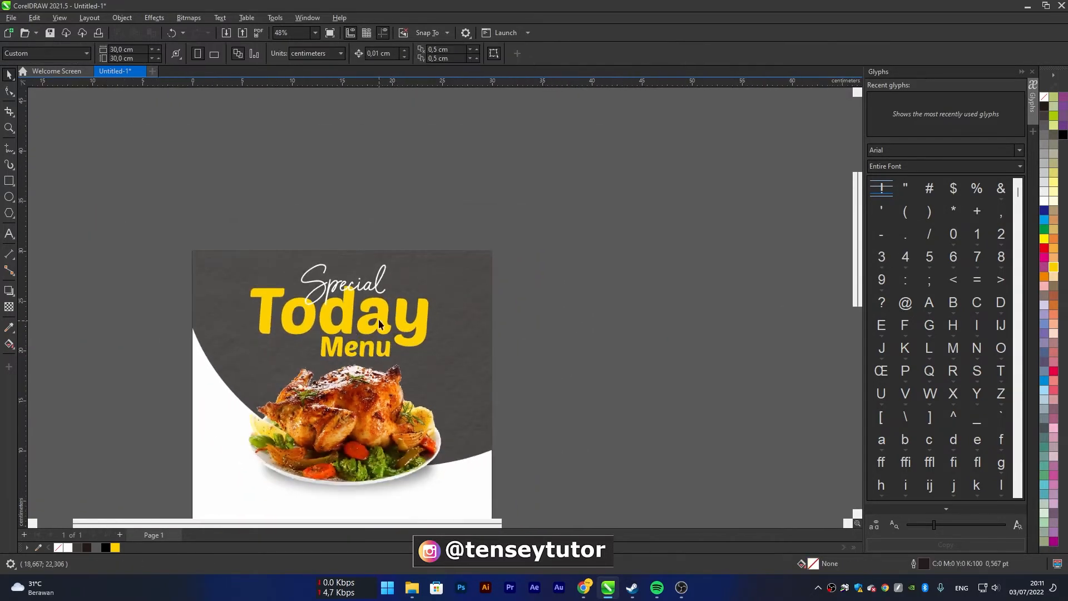
left_click(389, 321)
left_click_drag(389, 321, 616, 306)
right_click(616, 306)
double_click(615, 306)
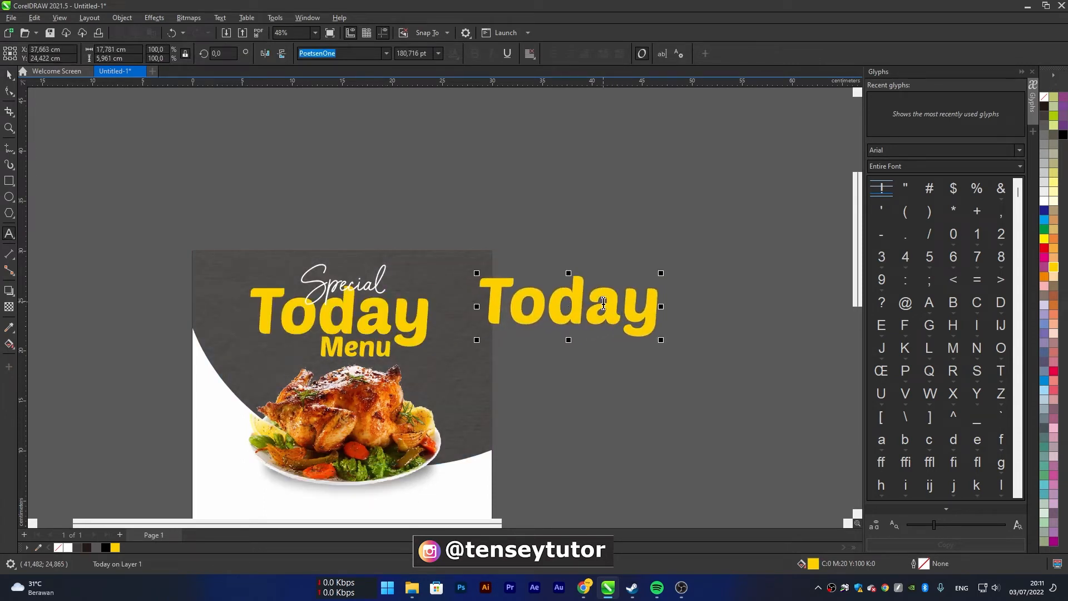
left_click(9, 74)
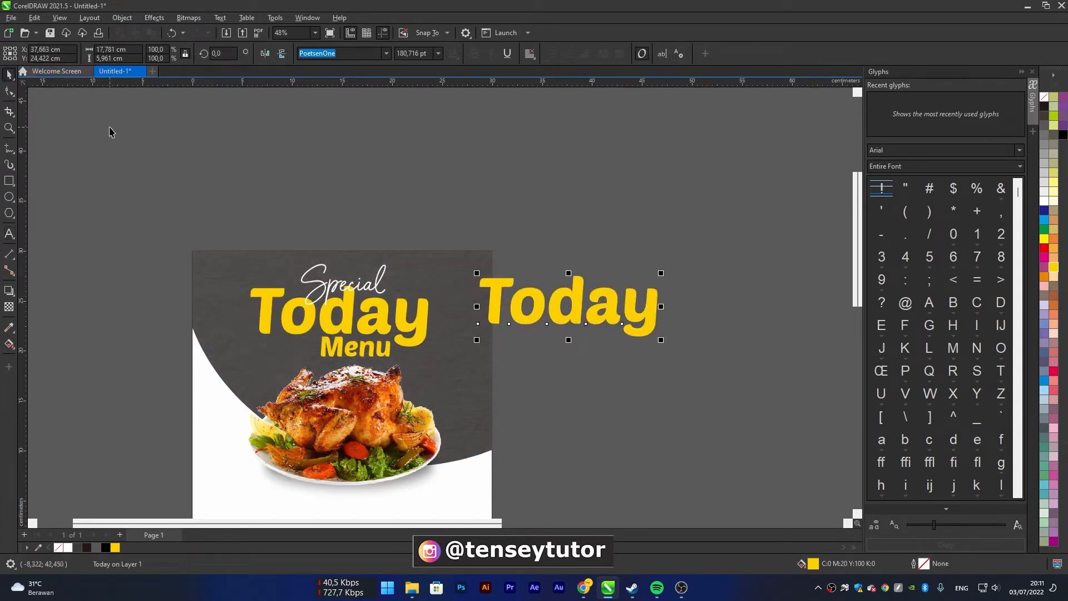
key("Delete")
Add a double quotation mark as a separate text above the page and set its font to PoetsenOne
left_click(9, 234)
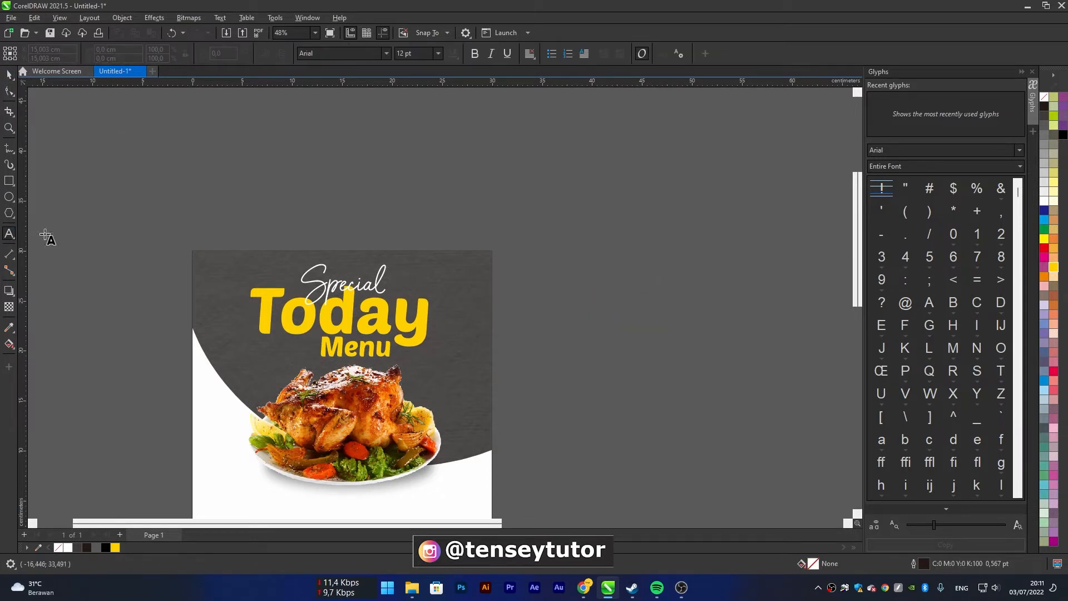
left_click(379, 225)
type("\"")
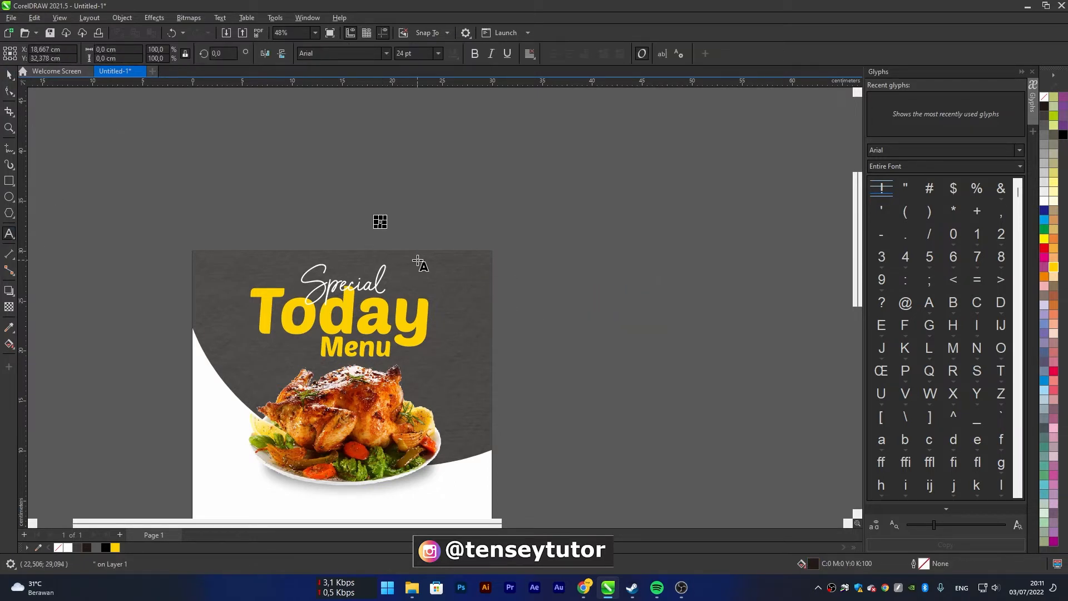
left_click(9, 74)
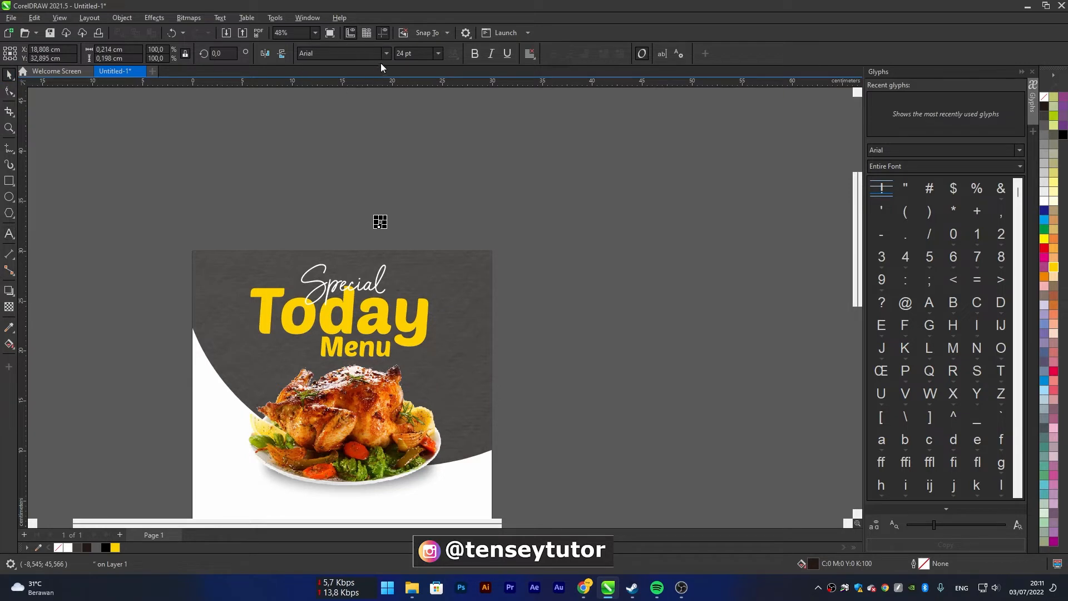
left_click(386, 54)
left_click(372, 89)
Enlarge the quotation mark to about 91 pt and place it just left of the "T" in "Today"
scroll(384, 227, "up", 1)
left_click_drag(379, 228, 193, 319)
scroll(192, 316, "up", 4)
scroll(178, 340, "down", 4)
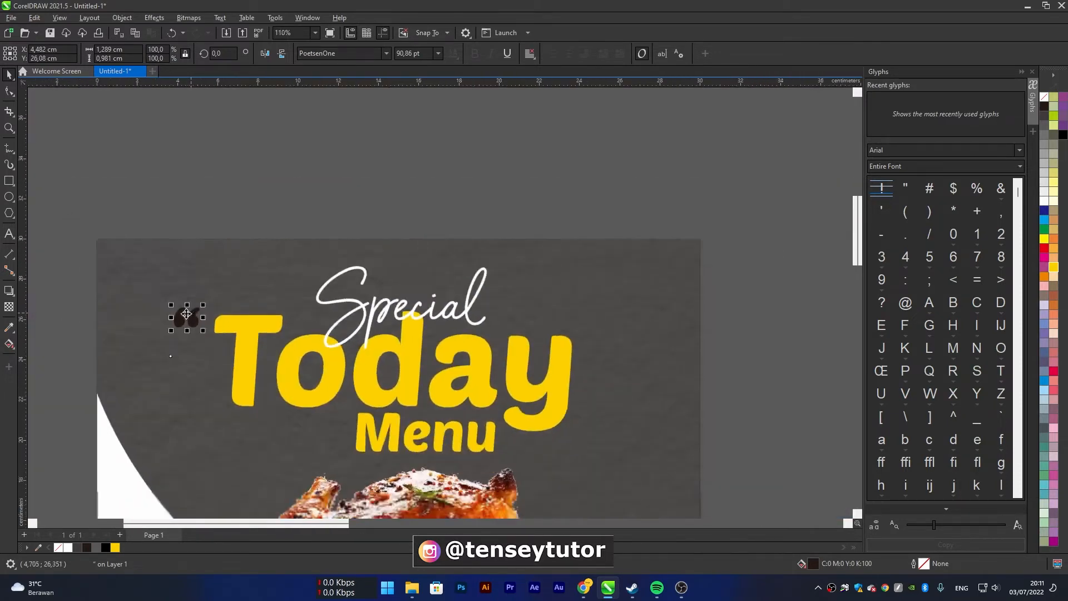
Give the quotation mark a yellow outline (C:0 M:20 Y:100 K:0) and remove its fill
scroll(163, 364, "up", 3)
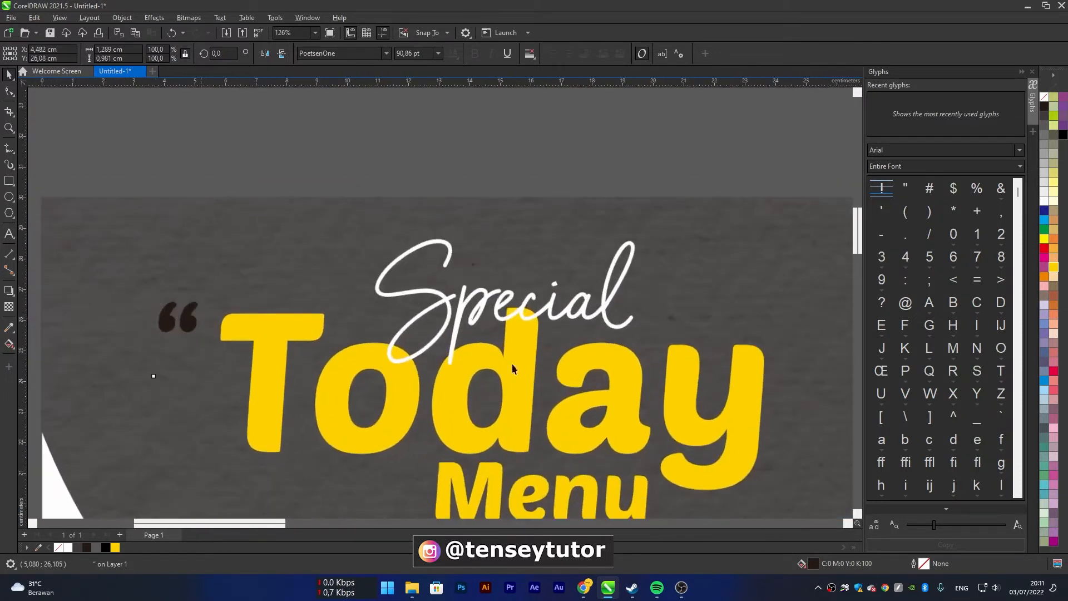
right_click(1054, 269)
left_click(1044, 98)
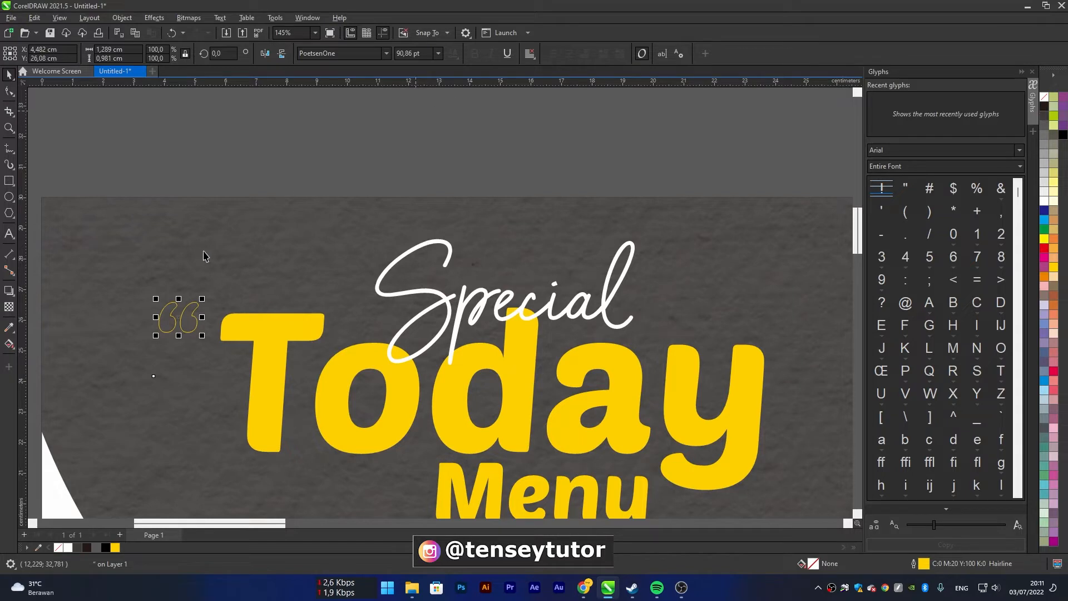
Set the quotation mark's outline width to 1.0 pt
double_click(922, 566)
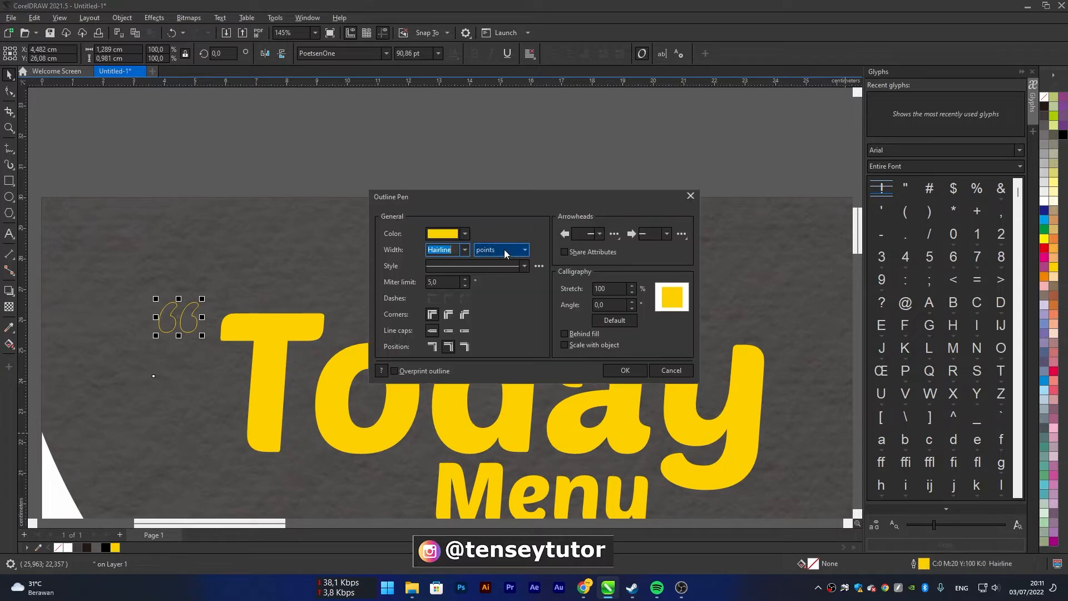
left_click(465, 251)
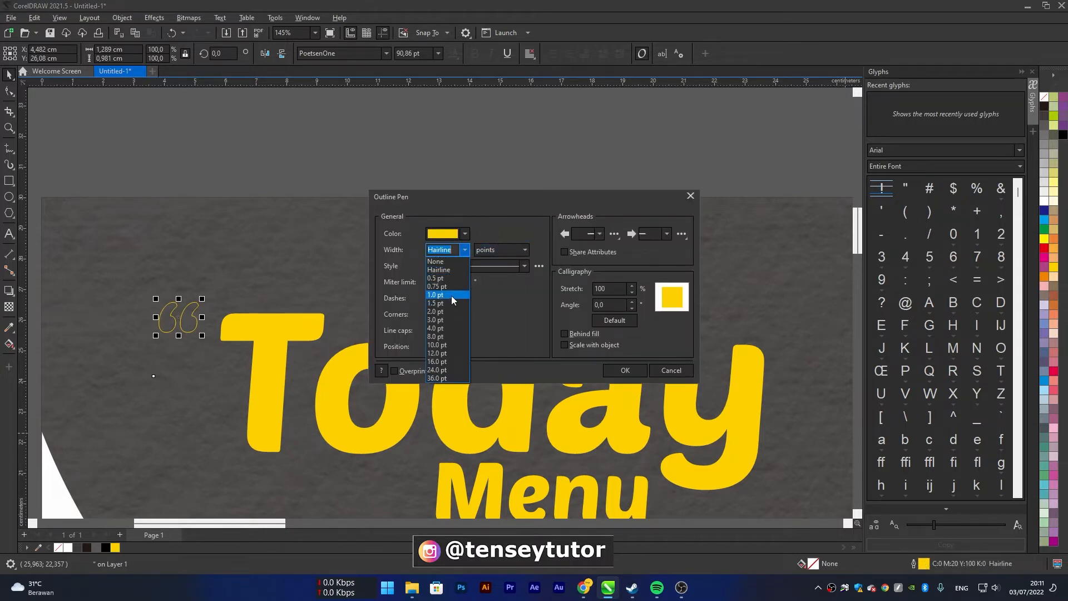
left_click(452, 295)
left_click(466, 251)
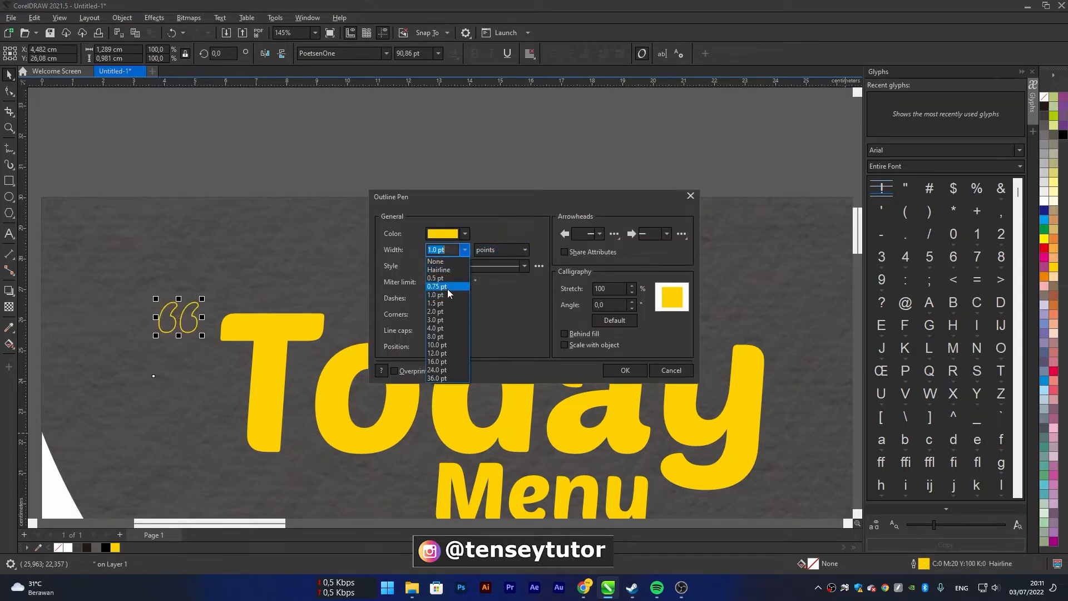
left_click(446, 303)
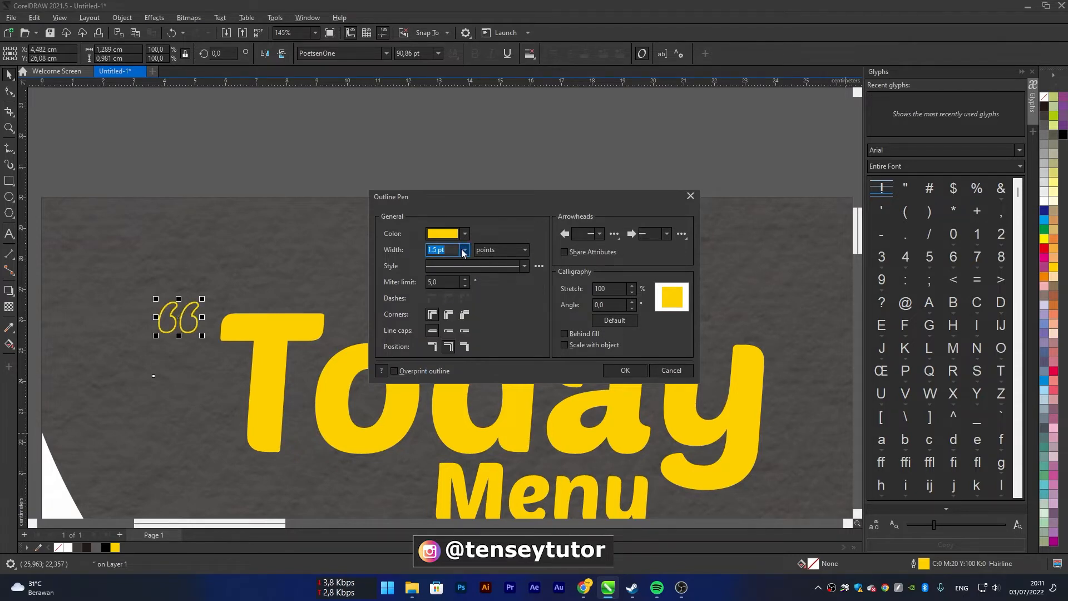
left_click(464, 250)
left_click(445, 294)
left_click(626, 370)
Copy the quotation mark to just below the "y" of "Today", mirror the copy vertically and horizontally, and deselect it
scroll(184, 318, "up", 2)
left_click_drag(187, 316, 640, 467)
scroll(192, 305, "down", 2)
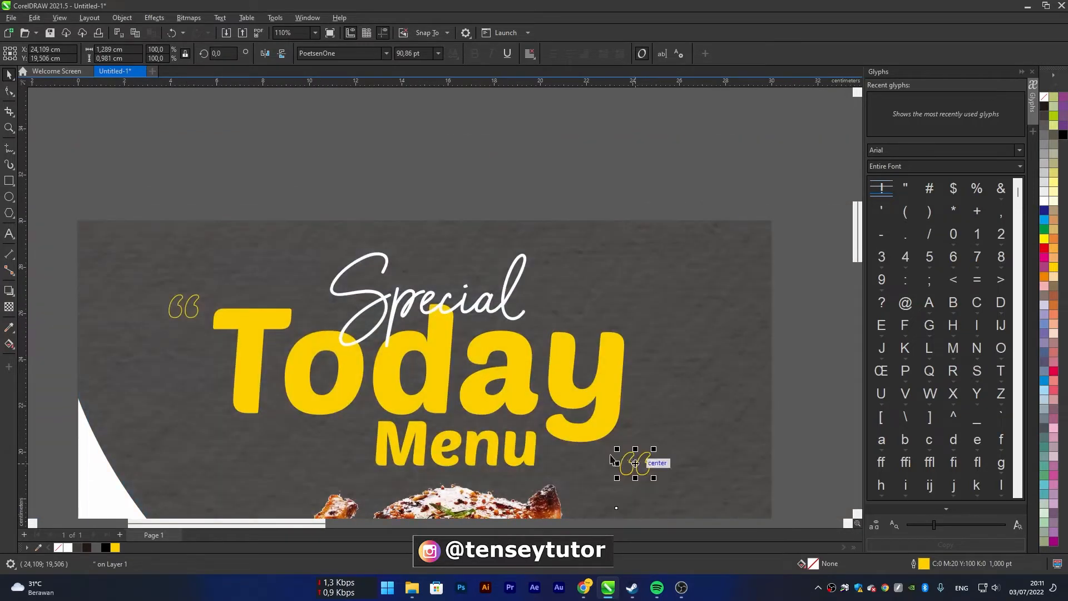
left_click(280, 56)
left_click(268, 54)
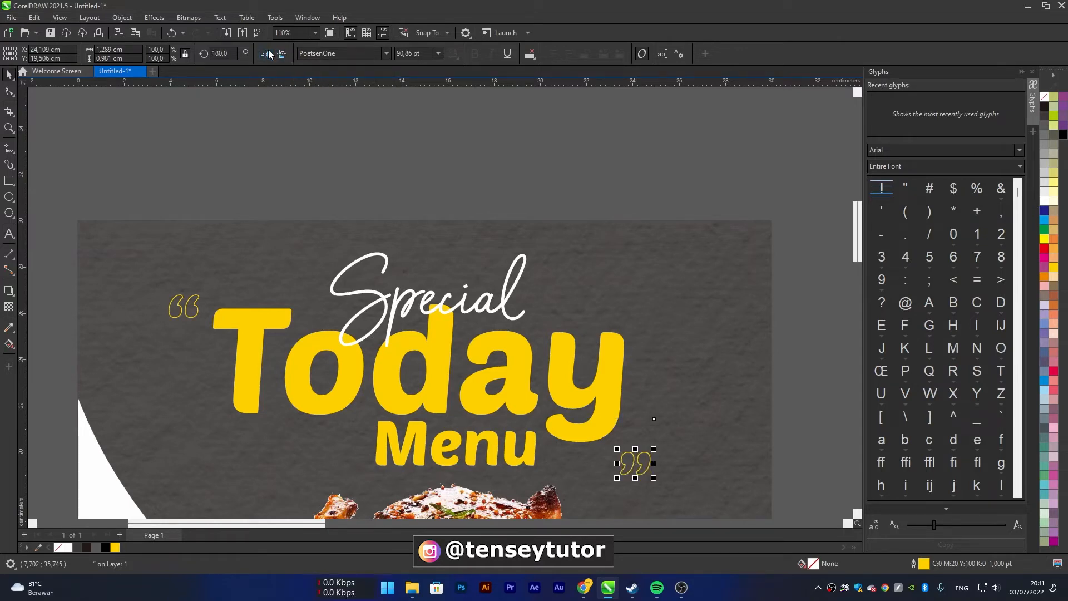
left_click_drag(647, 466, 644, 459)
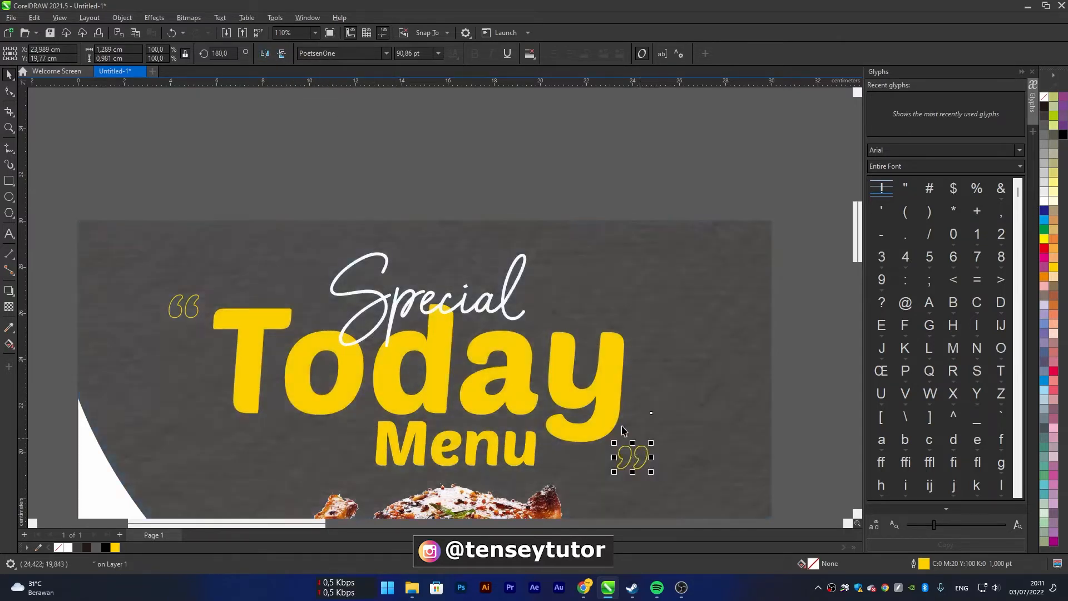
scroll(615, 415, "down", 2)
left_click(727, 395)
Move the halftone dot bitmap up into the space between the page and the phone icon
left_click_drag(602, 411, 529, 343)
scroll(516, 329, "down", 4)
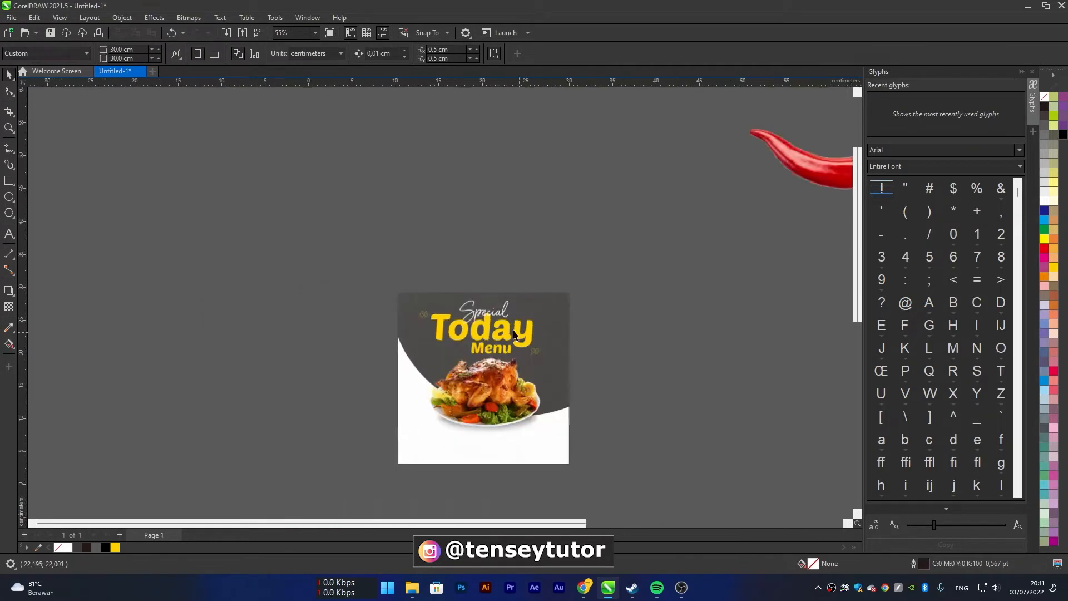
scroll(520, 327, "up", 4)
left_click_drag(715, 323, 515, 307)
scroll(515, 307, "down", 2)
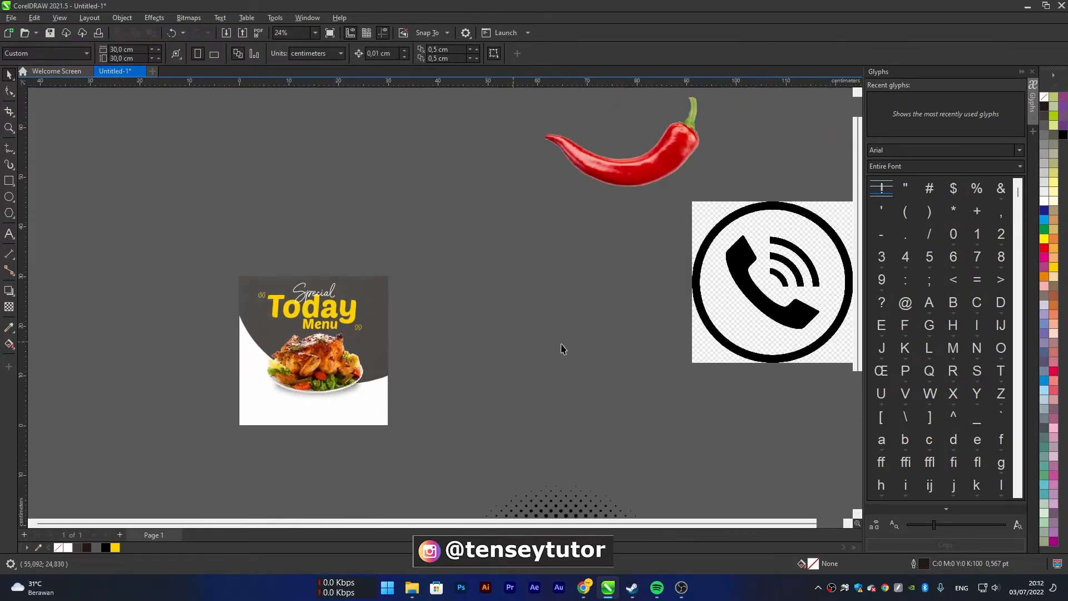
scroll(587, 343, "down", 4)
left_click(562, 460)
left_click_drag(562, 460, 553, 355)
scroll(557, 390, "up", 2)
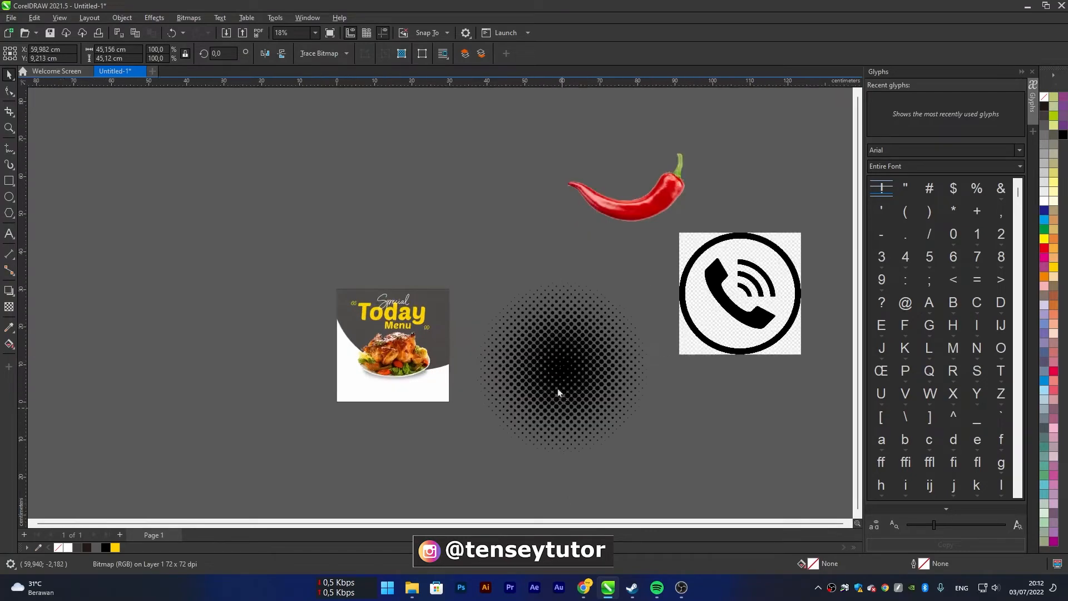
scroll(548, 327, "up", 2)
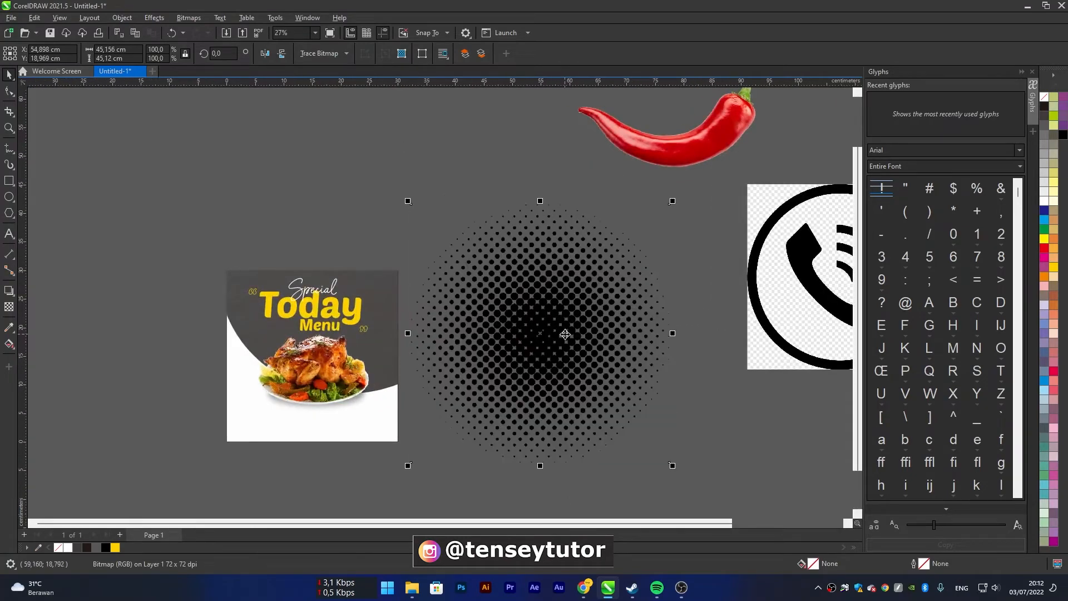
mouse_move(566, 305)
left_mouse_down()
mouse_move(588, 289)
mouse_move(554, 313)
left_mouse_up()
Convert the halftone bitmap to vector with an Outline Trace of image type Clipart, keeping the default settings
right_click(584, 292)
mouse_move(666, 291)
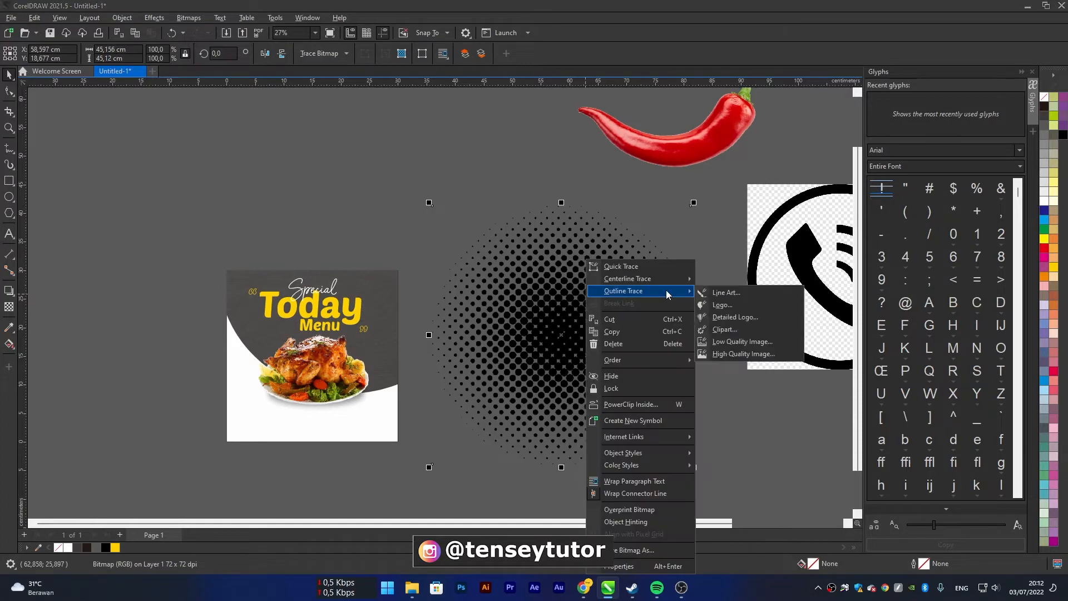
left_click(727, 329)
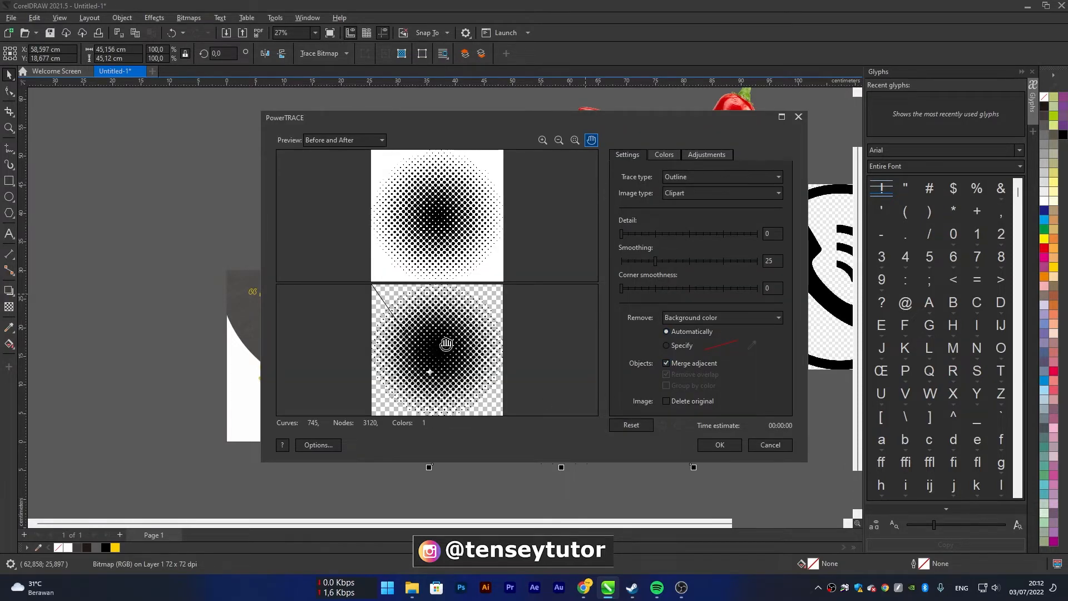
left_click(714, 445)
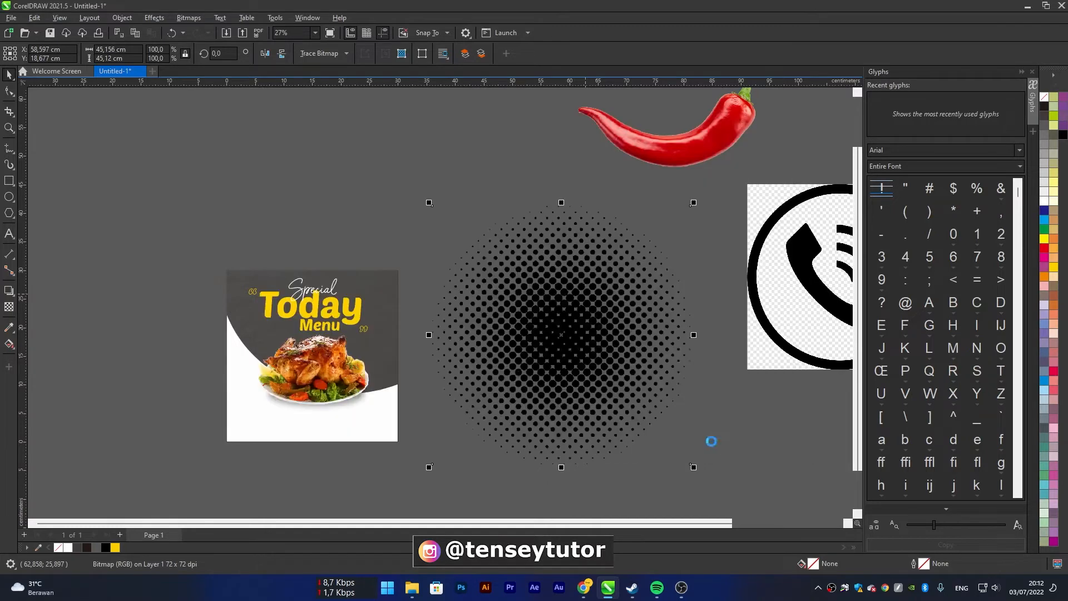
Move the traced halftone above the page and set the original bitmap aside near the phone icon
scroll(573, 305, "down", 2)
left_click_drag(580, 317, 374, 205)
left_click(568, 368)
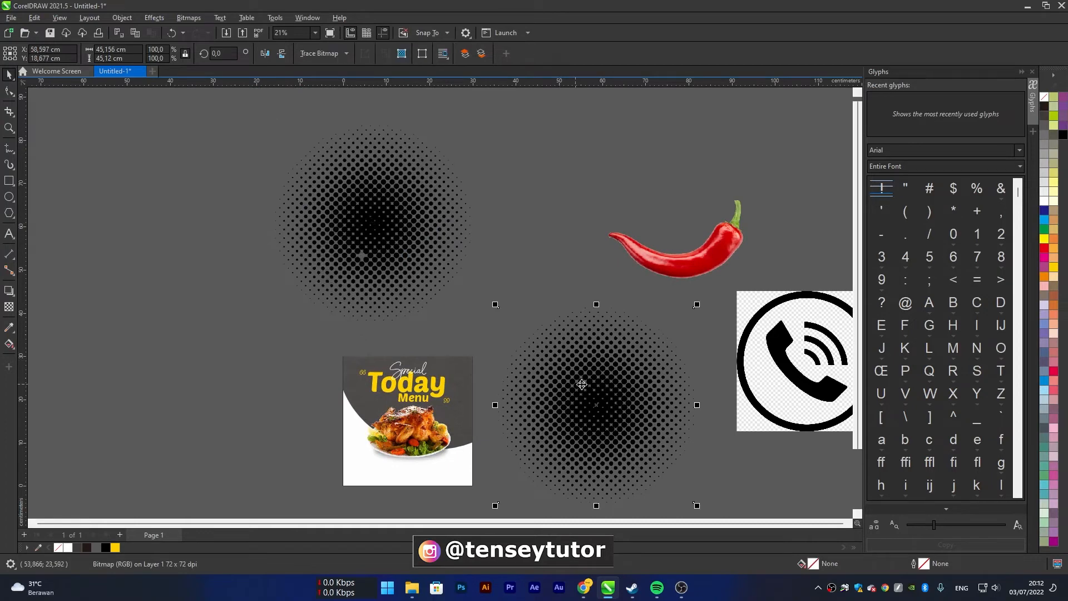
left_click_drag(584, 385, 614, 389)
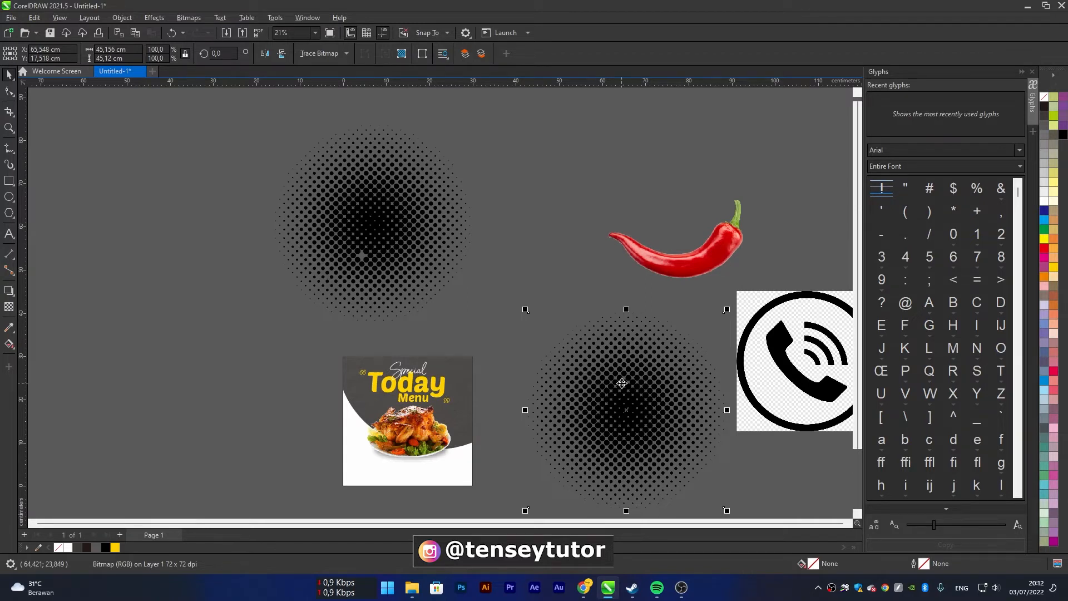
left_click_drag(636, 396, 626, 370)
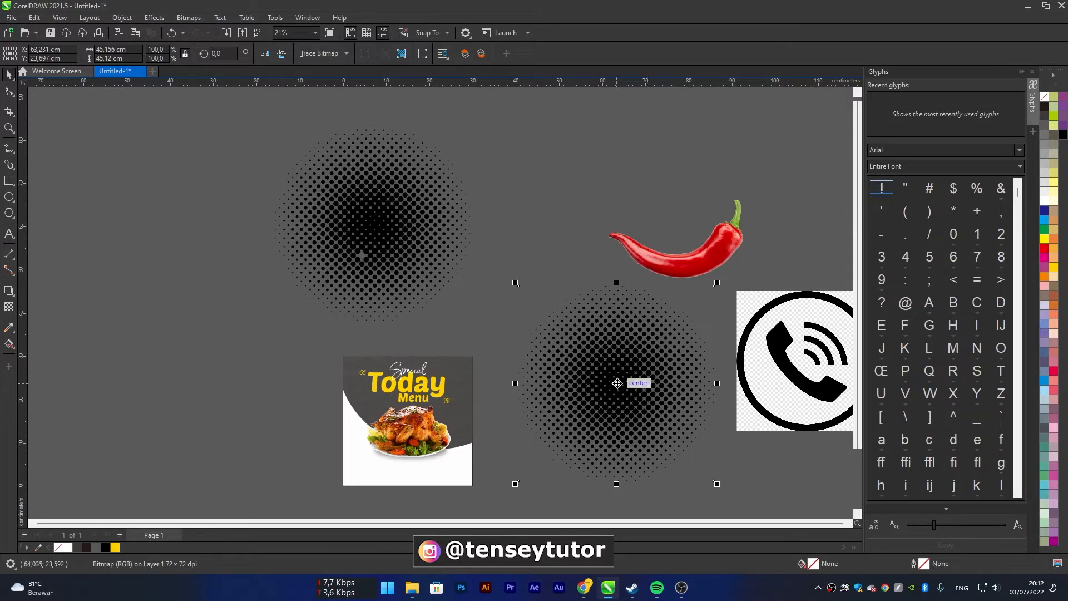
scroll(634, 382, "down", 1)
mouse_move(615, 379)
left_mouse_down()
mouse_move(674, 436)
mouse_move(604, 375)
left_mouse_up()
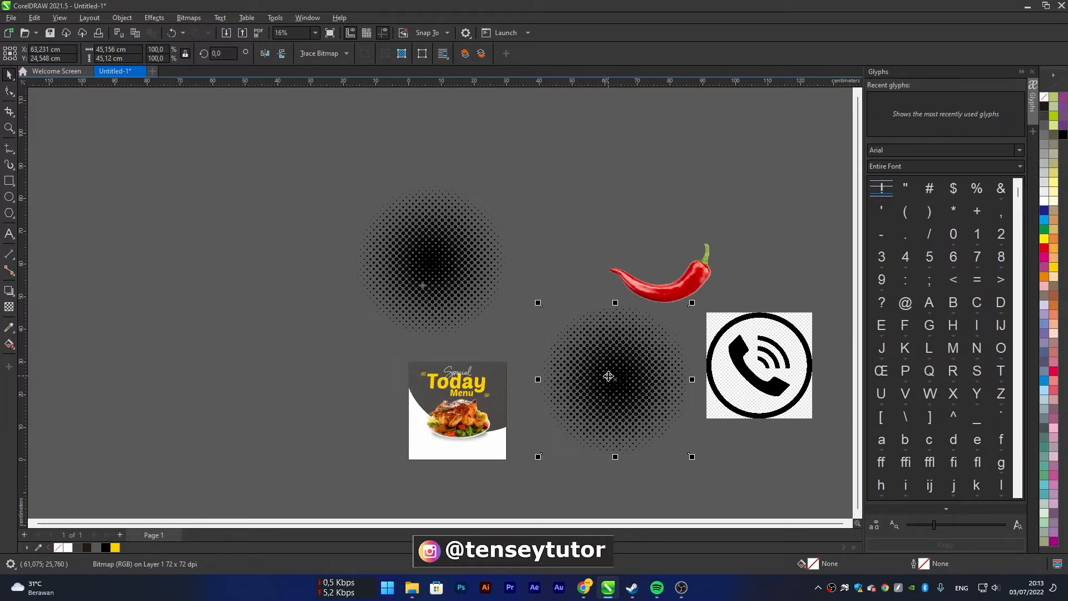
left_click_drag(608, 372, 649, 401)
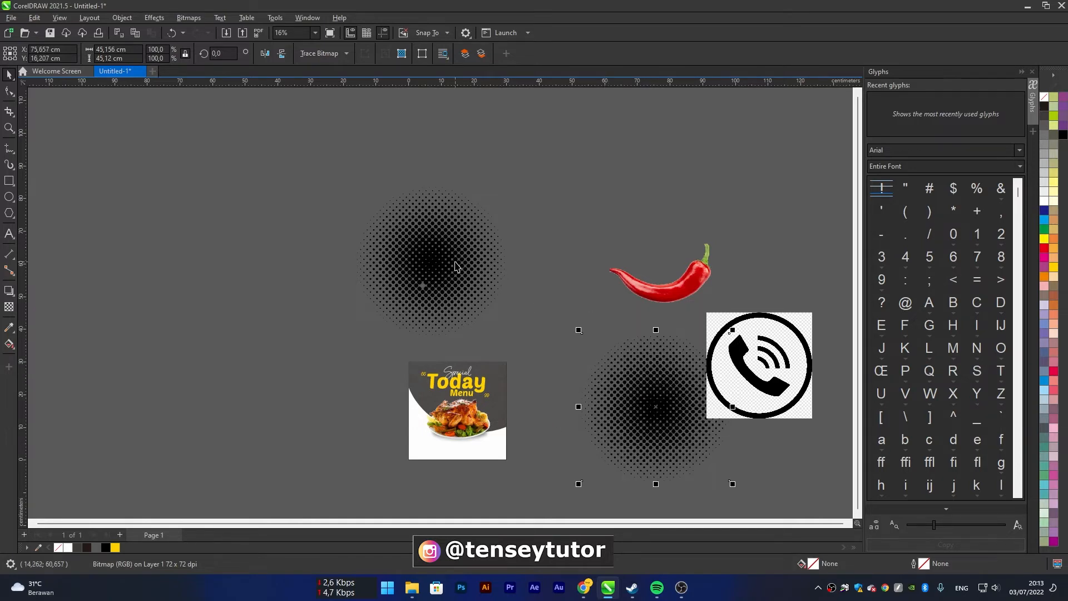
Scale the traced halftone group to about 16.6 cm wide and place it over the page's upper-right corner
left_click(438, 259)
left_click_drag(438, 259, 519, 285)
scroll(521, 285, "up", 3)
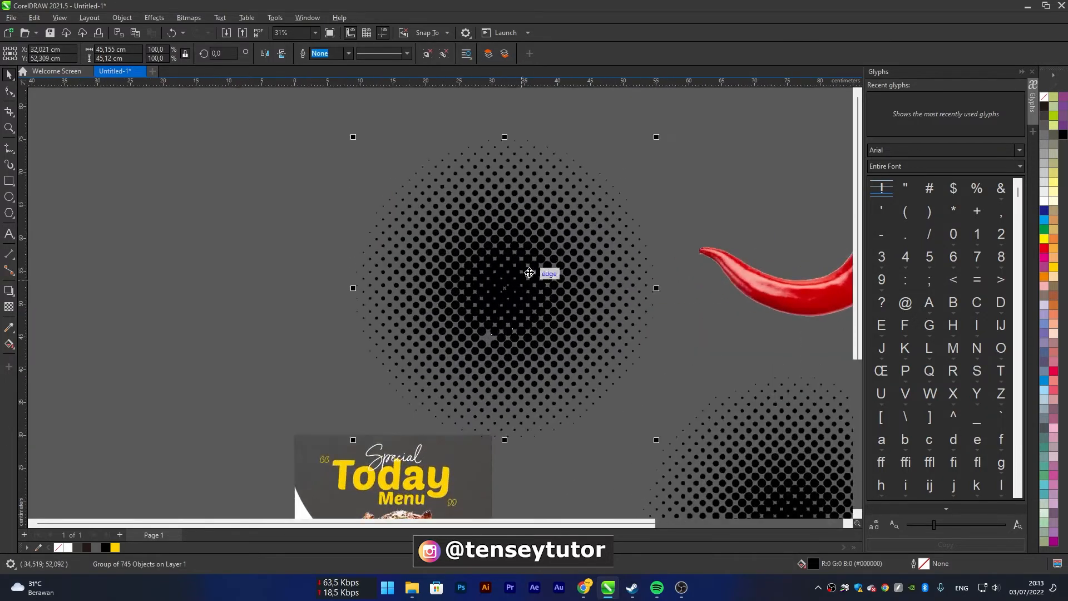
left_click_drag(665, 178, 670, 272)
left_click_drag(532, 327, 506, 431)
scroll(505, 432, "up", 5)
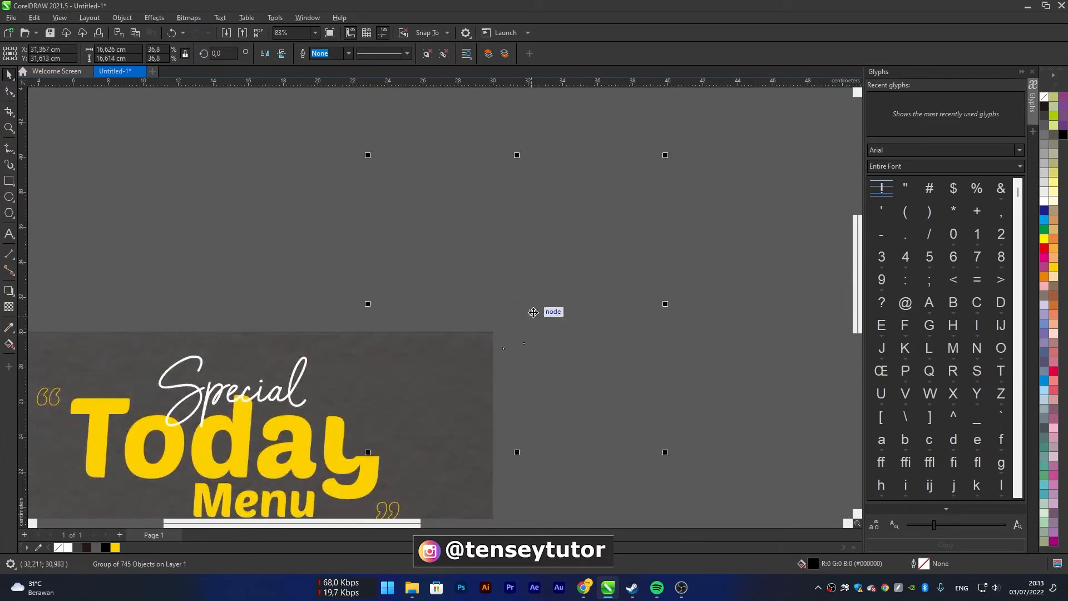
left_click_drag(523, 296, 533, 292)
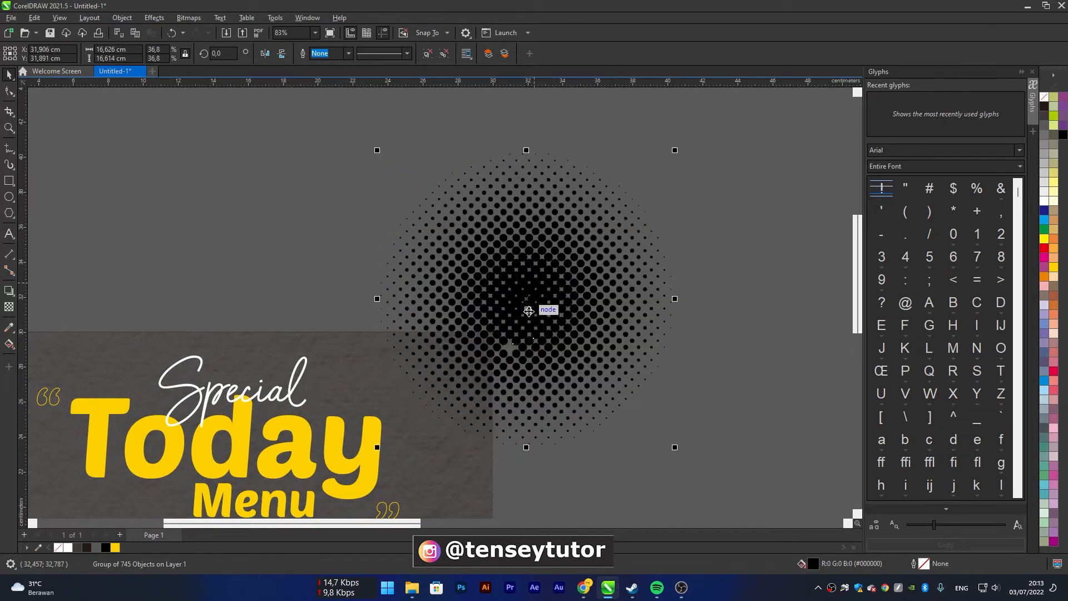
Fill the traced halftone group with 60% black (C:0 M:0 Y:0 K:60)
left_click(1044, 179)
left_click(1045, 155)
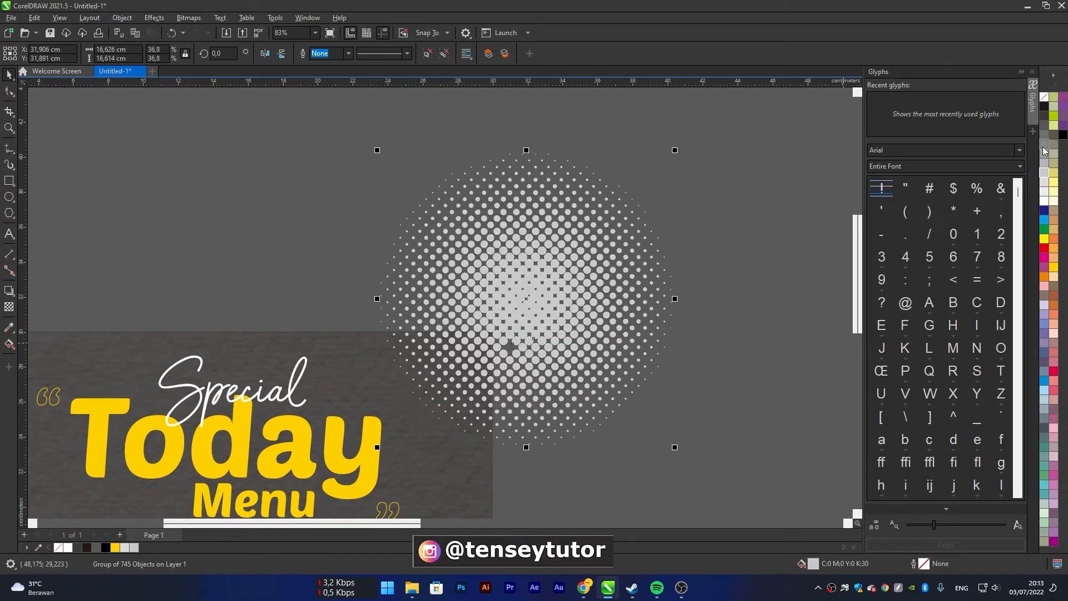
left_click(1045, 145)
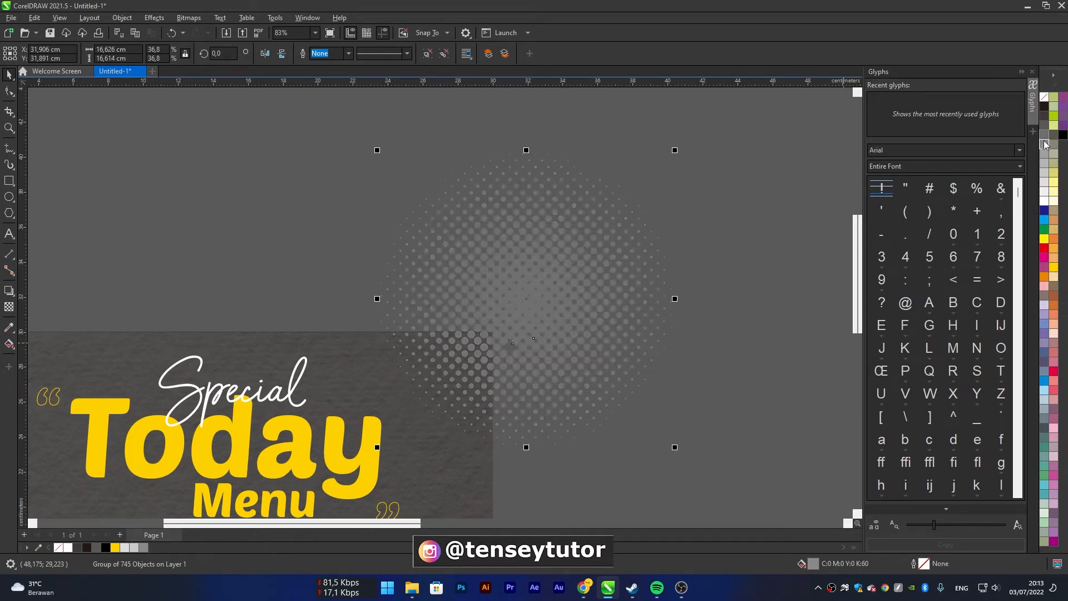
PowerClip the grey halftone group inside the dark curved background shape
right_click(513, 296)
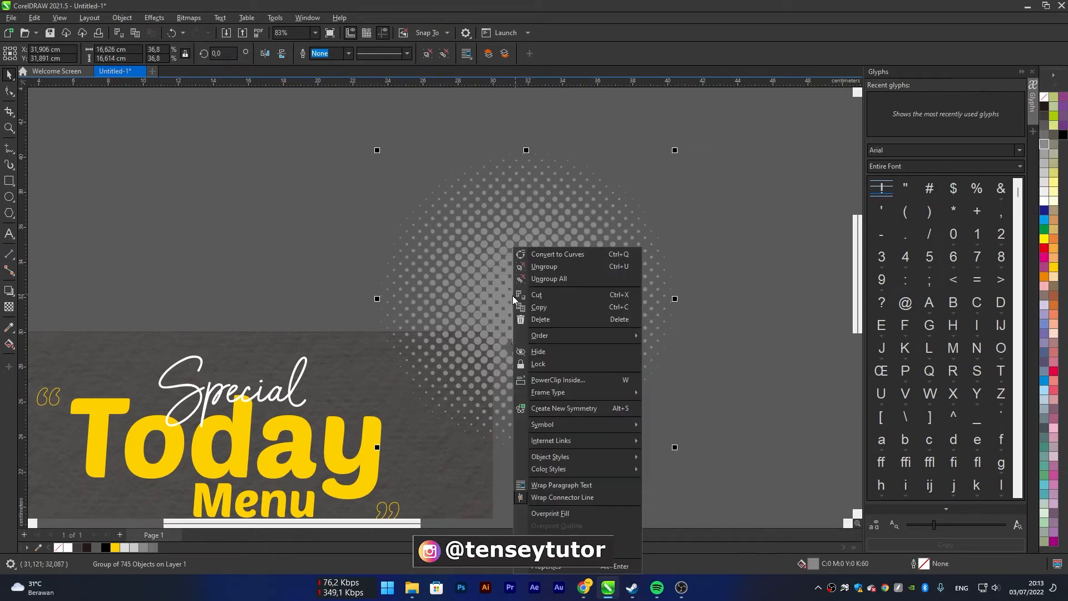
left_click(569, 383)
left_click(393, 397)
scroll(528, 374, "down", 2)
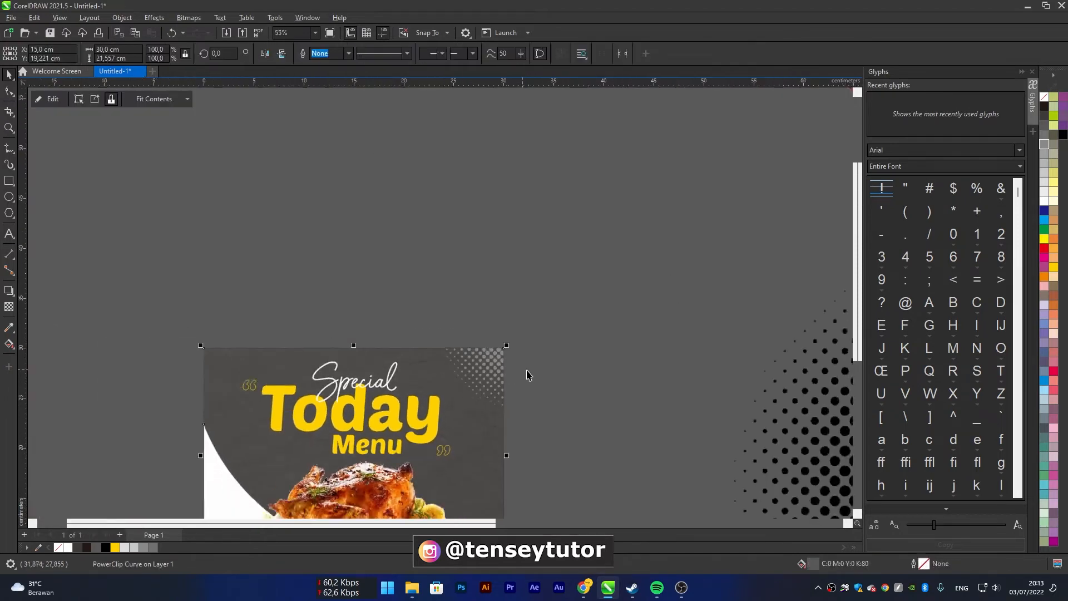
Edit the background's PowerClip contents, copy the halftone horizontally to the page's upper-left corner, and finish editing
scroll(528, 374, "down", 1)
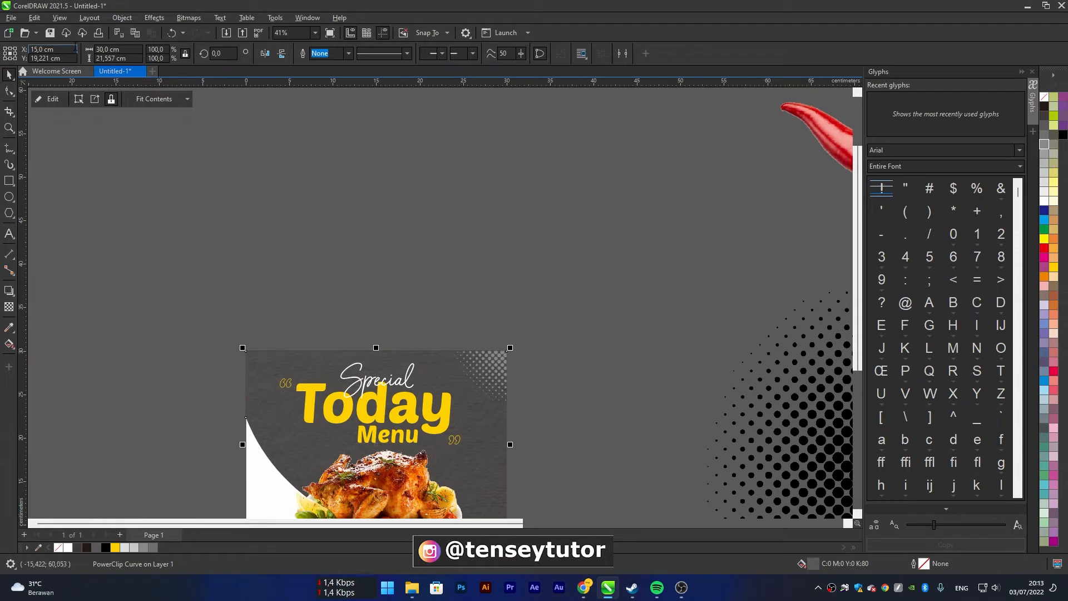
left_click(50, 100)
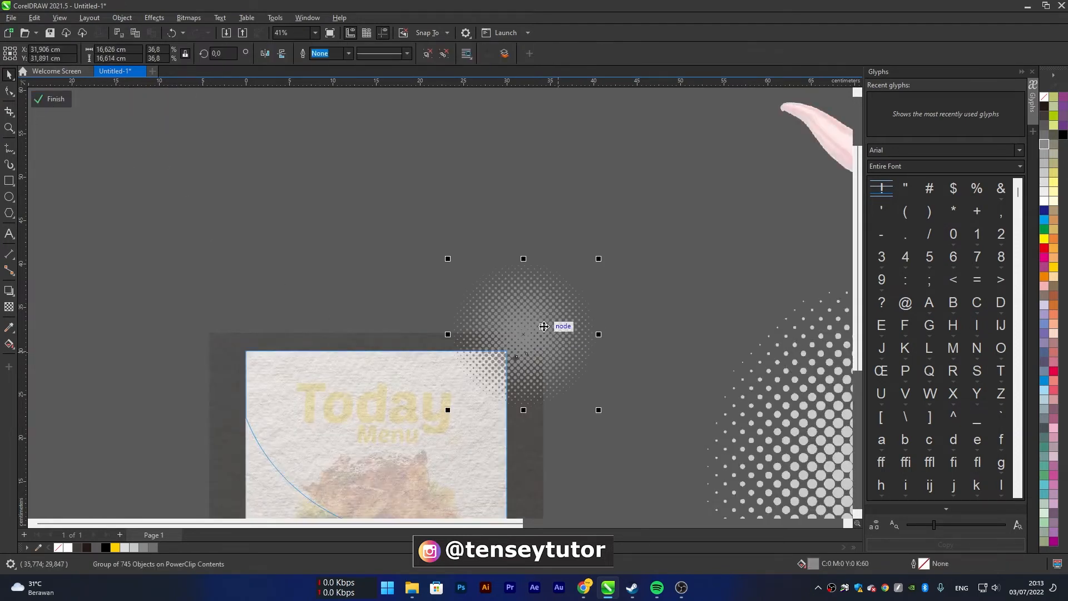
left_click_drag(545, 327, 304, 324)
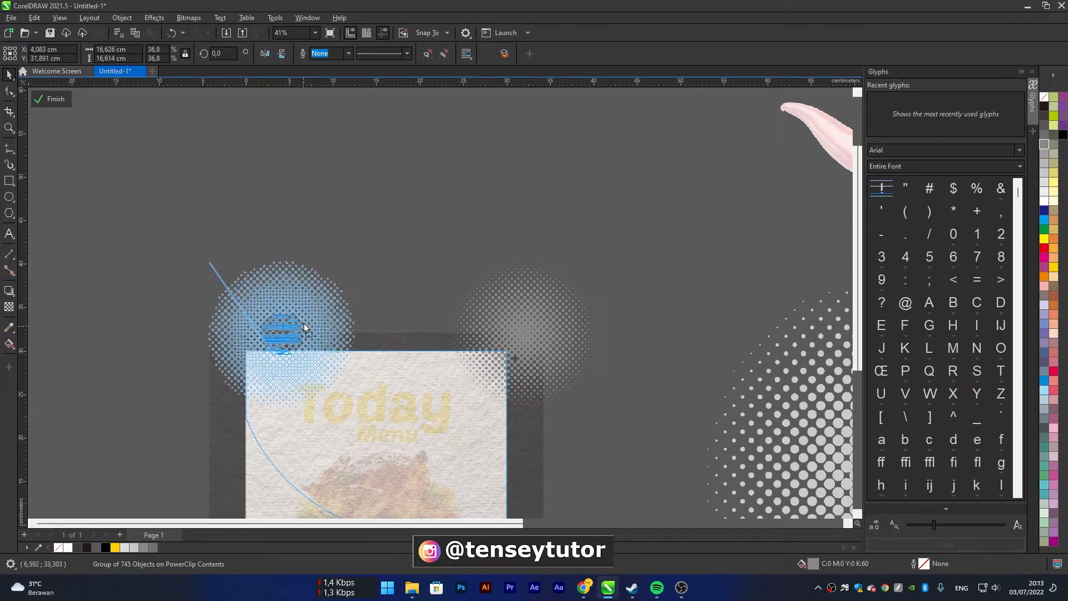
left_click_drag(304, 324, 251, 310)
right_click(304, 324)
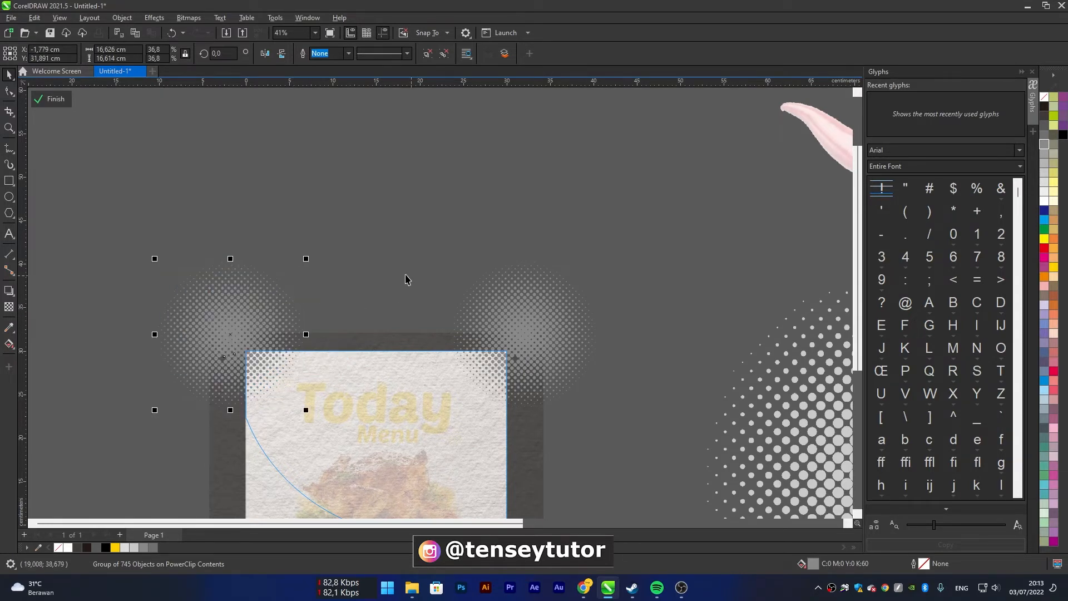
scroll(406, 280, "down", 2)
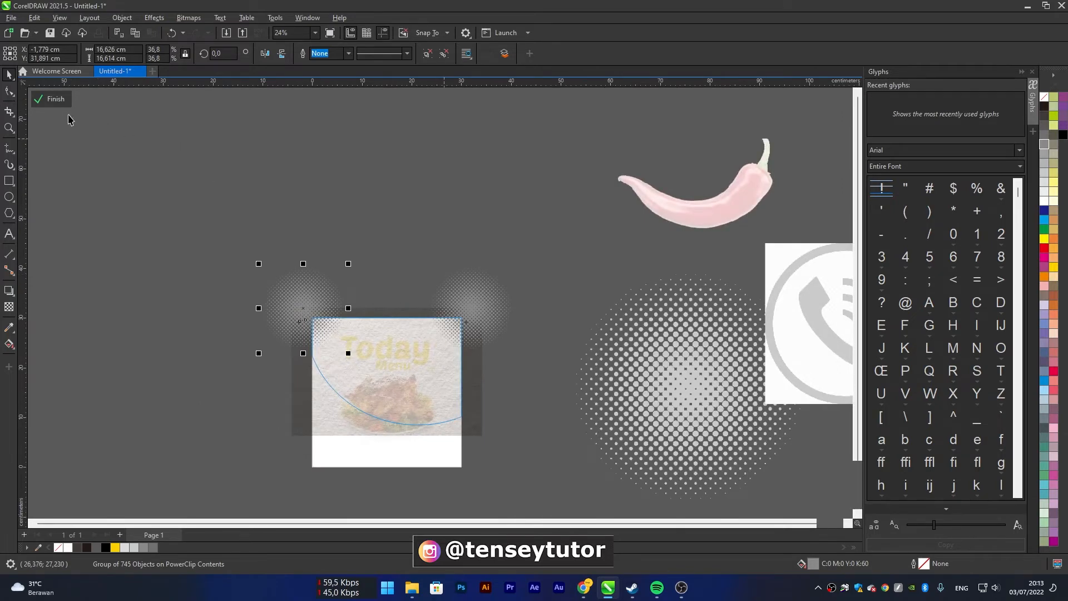
left_click(53, 99)
scroll(423, 396, "up", 3)
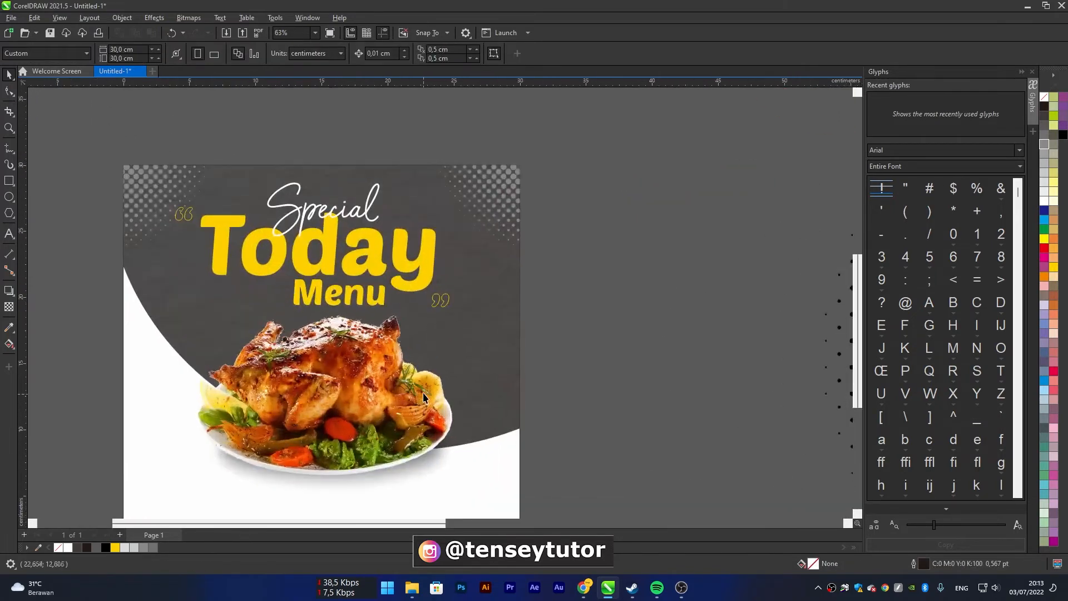
scroll(423, 396, "down", 3)
scroll(432, 350, "up", 2)
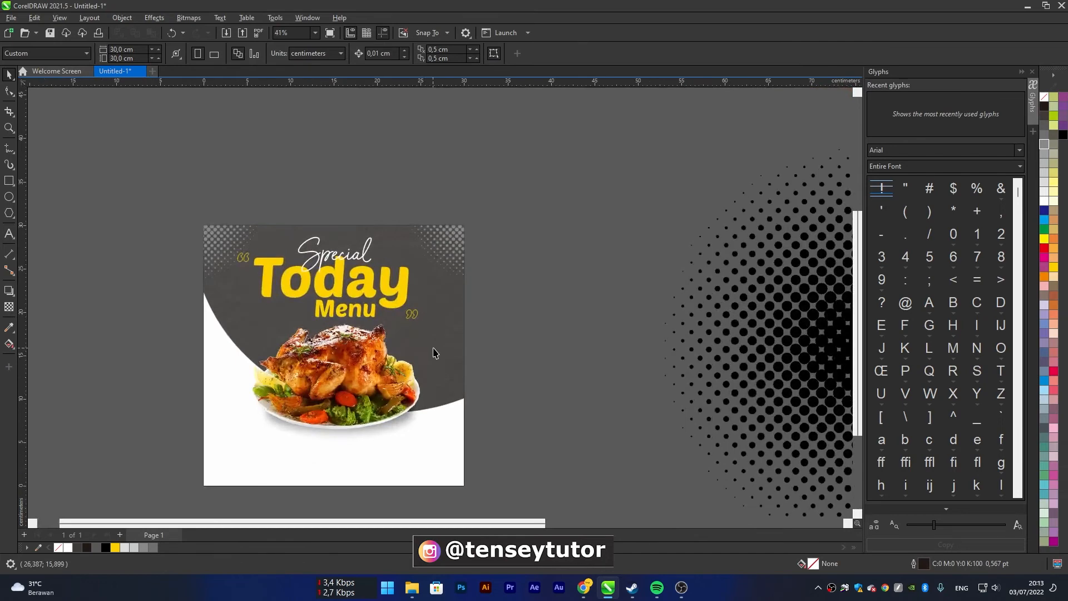
Move the red chili image beside the page's lower-right corner and scale it to about 14.4 cm wide
scroll(585, 345, "down", 2)
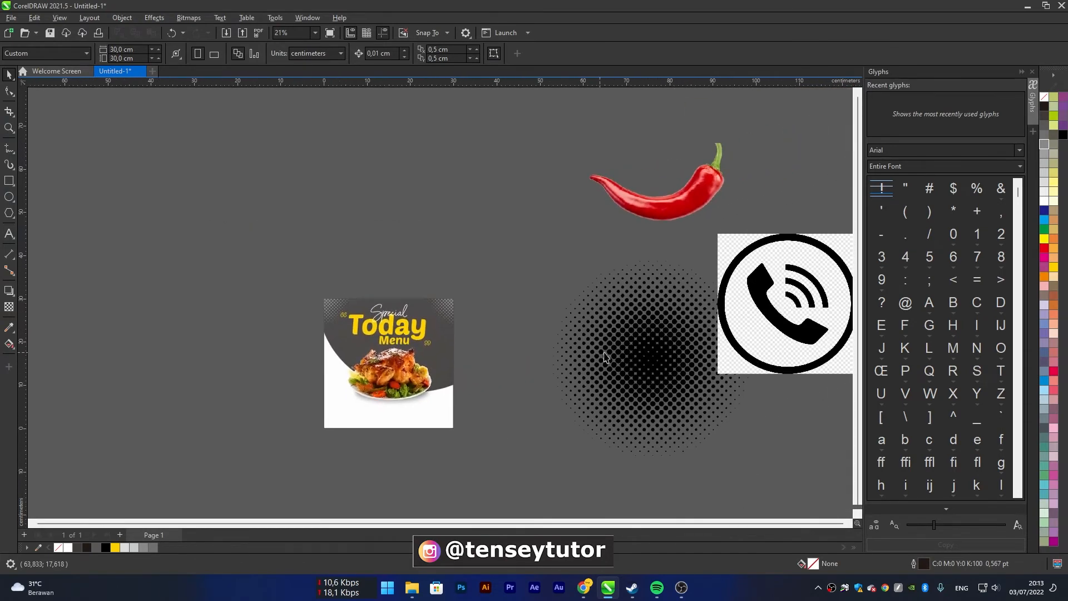
left_click(667, 207)
left_click_drag(666, 206, 479, 379)
scroll(579, 344, "up", 1)
left_click_drag(570, 339, 515, 348)
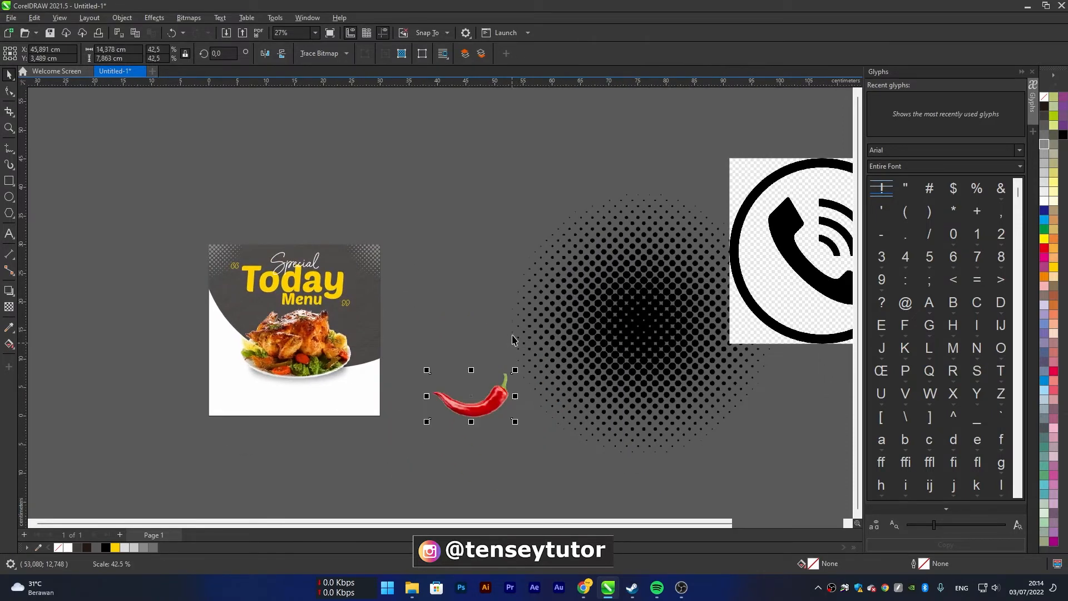
scroll(309, 303, "up", 2)
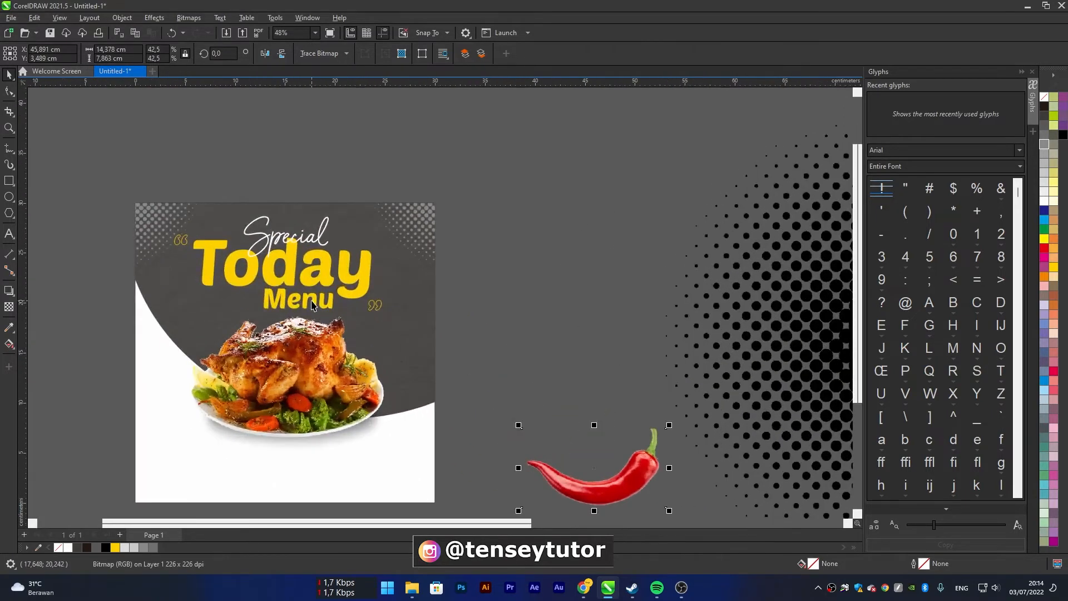
Fill the word "Menu" with white (C:0 M:0 Y:0 K:0)
left_click(312, 300)
left_click(1043, 206)
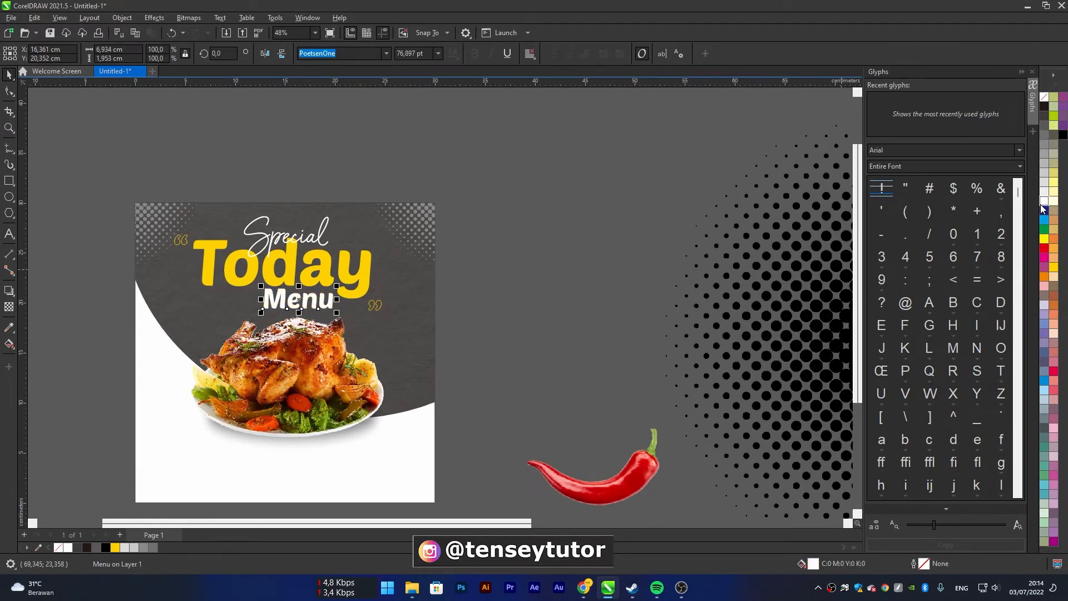
Place the chili below the plate in the page's lower-right area, scaled down to about 5.7 cm wide
scroll(567, 358, "down", 1)
left_click_drag(605, 461, 360, 429)
scroll(425, 430, "up", 2)
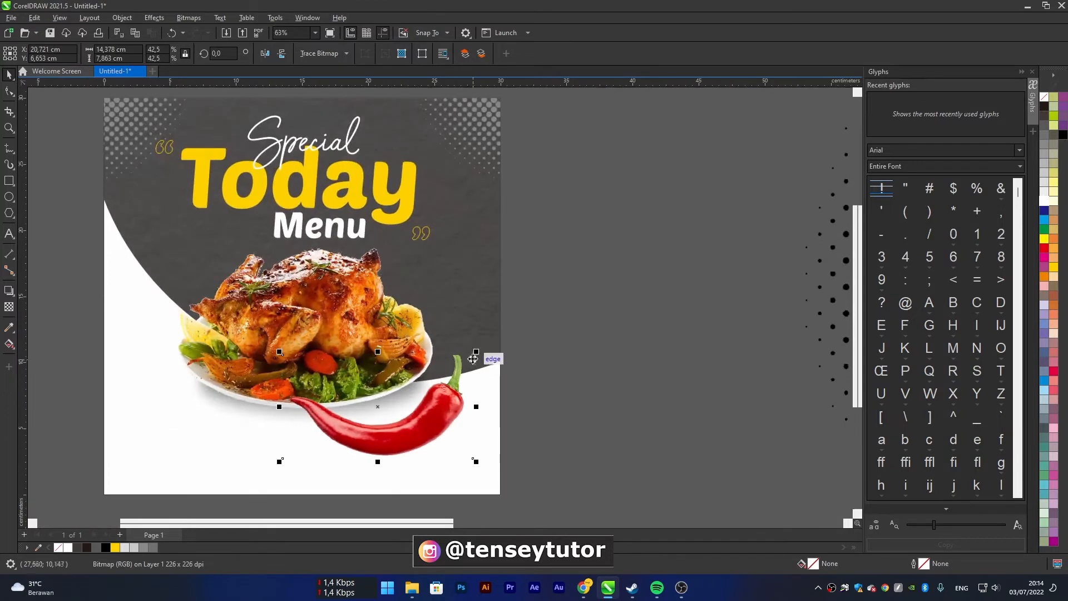
left_click_drag(477, 352, 435, 345)
left_click_drag(383, 410, 427, 434)
left_click_drag(477, 400, 463, 391)
Copy the chili to the right of the chicken, rotated about 93° and scaled to roughly 2.1 × 3.6 cm
left_click_drag(441, 436, 424, 229)
left_click(478, 293)
left_click(468, 274)
Add another chili copy near the dark shape's left curve, rotated about 48° and scaled to about 1.8 cm wide
left_click_drag(489, 244, 192, 255)
left_click(170, 245)
left_click(162, 255)
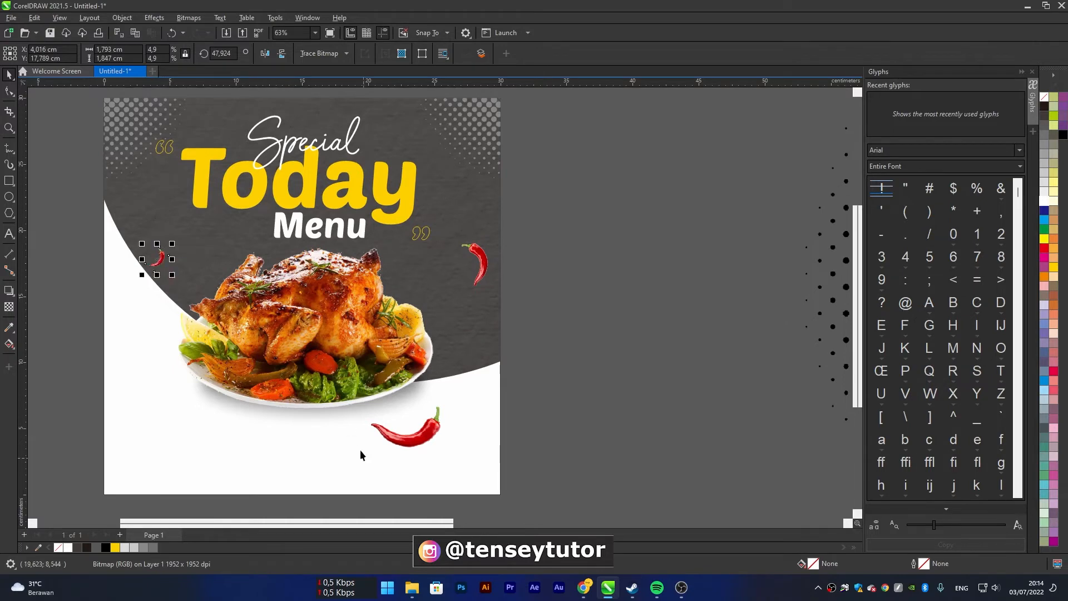
Shift the lower-right chili toward the page's right edge and add a mirrored copy about 3.5 cm wide at the lower left
left_click_drag(397, 441, 425, 434)
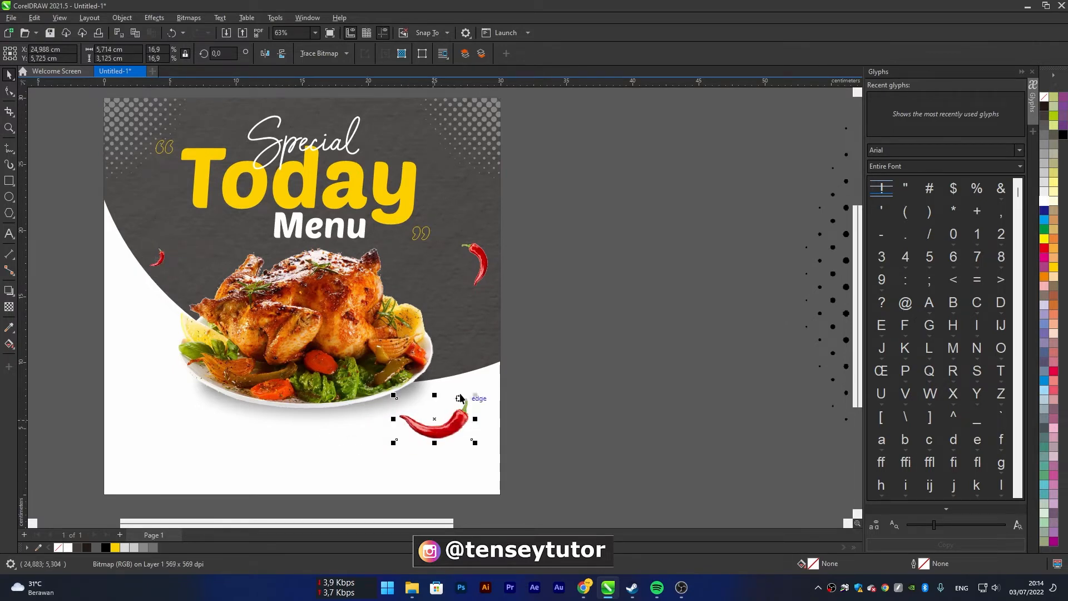
left_click_drag(473, 399, 183, 372)
left_click(264, 53)
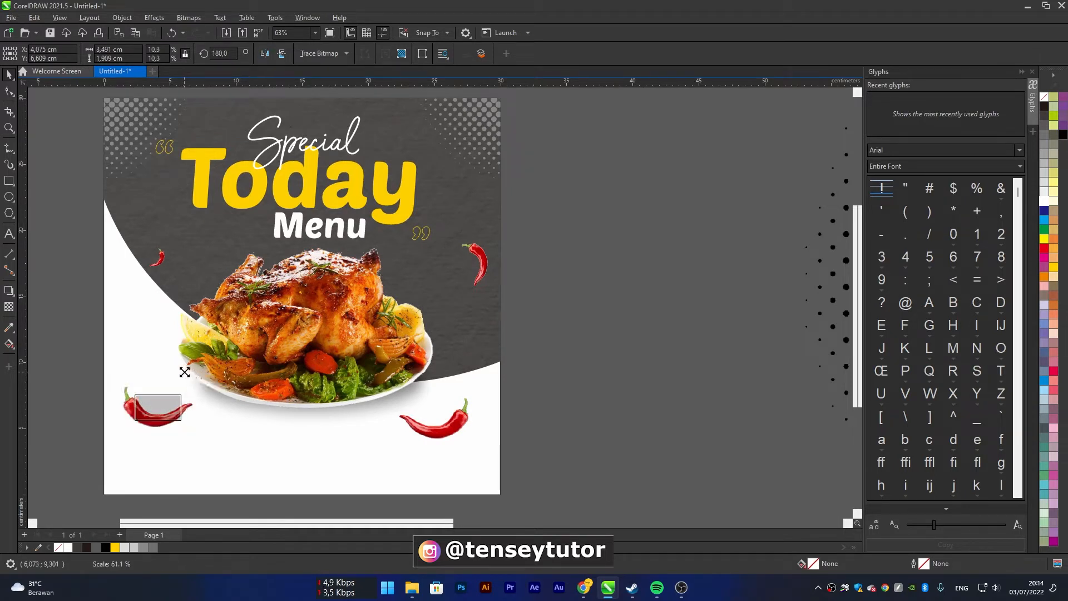
left_click(706, 362)
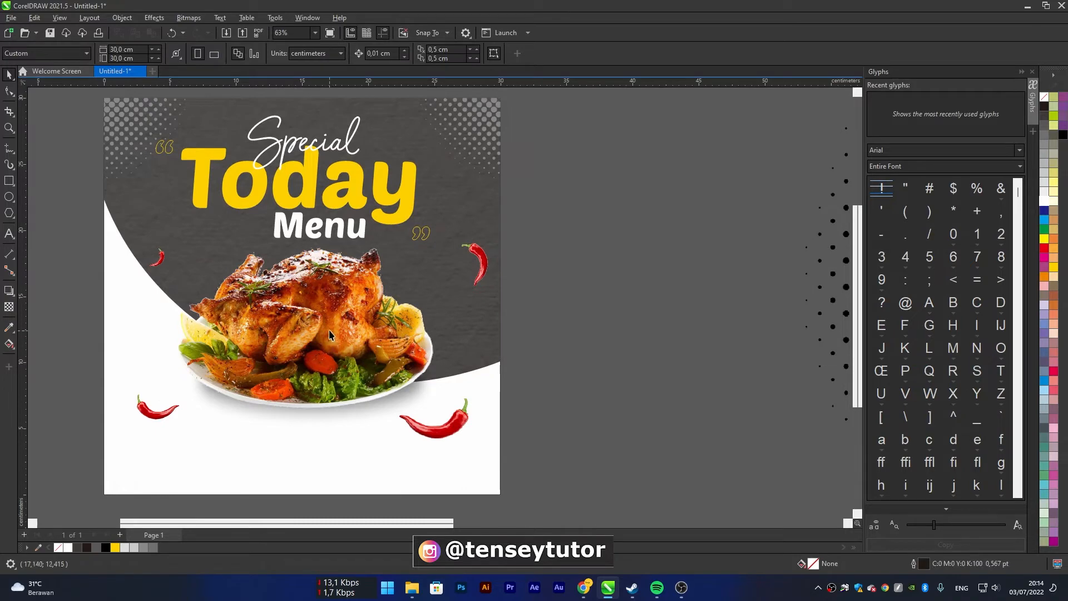
Shift the small upper-left chili slightly left onto the curve's edge and apply a Gaussian Blur with a 32.3-pixel radius
scroll(162, 261, "up", 1)
mouse_move(159, 266)
left_mouse_down()
mouse_move(143, 271)
mouse_move(150, 260)
left_mouse_up()
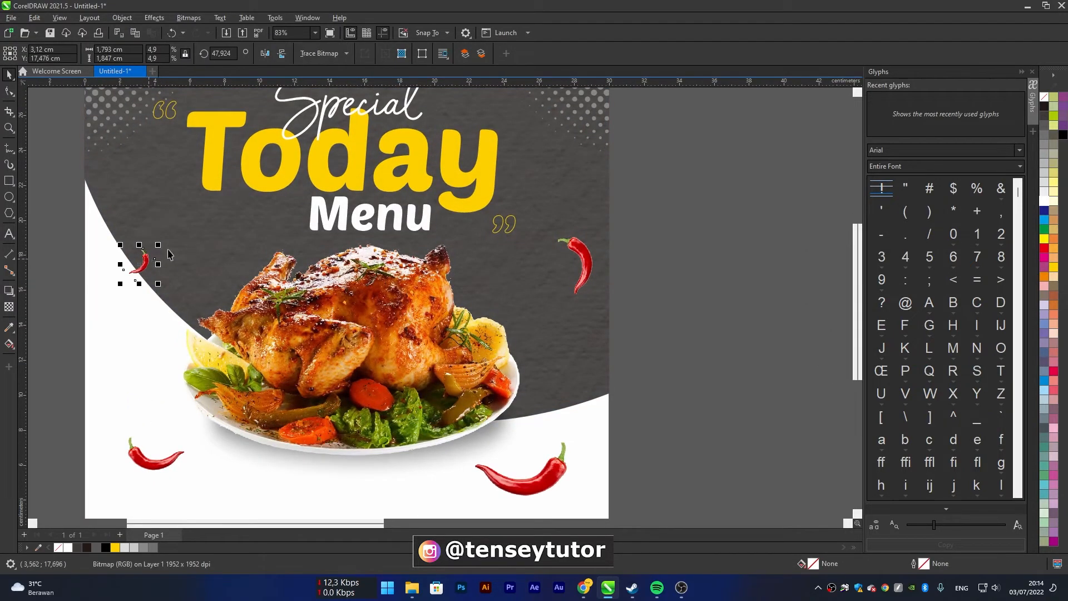
left_click(159, 19)
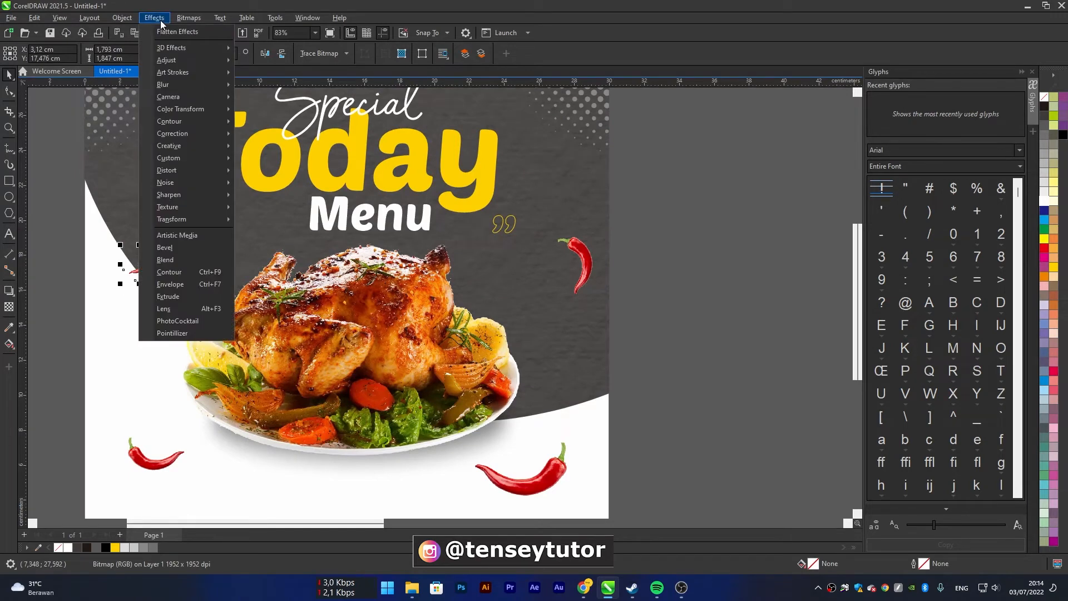
mouse_move(198, 84)
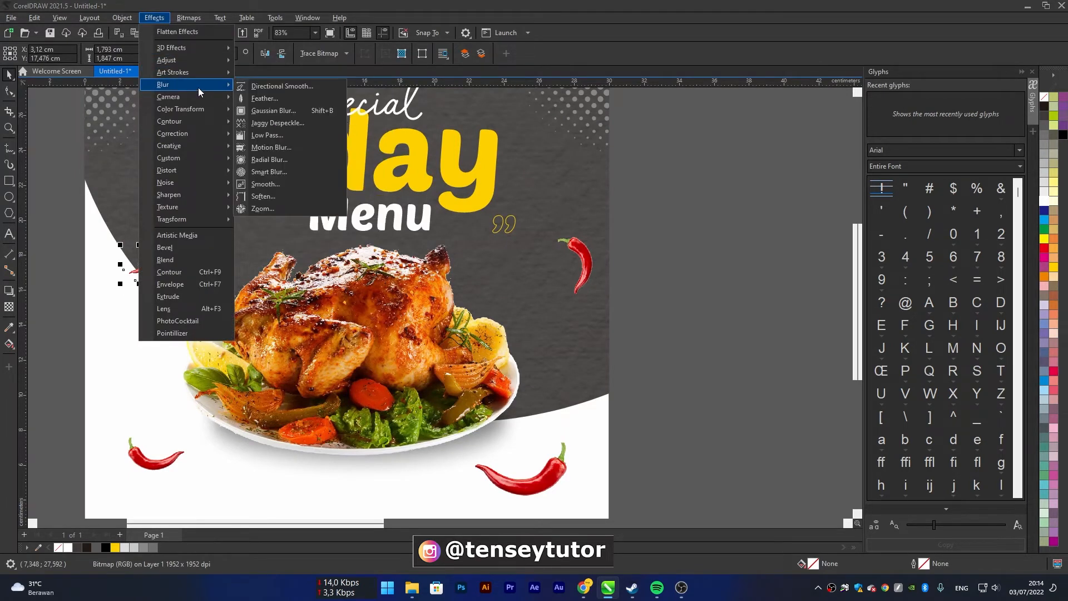
left_click(292, 114)
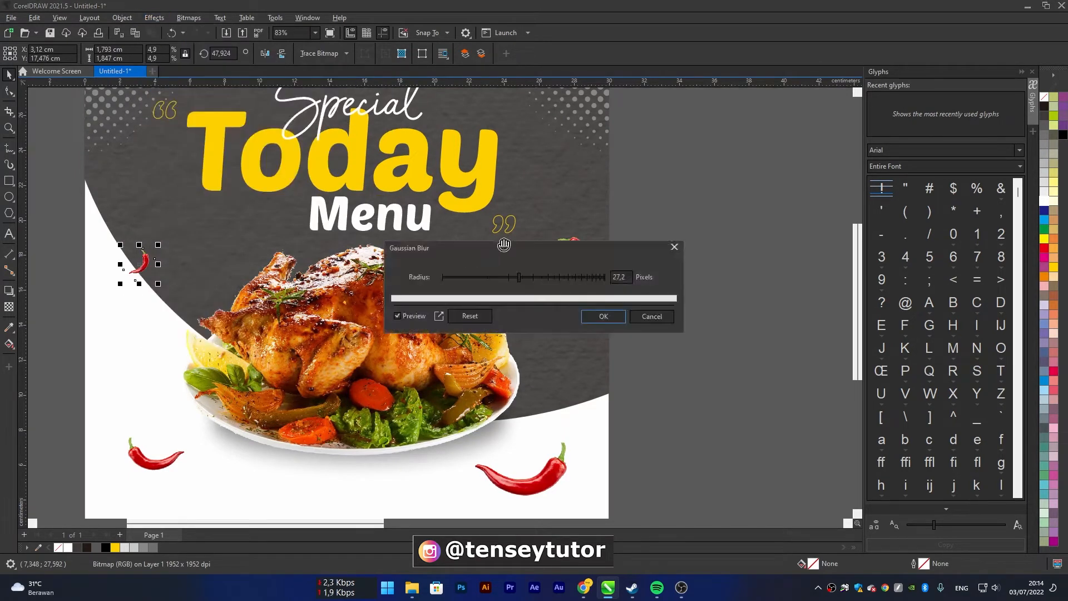
left_click(525, 278)
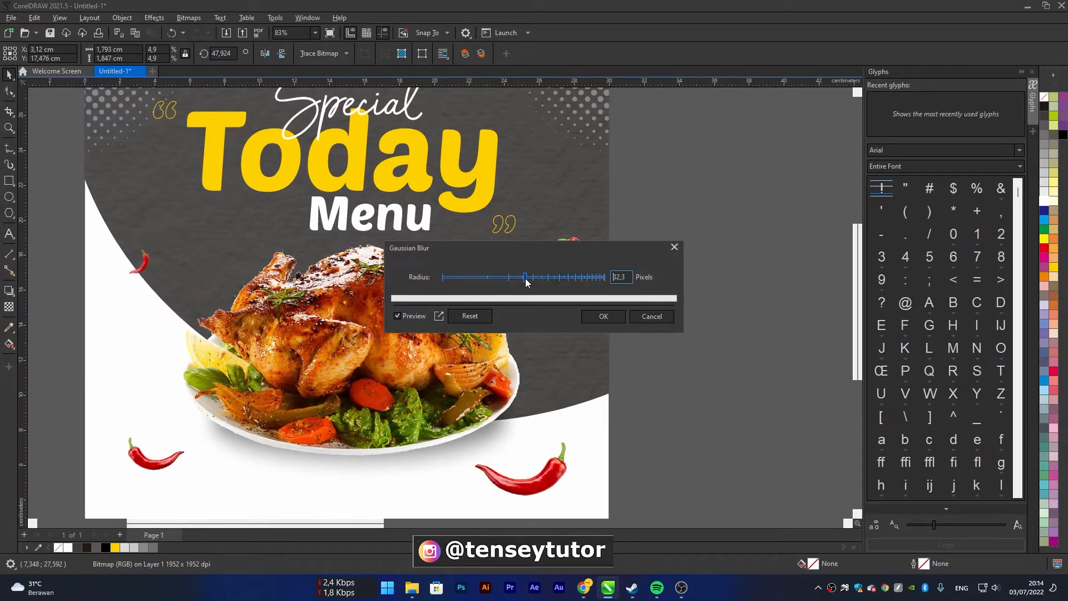
left_click(590, 318)
Apply a Gaussian Blur with a 47.1-pixel radius to the lower-left chili
left_click(155, 455)
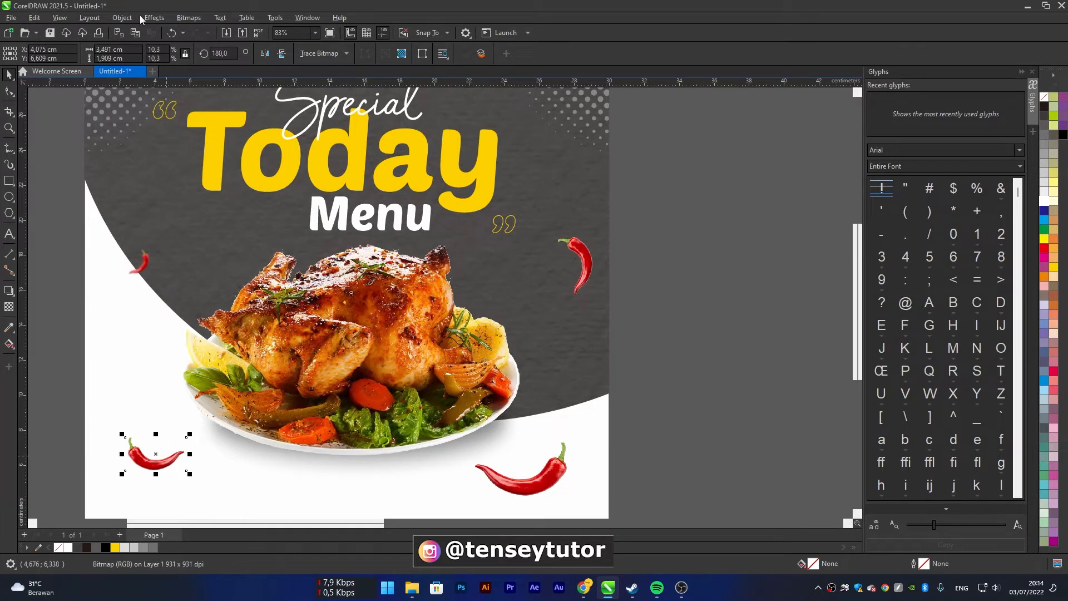
left_click(154, 19)
mouse_move(188, 84)
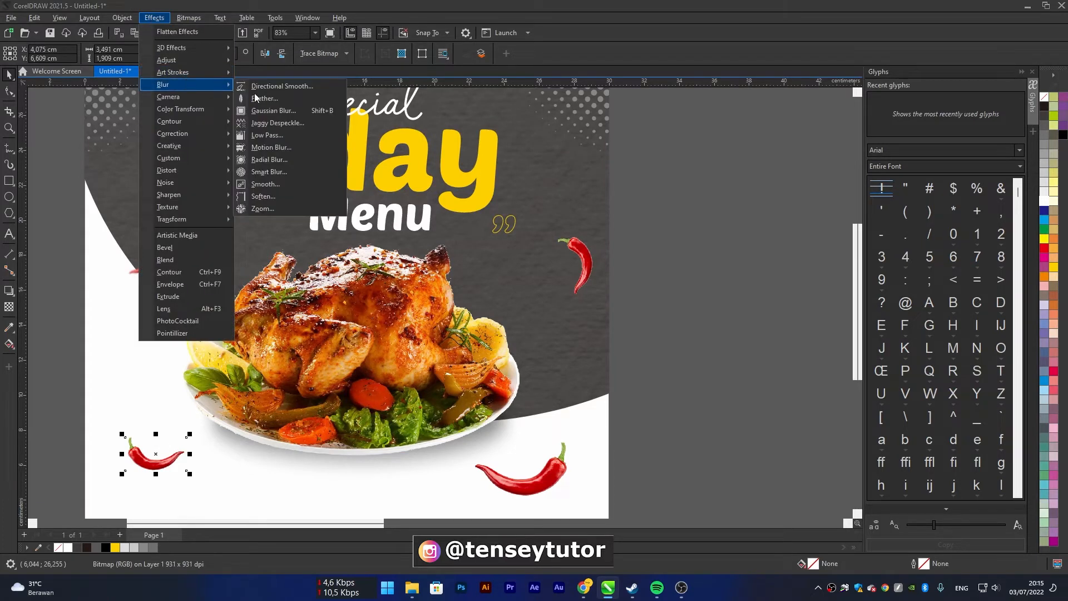
left_click(313, 111)
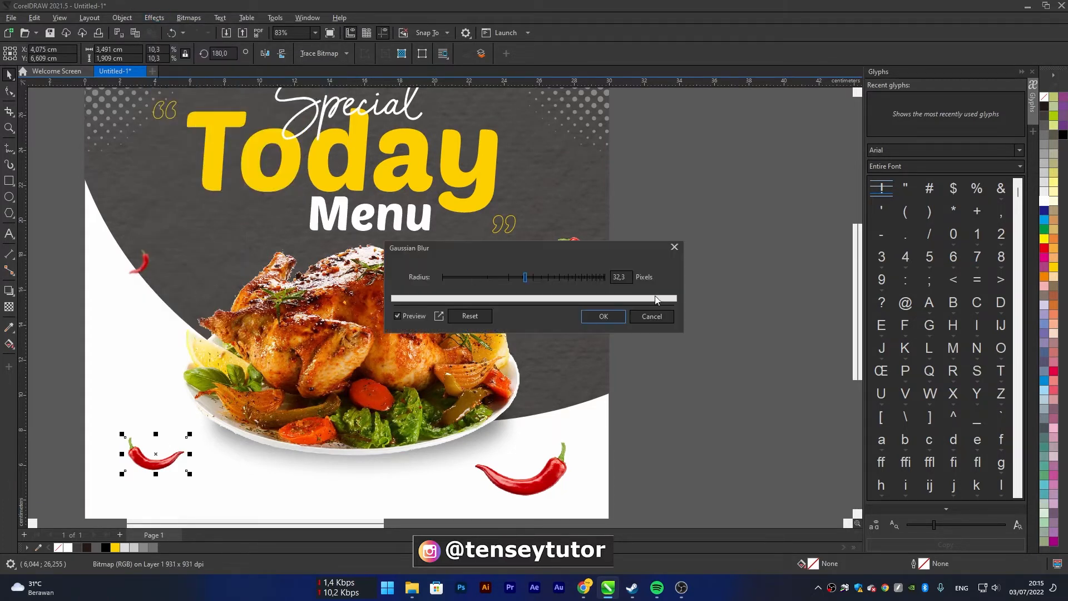
left_click(540, 278)
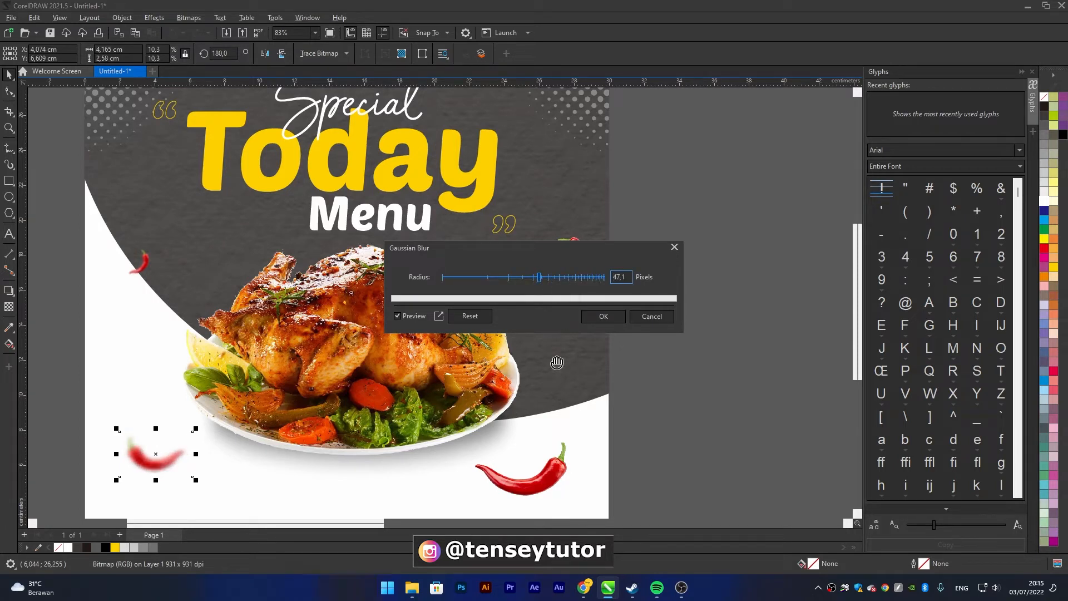
left_click(603, 316)
Move the upper-right chili closer to the chicken and apply a Gaussian Blur with a 13.1-pixel radius
left_click_drag(589, 271, 558, 290)
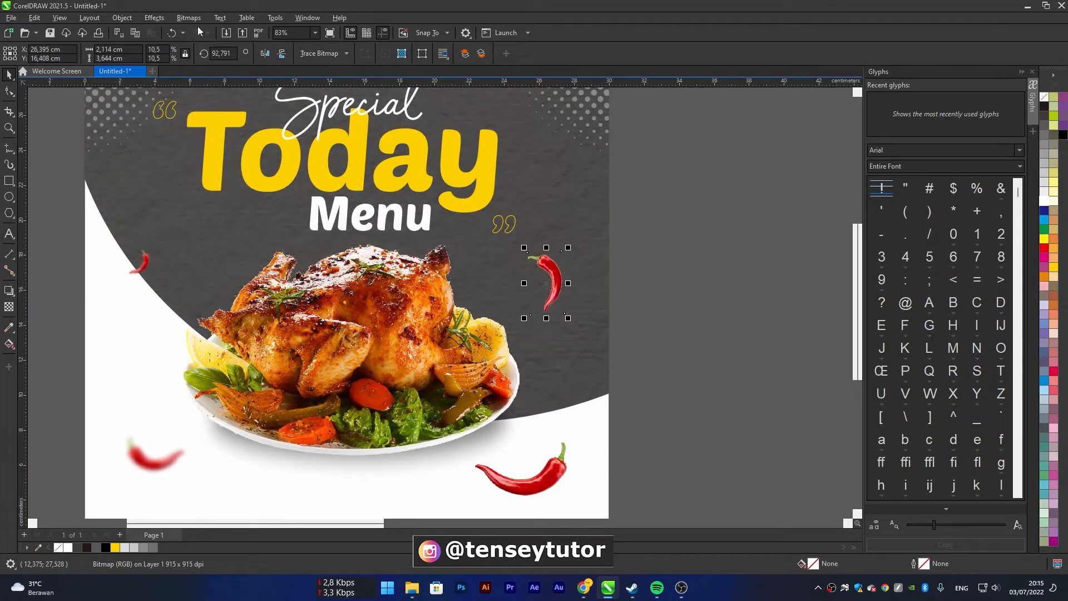
left_click(155, 17)
mouse_move(191, 85)
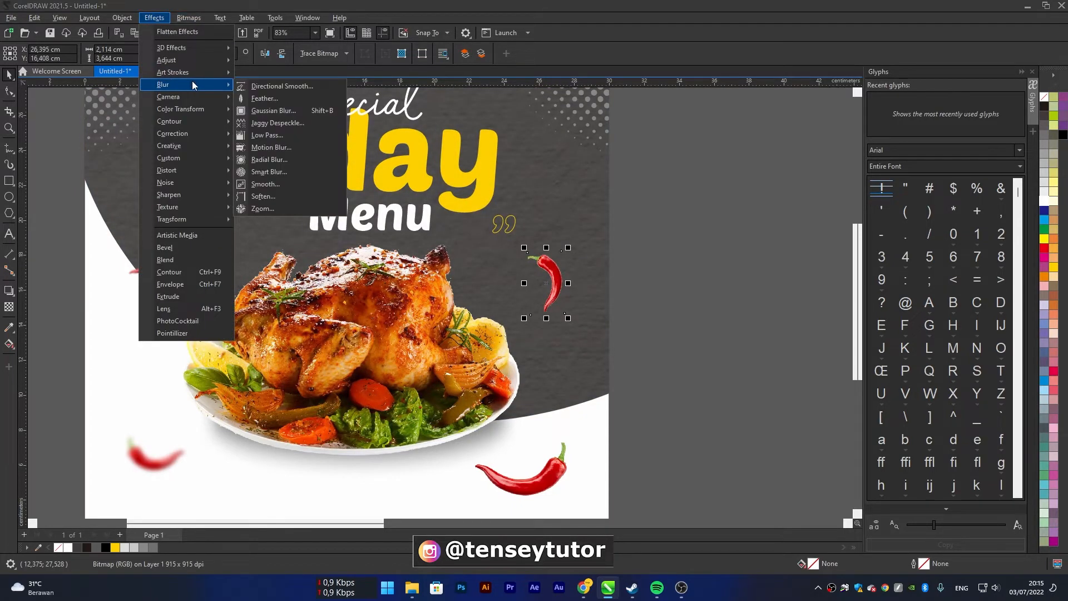
left_click(292, 110)
left_click_drag(555, 252, 725, 213)
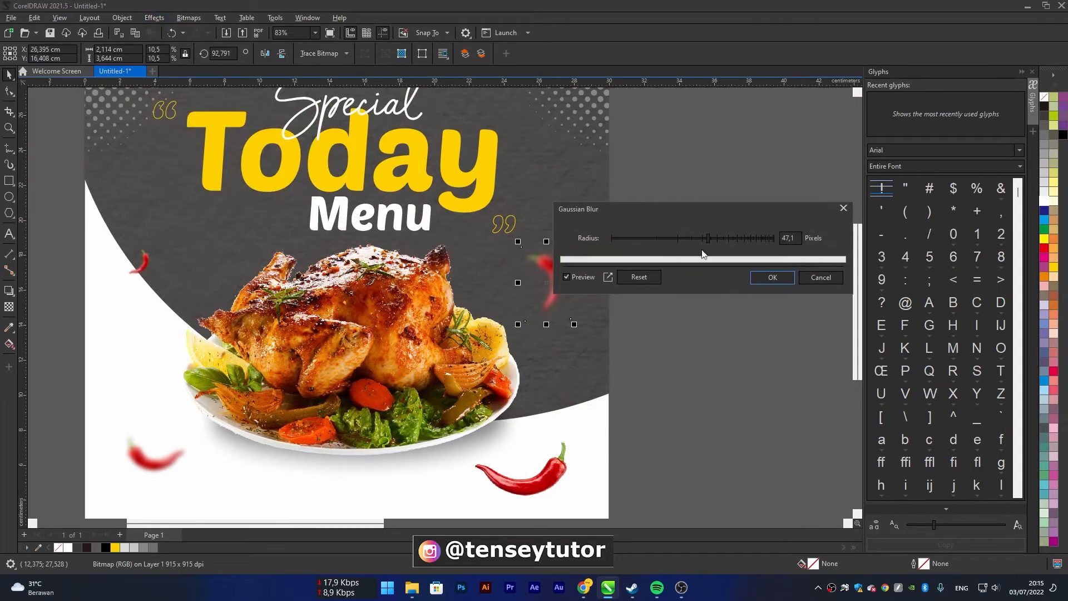
left_click_drag(678, 238, 660, 239)
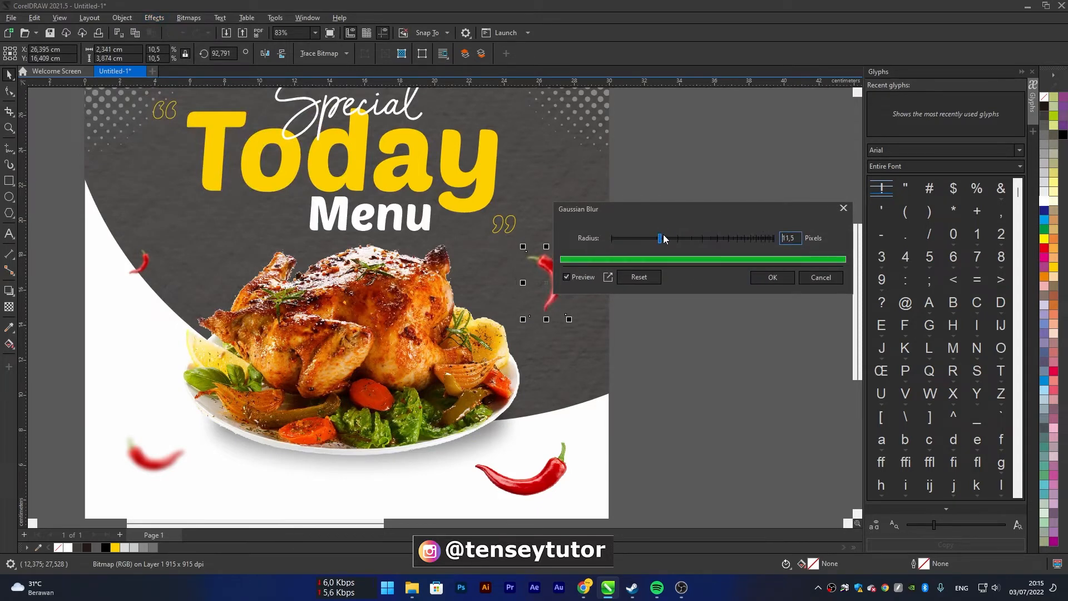
left_click_drag(650, 207, 677, 198)
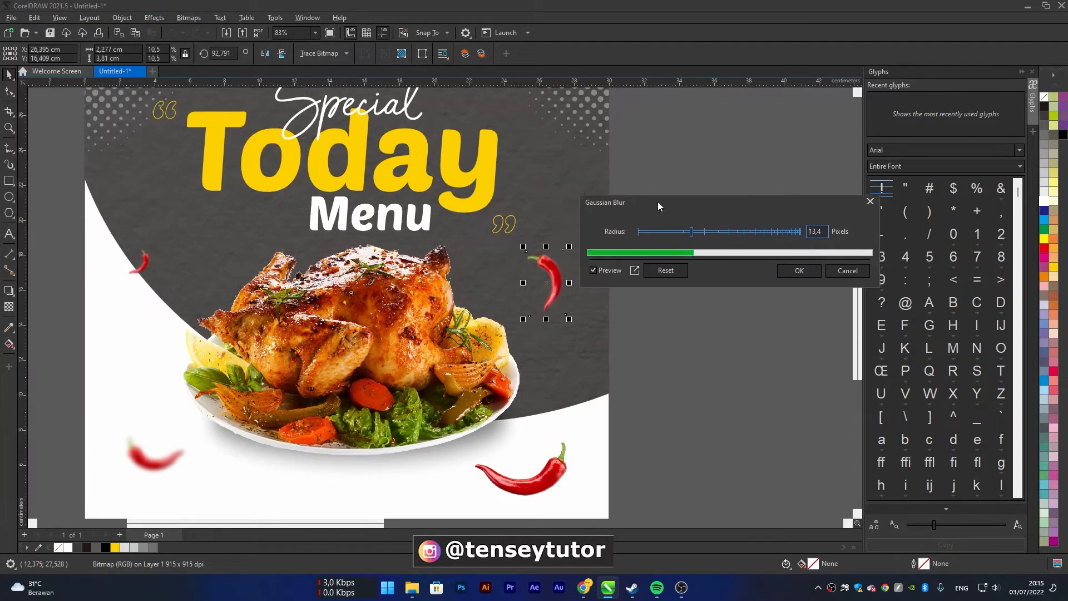
left_click(787, 270)
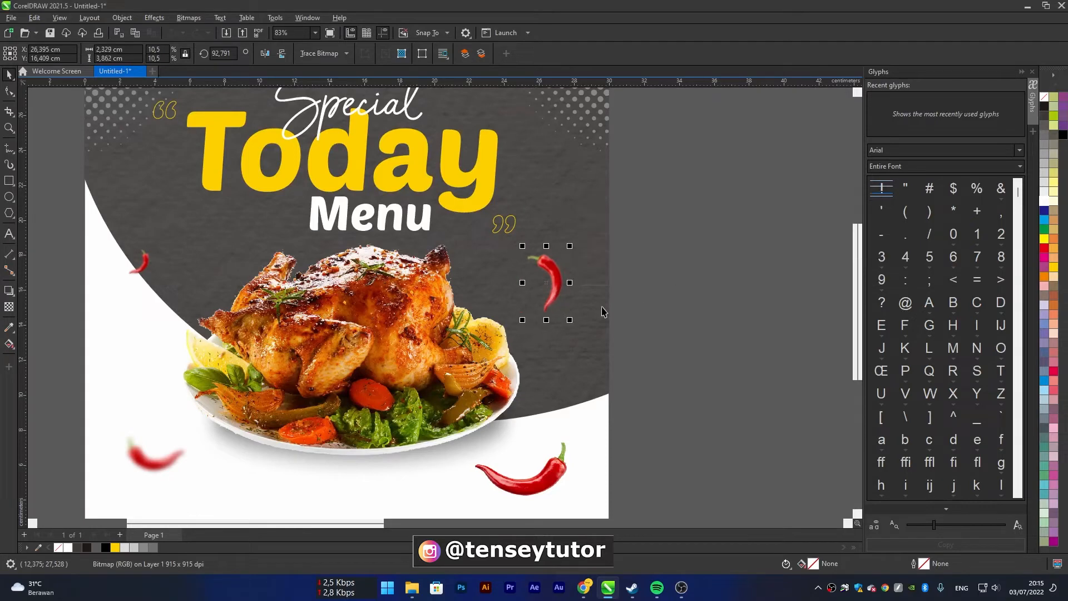
Apply a Gaussian Blur with a 13.1-pixel radius to the lower-right chili
left_click(565, 467)
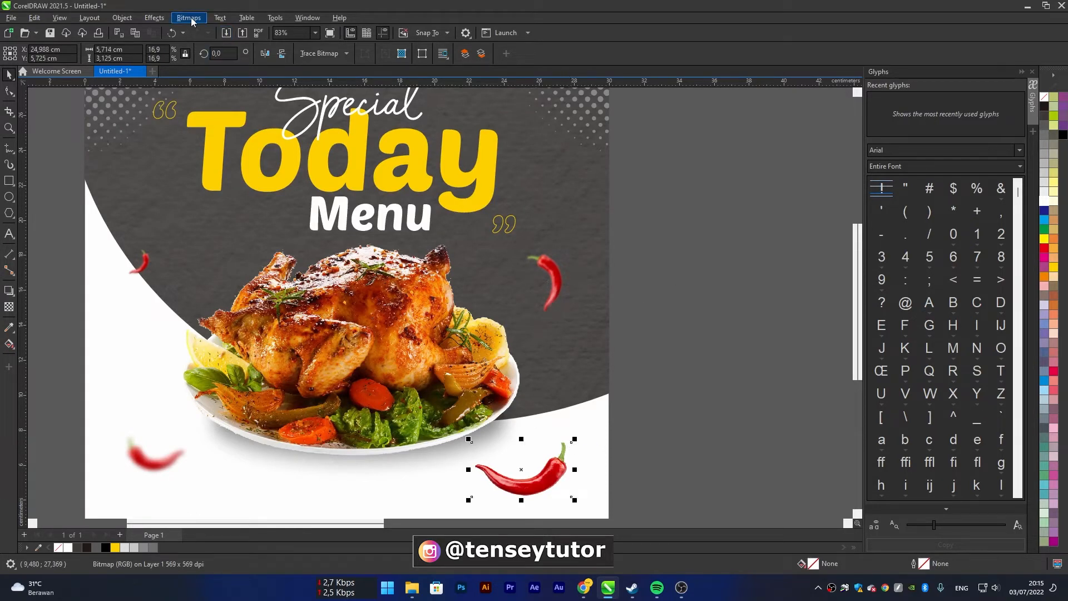
left_click(155, 17)
mouse_move(166, 84)
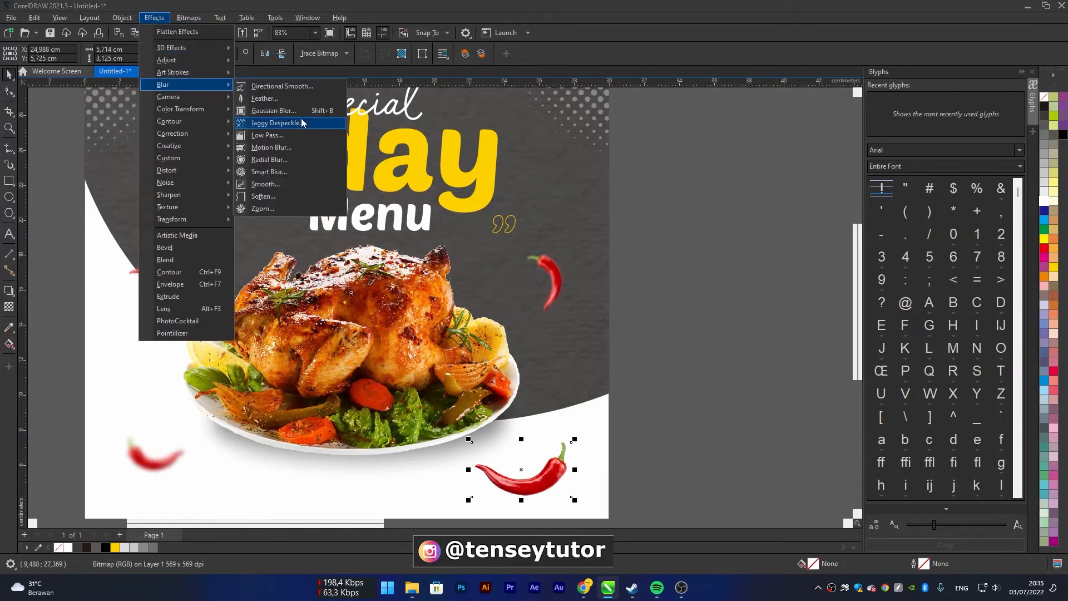
left_click(301, 112)
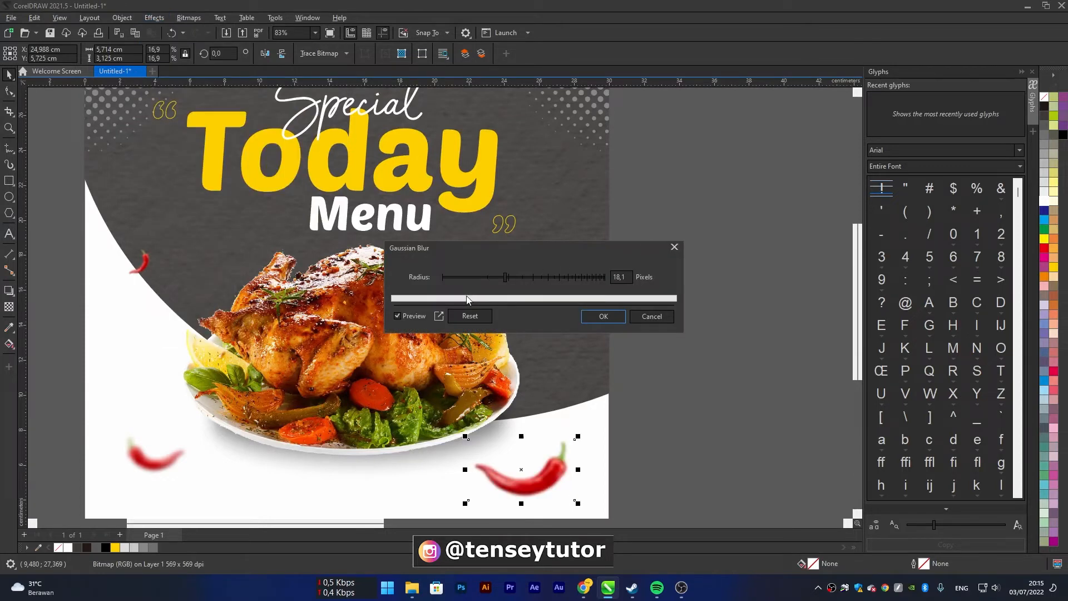
left_click(618, 317)
left_click(659, 371)
Nudge the blurred lower-right chili slightly upward, closer to the plate
scroll(584, 368, "down", 3)
scroll(568, 409, "up", 2)
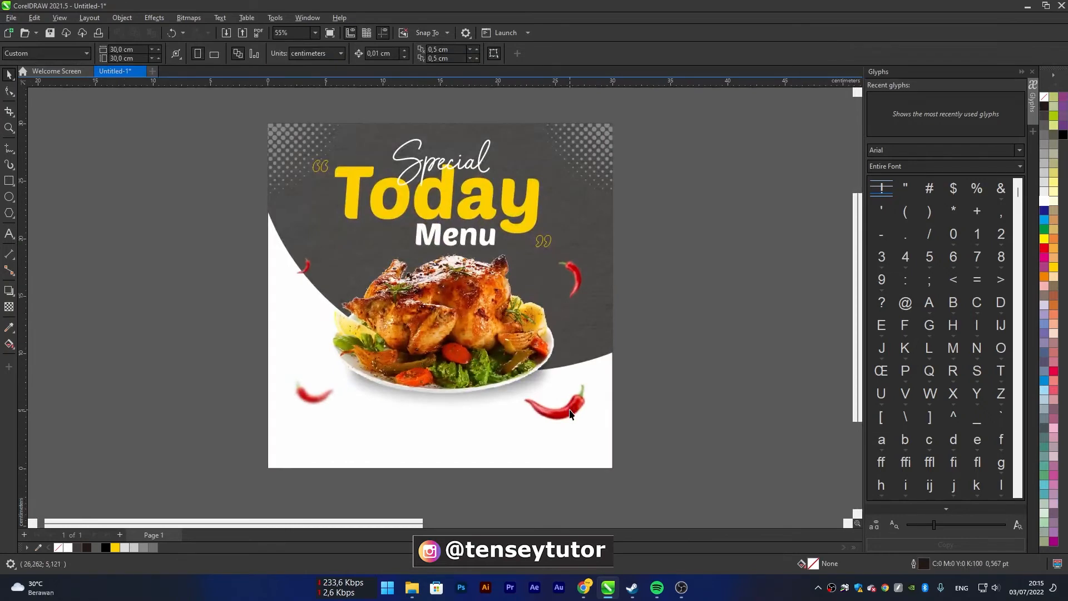
left_click_drag(570, 410, 571, 403)
scroll(590, 356, "down", 3)
left_click(645, 326)
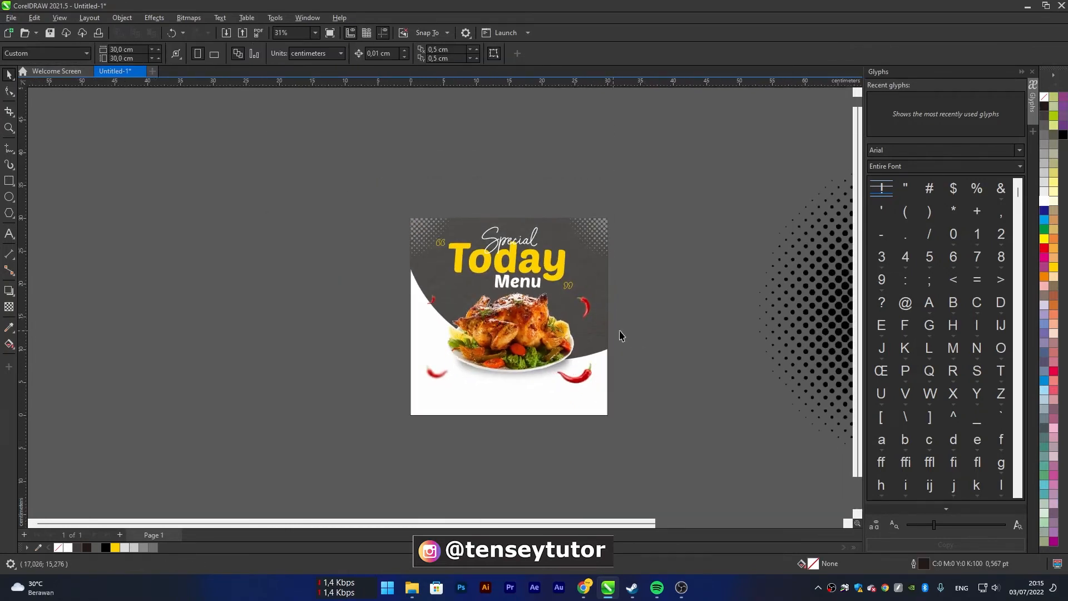
Apply a linear fountain fill to the dark curved background, running down from its top edge to near the page's bottom
left_click_drag(521, 318, 378, 308)
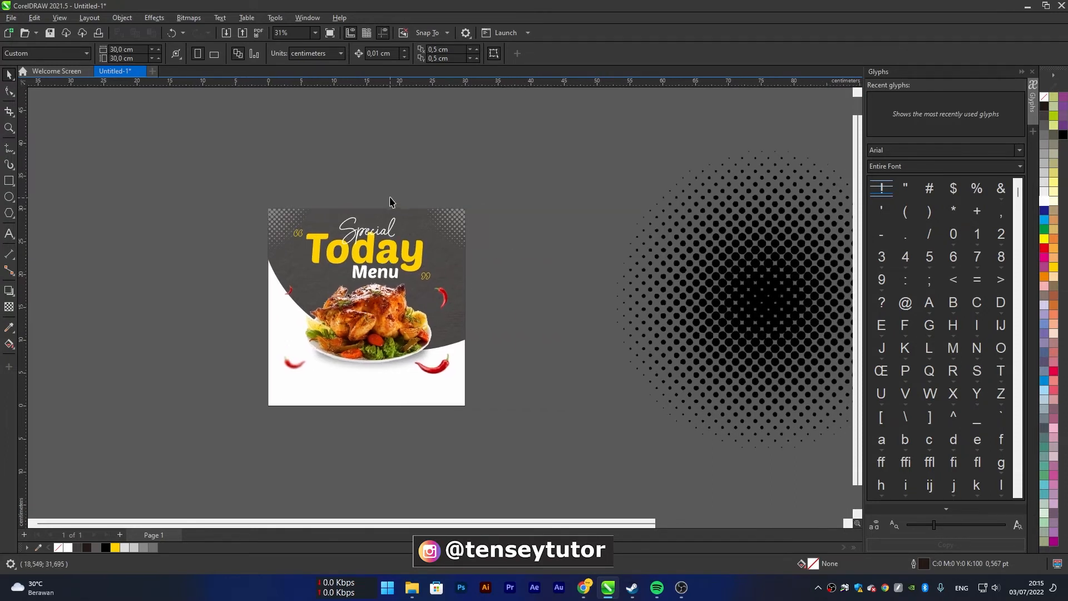
scroll(389, 202, "up", 2)
left_click(382, 220)
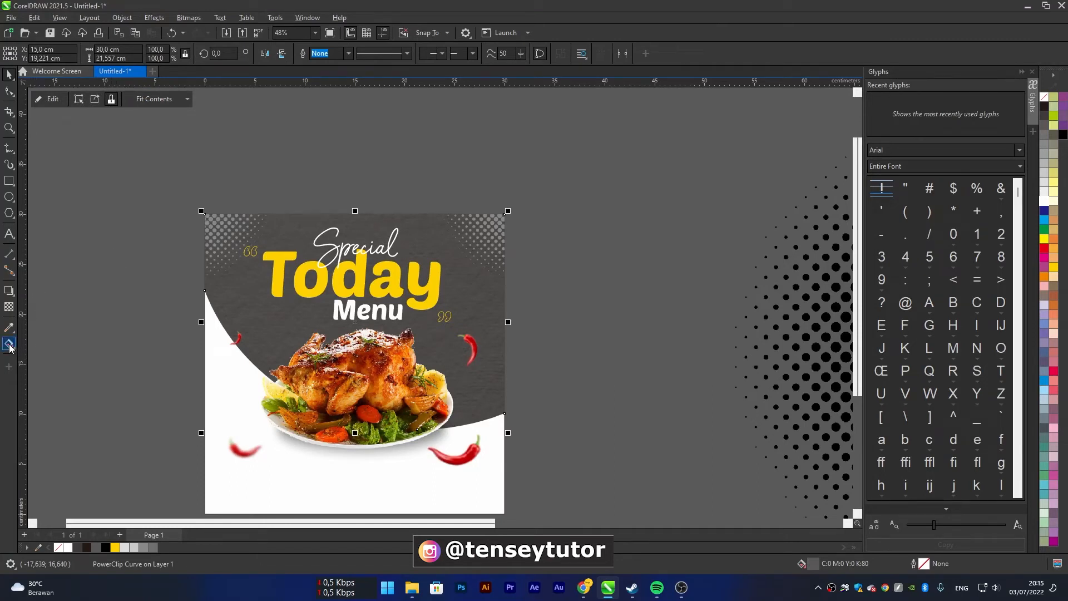
left_click(9, 290)
left_click(9, 344)
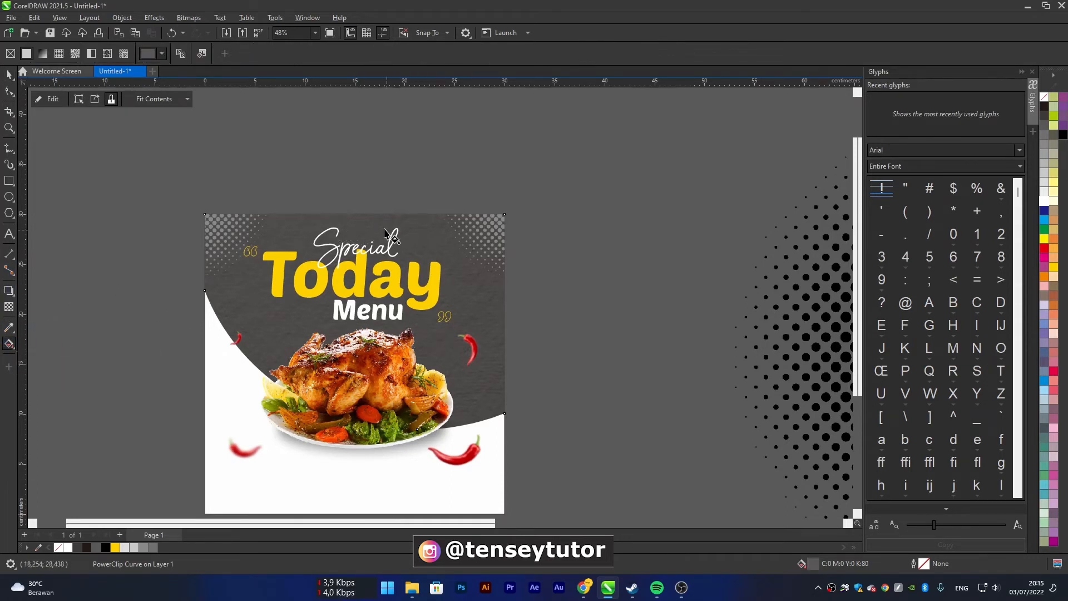
left_click_drag(377, 215, 375, 486)
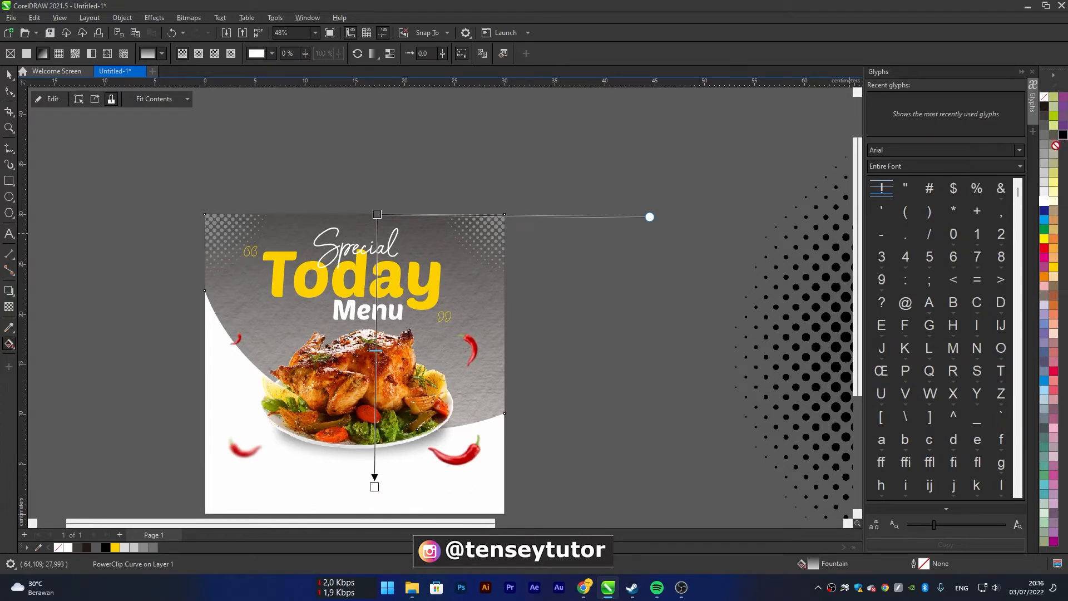
Set the background gradient's end colour to black and extend its end point below the page's bottom edge
left_click_drag(471, 435, 375, 487)
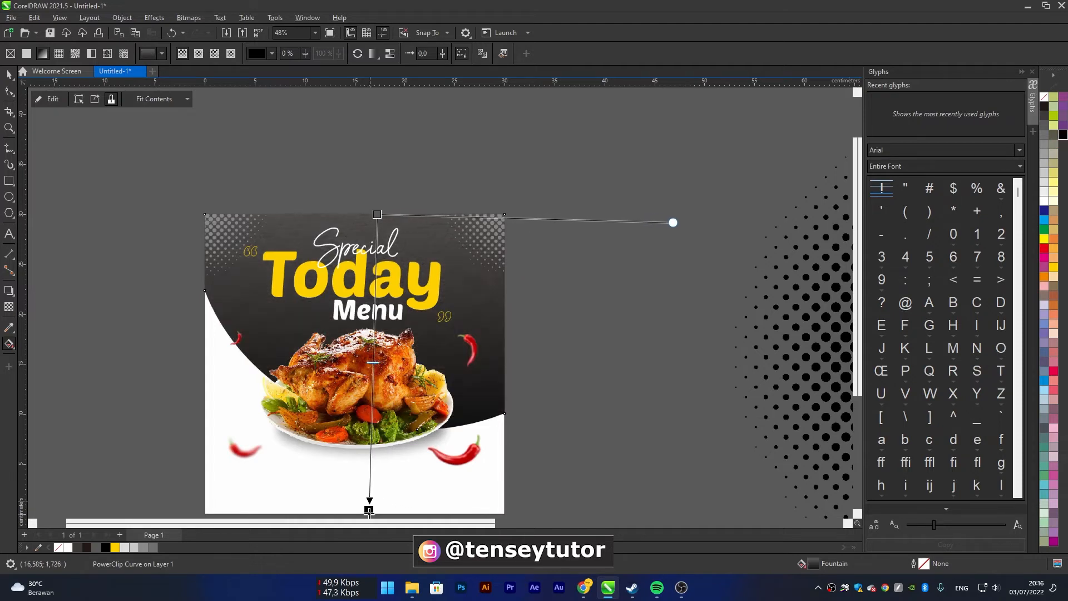
scroll(383, 385, "down", 3)
left_click_drag(379, 430, 371, 493)
left_click(526, 350)
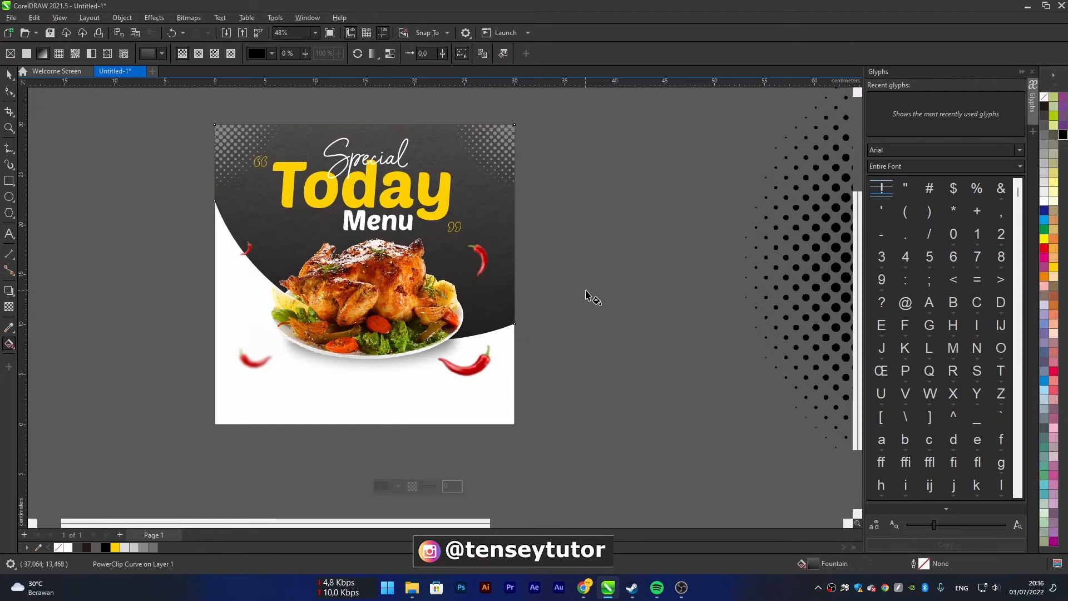
Move the "Special" script text slightly upward above the word "Today"
left_click(9, 73)
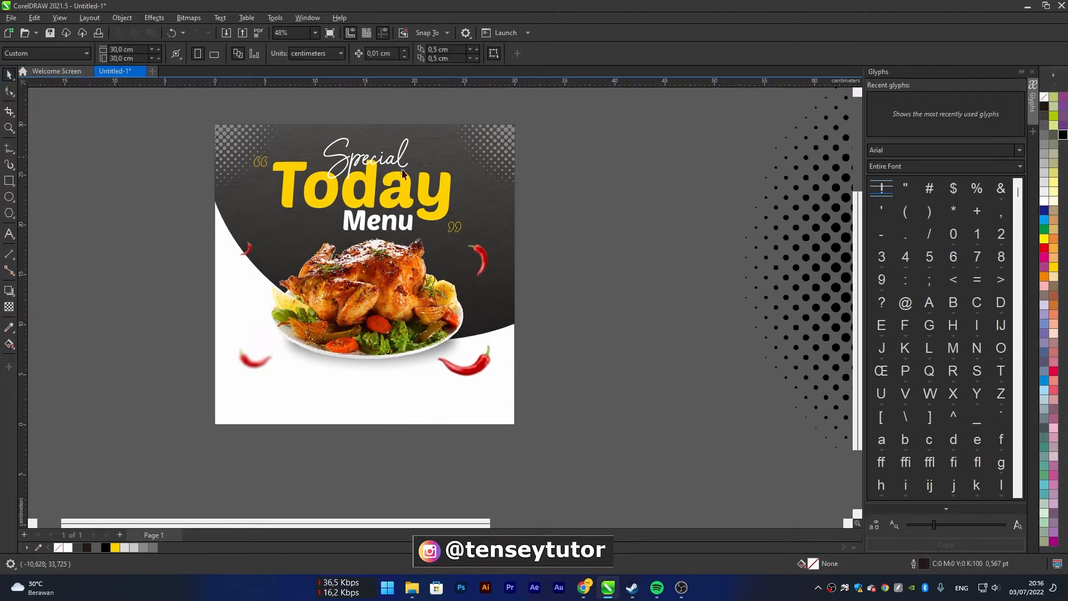
scroll(383, 176, "up", 3)
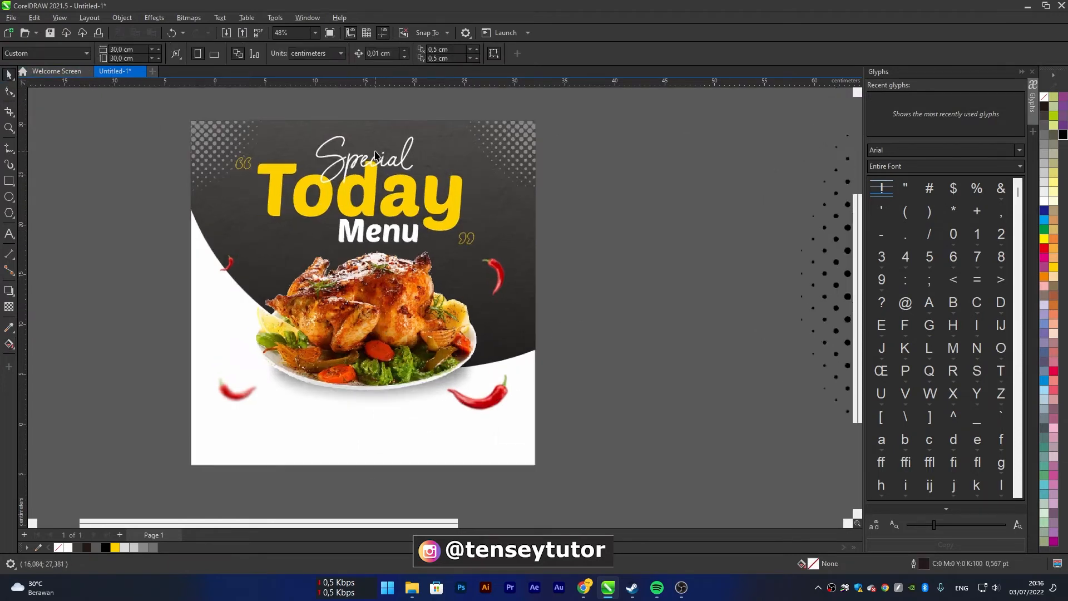
left_click_drag(389, 177, 390, 166)
scroll(449, 161, "down", 6)
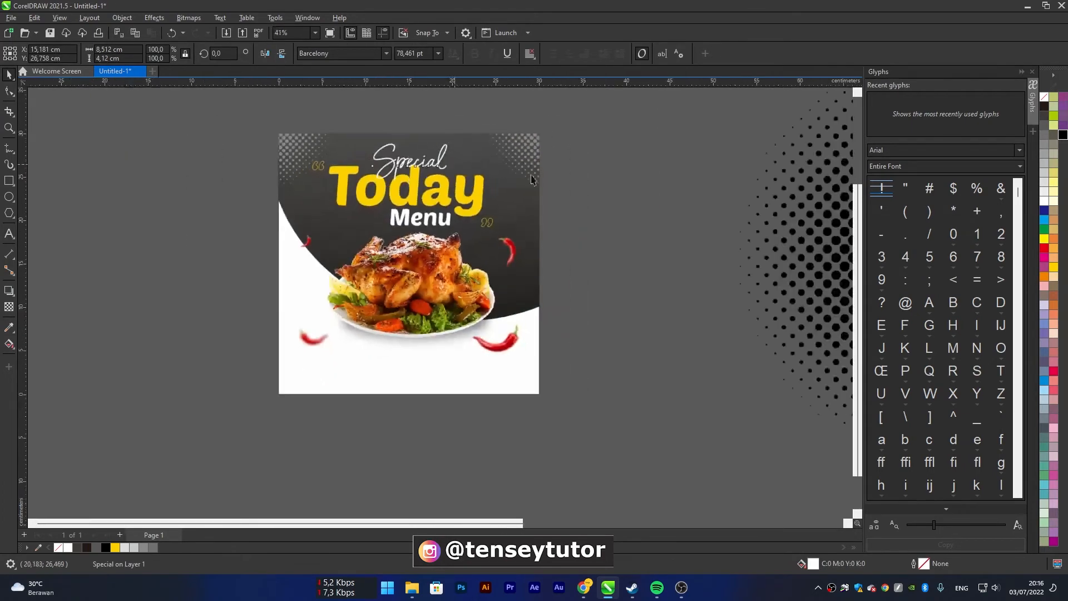
left_click(568, 192)
scroll(450, 216, "down", 2)
scroll(453, 206, "up", 2)
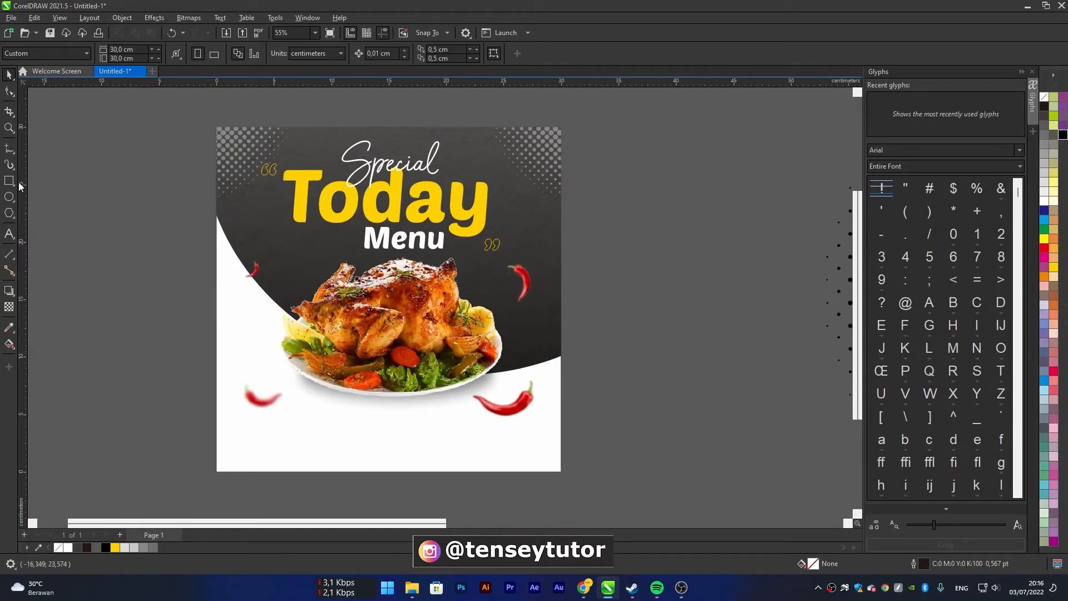
Draw a circle about 11.7 cm in diameter beside the page's right edge, filled lime green (C40 M0 Y100 K0) with no outline
left_click(11, 198)
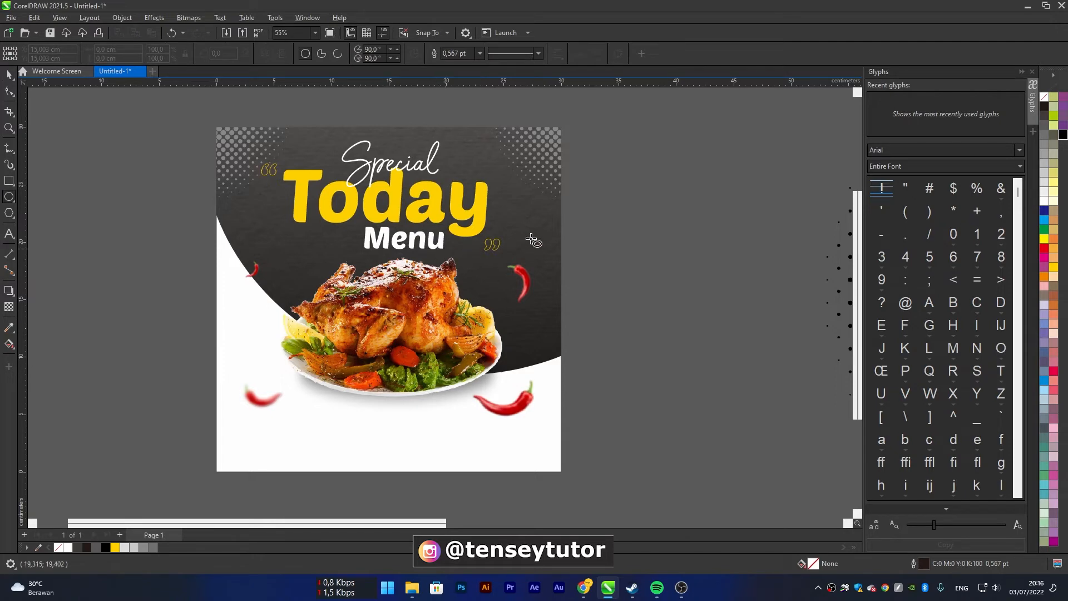
left_click_drag(509, 168, 647, 294)
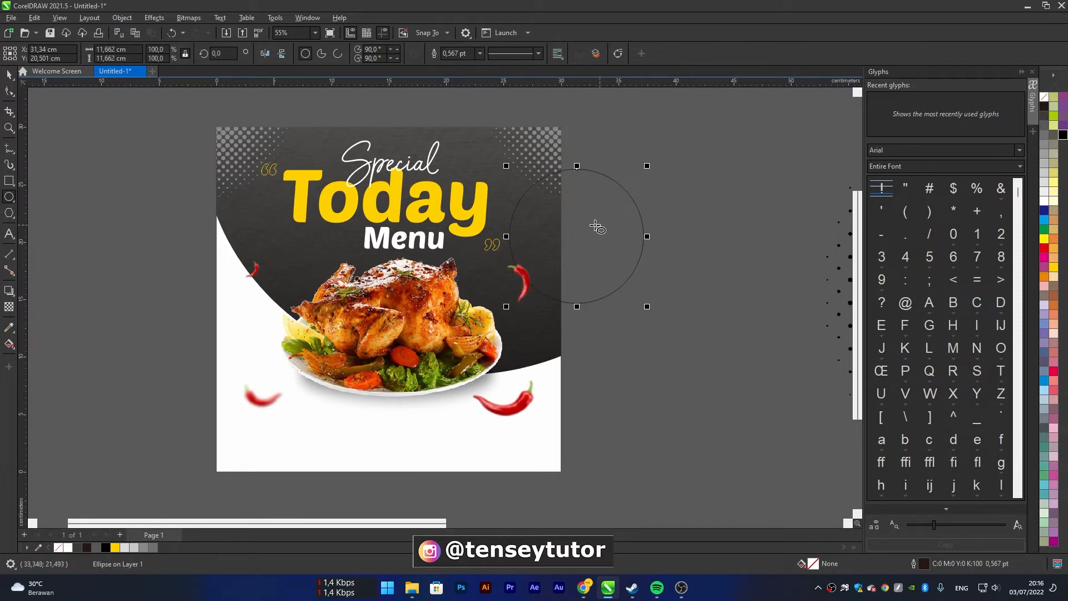
left_click(9, 75)
left_click_drag(606, 219, 655, 208)
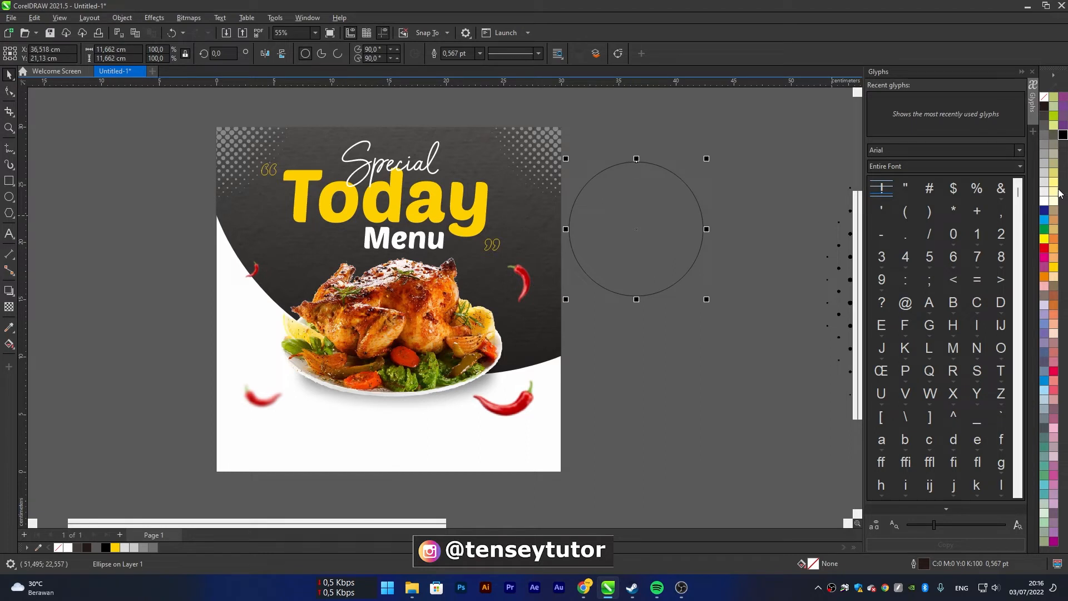
left_click(1053, 116)
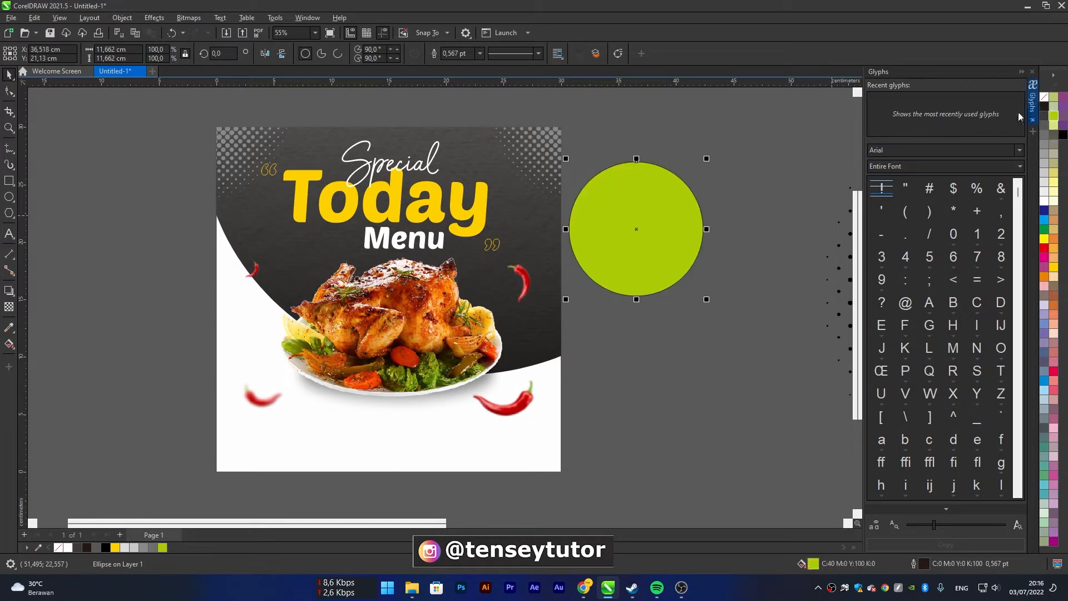
right_click(1046, 98)
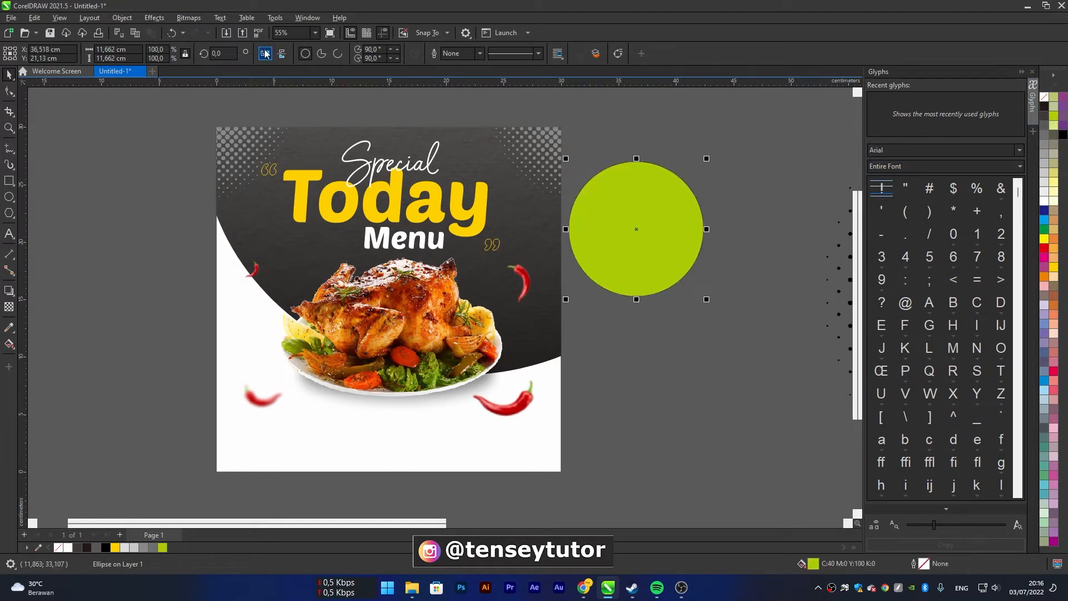
Convert the green circle to a 200 dpi CMYK bitmap with anti-aliasing and a transparent background
left_click(188, 18)
left_click(205, 32)
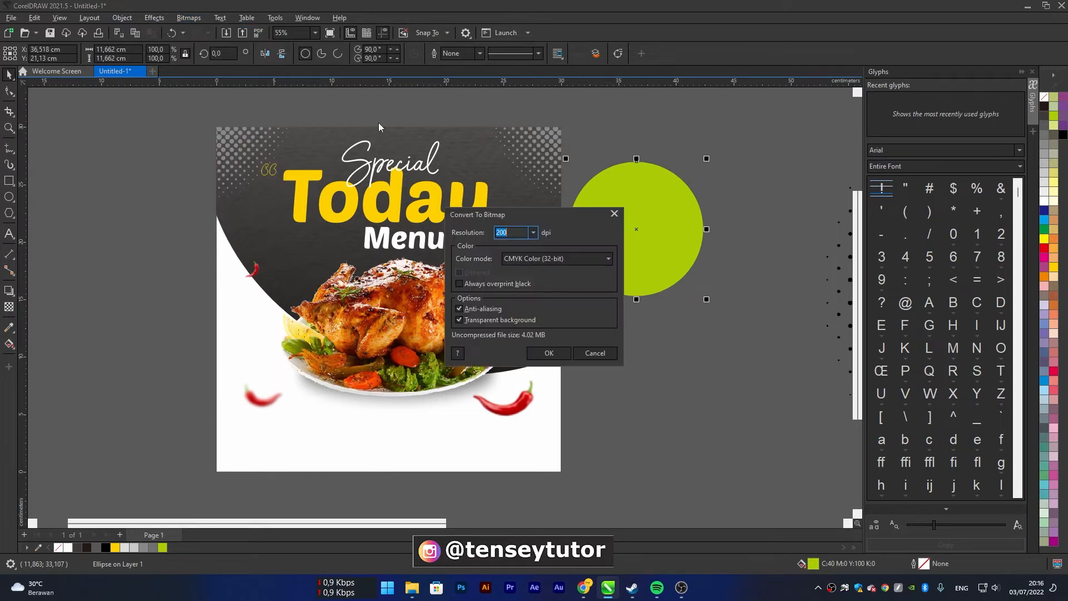
left_click(549, 353)
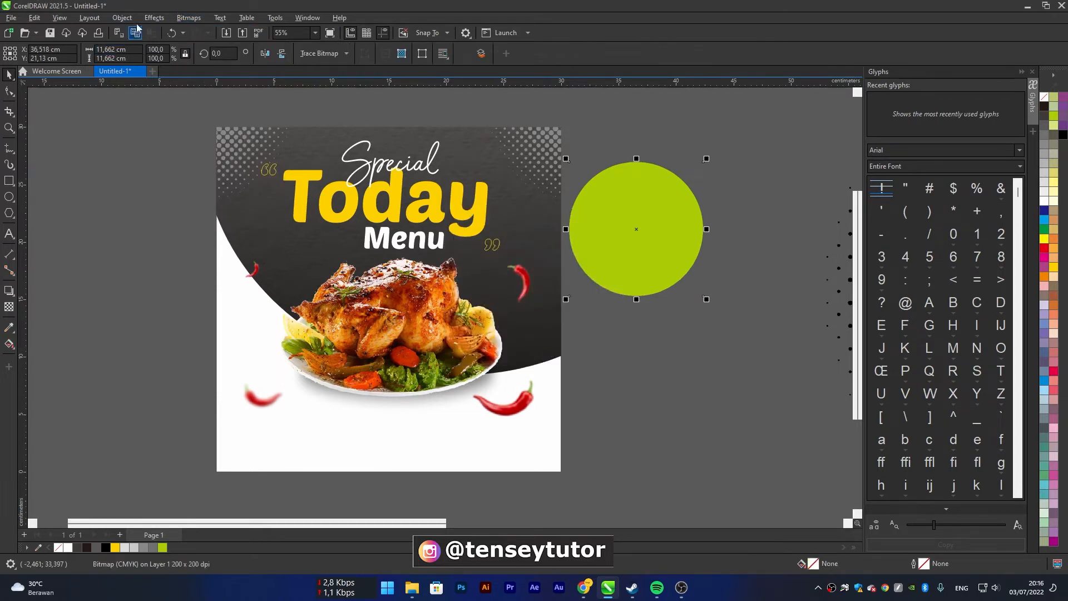
Apply a Gaussian Blur with a 230.4-pixel radius to the green circle bitmap
left_click(154, 18)
mouse_move(191, 86)
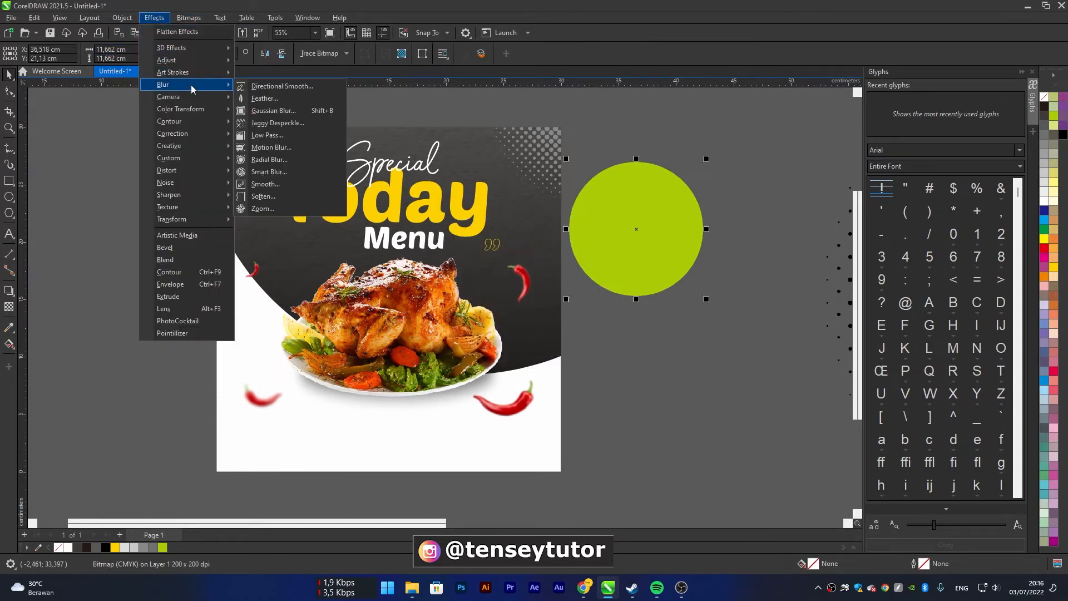
left_click(316, 111)
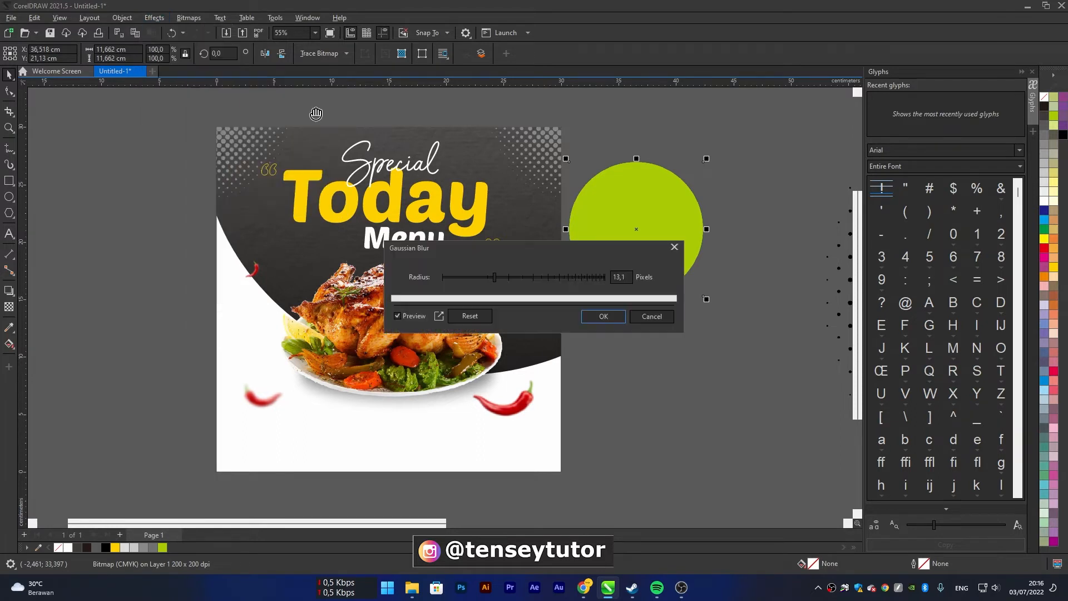
left_click_drag(537, 253, 239, 219)
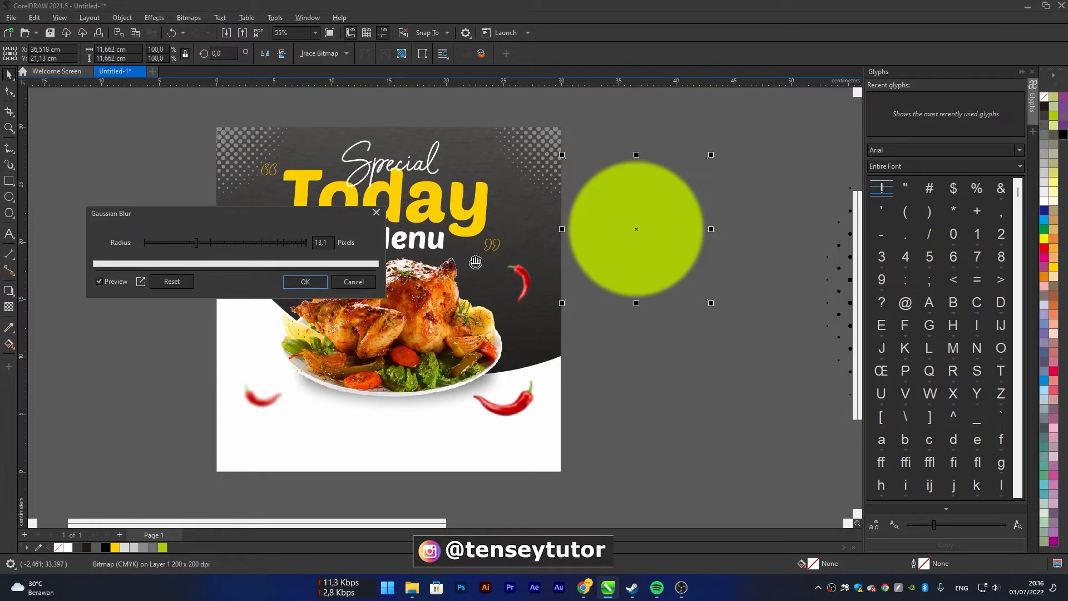
left_click(246, 244)
left_click(261, 243)
left_click(291, 244)
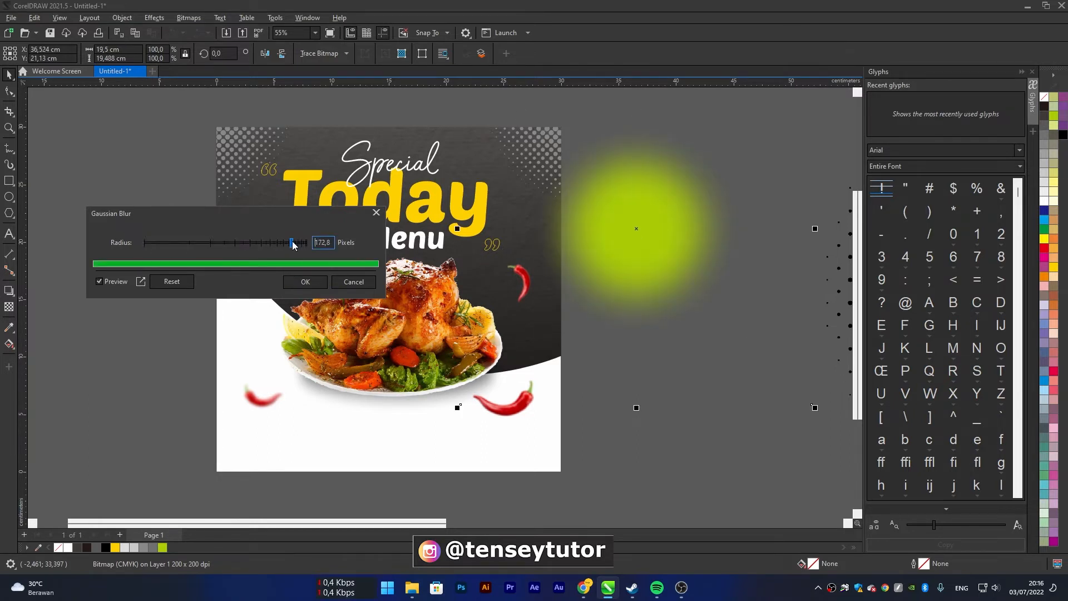
left_click(305, 244)
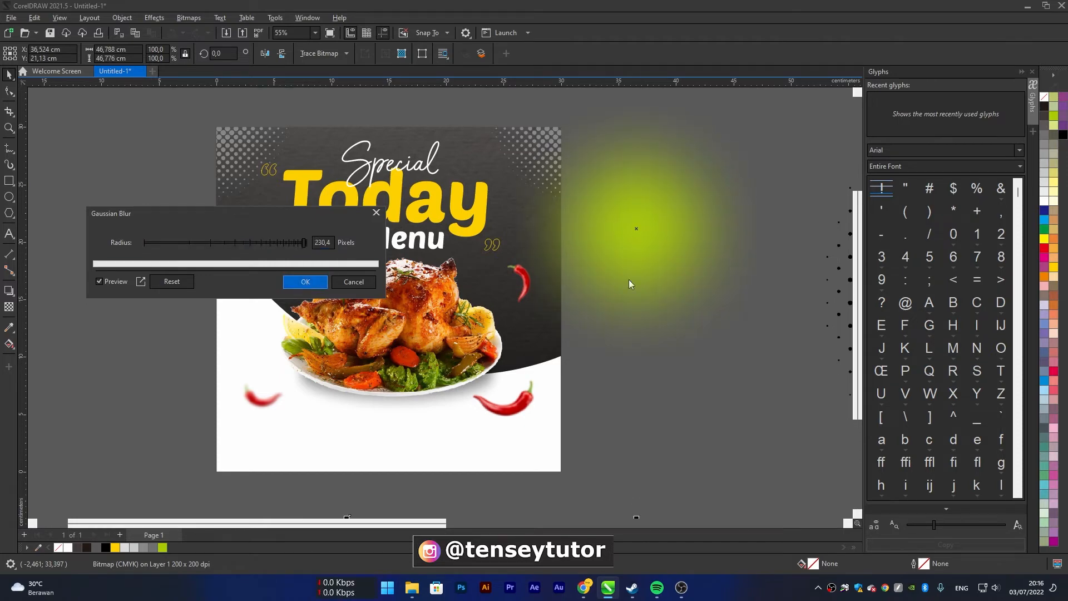
left_click(305, 282)
Scale the blurred green glow down to about 19.9 cm and place it over the page's right edge, beside the "Today" text
scroll(639, 241, "down", 1)
scroll(627, 243, "down", 1)
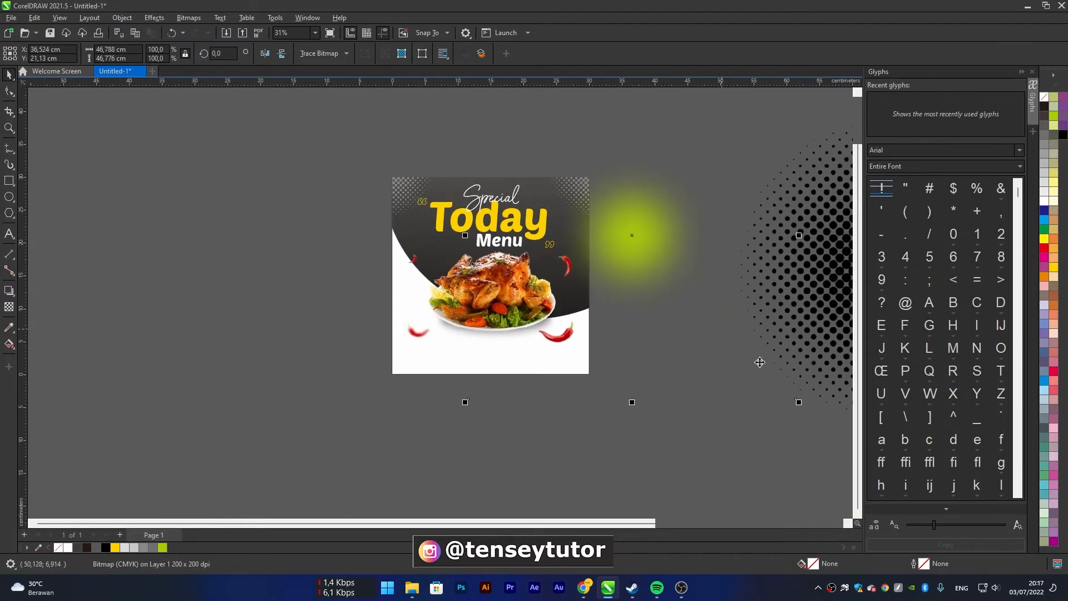
left_click_drag(797, 399, 666, 311)
scroll(609, 239, "up", 1)
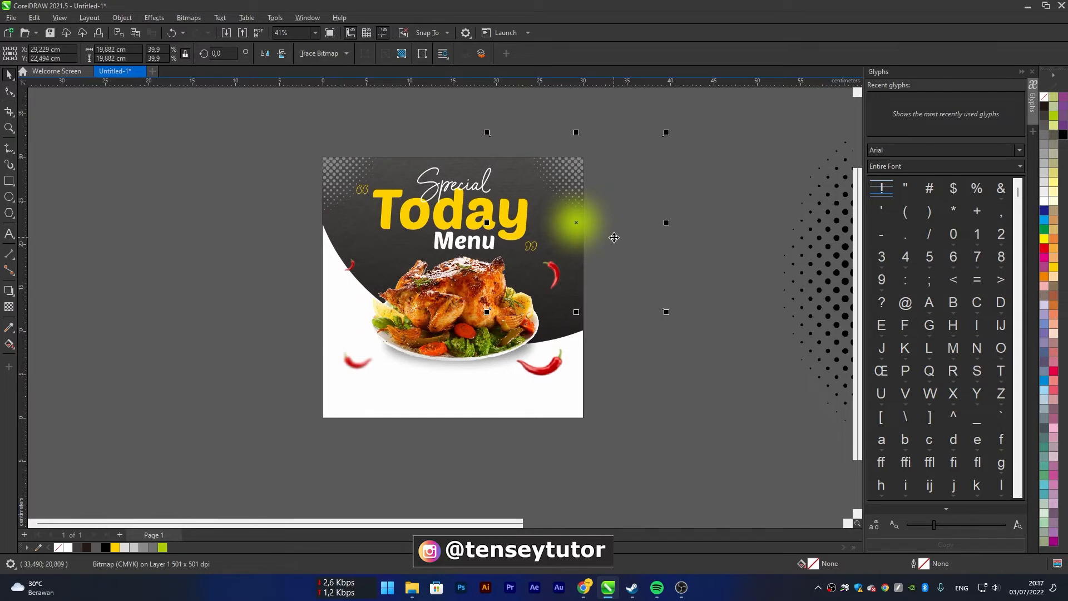
PowerClip the green glow inside the dark curved background
right_click(562, 219)
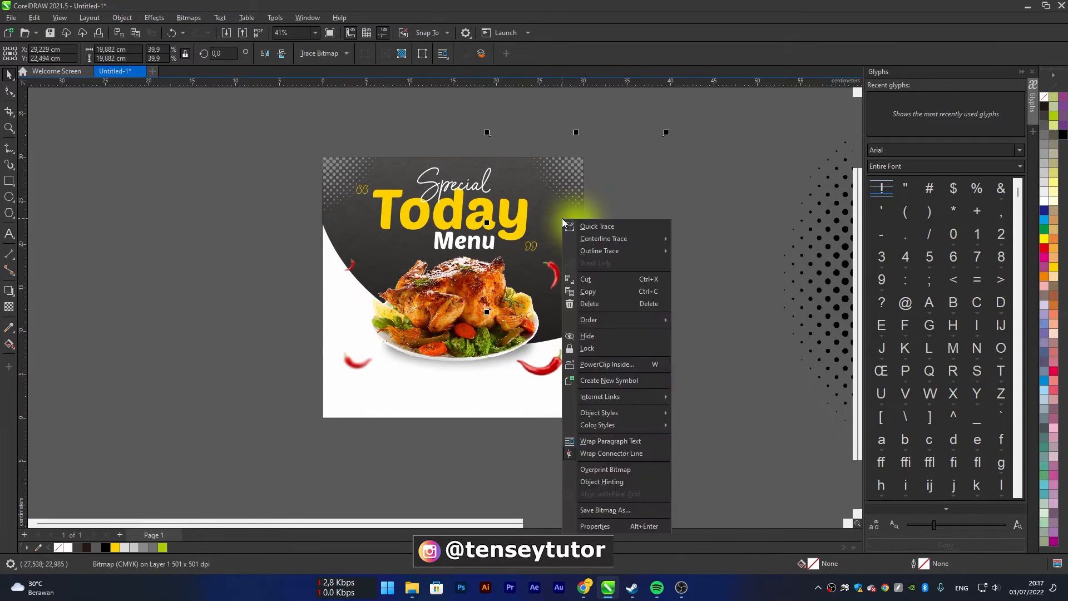
left_click(611, 365)
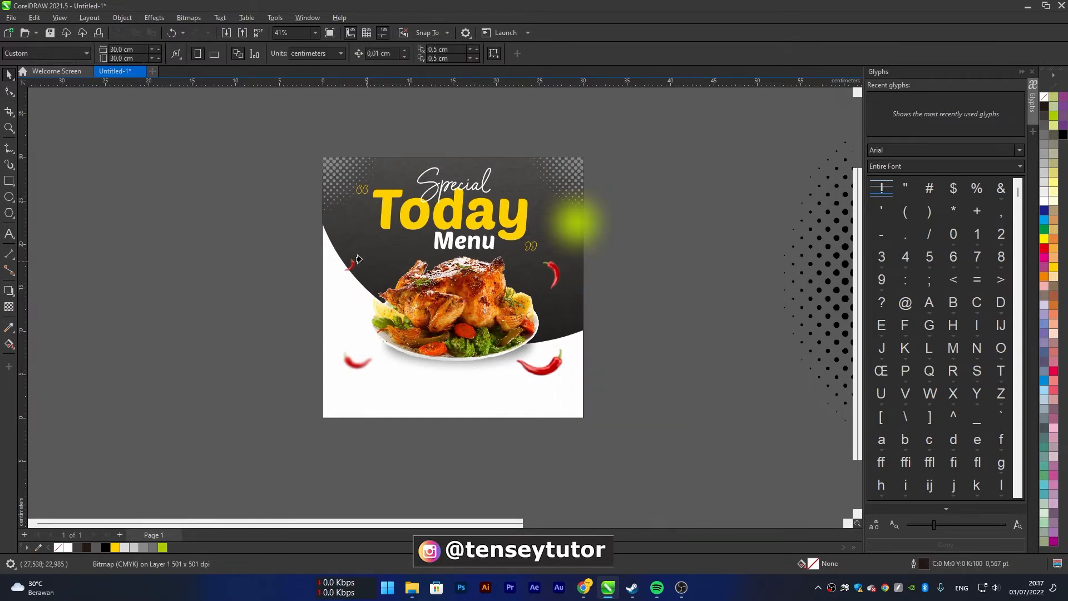
left_click(339, 219)
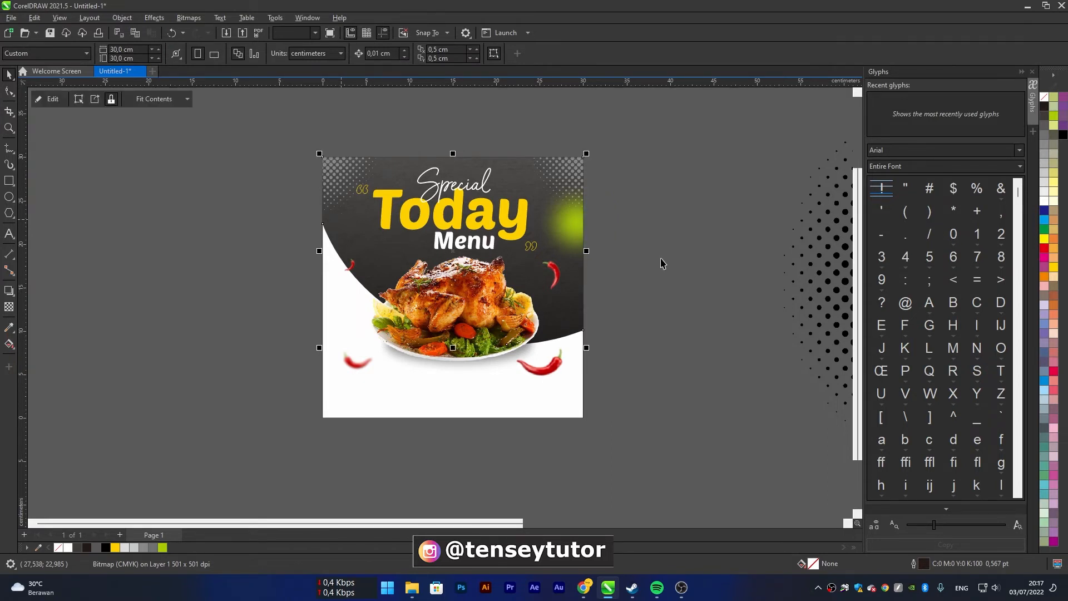
Edit the background's PowerClip contents, enlarging the green glow to about 28.7 cm and shifting it slightly downward
left_click(569, 227)
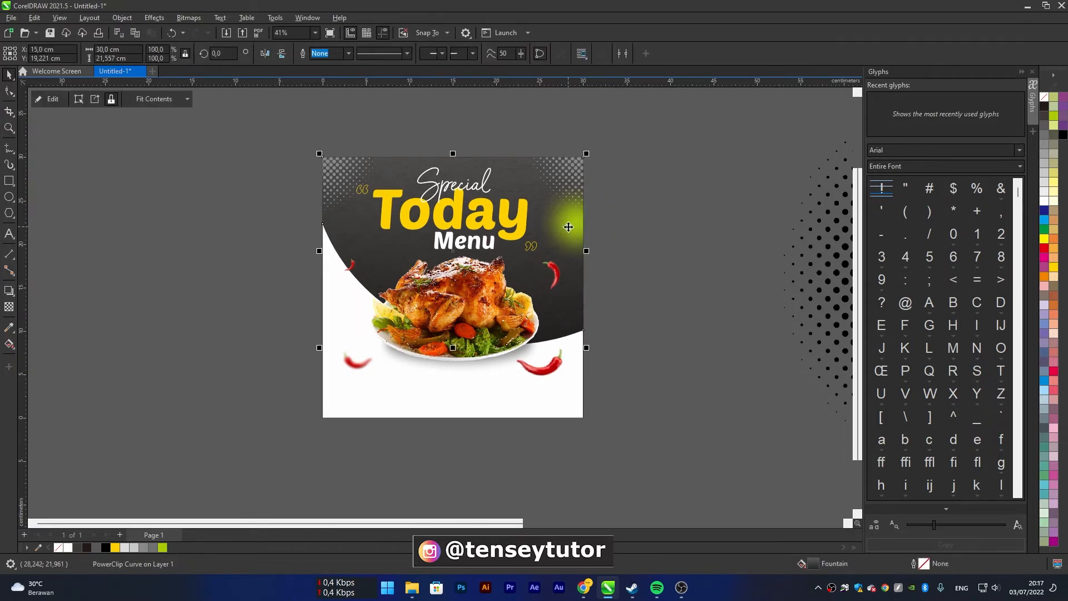
left_click(53, 99)
left_click(583, 231)
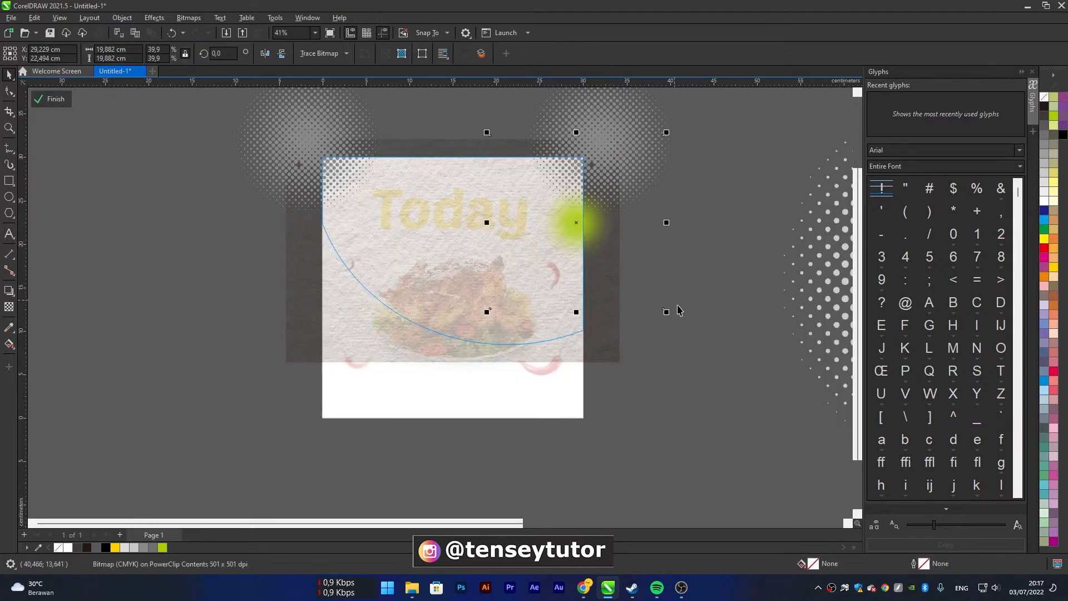
left_click_drag(668, 313, 690, 334)
mouse_move(603, 226)
left_mouse_down()
mouse_move(602, 239)
mouse_move(588, 236)
mouse_move(605, 246)
left_mouse_up()
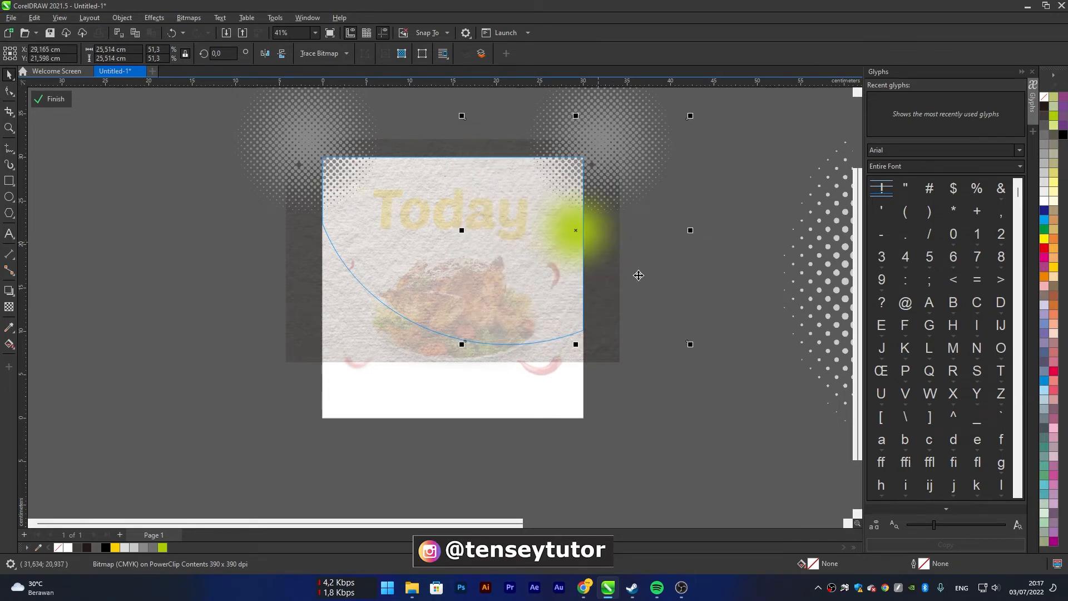
left_click_drag(691, 345, 705, 359)
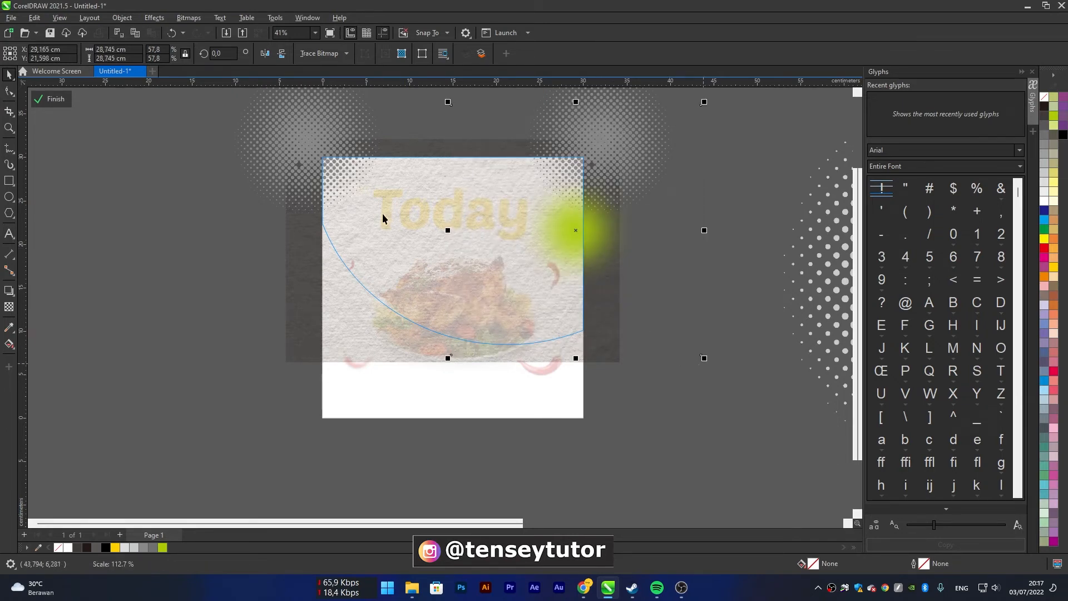
Apply a uniform transparency of 50 to the green glow and finish editing the PowerClip
left_click(9, 309)
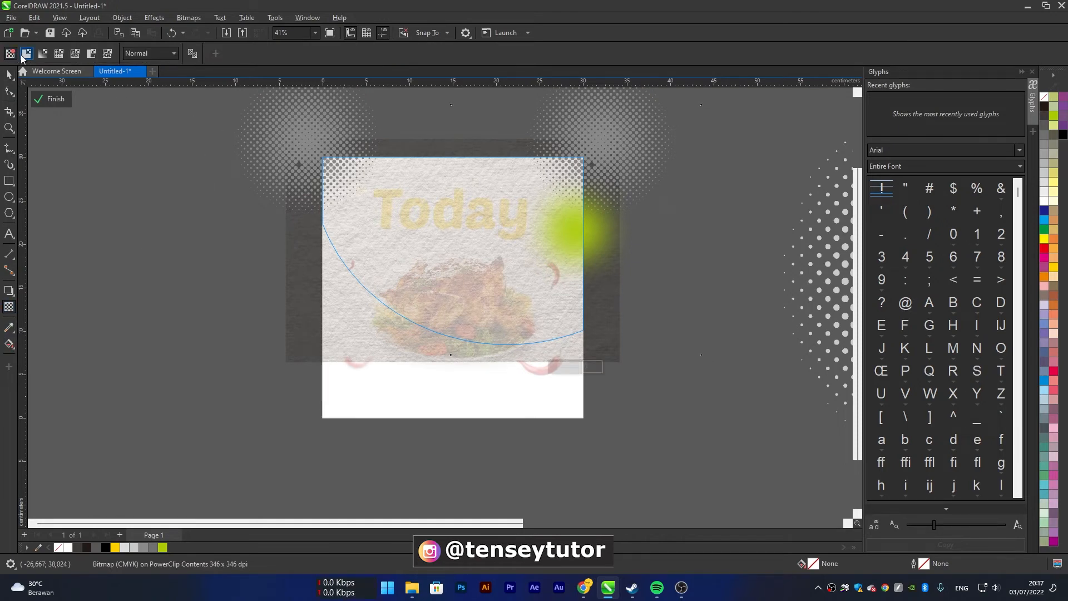
left_click(26, 56)
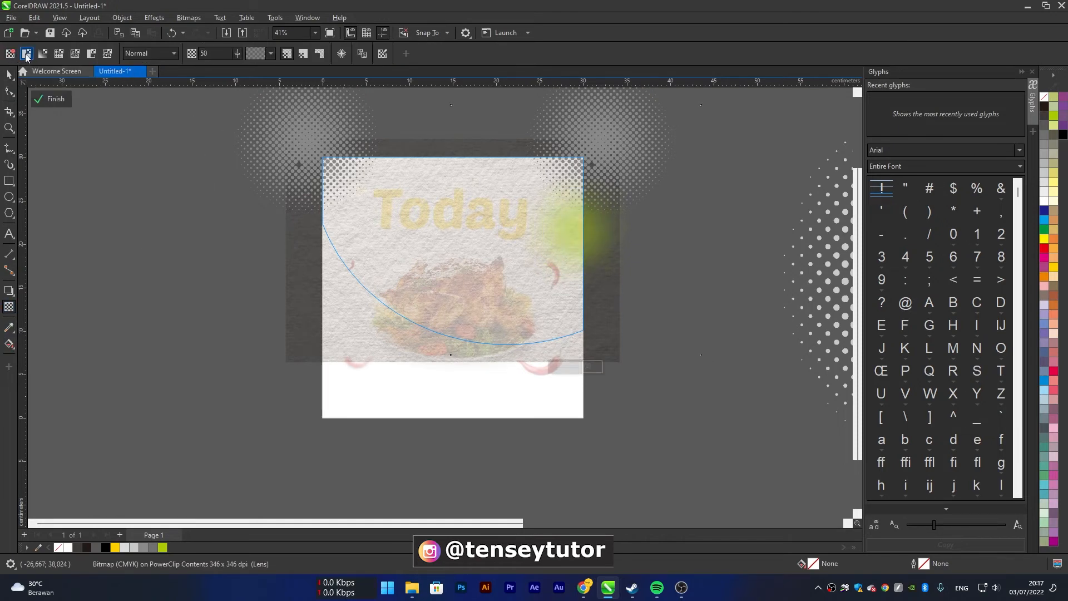
left_click(51, 99)
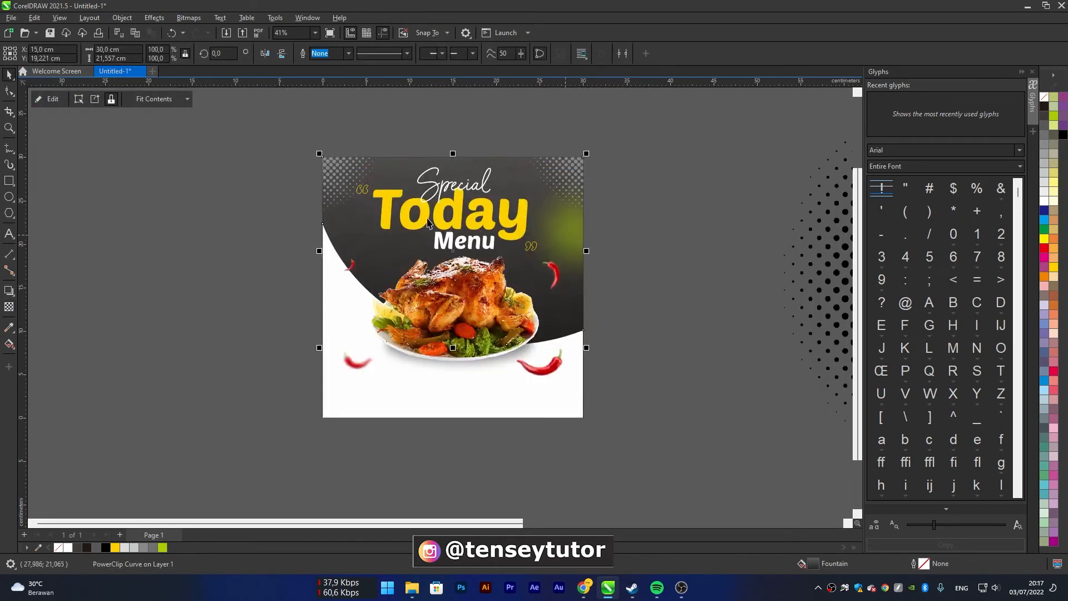
Reopen the background's PowerClip contents and set the green glow's transparency to 80
left_click(52, 101)
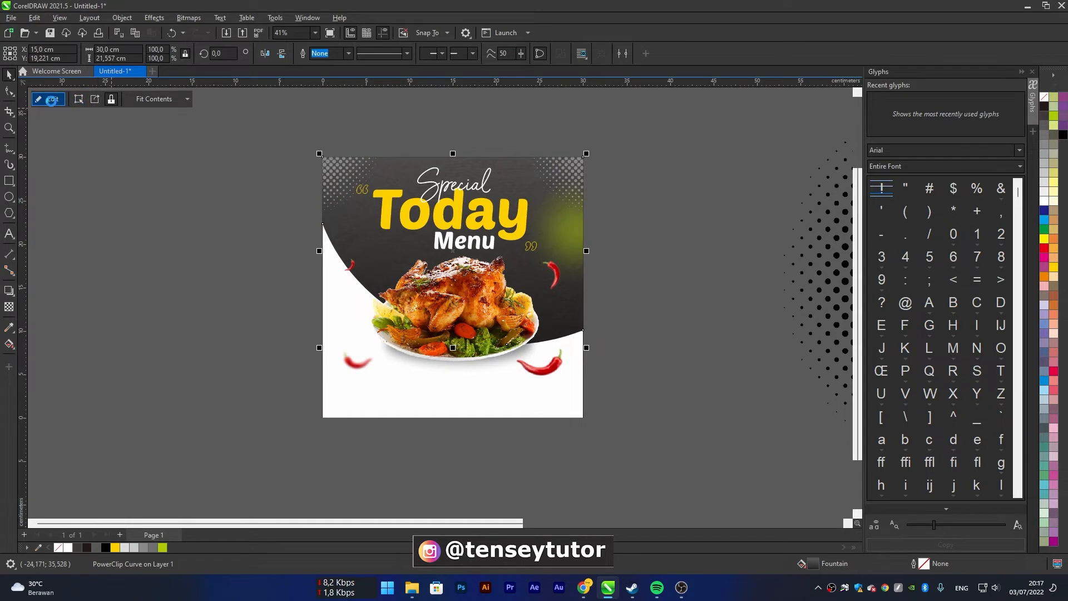
left_click(571, 221)
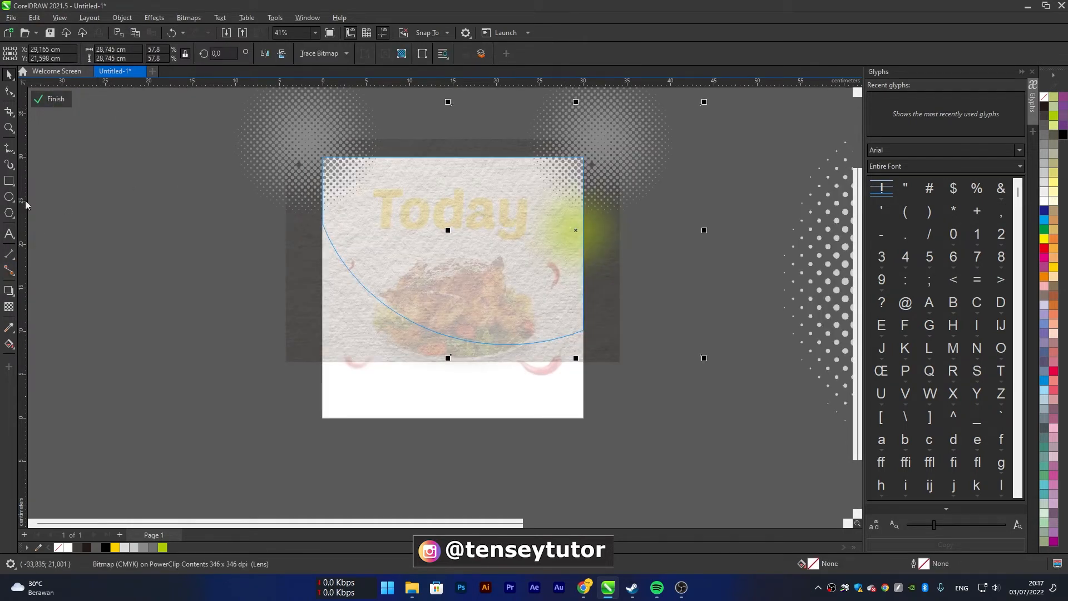
left_click(9, 308)
double_click(212, 54)
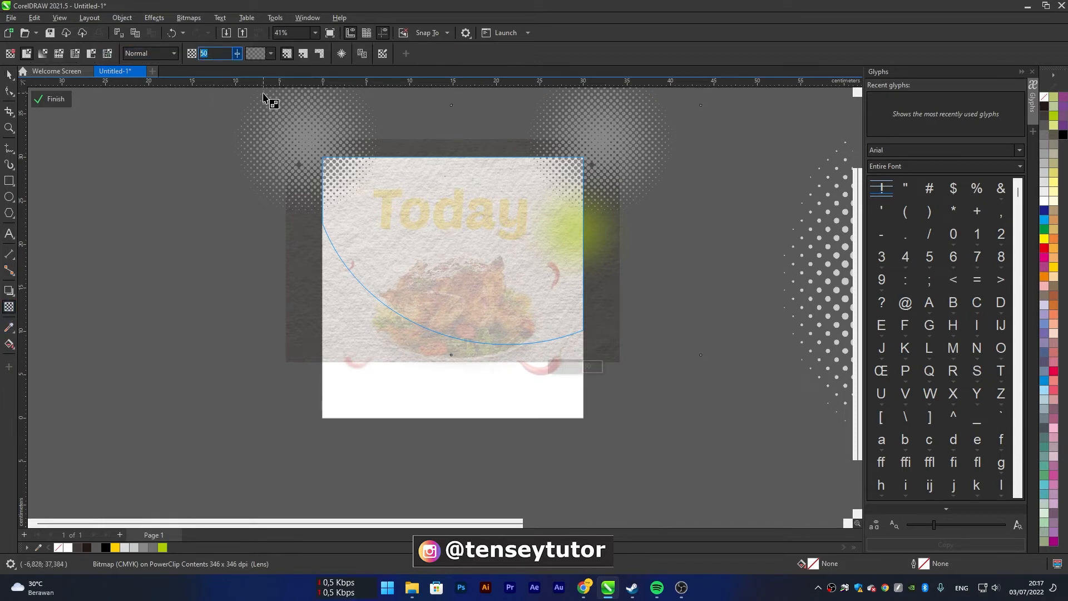
type("80")
key("Return")
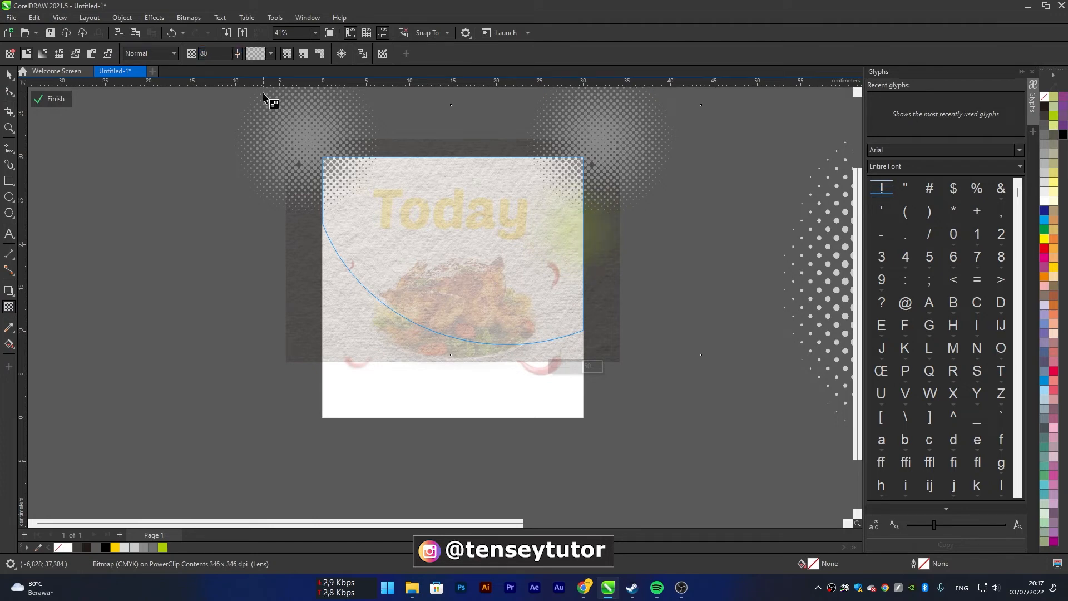
Set the green glow's transparency to 75, finish editing the PowerClip and deselect the background
double_click(211, 54)
type("75")
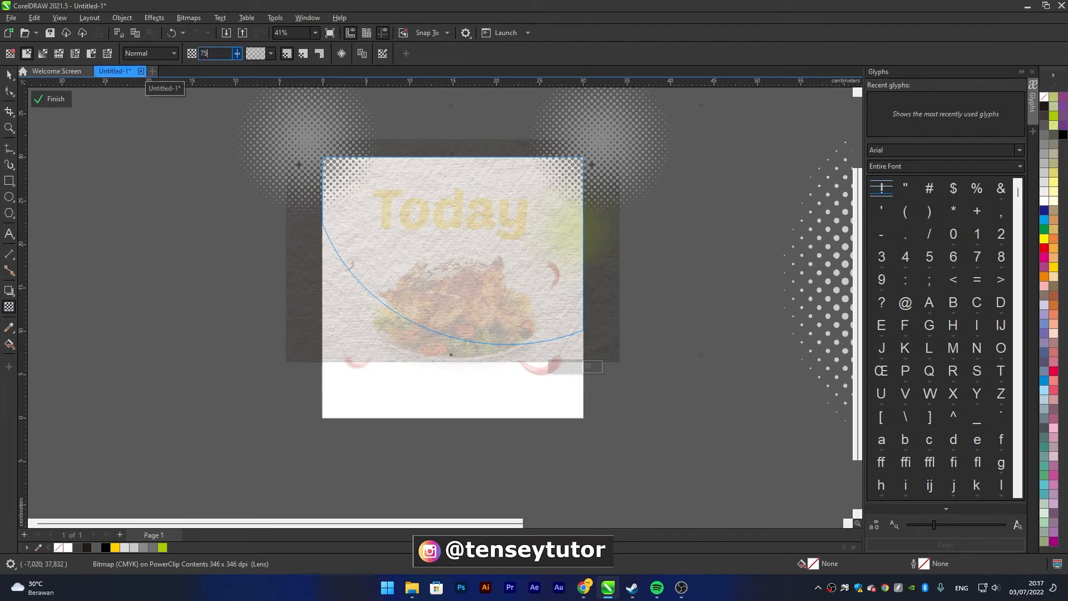
left_click(45, 99)
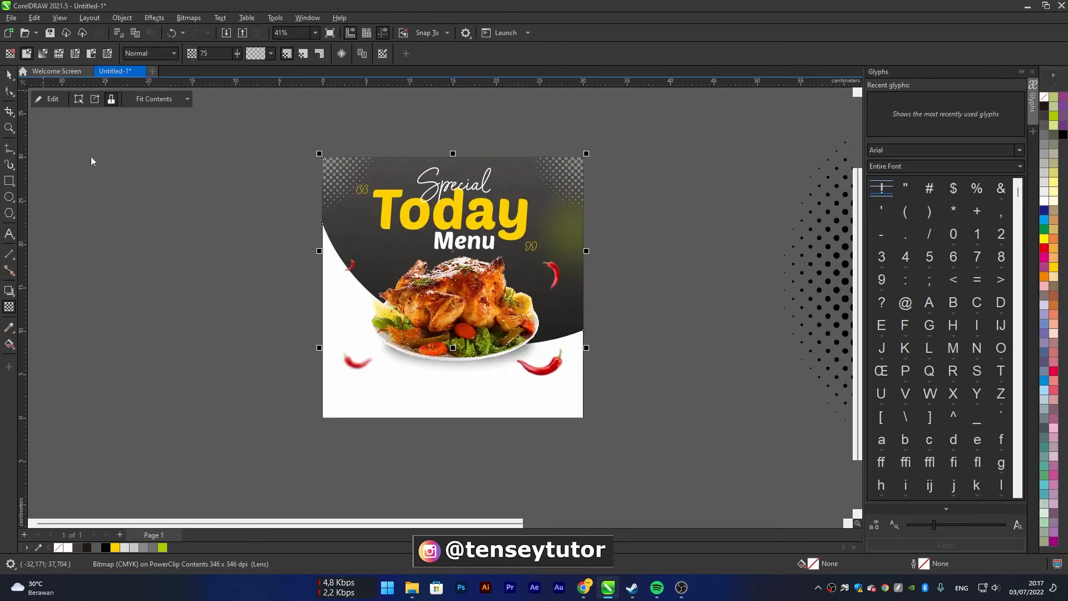
key("space")
scroll(606, 216, "down", 1)
left_click(630, 220)
scroll(572, 230, "up", 1)
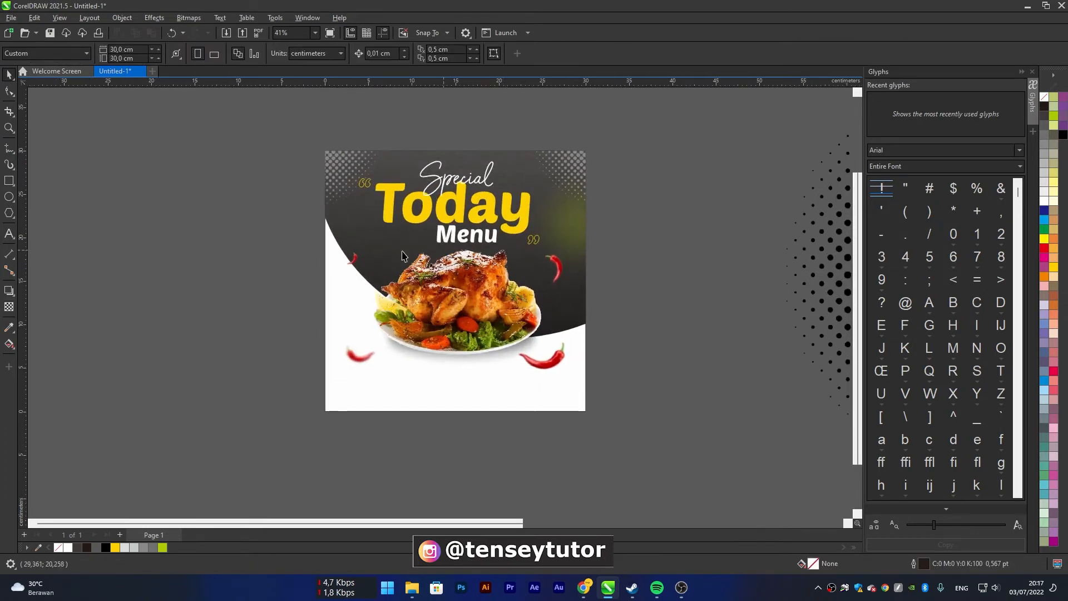
Draw a circle about 17.7 cm wide beside the poster, fill it with red and remove its outline
left_click(9, 197)
left_click_drag(122, 199, 277, 348)
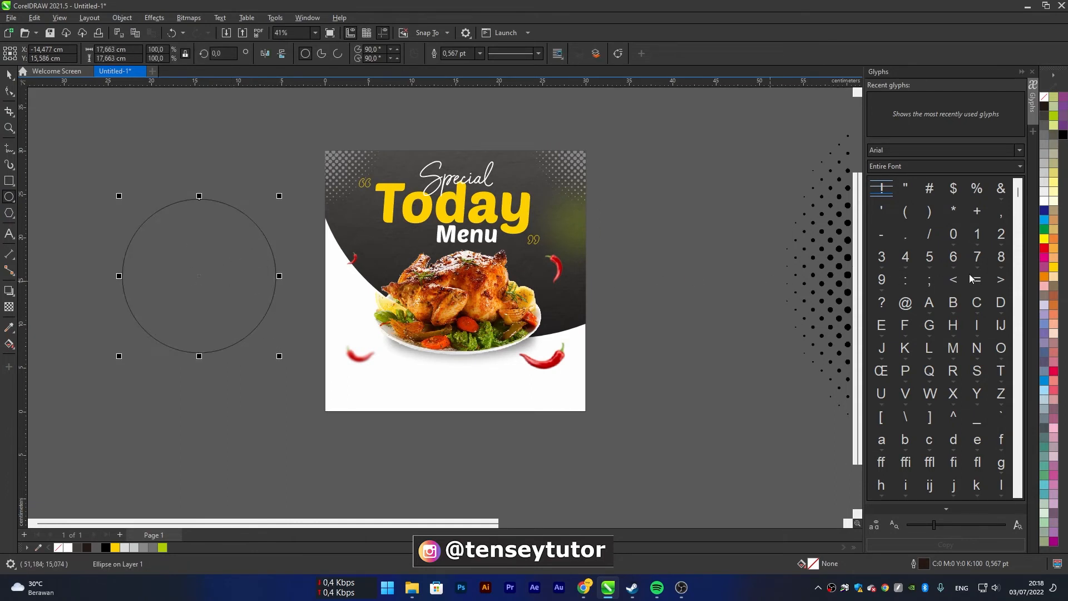
left_click(1046, 249)
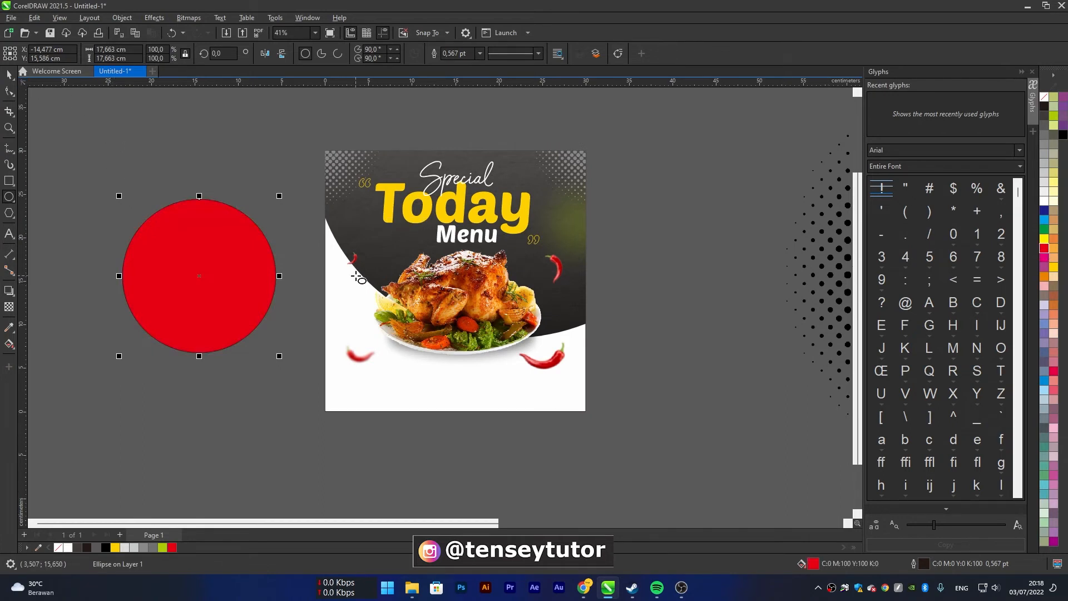
right_click(1045, 99)
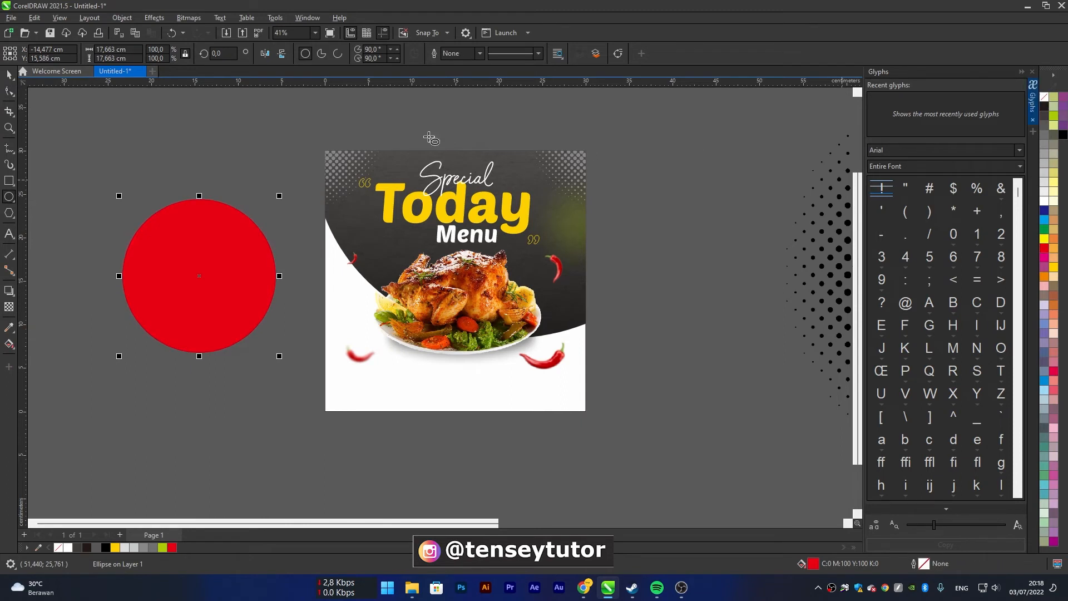
Convert the red circle to a 200 dpi CMYK bitmap and apply a Gaussian Blur with a 230.4 pixel radius
left_click(189, 17)
left_click(195, 33)
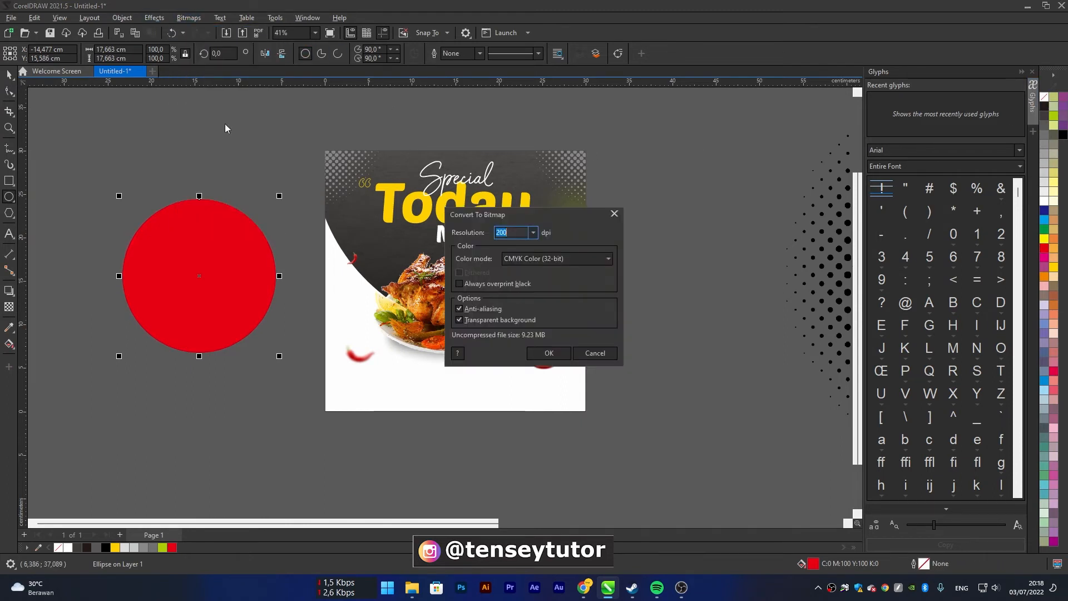
left_click(549, 353)
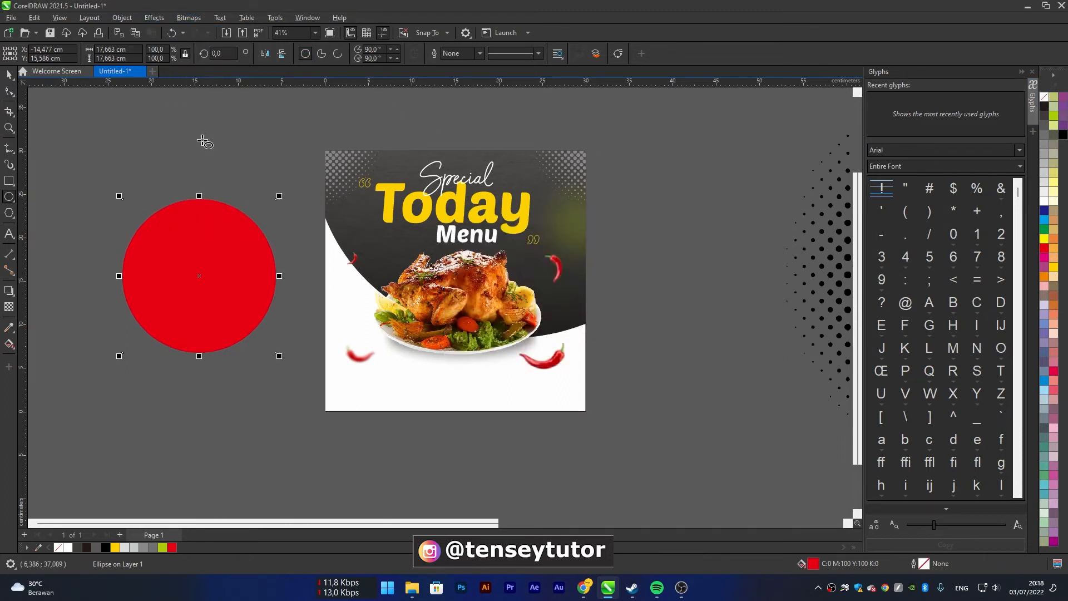
left_click(154, 18)
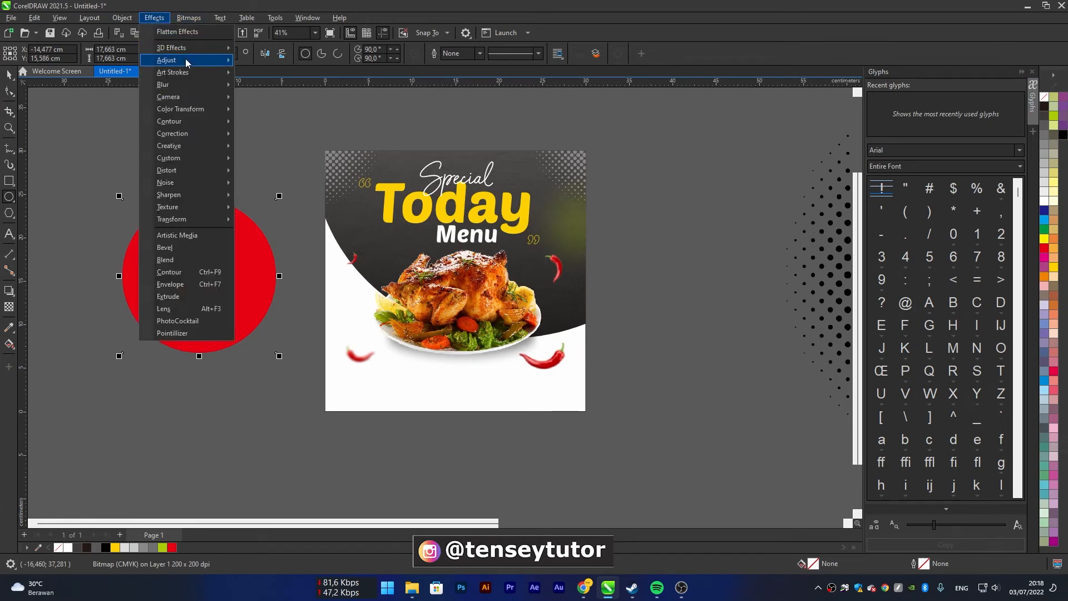
mouse_move(187, 63)
mouse_move(208, 87)
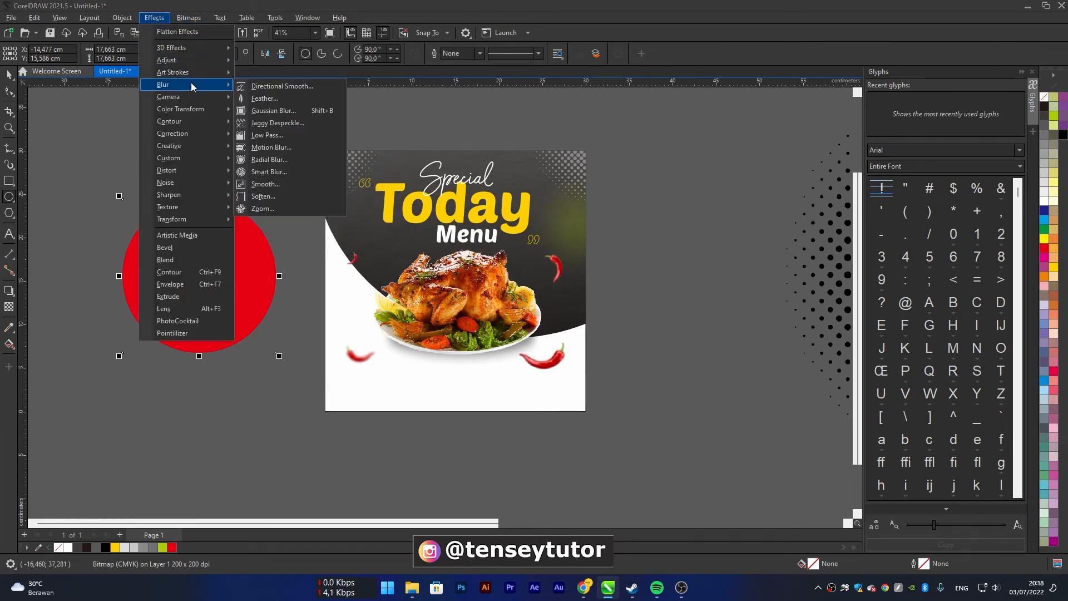
left_click(287, 112)
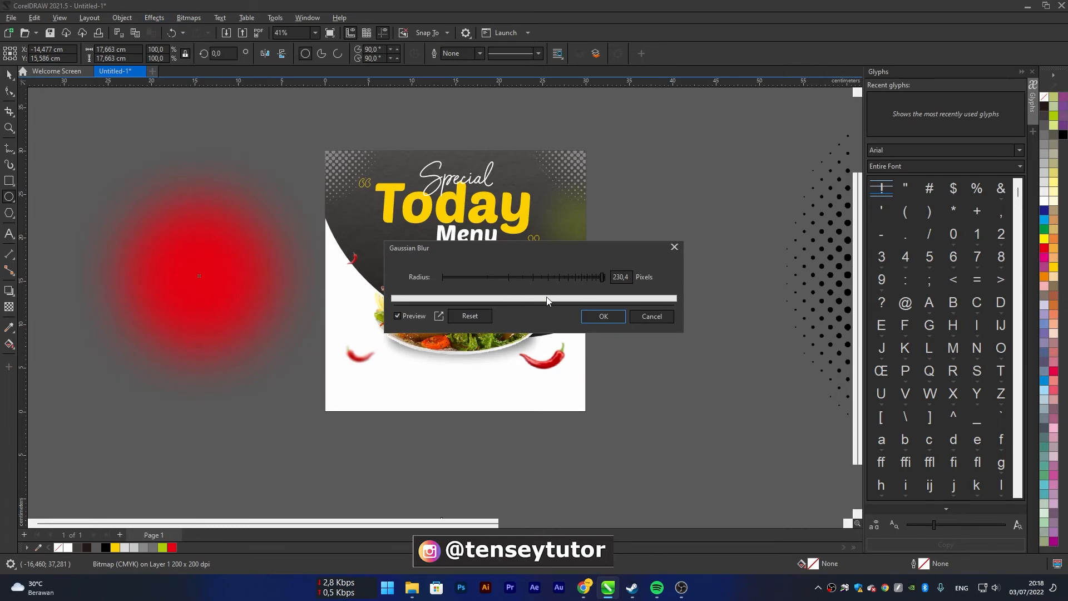
left_click(594, 314)
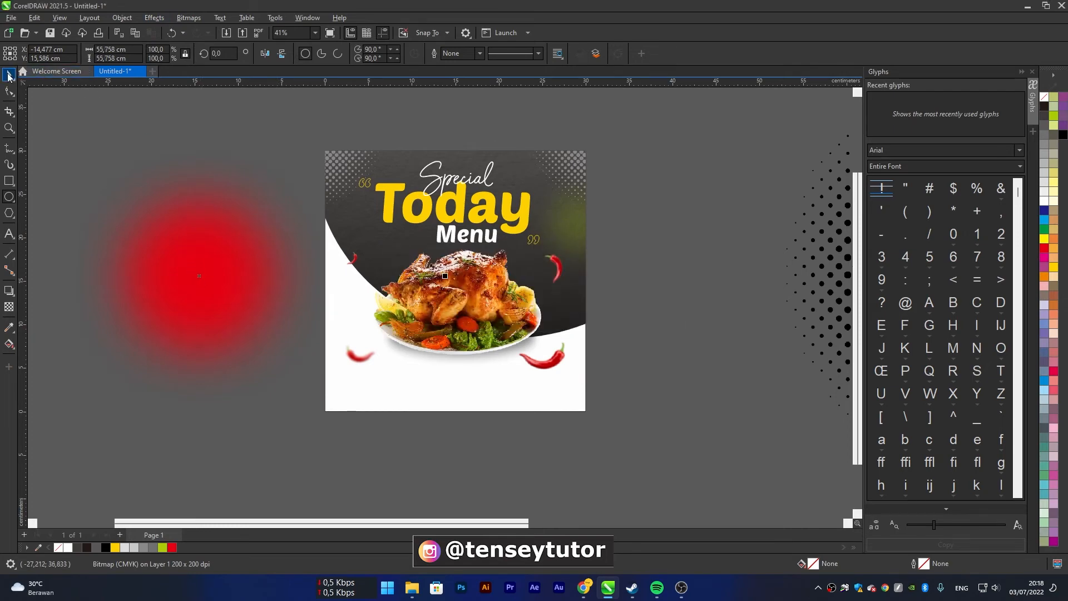
Scale the blurred red glow down to about 18.5 cm and place it at the poster's left side, beside "Today"
scroll(236, 203, "down", 2)
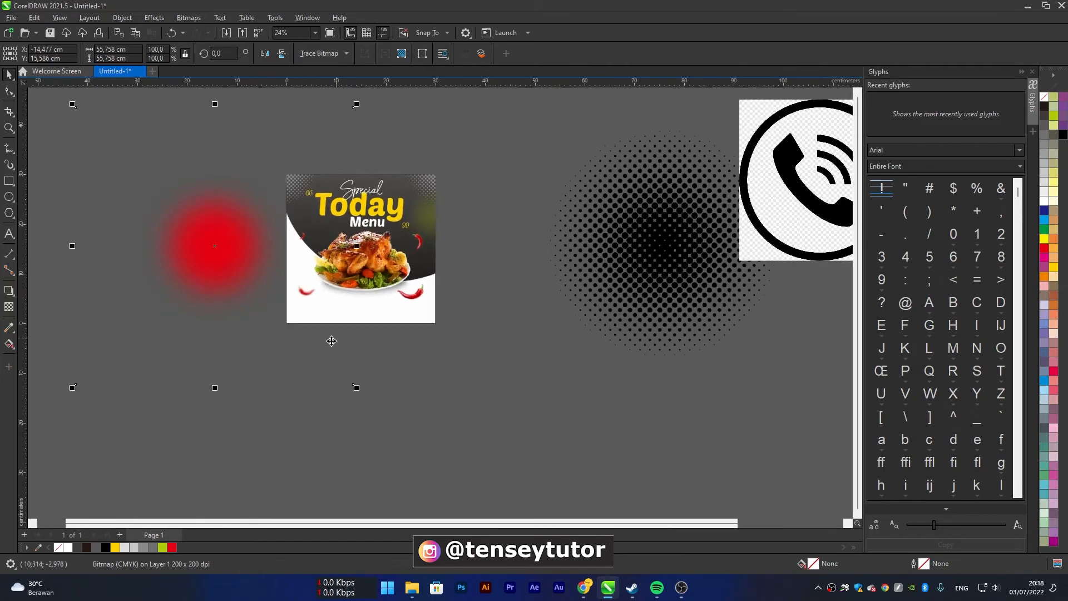
left_click_drag(359, 391, 173, 203)
left_click_drag(155, 165, 325, 225)
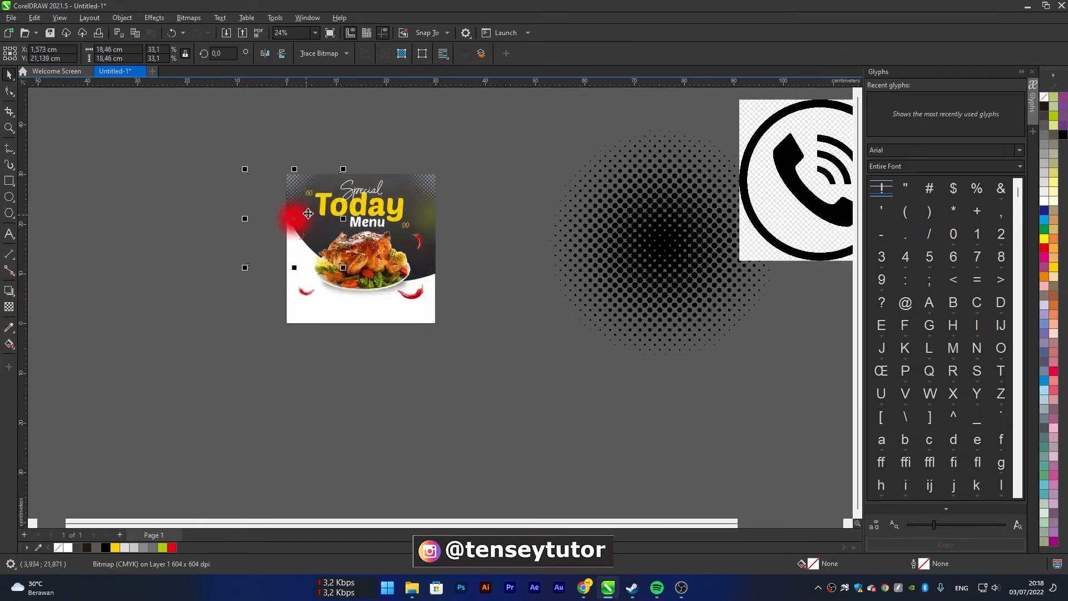
scroll(325, 225, "up", 3)
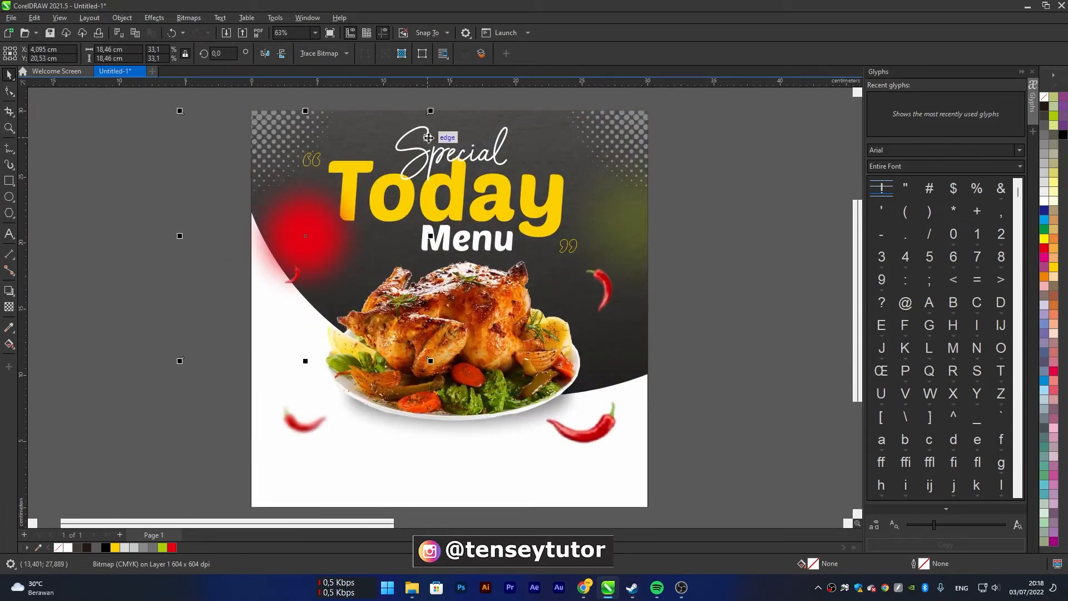
left_click_drag(432, 328, 436, 323)
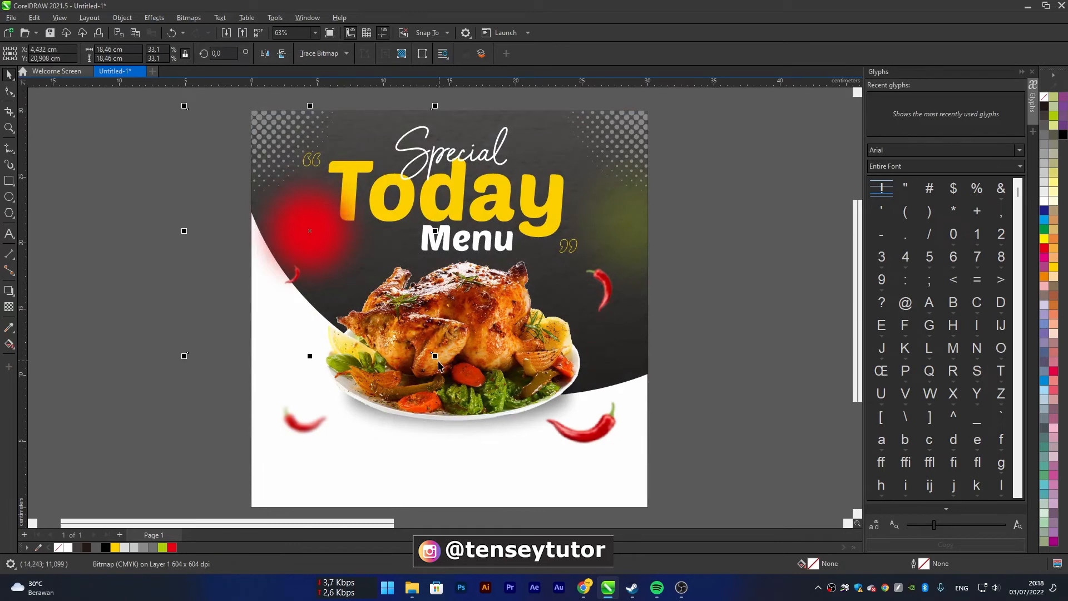
Reduce the red glow to about 16.2 cm and PowerClip it inside the dark background shape
key("Escape")
left_click(329, 265)
left_click_drag(435, 356, 419, 338)
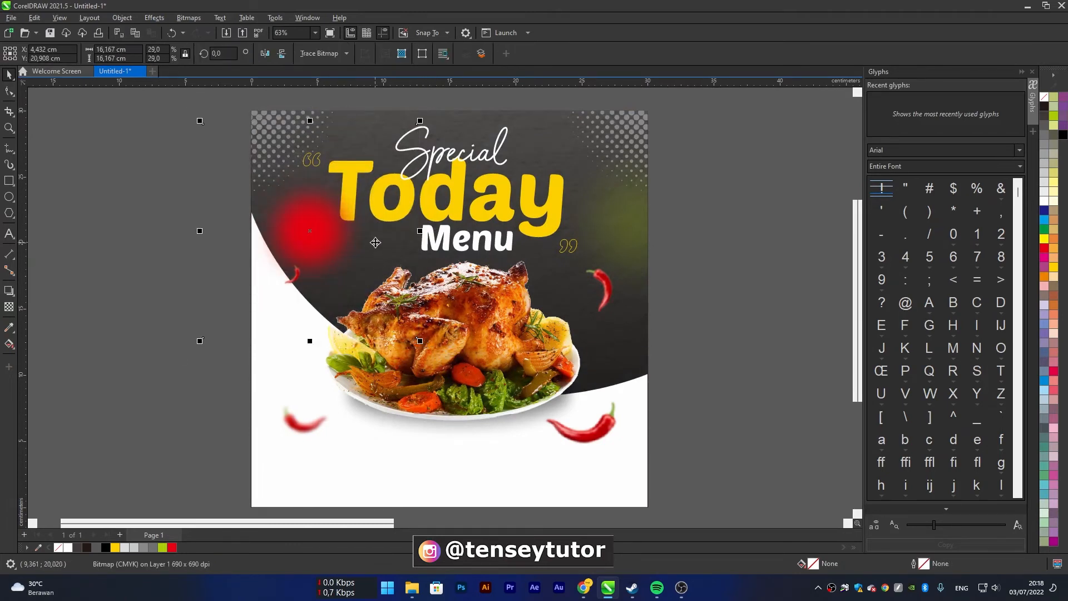
right_click(316, 227)
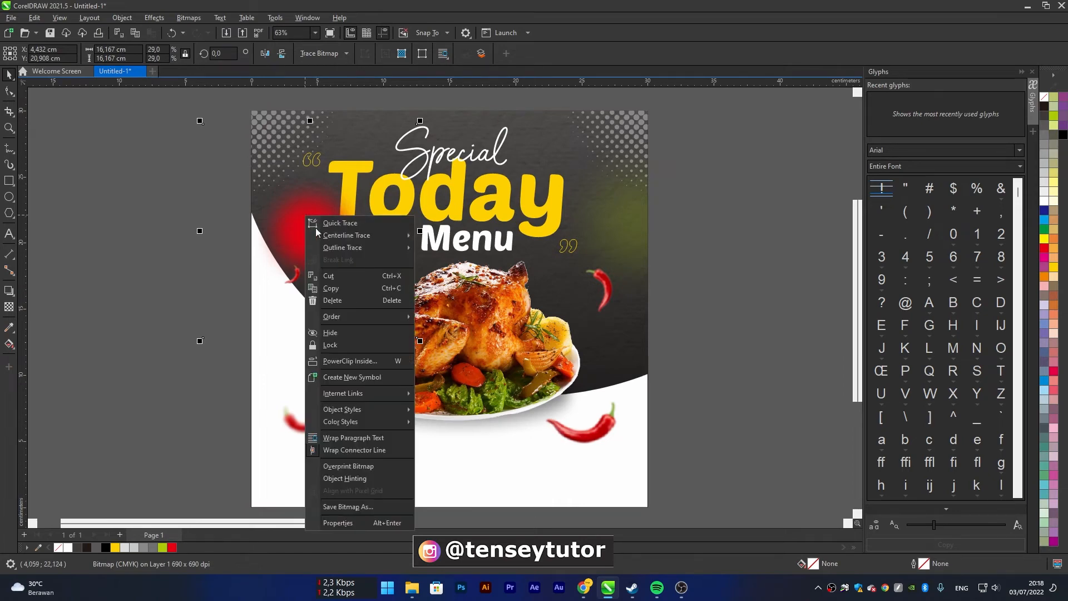
left_click(371, 362)
left_click(576, 165)
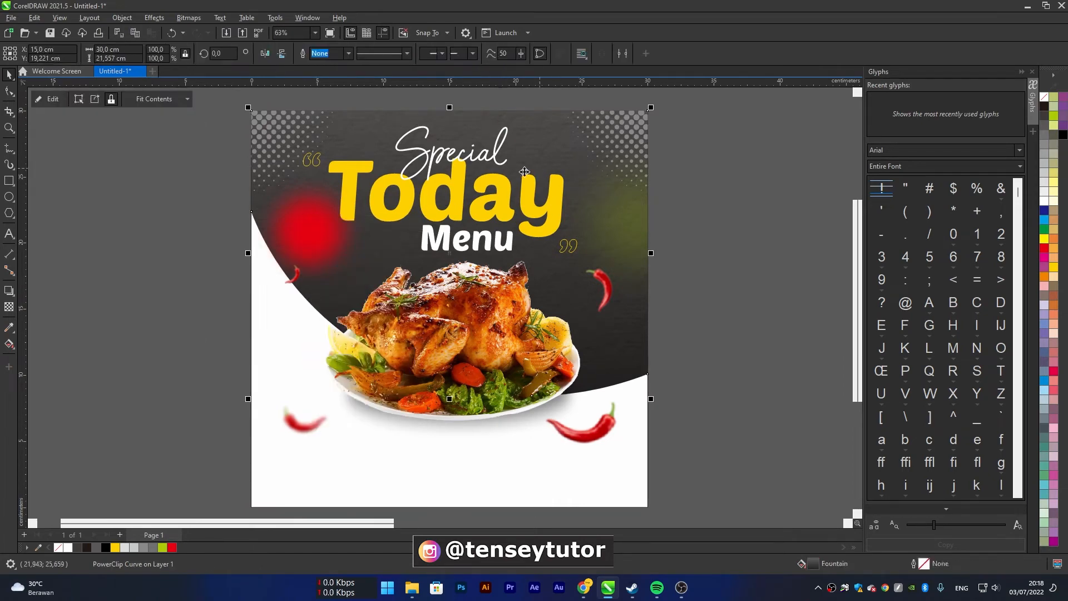
Edit the background's PowerClip contents, apply a uniform transparency of 80 to the red glow and finish editing
left_click(53, 99)
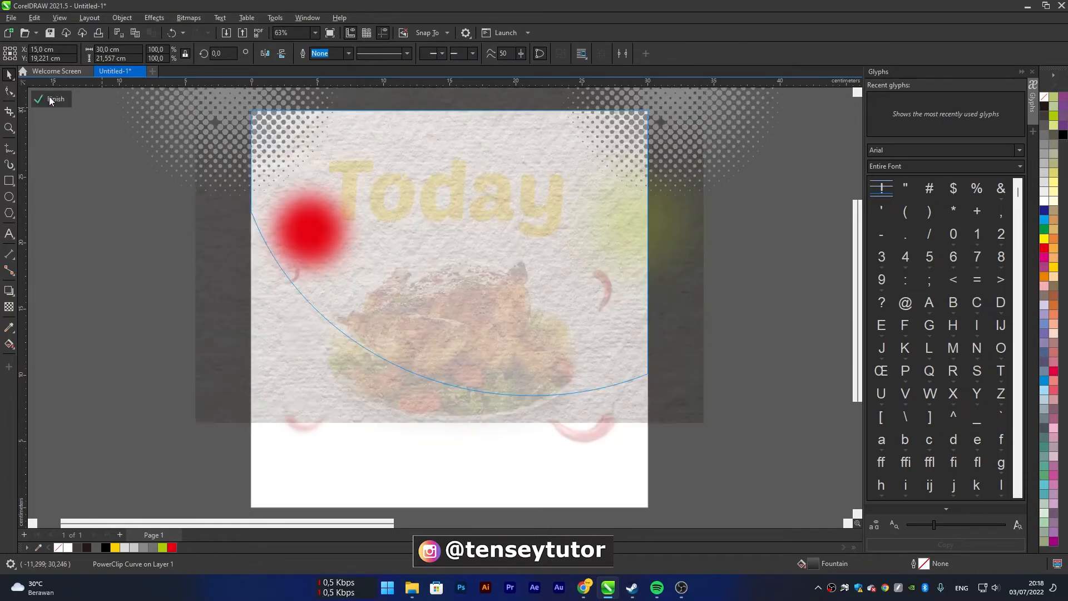
left_click(327, 237)
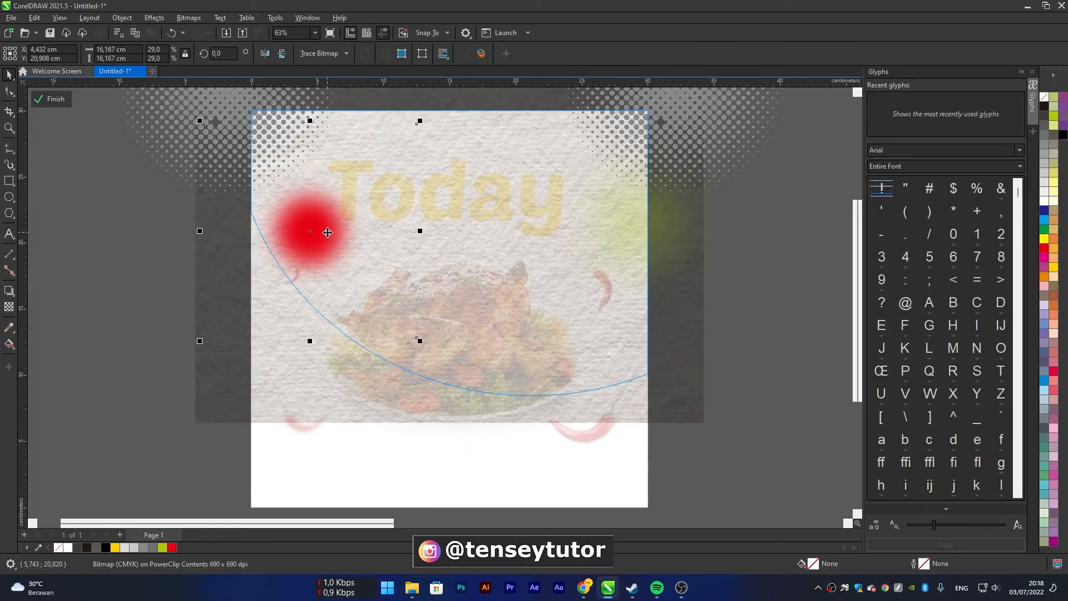
left_click(10, 307)
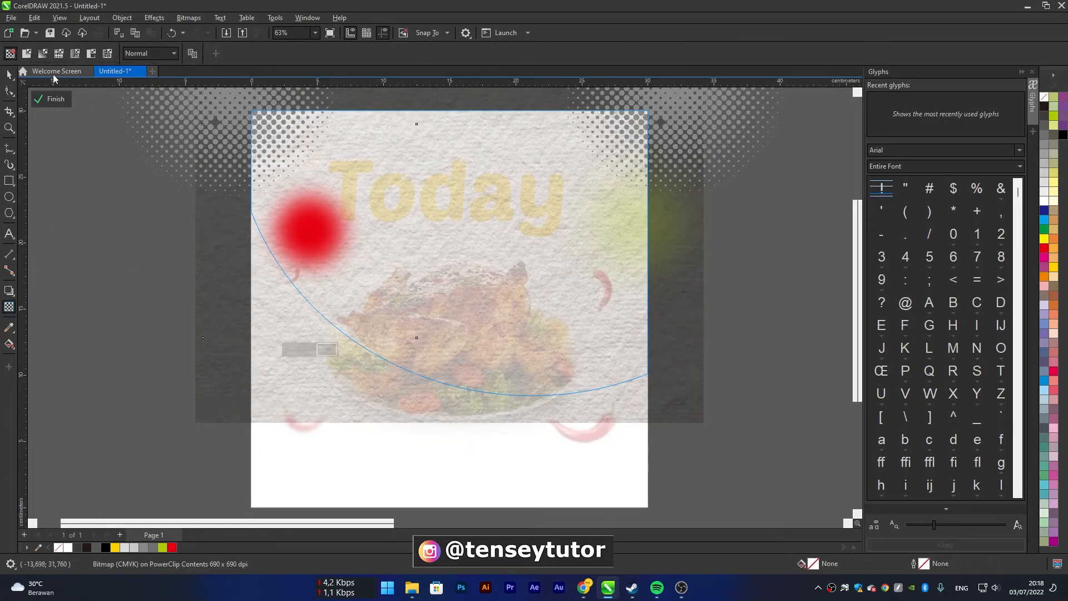
left_click(26, 53)
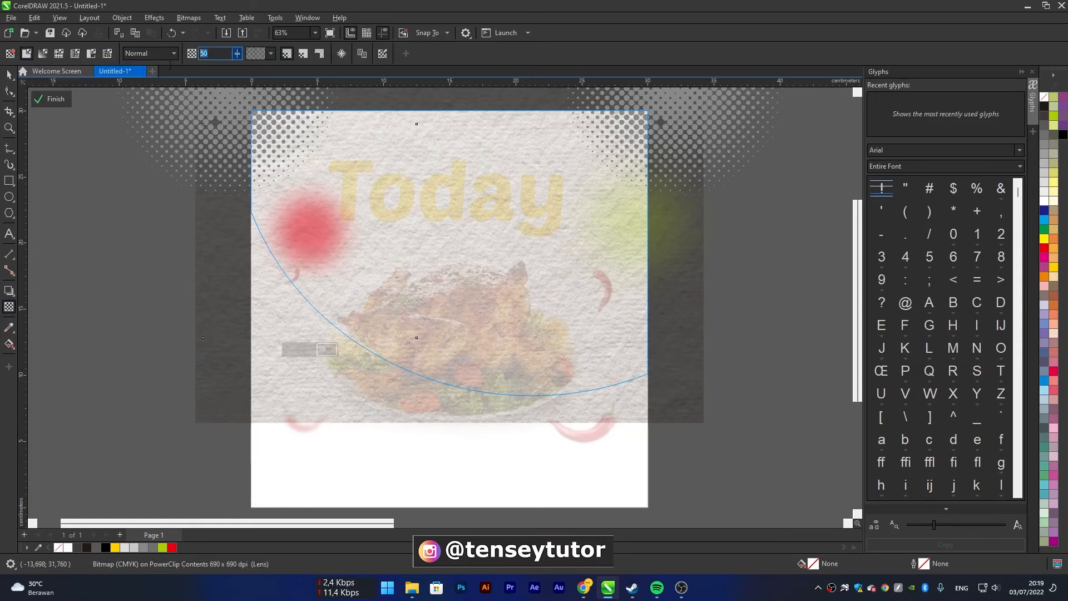
key("Return")
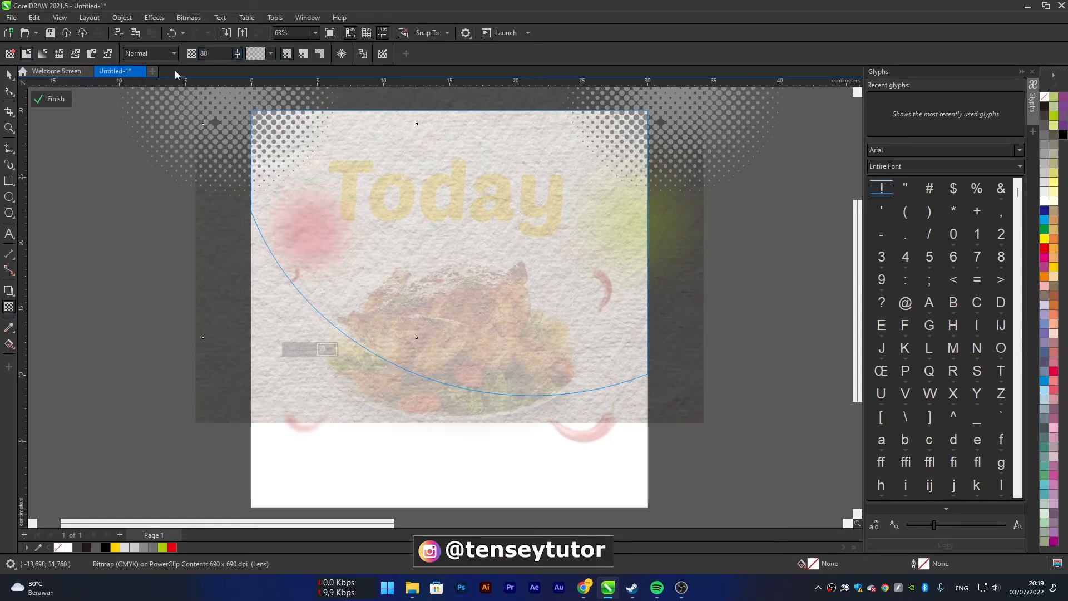
left_click(49, 99)
key("space")
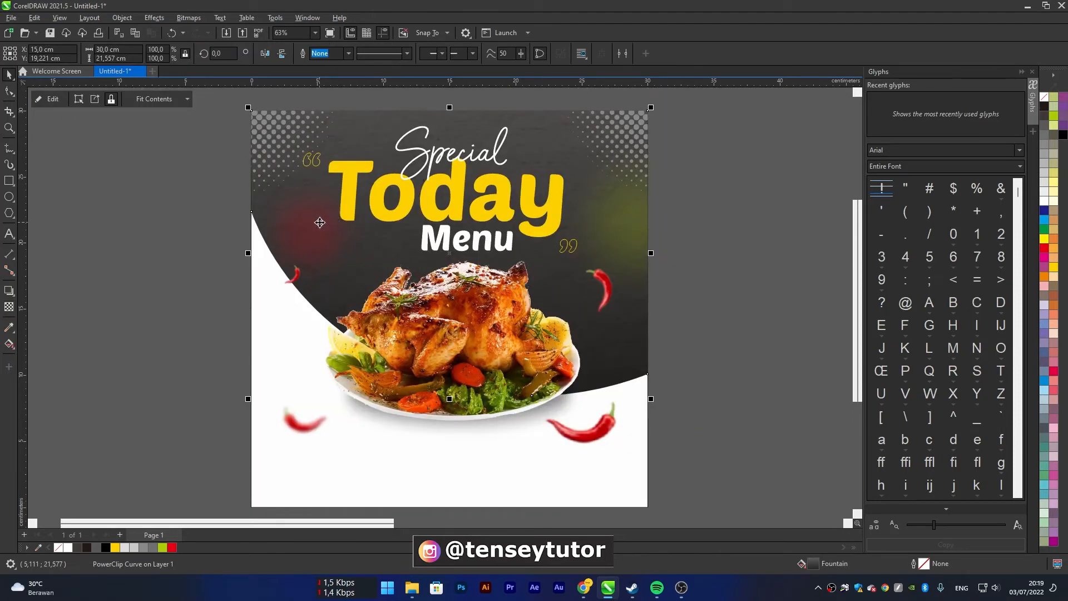
Reopen the PowerClip contents, set the red glow's transparency to 90, finish editing and deselect the background
left_click(79, 101)
left_click(308, 219)
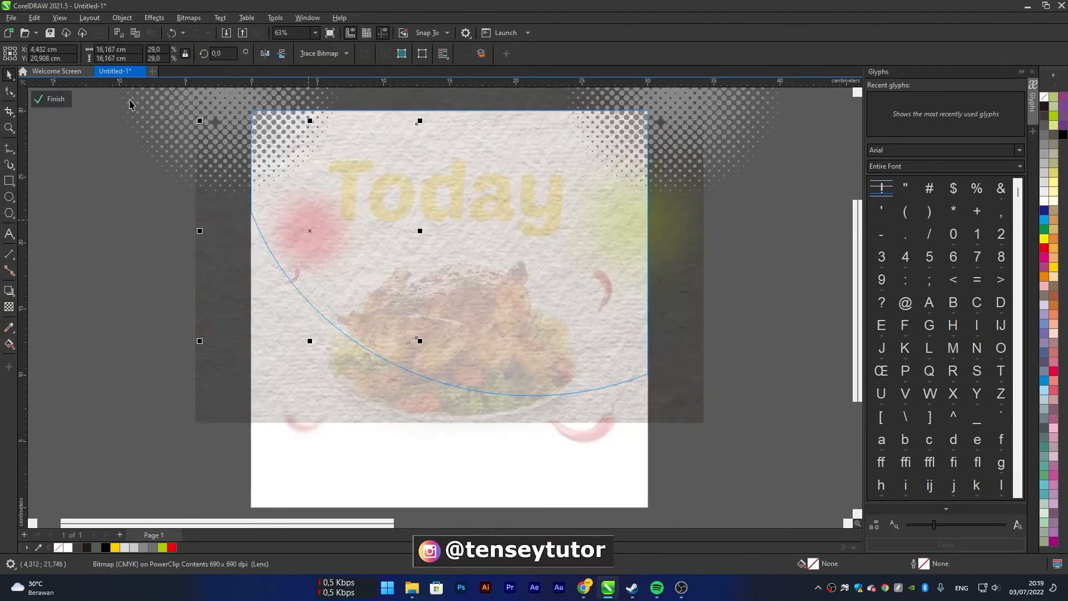
left_click(9, 307)
left_click_drag(213, 55, 137, 73)
type("90")
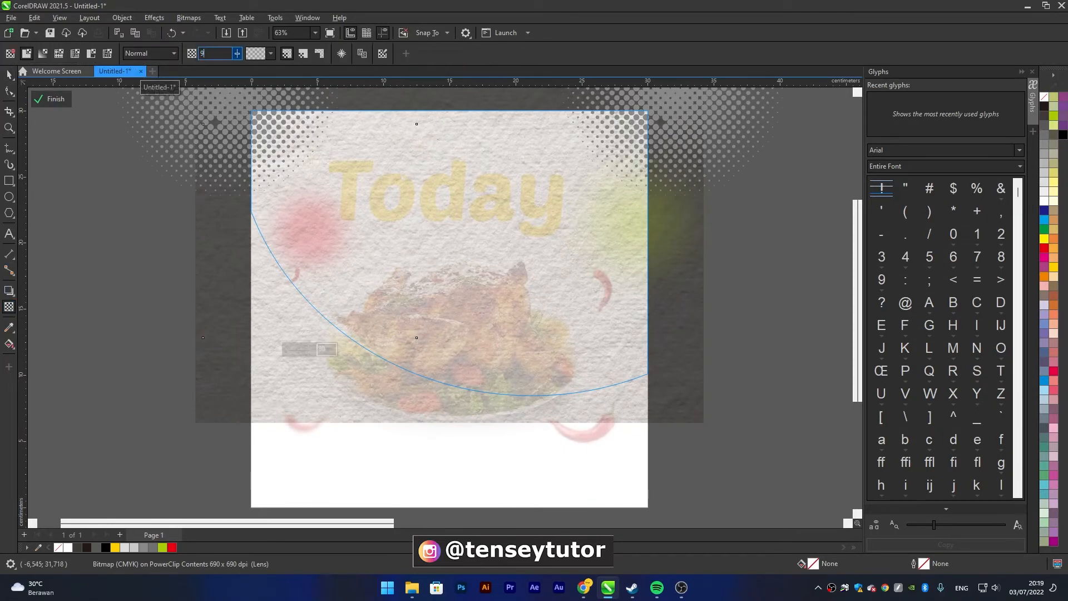
key("Return")
left_click(51, 99)
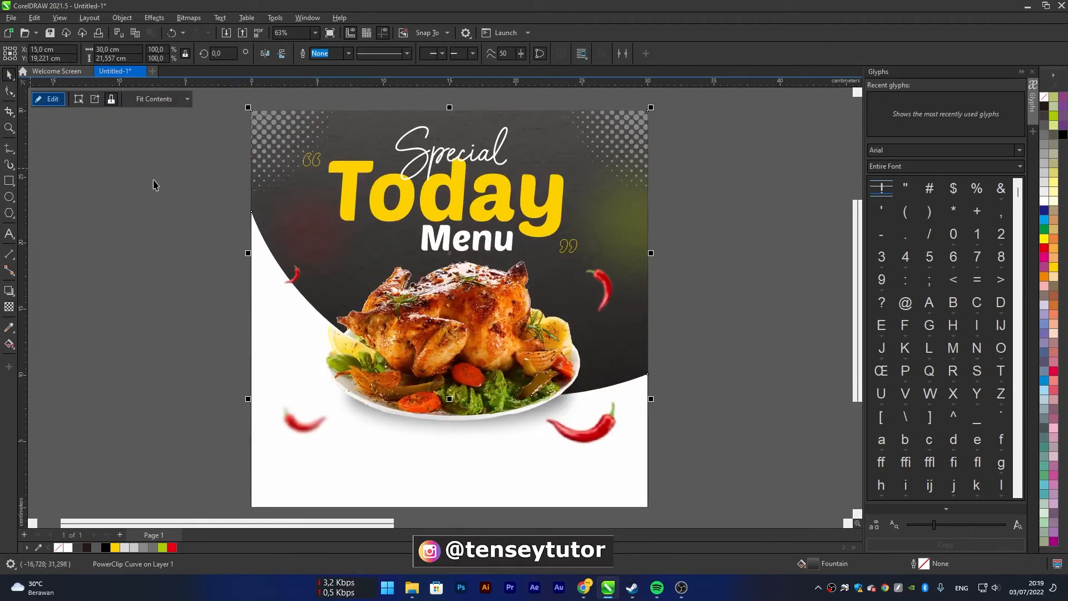
left_click(188, 254)
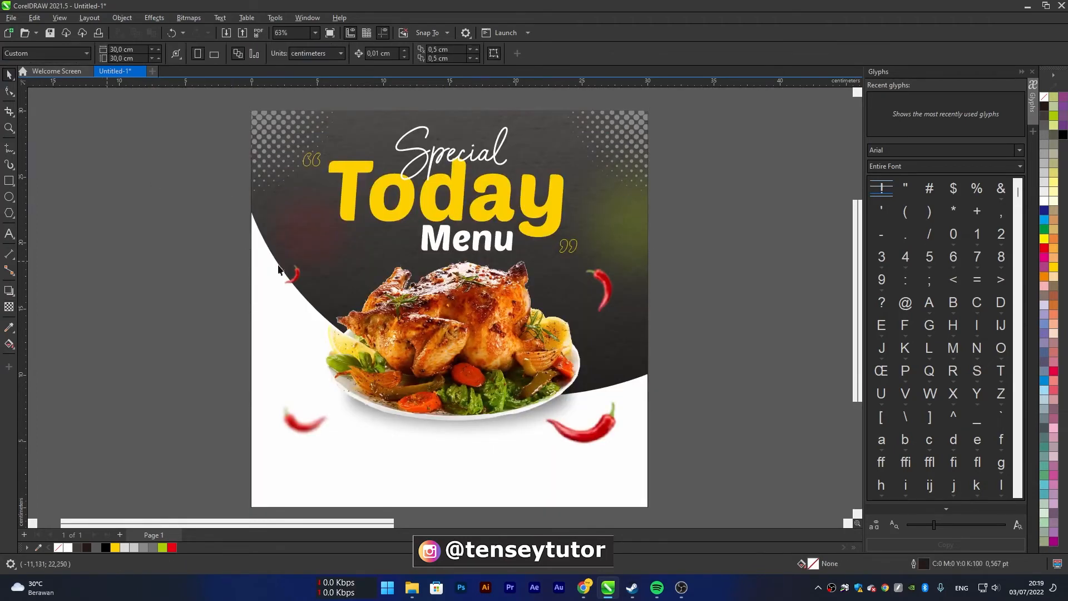
Move the phone icon bitmap away from the spare halftone circle and delete that halftone
scroll(460, 253, "down", 3)
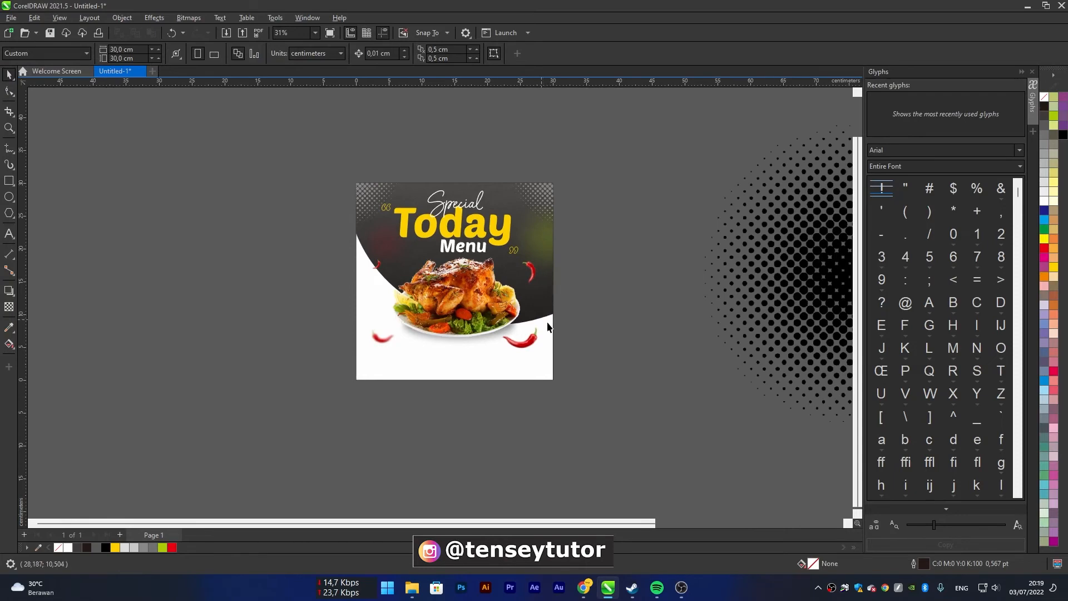
scroll(596, 298, "down", 3)
left_click(775, 249)
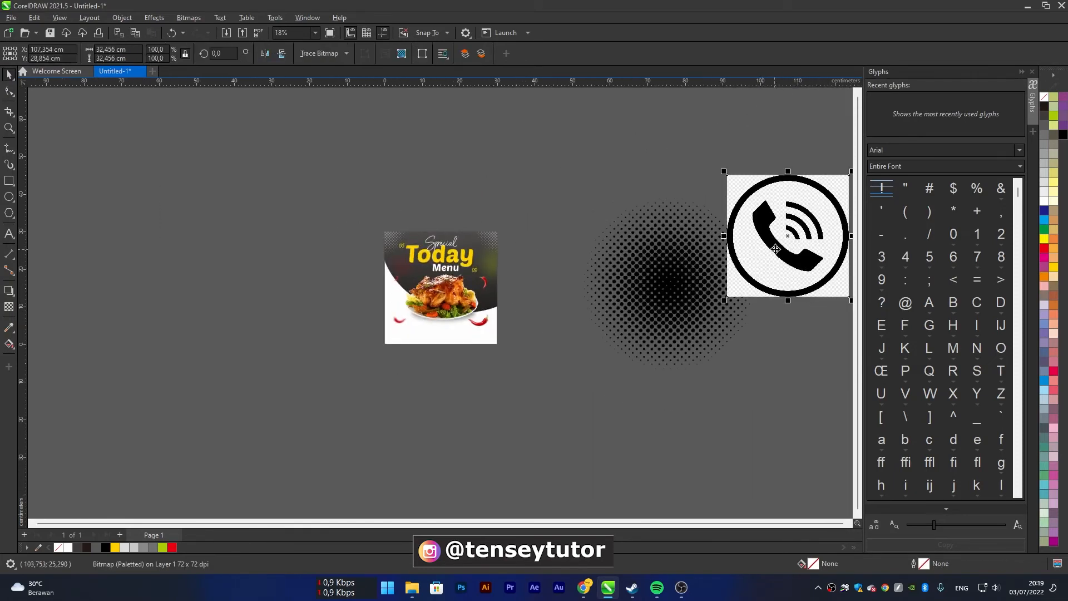
left_click_drag(776, 249, 575, 398)
left_click(676, 288)
key("Delete")
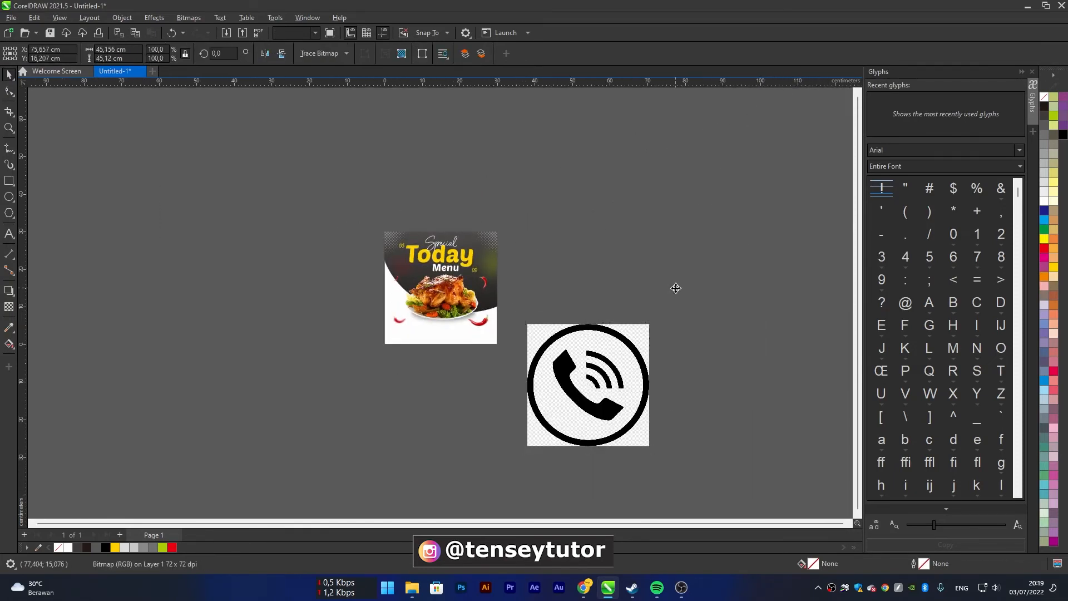
Place the phone icon bitmap beside the poster, outline trace it as Clipart and delete the original bitmap
left_click_drag(624, 369, 576, 253)
scroll(507, 360, "up", 1)
right_click(577, 251)
mouse_move(631, 286)
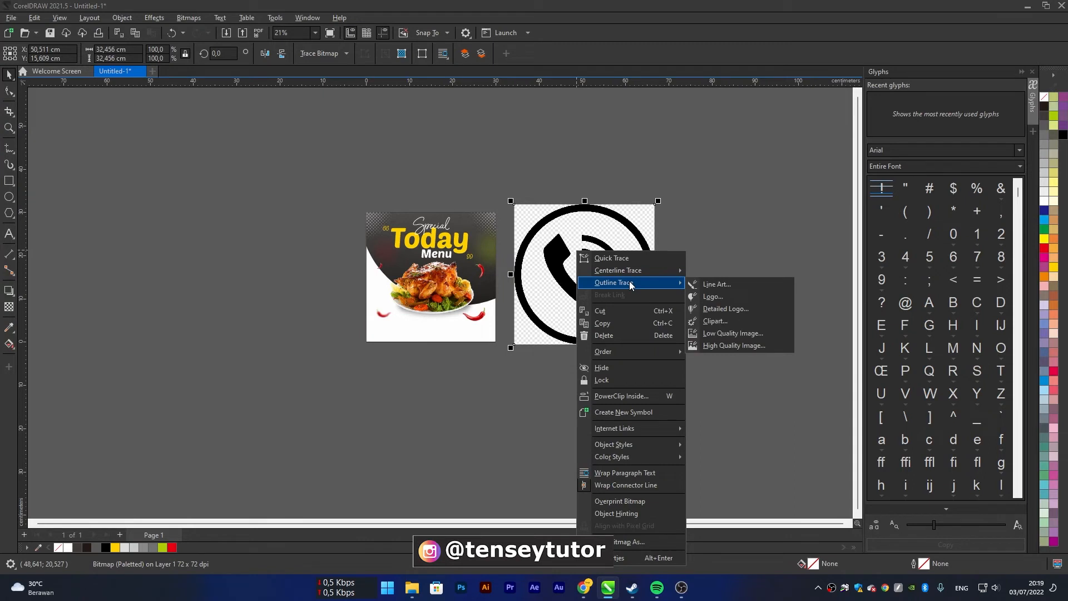
left_click(740, 320)
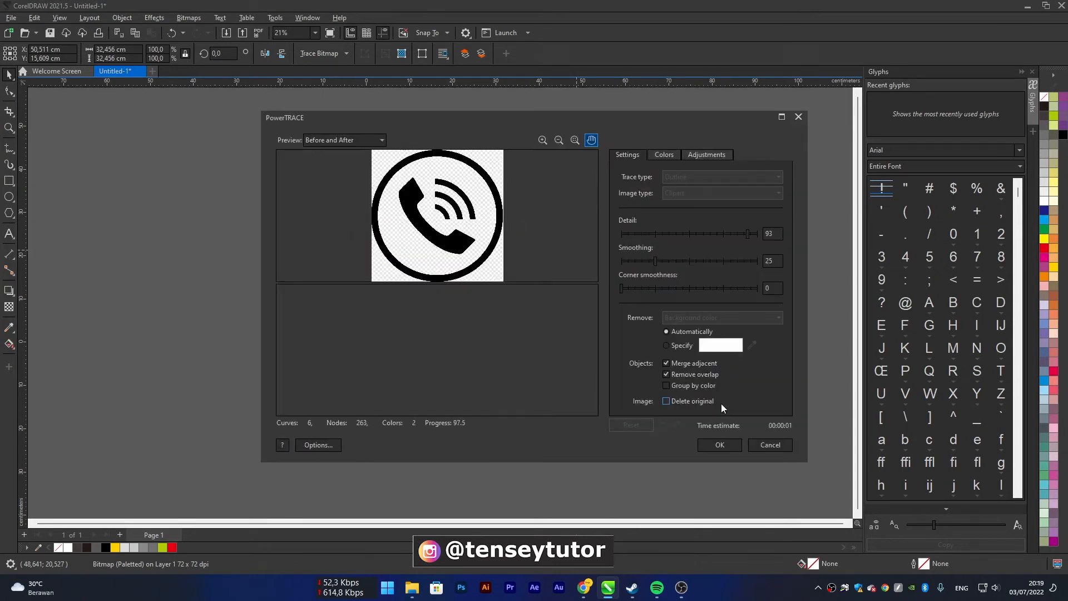
left_click(719, 446)
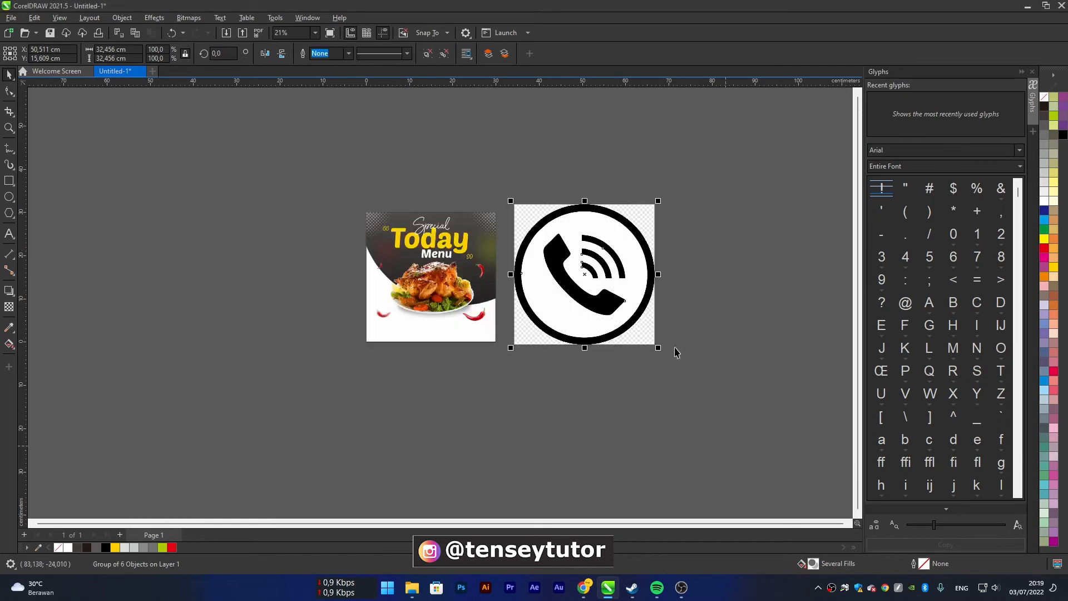
left_click(593, 301)
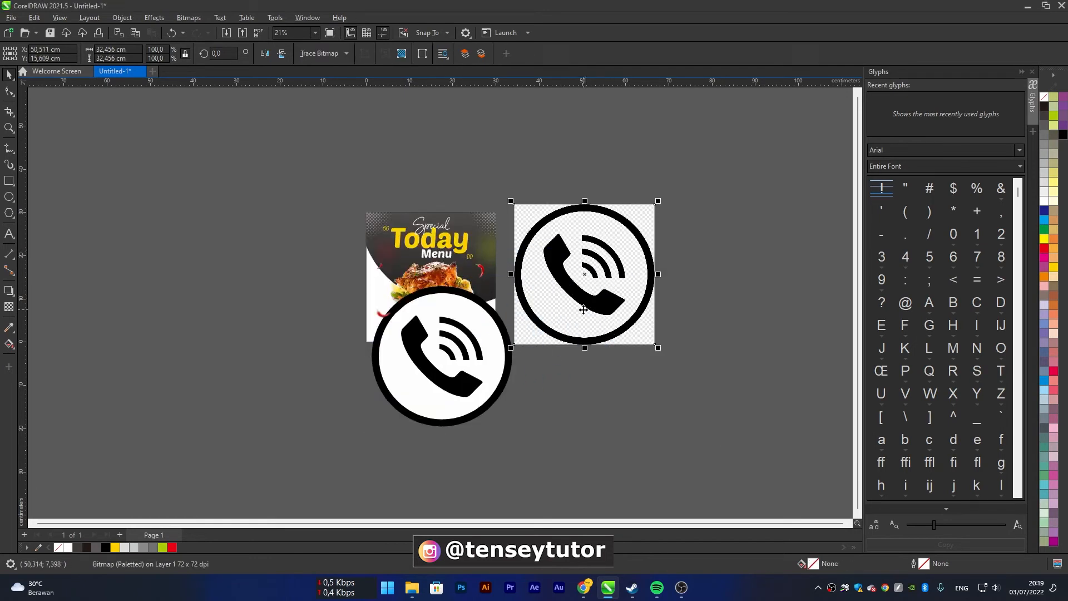
key("Delete")
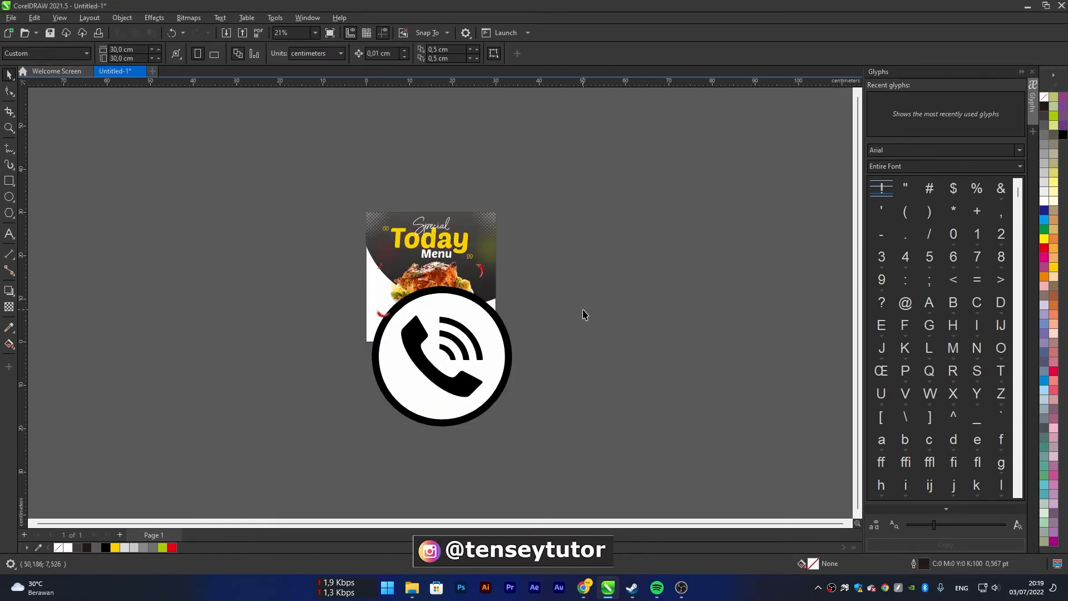
Scale the traced phone icon down to about 9.2 cm and place it just outside the poster's lower-left corner
left_click(505, 329)
left_click_drag(518, 284, 303, 312)
scroll(399, 400, "up", 2)
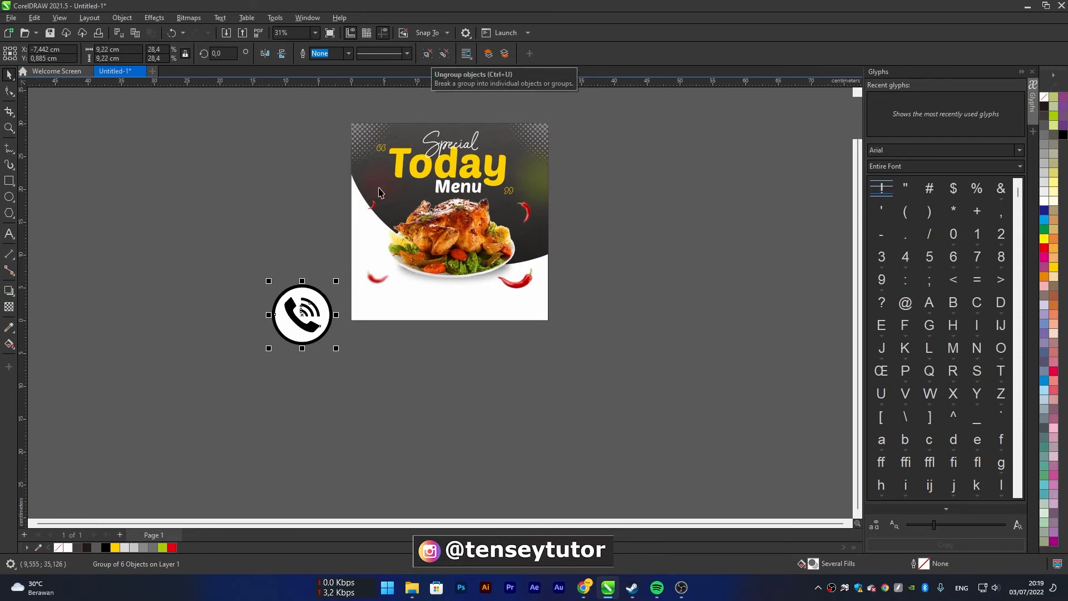
Ungroup the traced phone icon and delete its white circle and black outer ring, keeping the handset and signal waves
left_click(425, 57)
left_click(345, 351)
scroll(292, 328, "up", 2)
left_click(290, 327)
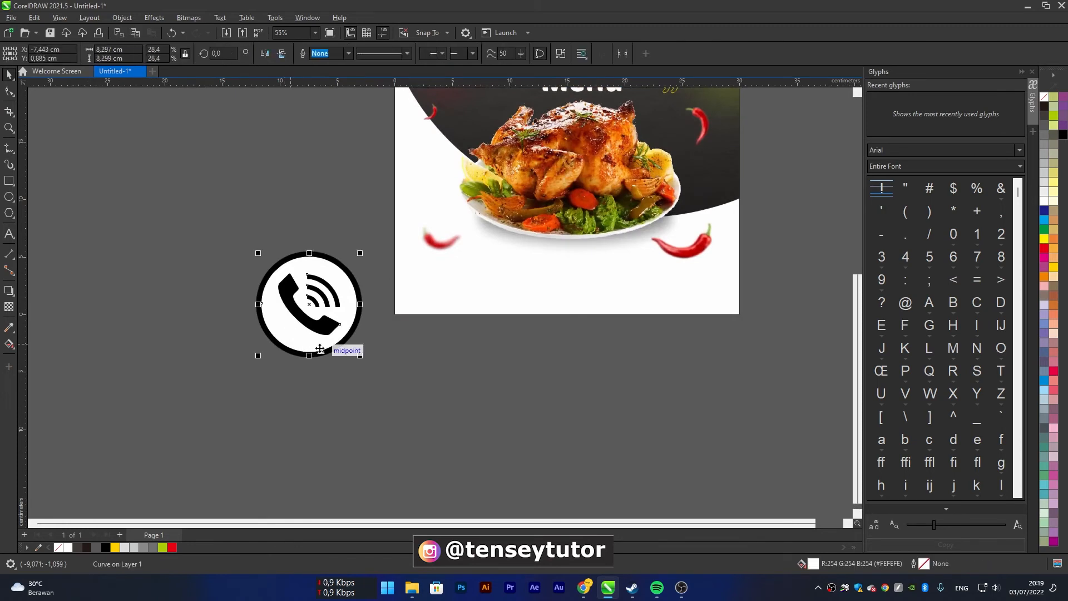
key("Delete")
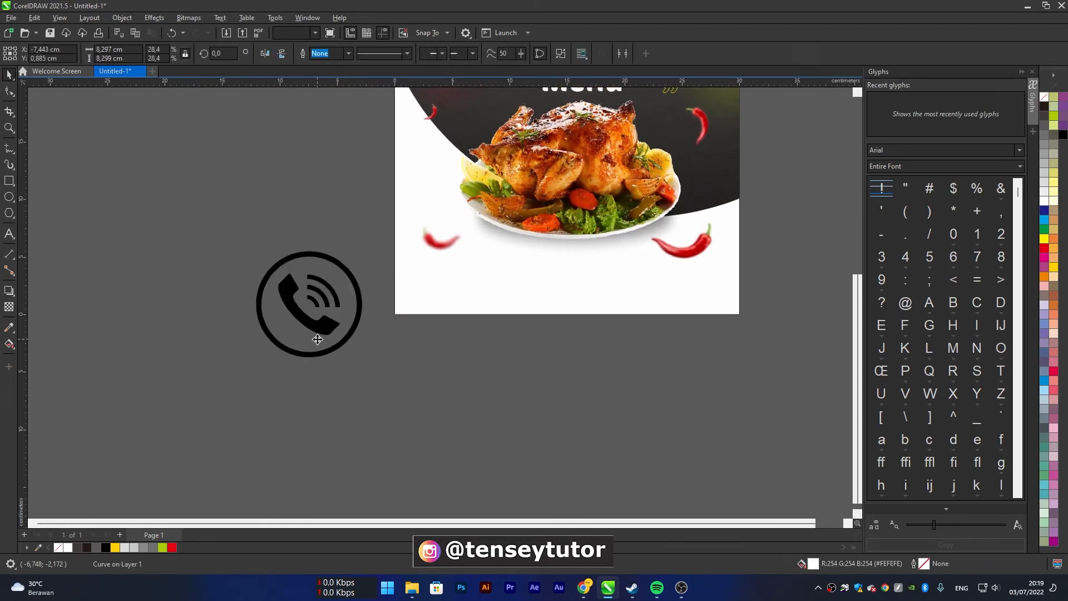
left_click(336, 348)
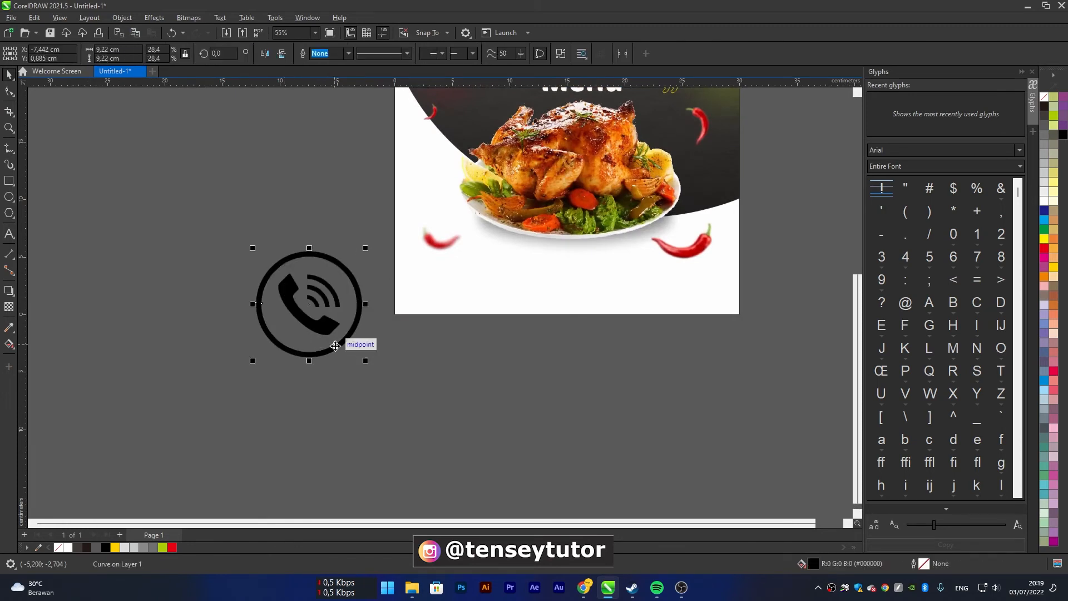
key("Delete")
Move the handset and its signal waves into the poster's lower-left corner, scale them down to a small icon and deselect them
left_click_drag(420, 413, 245, 272)
left_click_drag(326, 330, 449, 305)
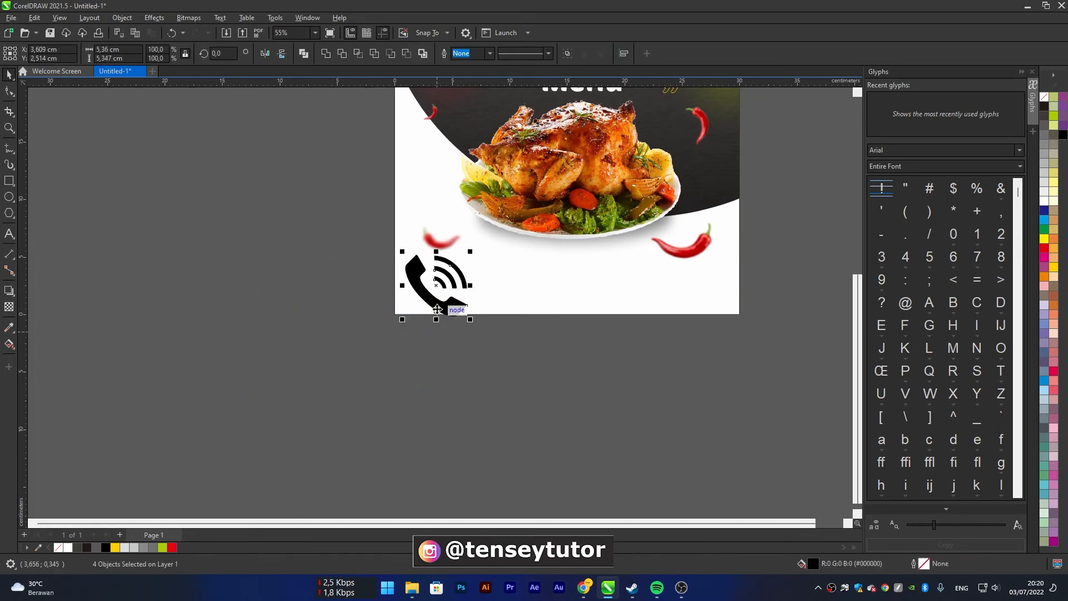
scroll(469, 294, "up", 2)
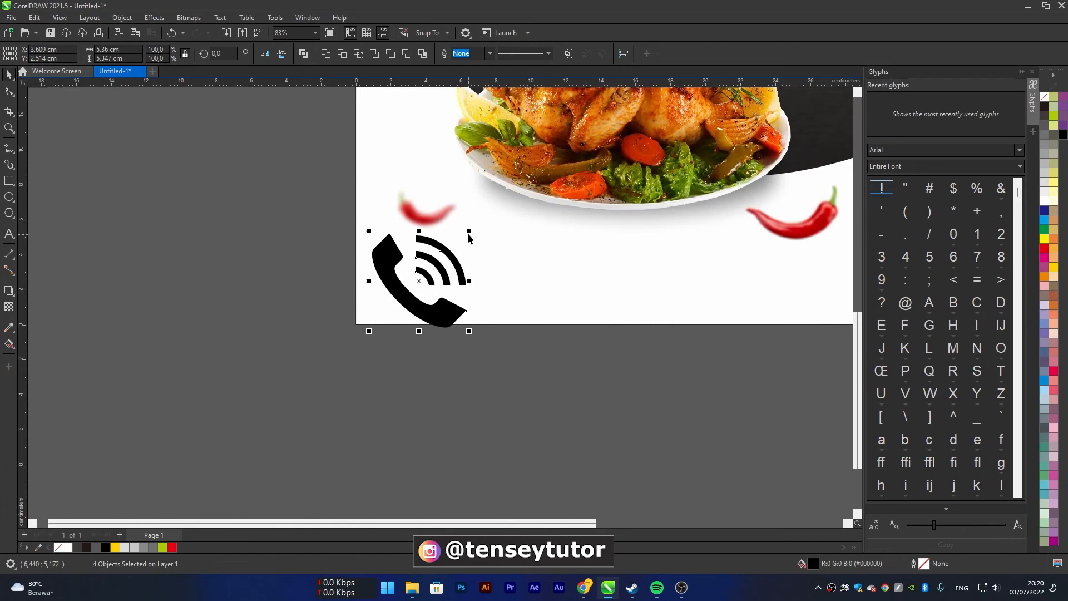
left_click_drag(470, 231, 438, 303)
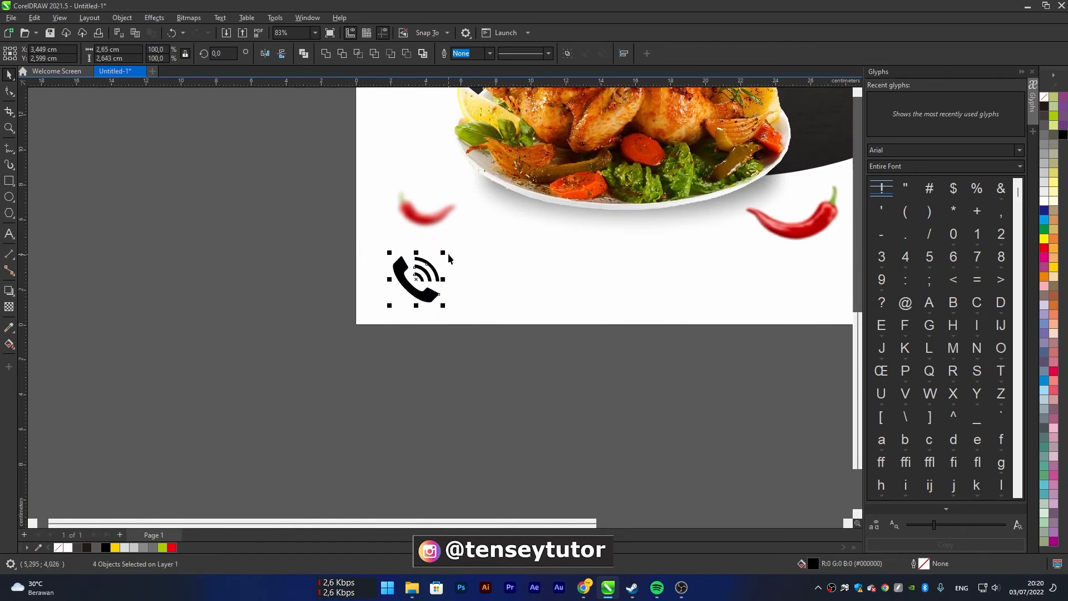
mouse_move(446, 256)
left_mouse_down()
mouse_move(416, 276)
mouse_move(430, 259)
left_mouse_up()
left_click(376, 350)
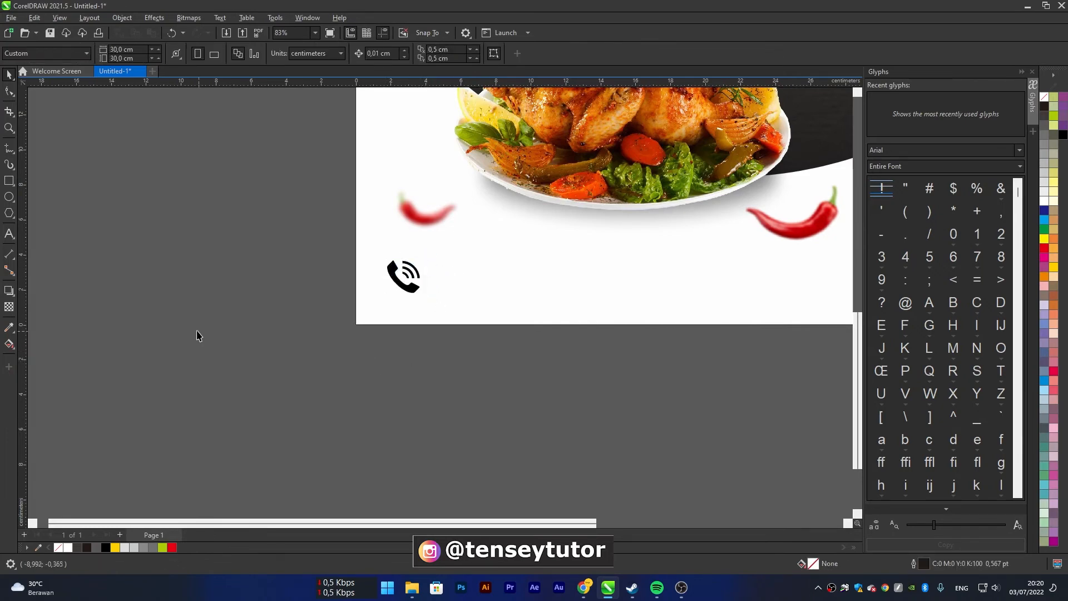
Add the text "delivery" just below the poster's bottom edge under the phone icon and select all of it for a case change
left_click(10, 234)
left_click(416, 348)
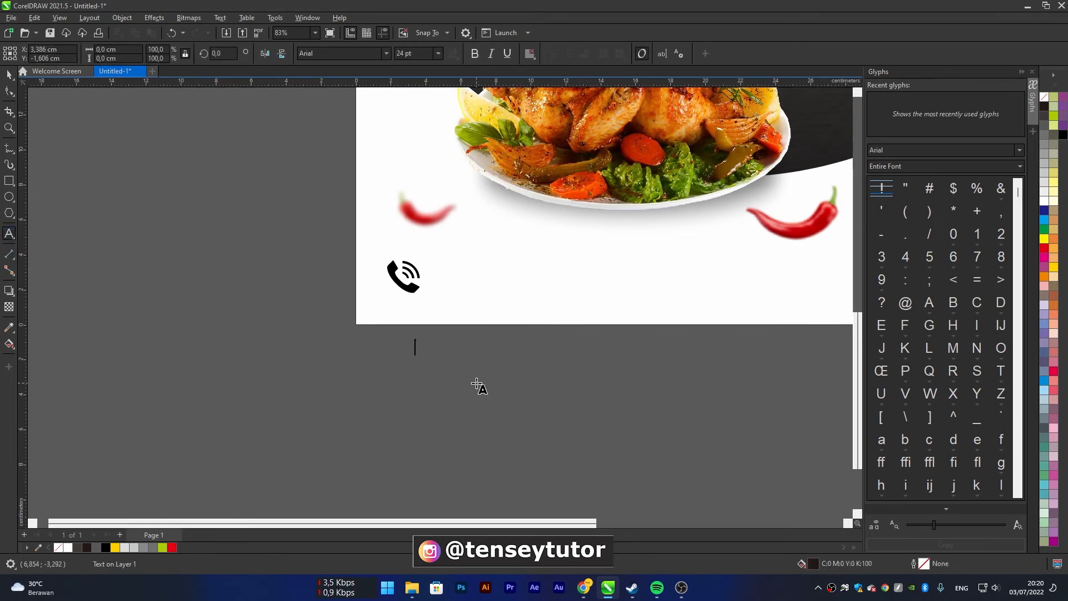
type("delivery")
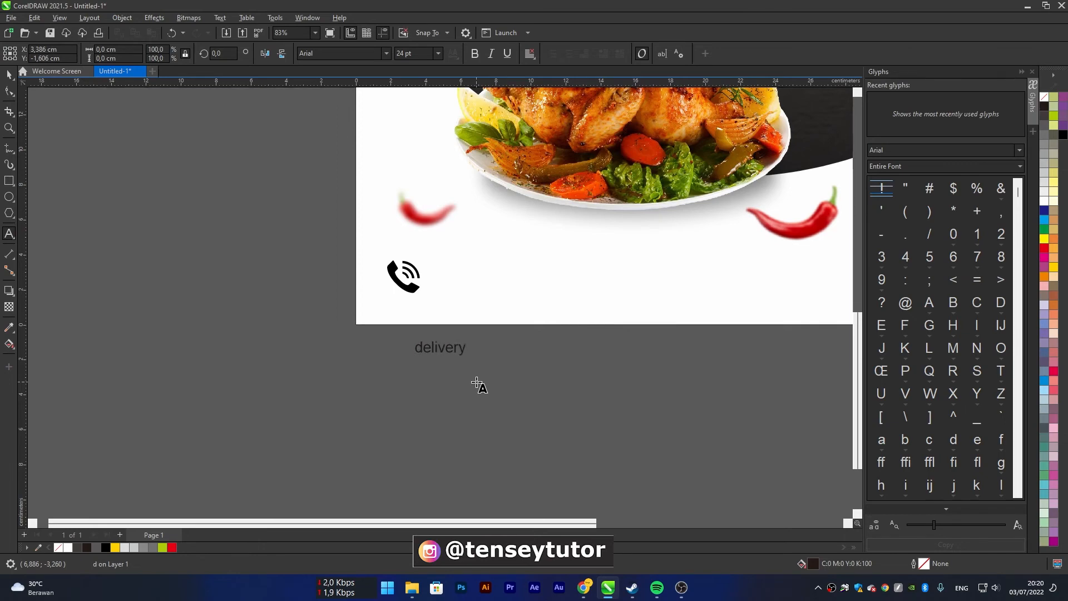
key("ctrl+a")
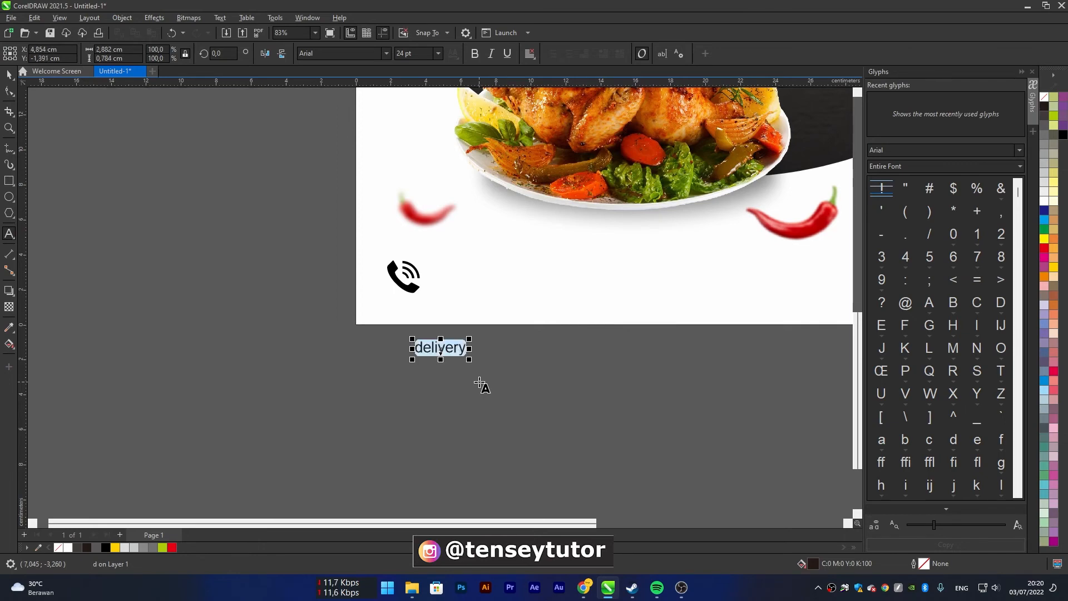
key("shift+F3")
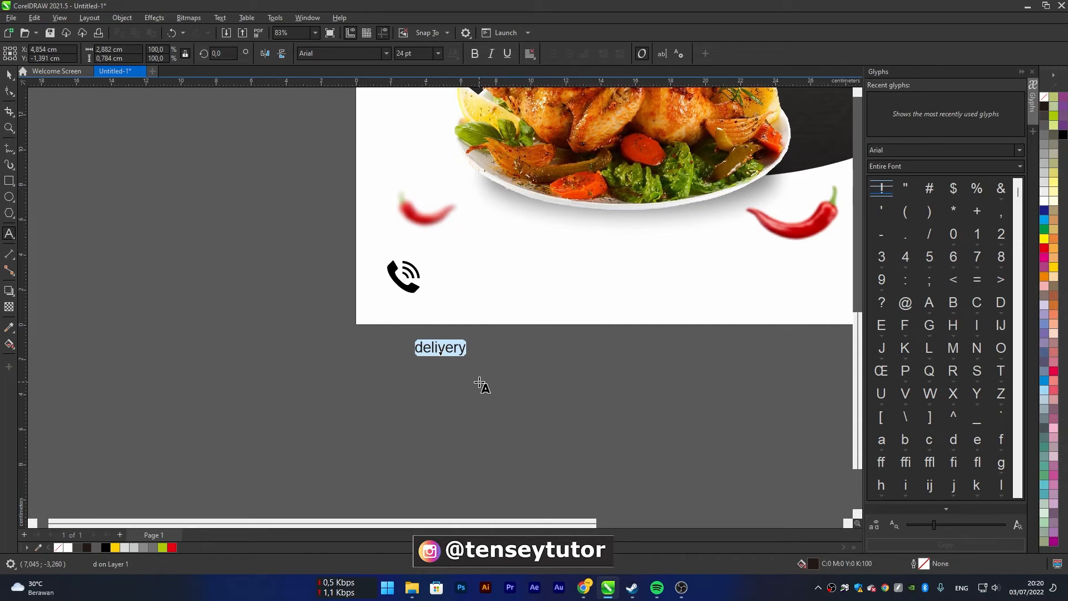
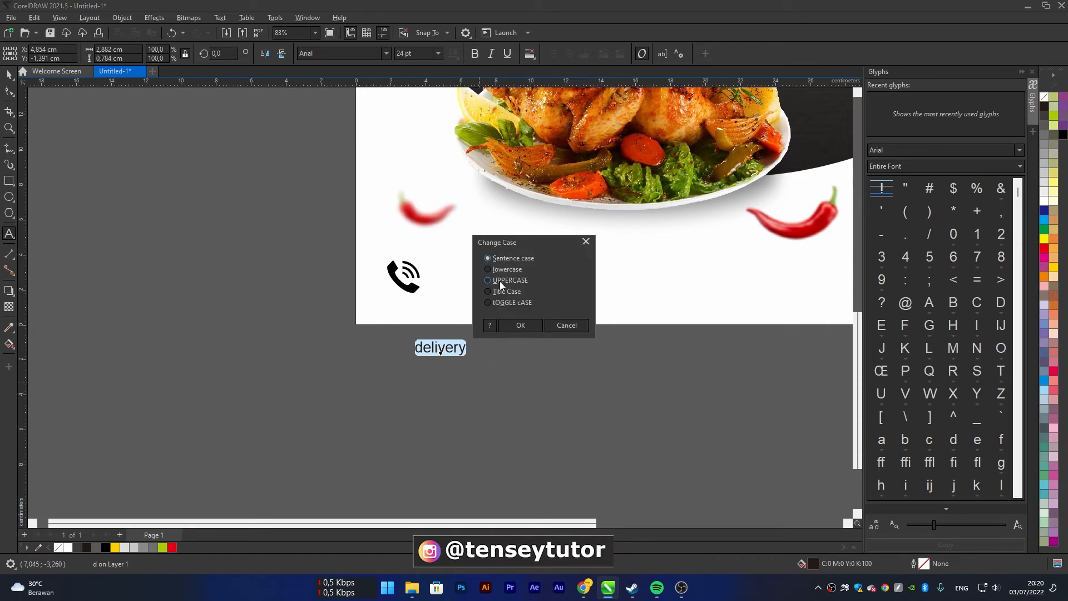
Convert the delivery text to uppercase and move it inside the poster, just beside the phone icon
left_click(519, 326)
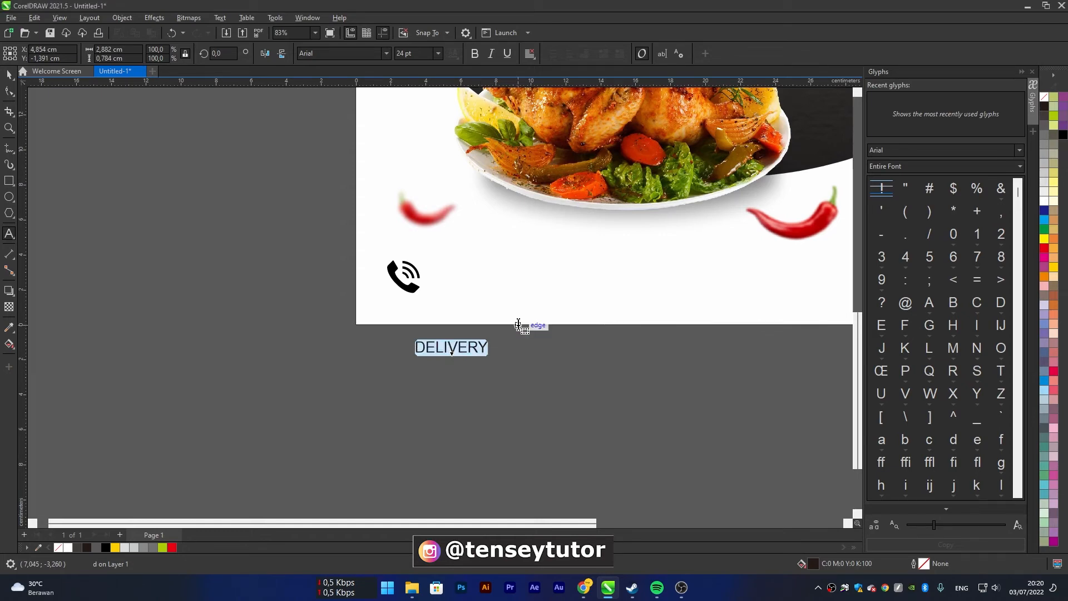
left_click(9, 74)
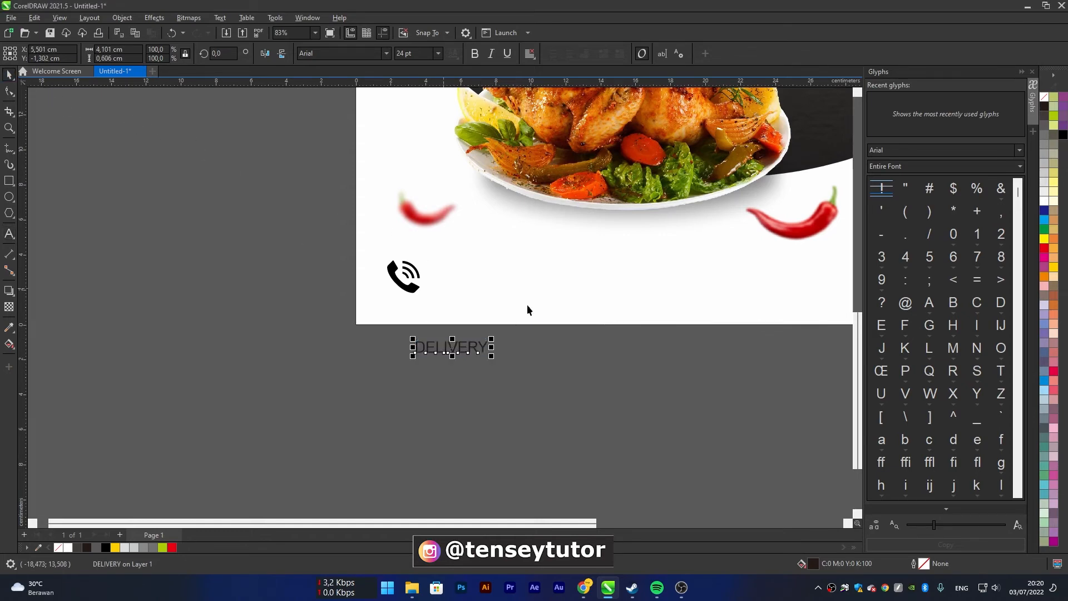
left_click_drag(468, 352, 484, 276)
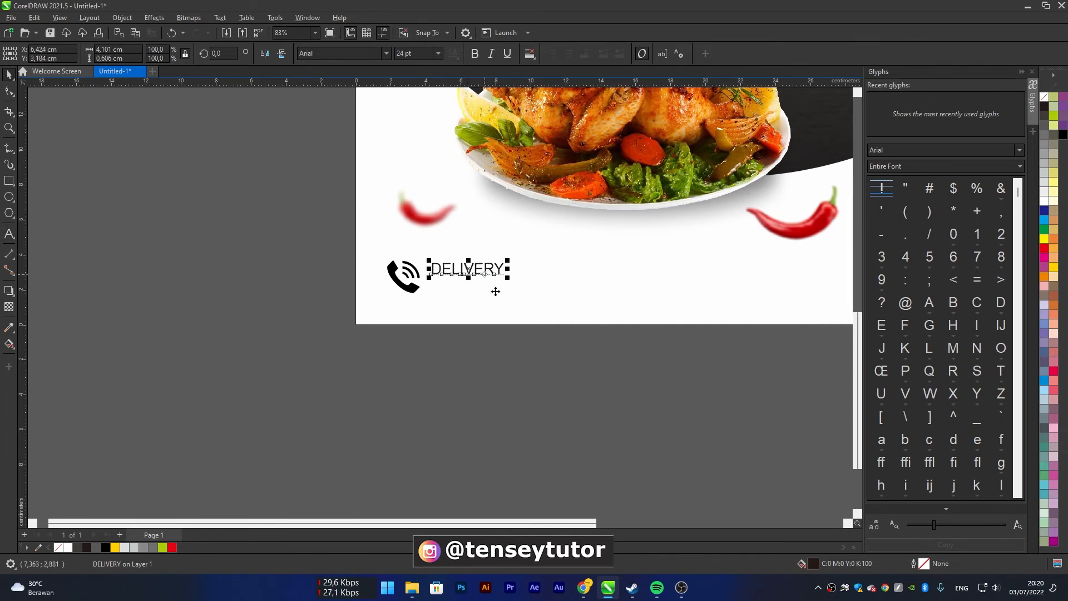
Set the font of the DELIVERY text to Inter Bold
left_click(387, 54)
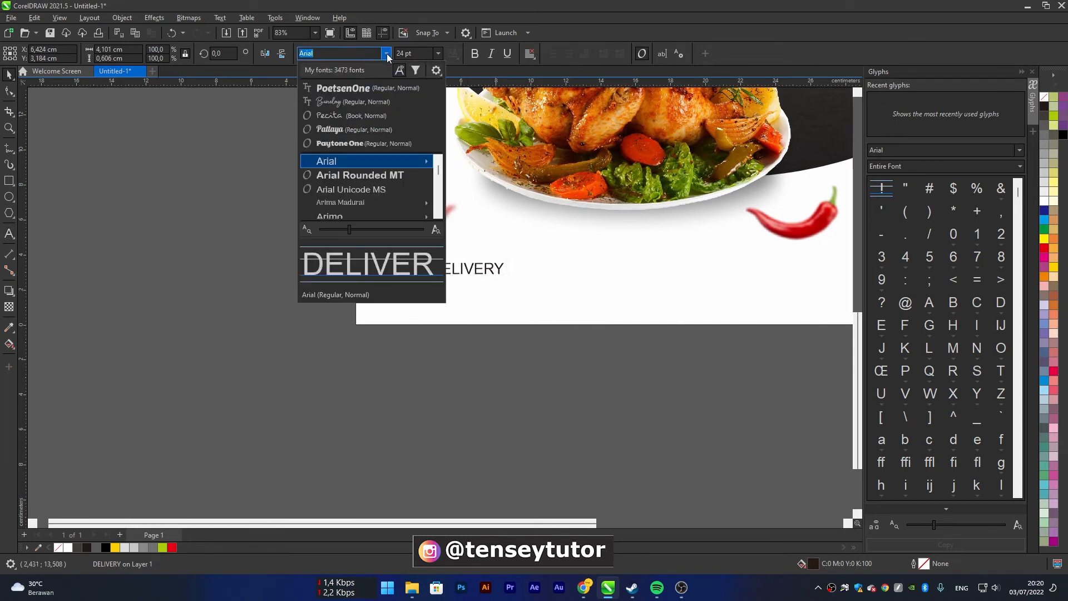
type("inter")
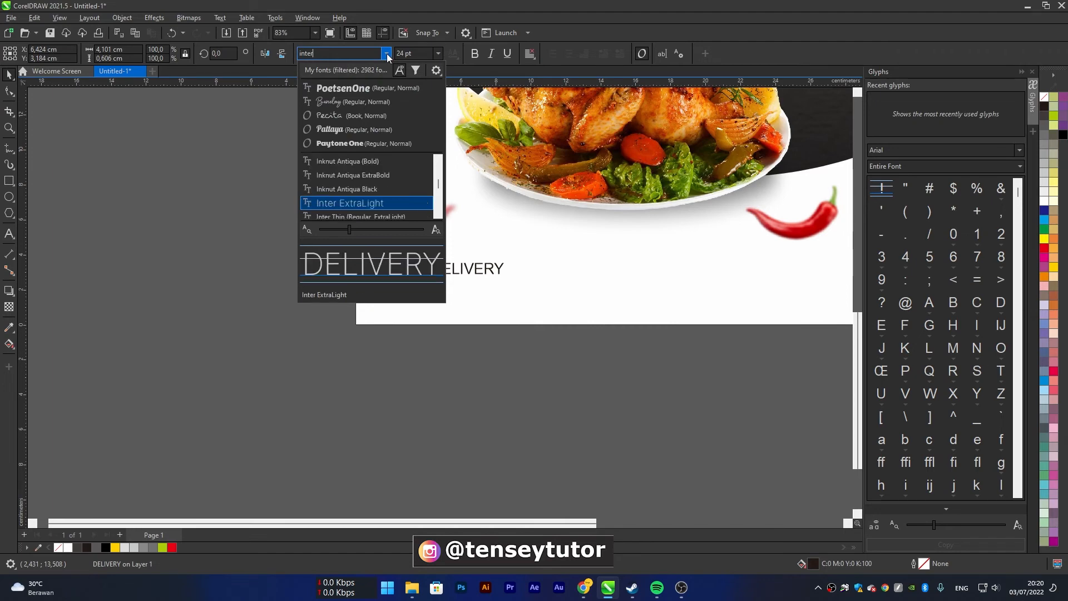
key("Down")
key("Down")
key("Down")
key("Down")
key("Down")
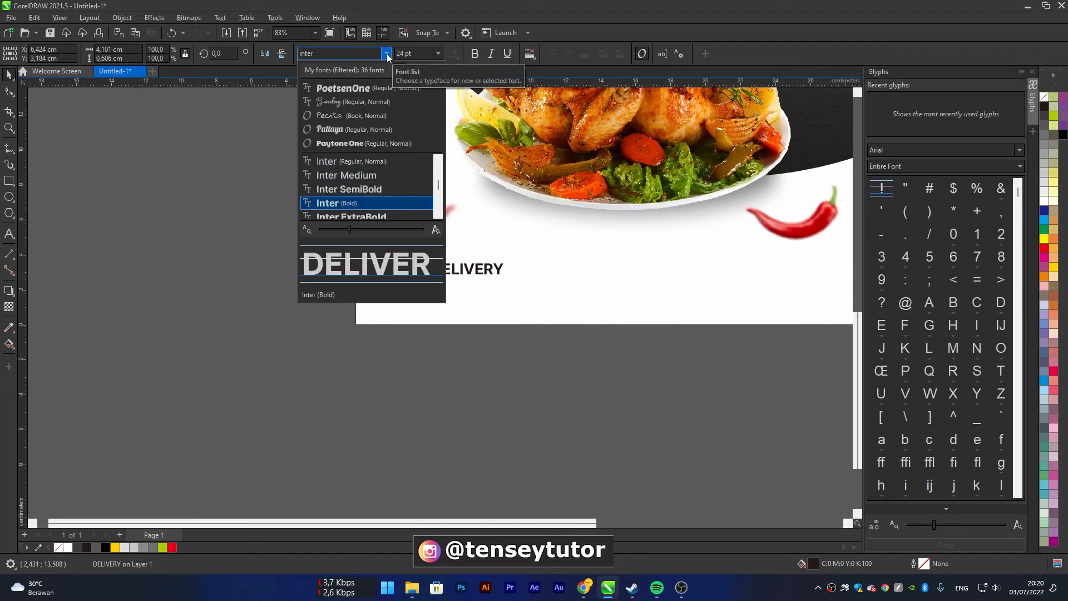
key("Return")
Nudge the DELIVERY text closer to the phone icon, try a dark red fill, and fill it with C100 M100 Y100 K100 black instead
scroll(469, 272, "up", 4)
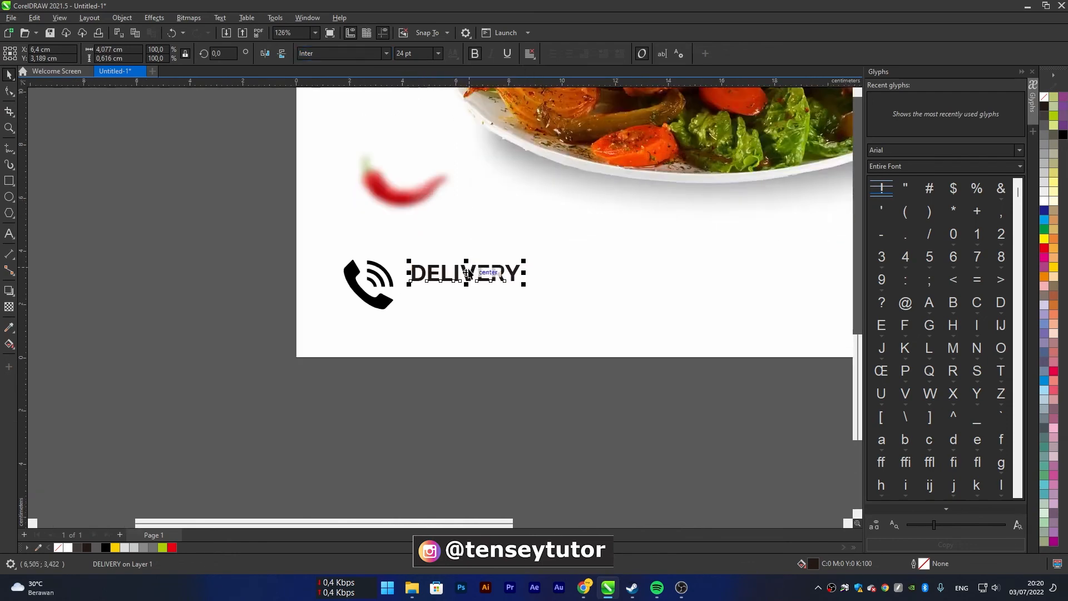
left_click_drag(467, 281, 461, 272)
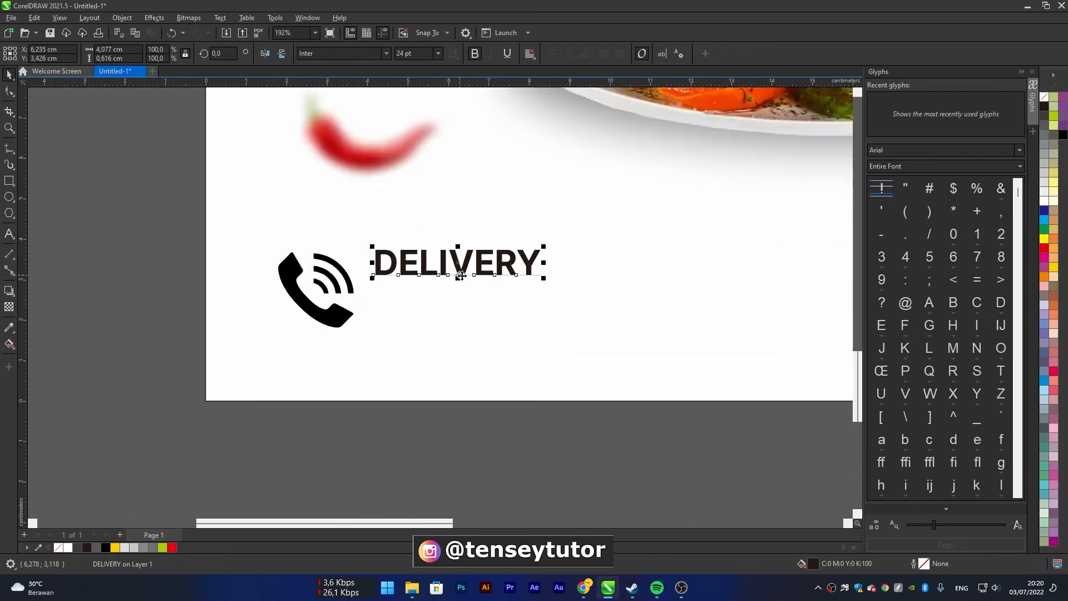
left_click(1045, 253)
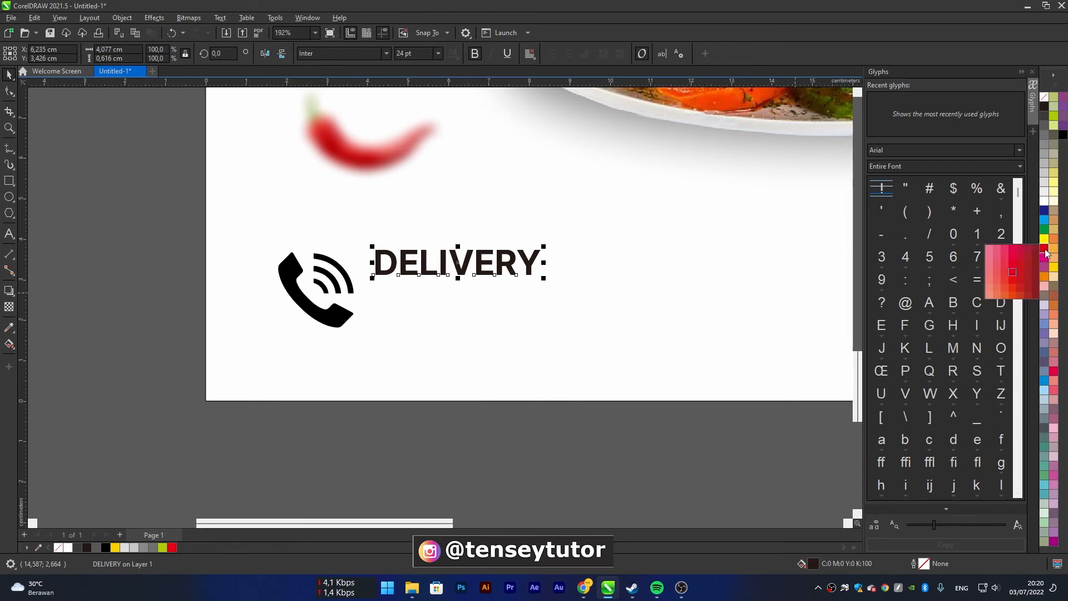
left_click(1025, 270)
left_click_drag(479, 270, 483, 271)
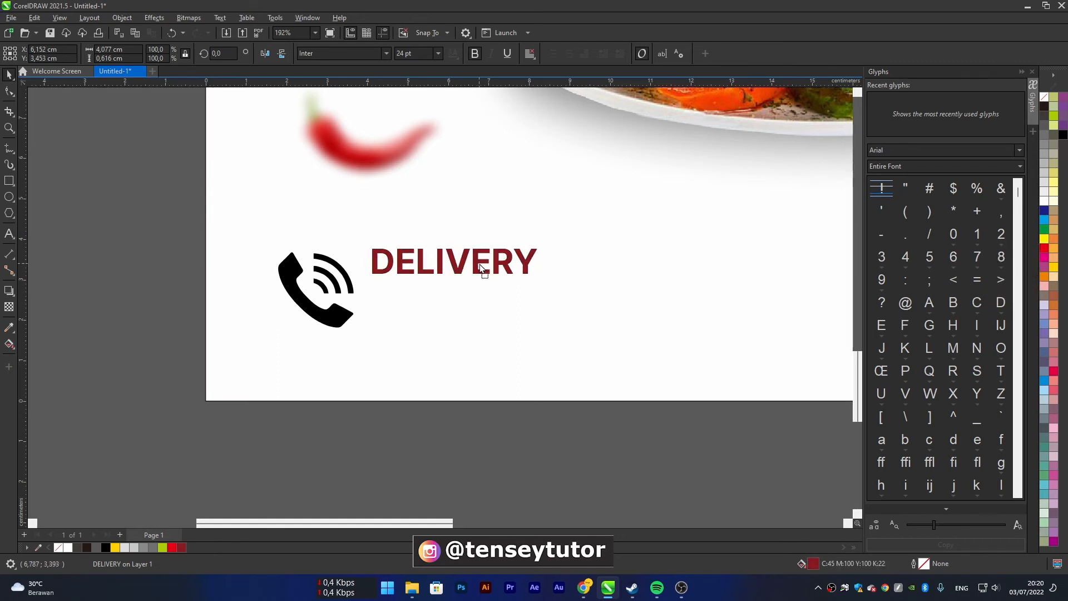
left_click(1063, 135)
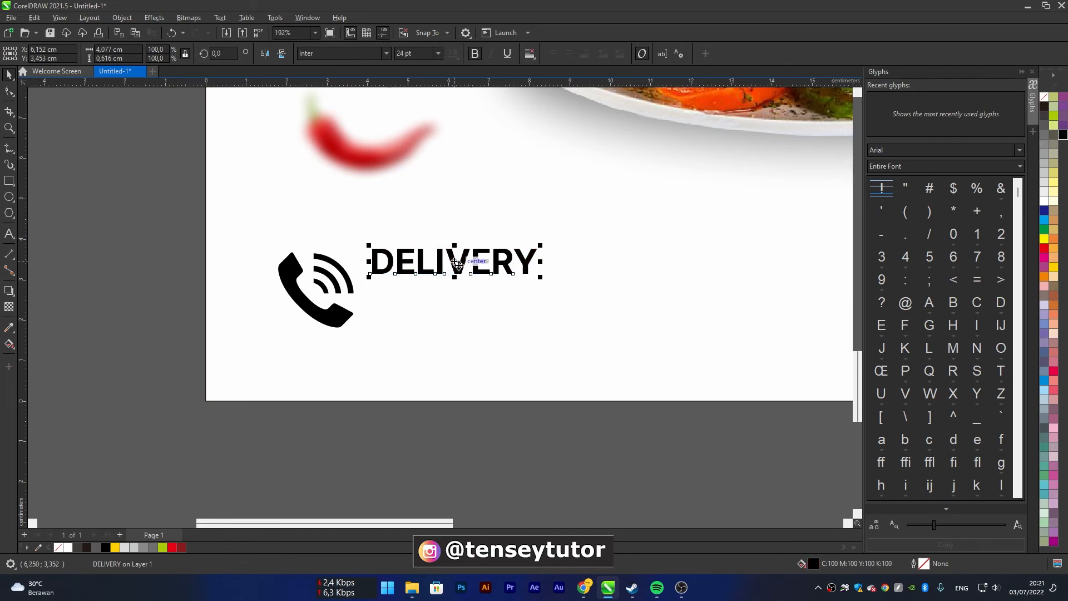
Duplicate the DELIVERY text directly below itself and replace the copy's wording with the delivery phone number
left_click_drag(457, 261, 458, 304)
right_click(457, 304)
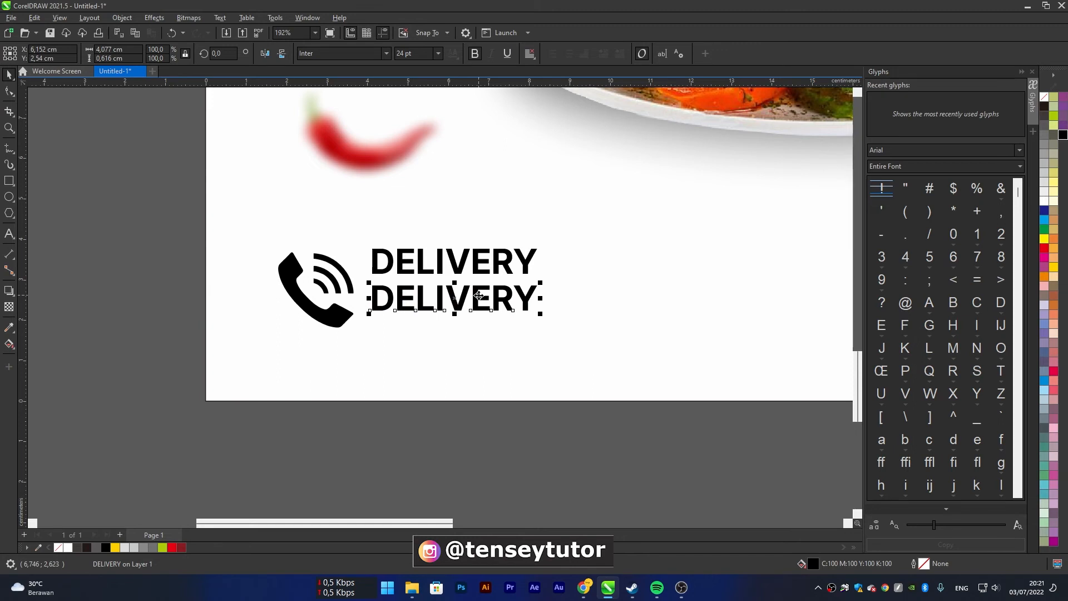
left_click(9, 233)
left_click(416, 296)
double_click(446, 307)
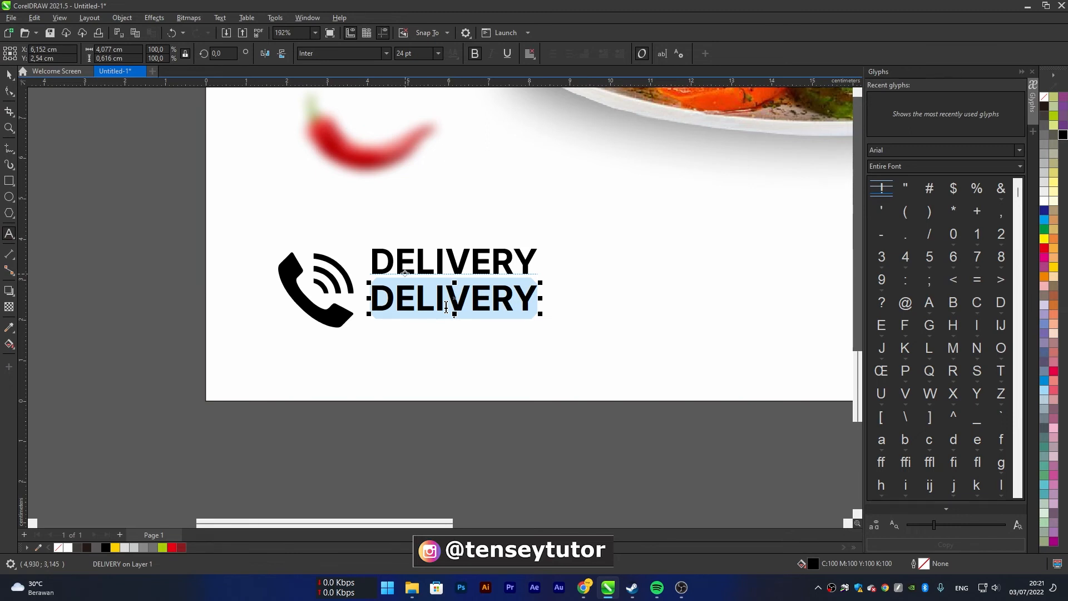
type("0")
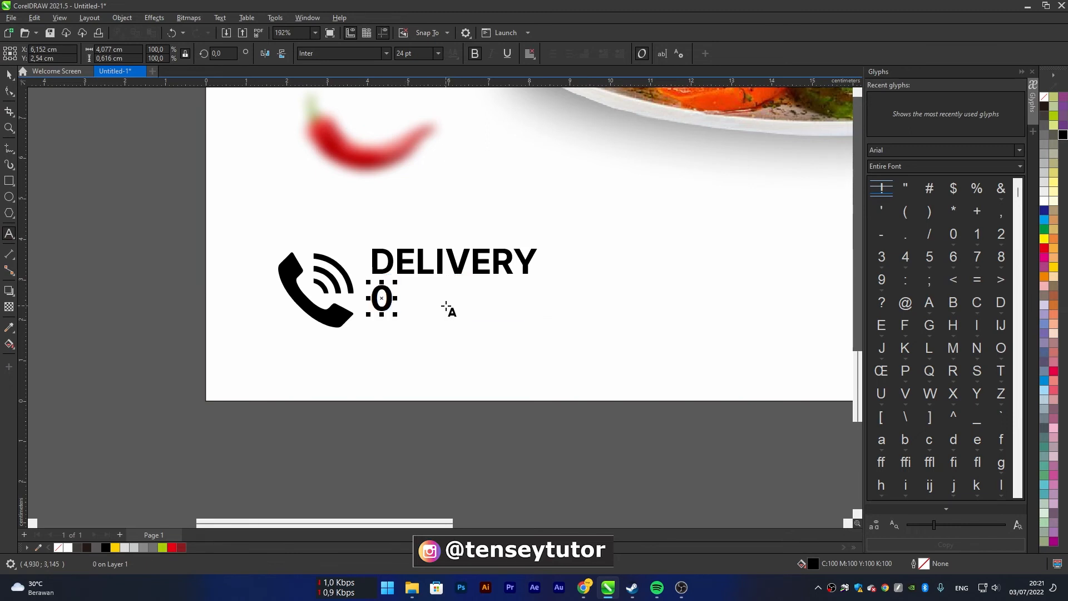
type("65-")
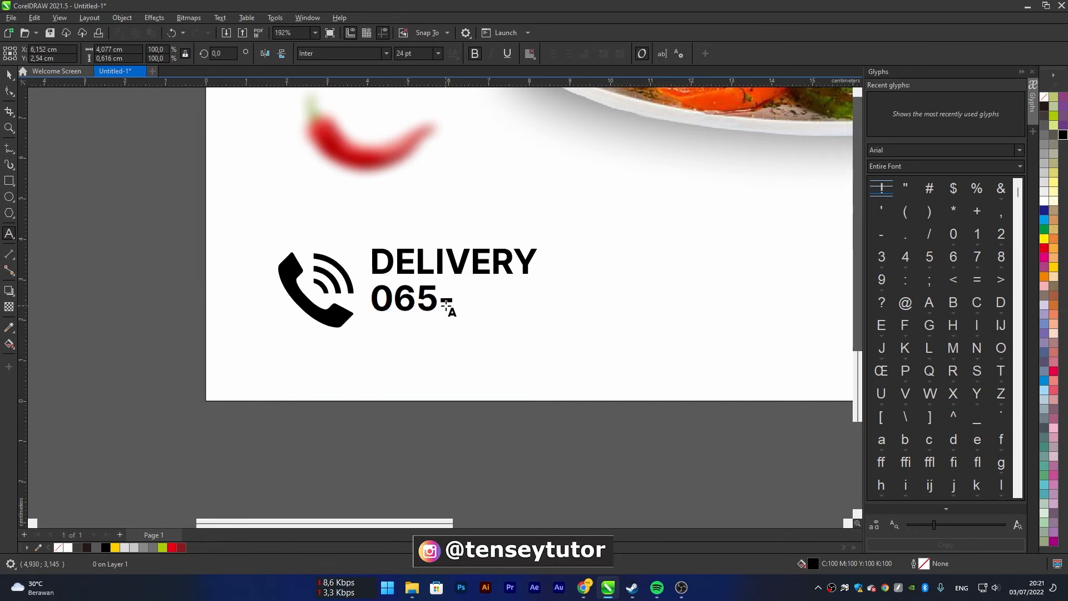
type("555-")
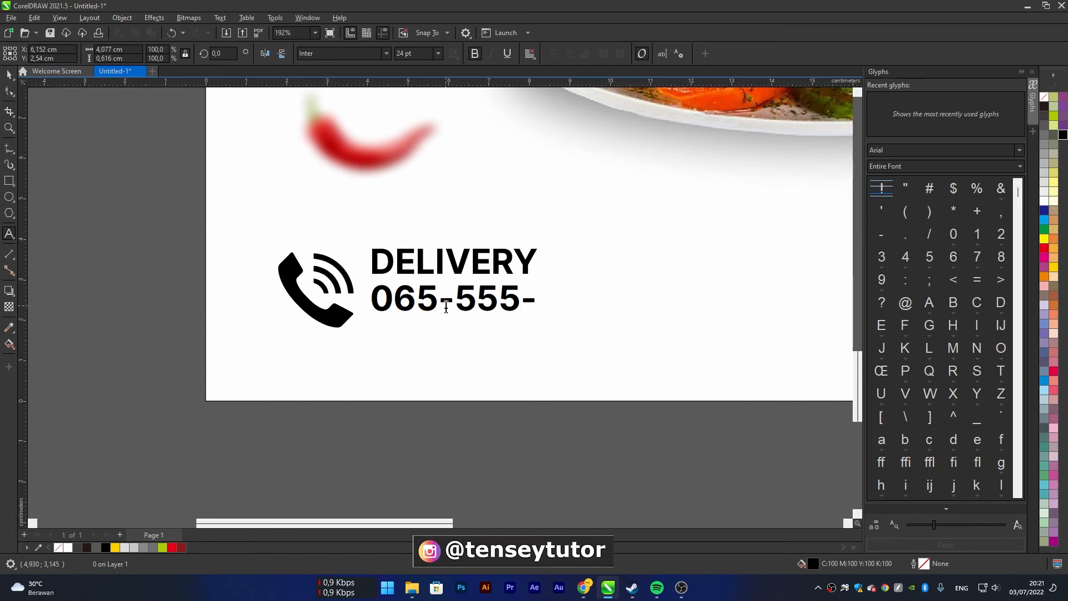
type("999")
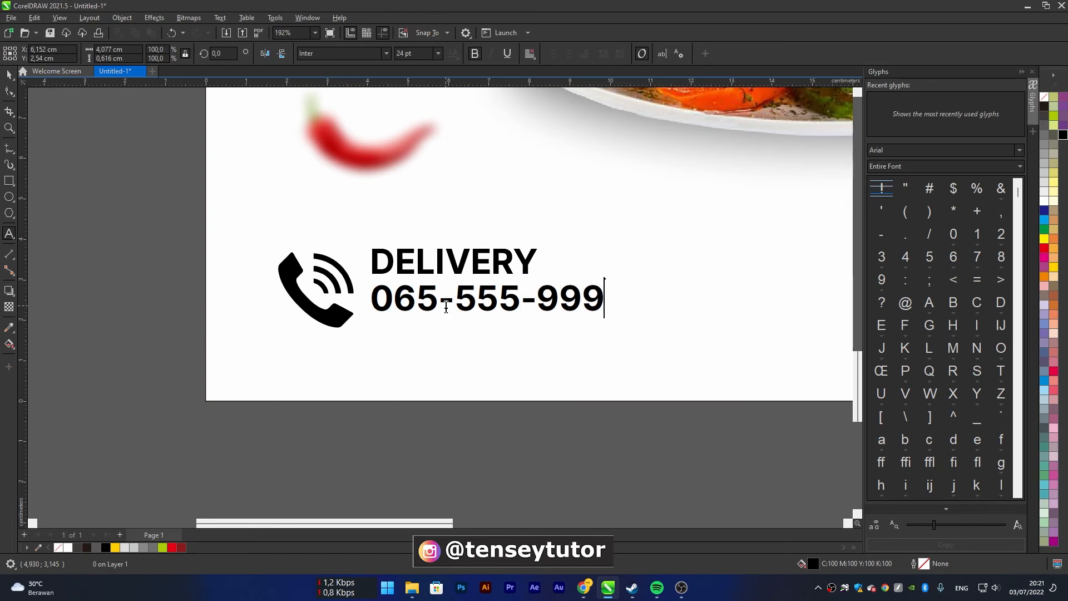
left_click(9, 75)
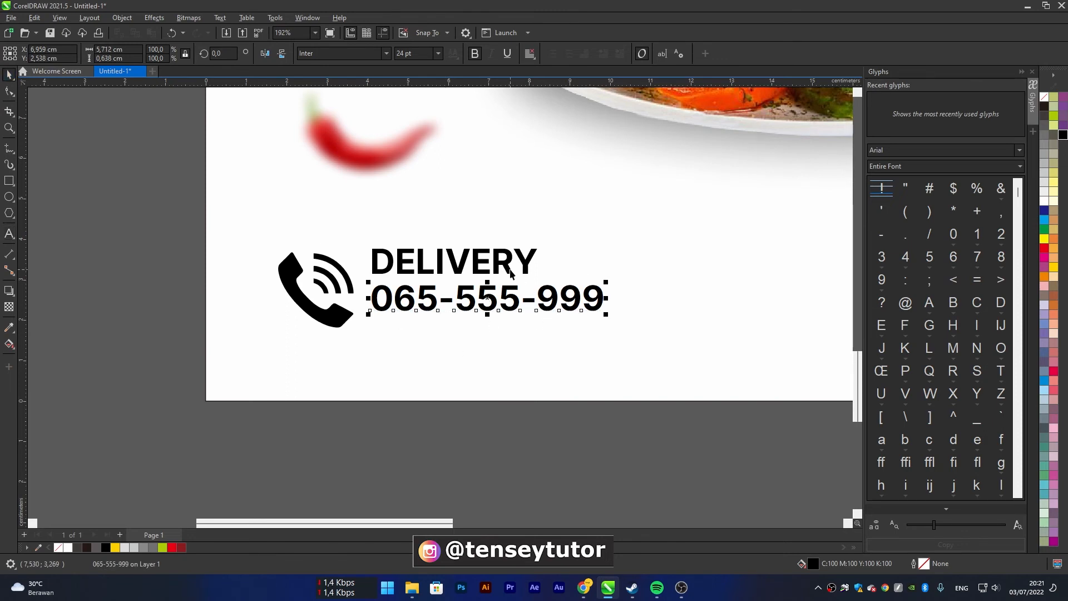
Set the font of the phone number line to Inter ExtraBold
left_click(388, 53)
mouse_move(383, 161)
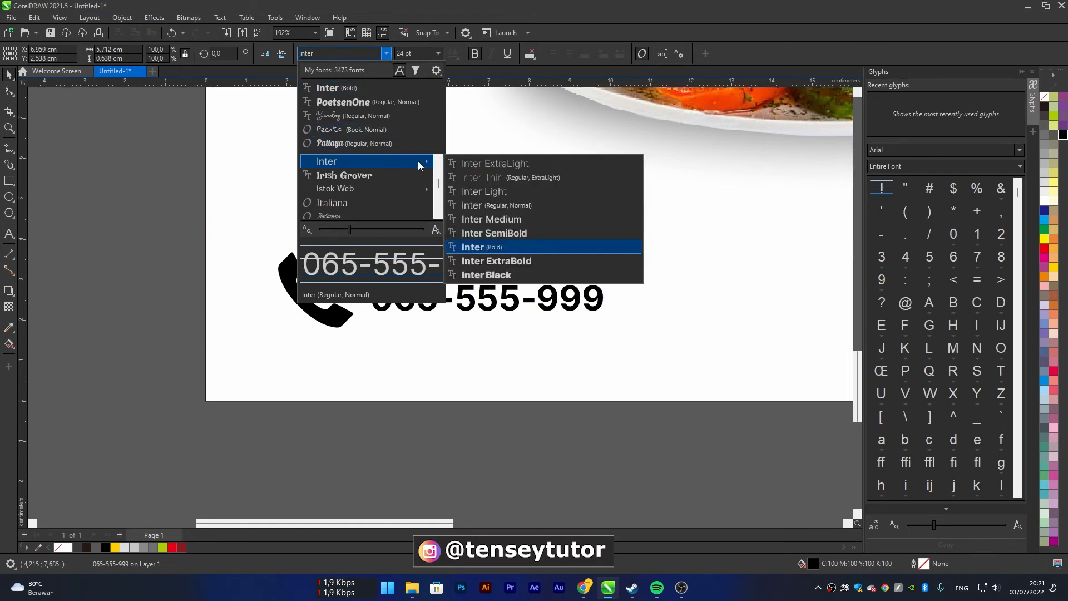
left_click(521, 262)
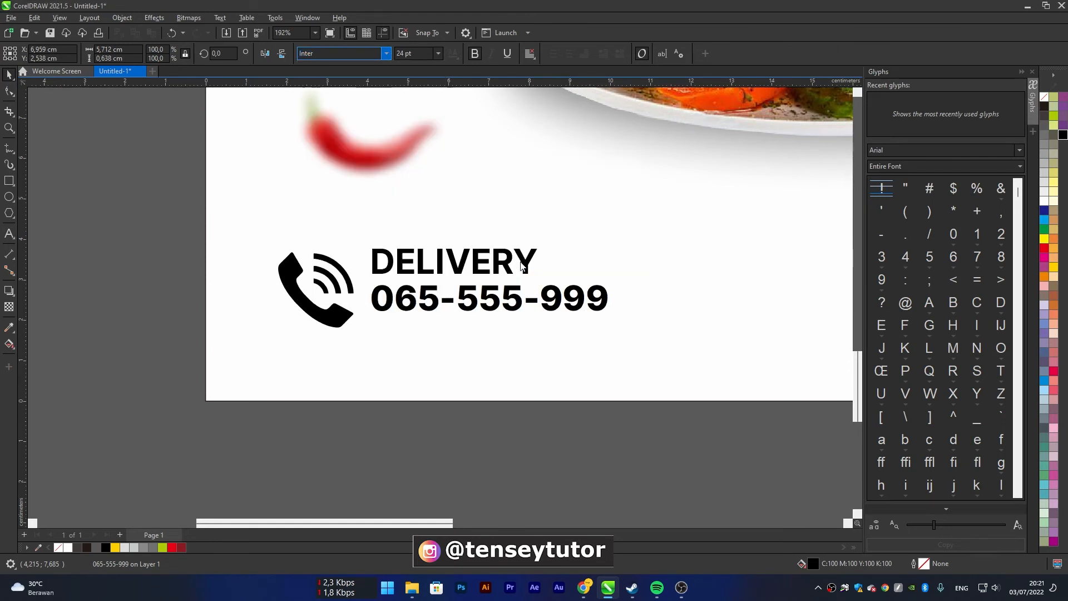
Remove bold from the DELIVERY line and set its font to Inter Medium
left_click(507, 263)
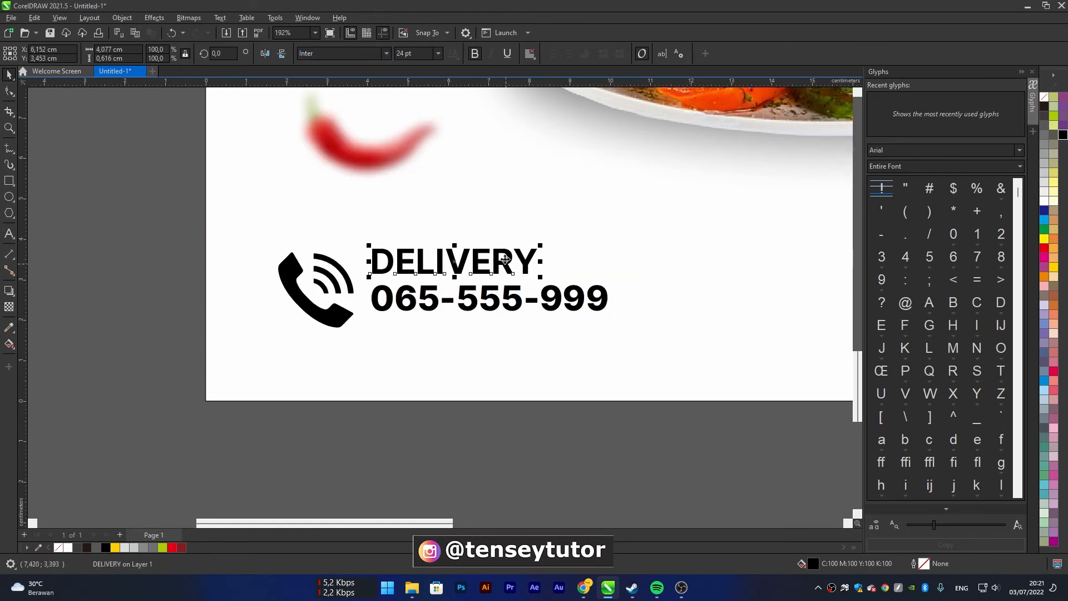
left_click(468, 57)
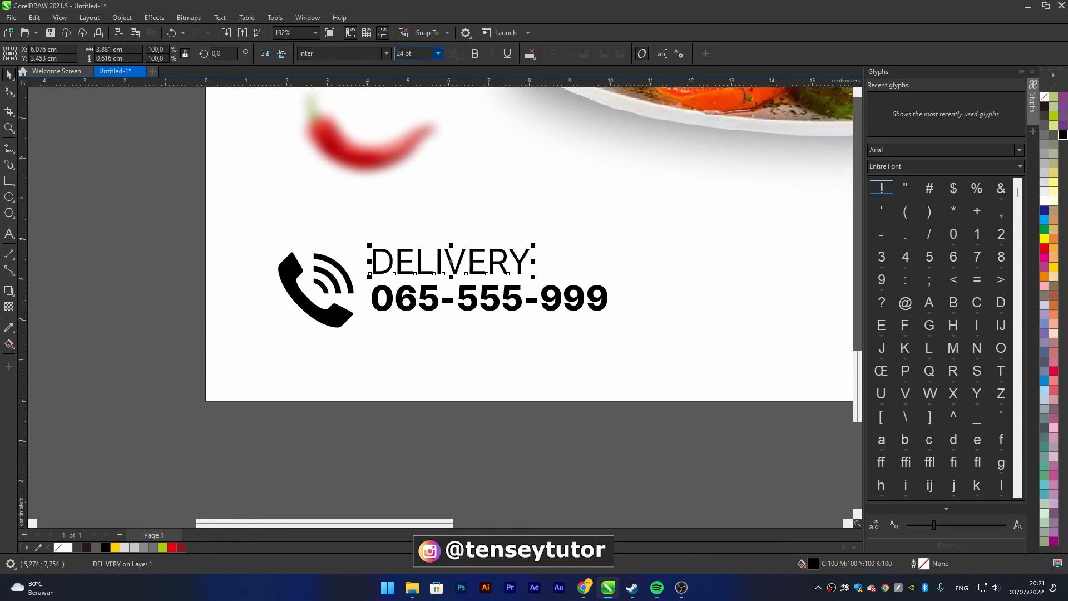
left_click(387, 54)
mouse_move(412, 161)
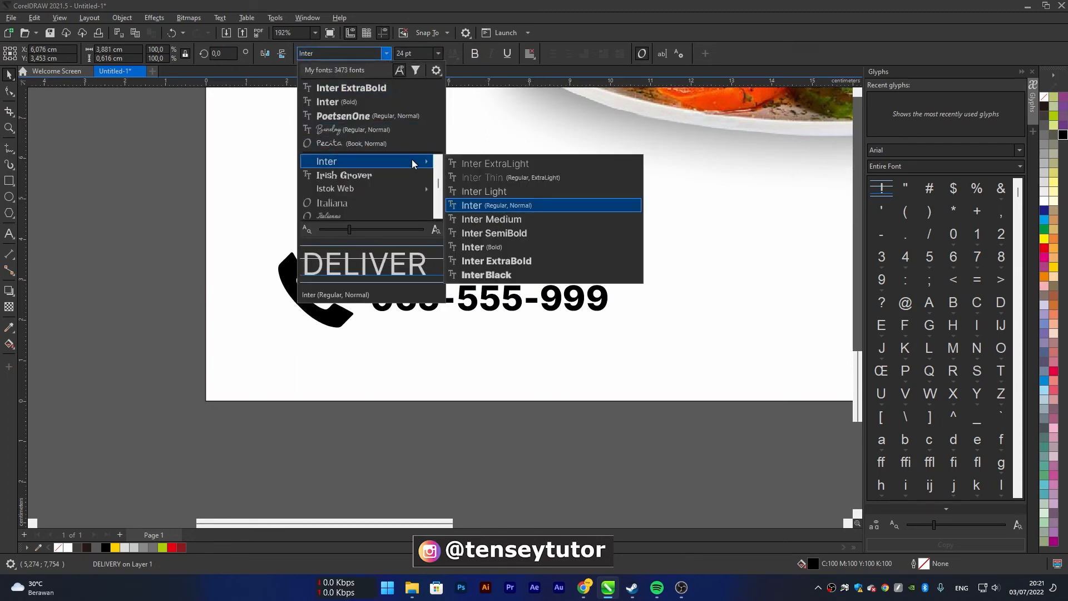
left_click(518, 218)
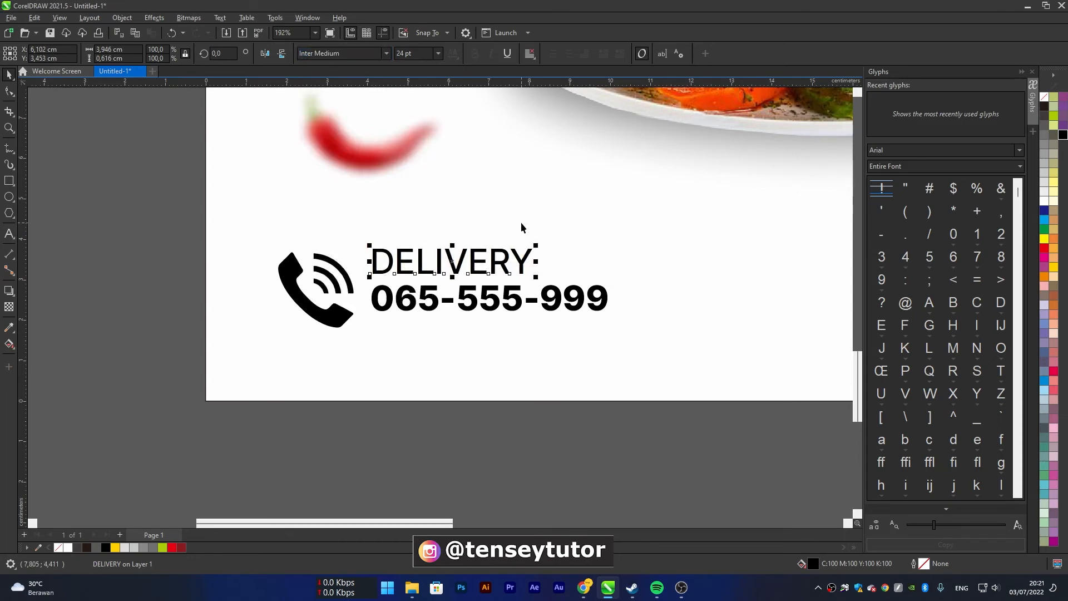
Fill the phone number line with the dark red C45 M100 Y100 K22 and deselect it
left_click(499, 303)
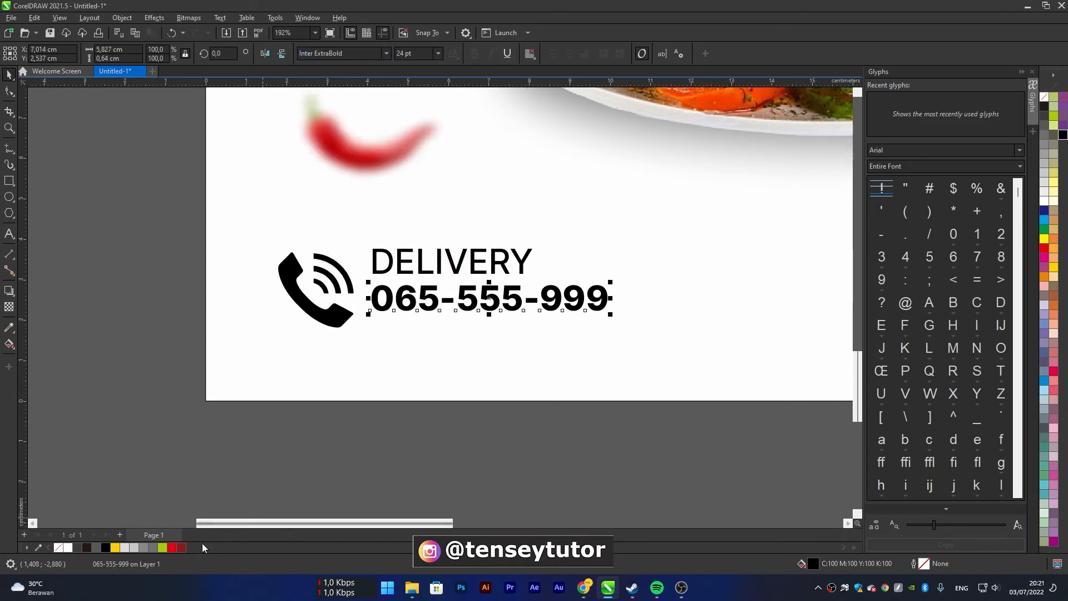
left_click(182, 547)
scroll(448, 350, "down", 1)
scroll(445, 352, "down", 5)
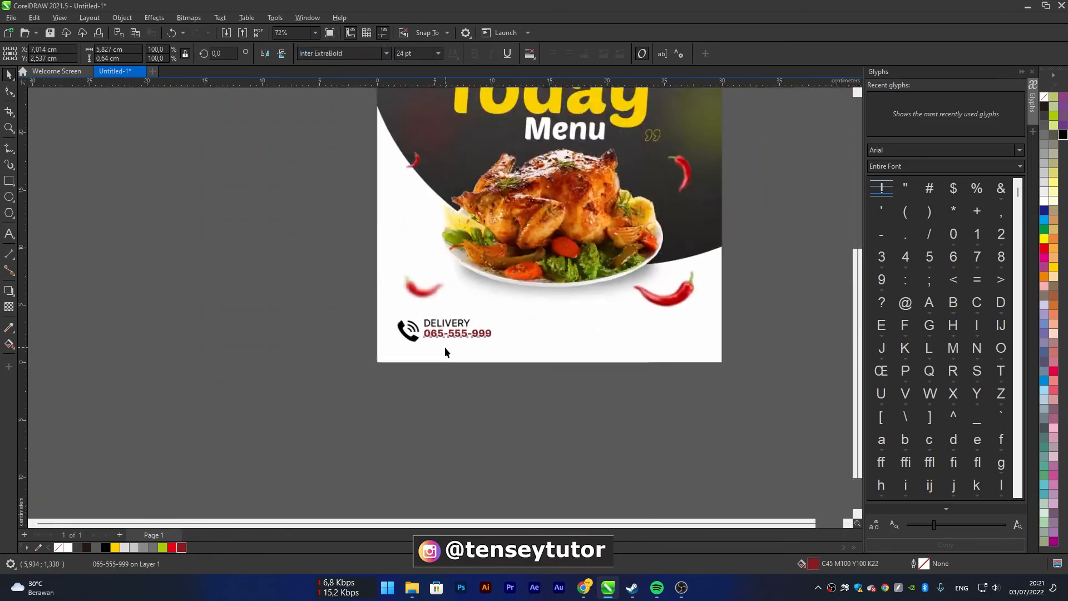
left_click(501, 409)
scroll(498, 342, "up", 1)
left_click_drag(558, 406, 389, 324)
scroll(389, 323, "up", 4)
scroll(495, 343, "down", 4)
left_click_drag(585, 421, 431, 302)
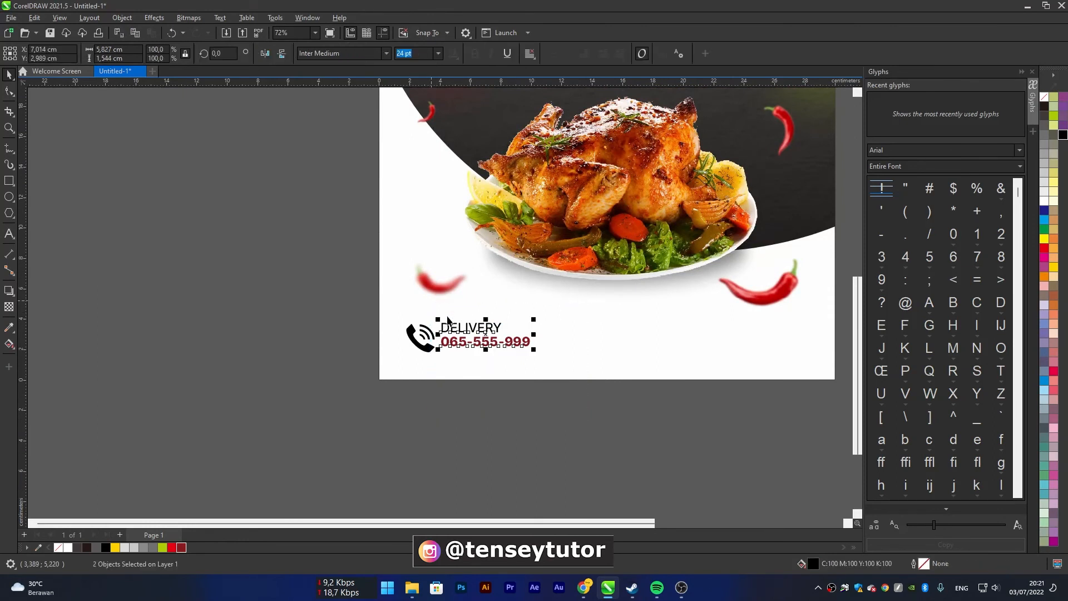
right_click(482, 337)
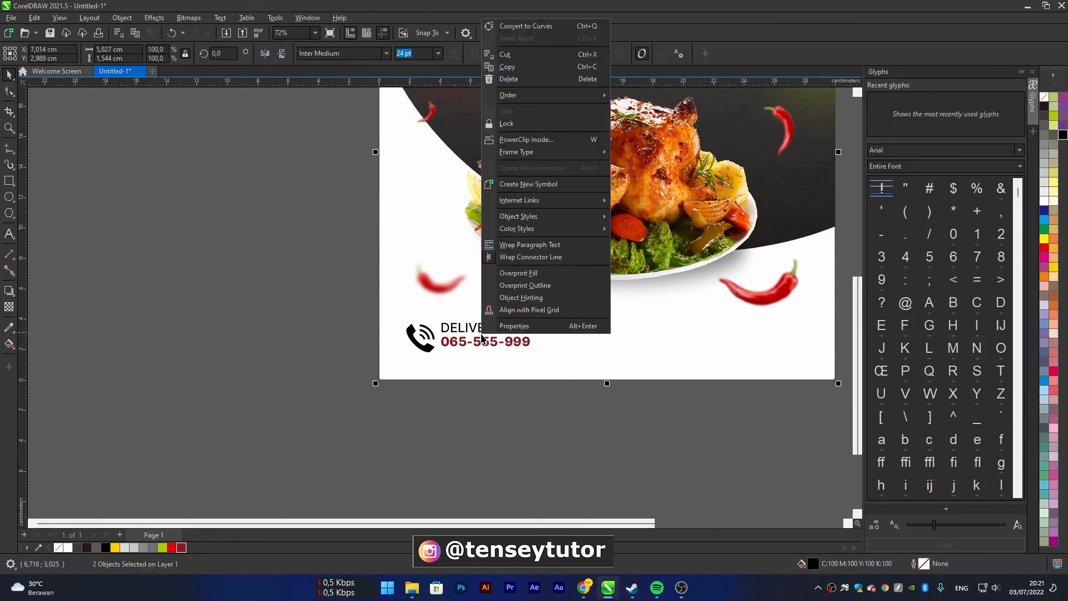
left_click(524, 411)
left_click_drag(596, 436, 394, 304)
left_click(554, 412)
Group the DELIVERY line and the phone number line together
left_click_drag(551, 401, 430, 307)
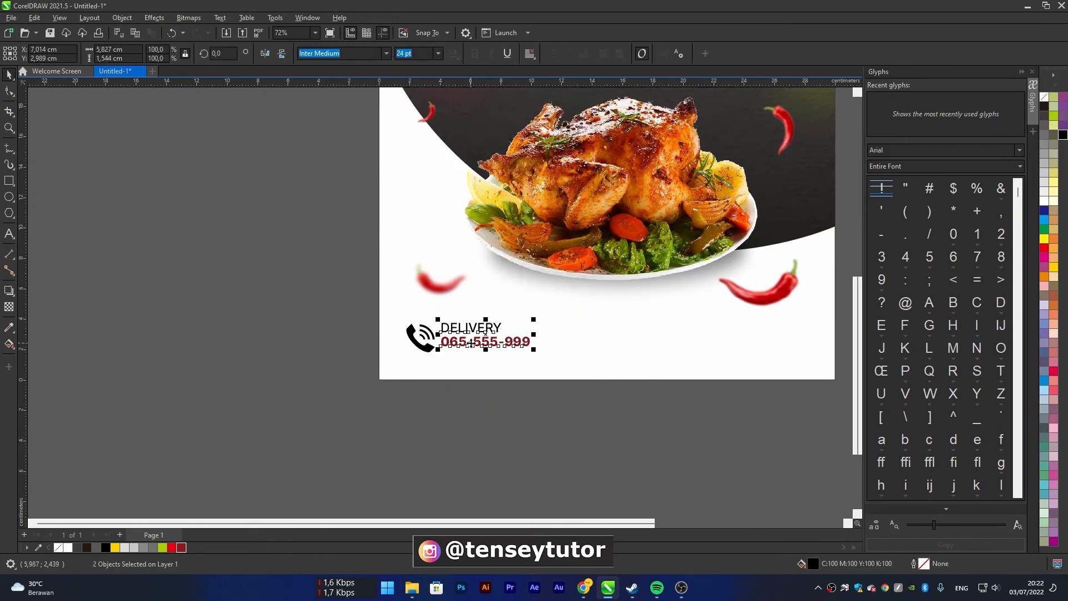
right_click(481, 341)
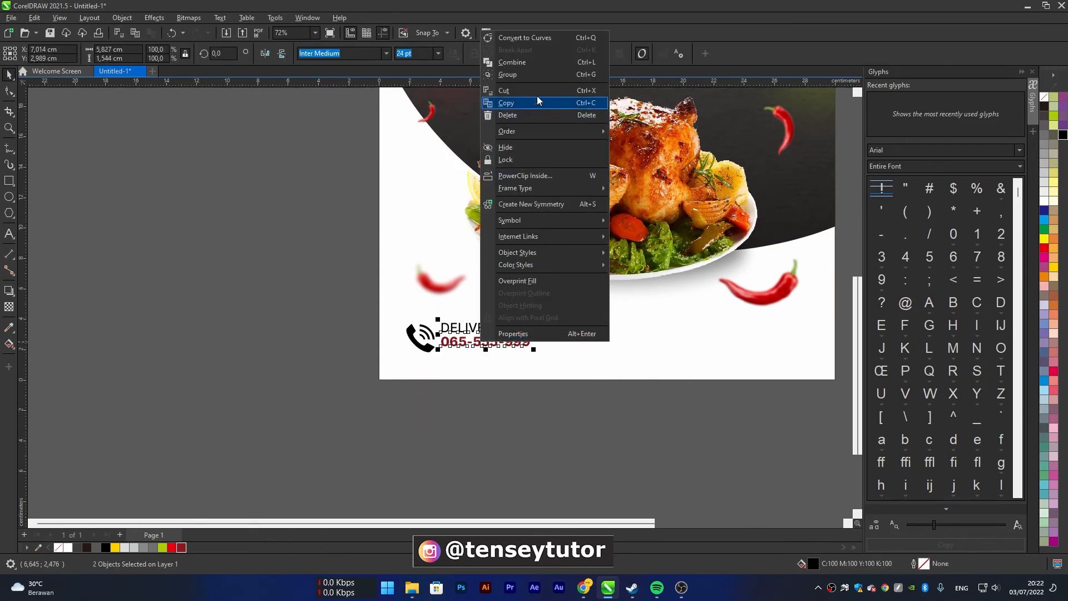
left_click(538, 75)
Group the four parts of the phone icon and select the icon together with the delivery text group
scroll(434, 345, "up", 2)
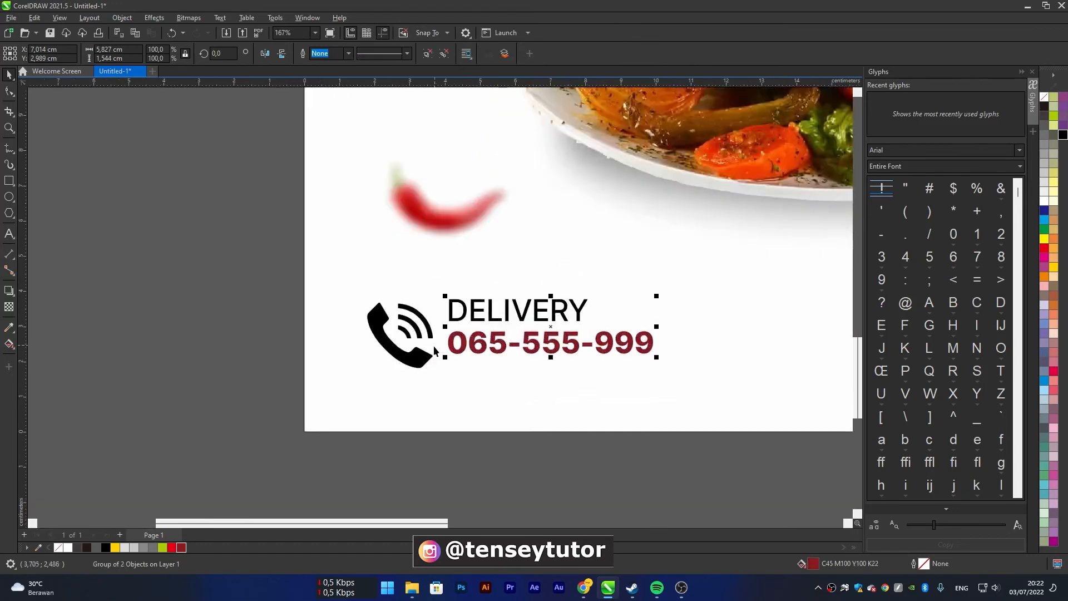
left_click_drag(452, 469, 309, 284)
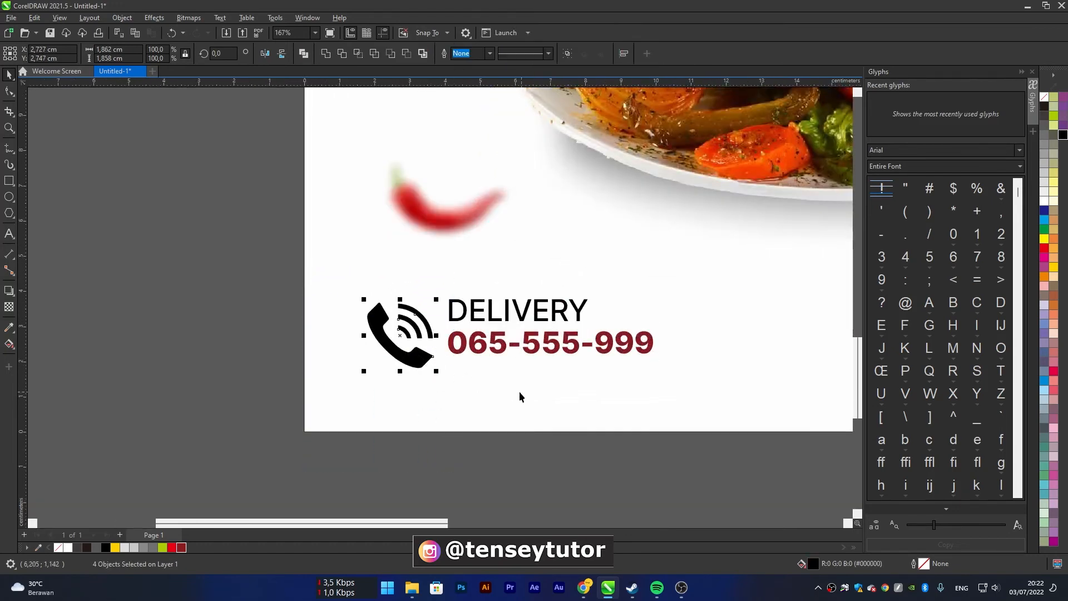
right_click(414, 365)
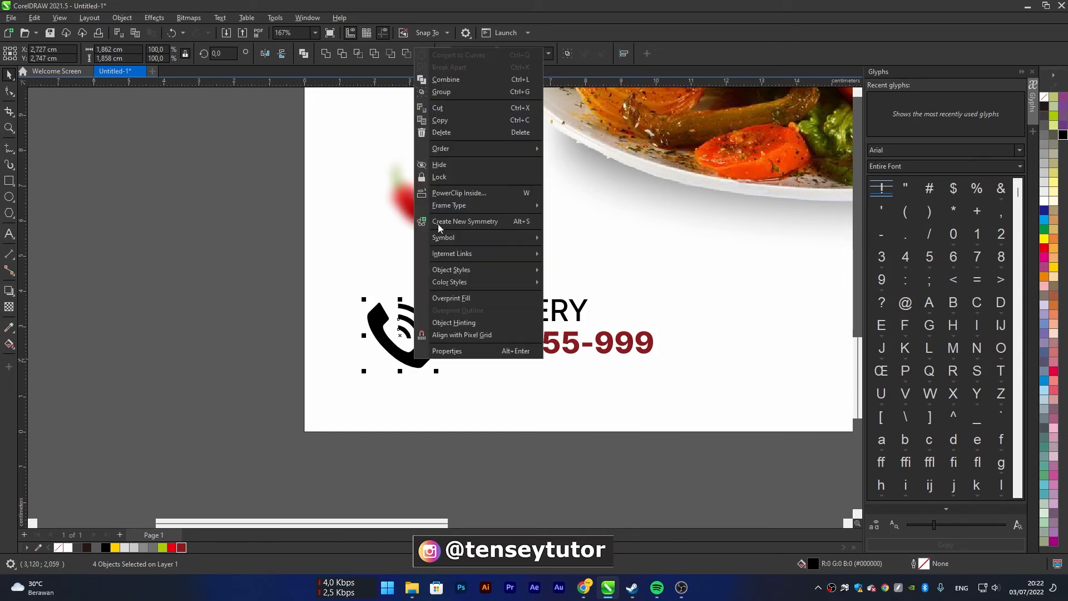
left_click(463, 95)
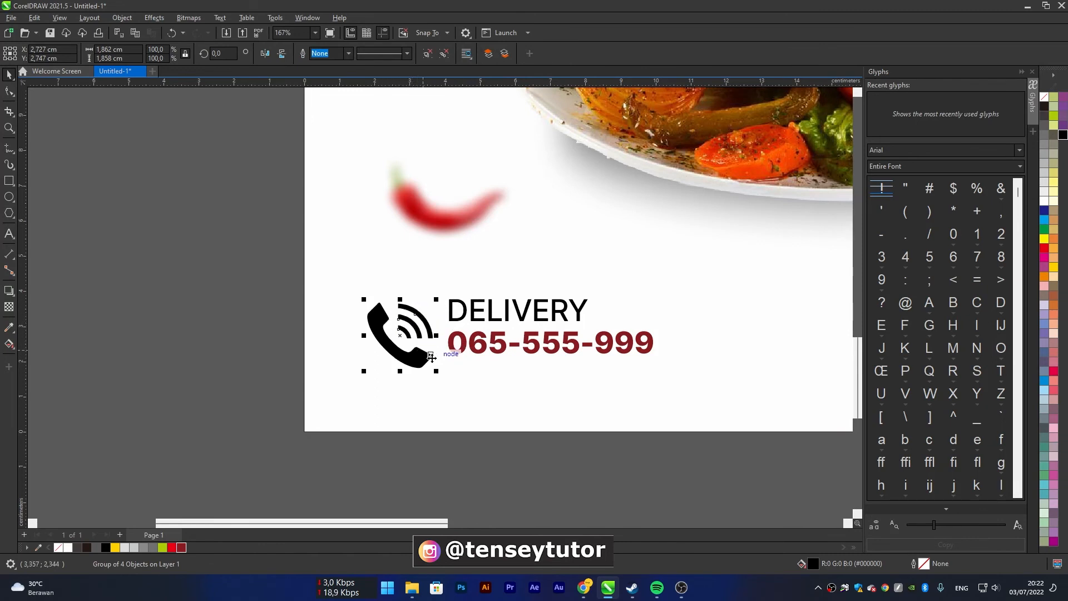
left_click(454, 352, "shift")
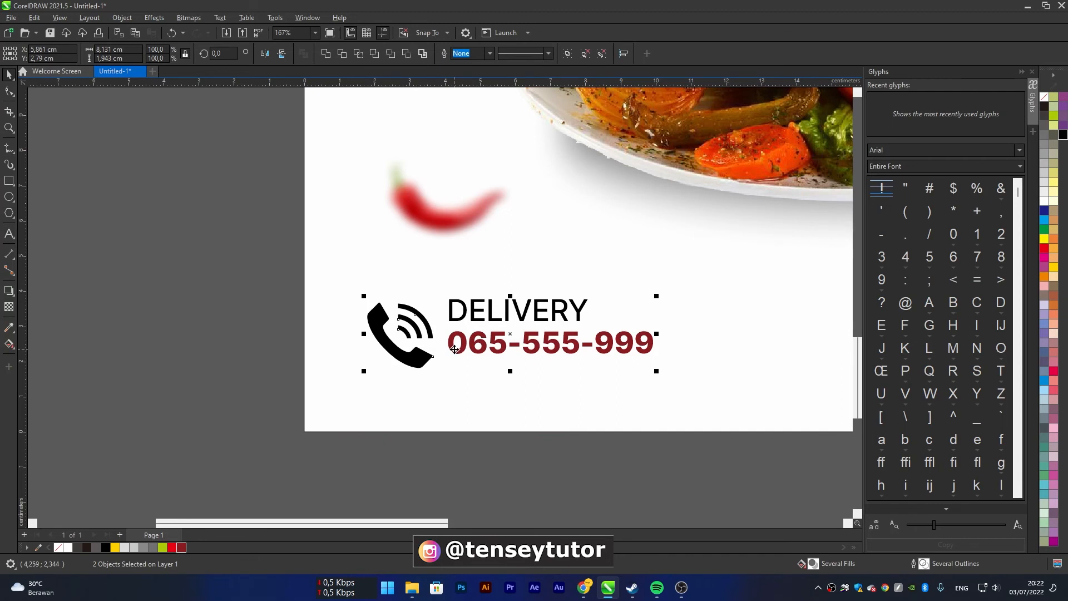
Align the phone icon vertically centred with the delivery text group, move both slightly down, and deselect them
key("e")
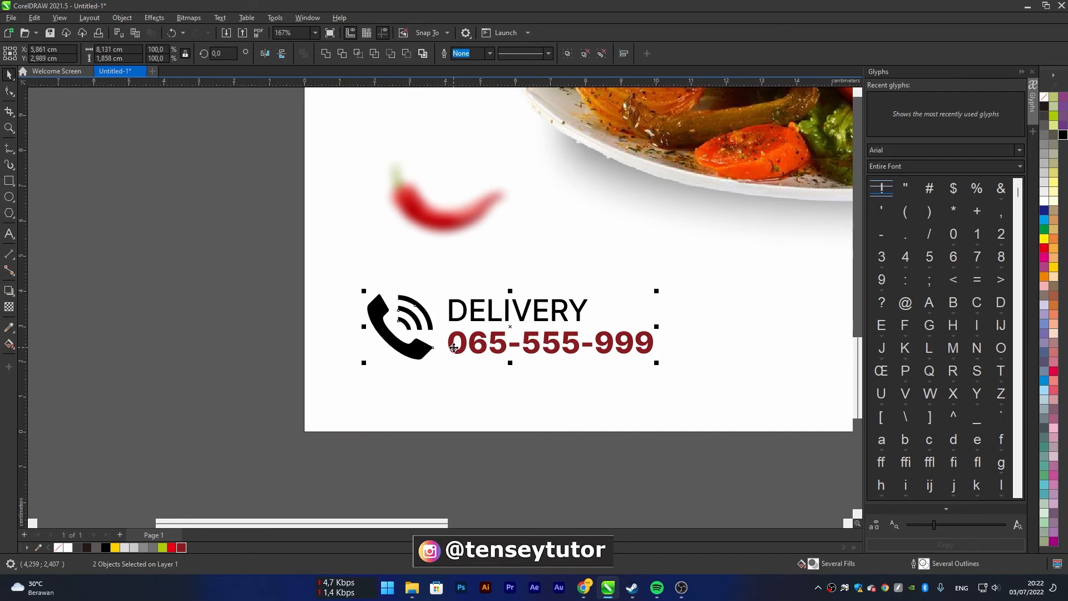
scroll(450, 344, "down", 1)
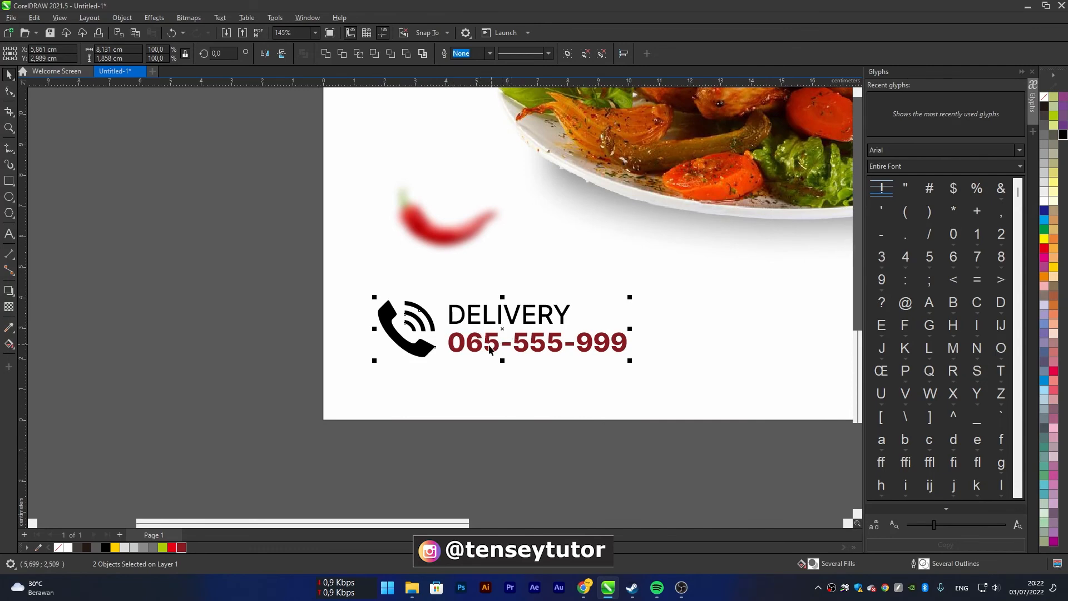
left_click_drag(491, 347, 493, 353)
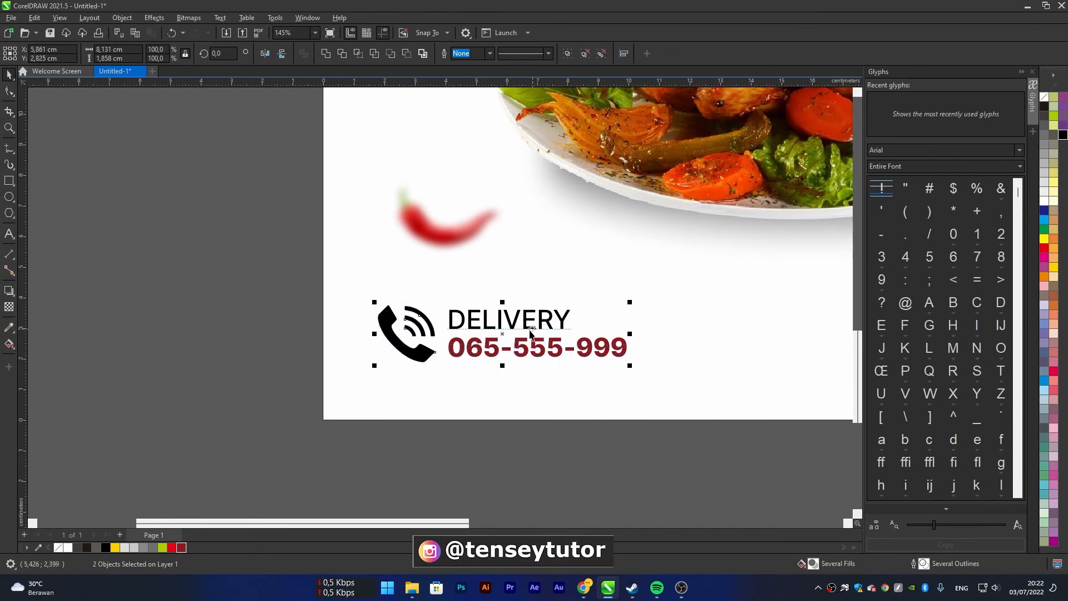
scroll(520, 330, "down", 9)
left_click(582, 388)
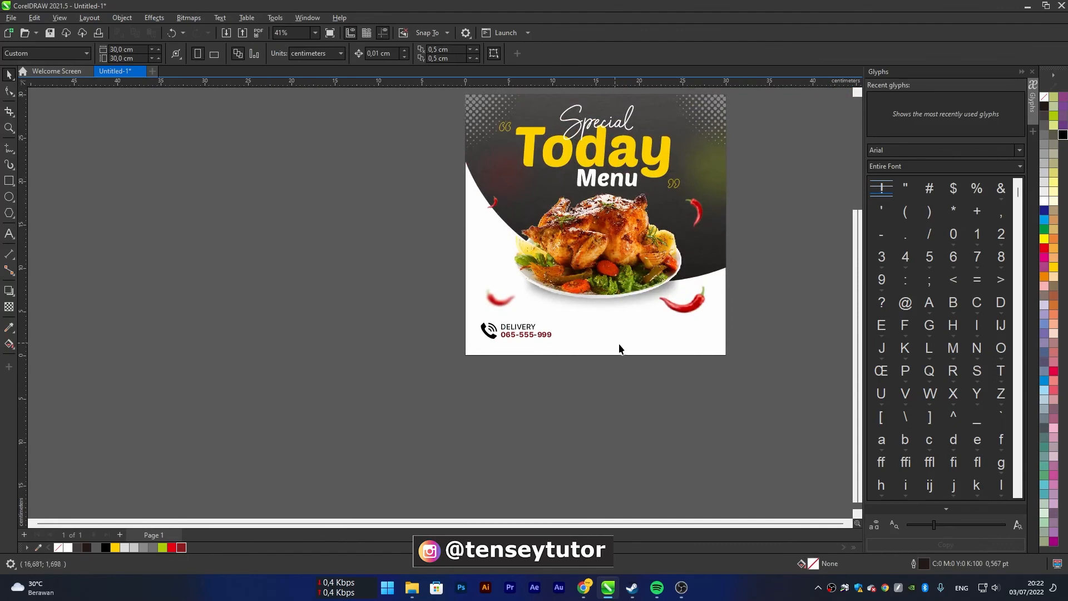
Draw a rectangle about 6.25 × 1.47 cm and place it below the large chili near the page's lower-right corner
scroll(610, 341, "up", 6)
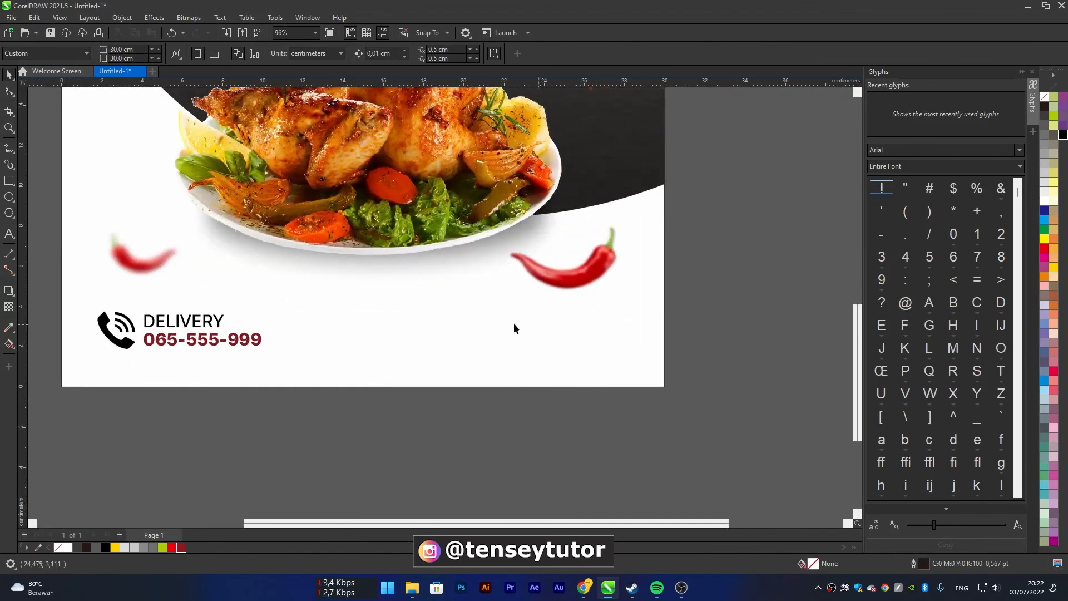
left_click(9, 181)
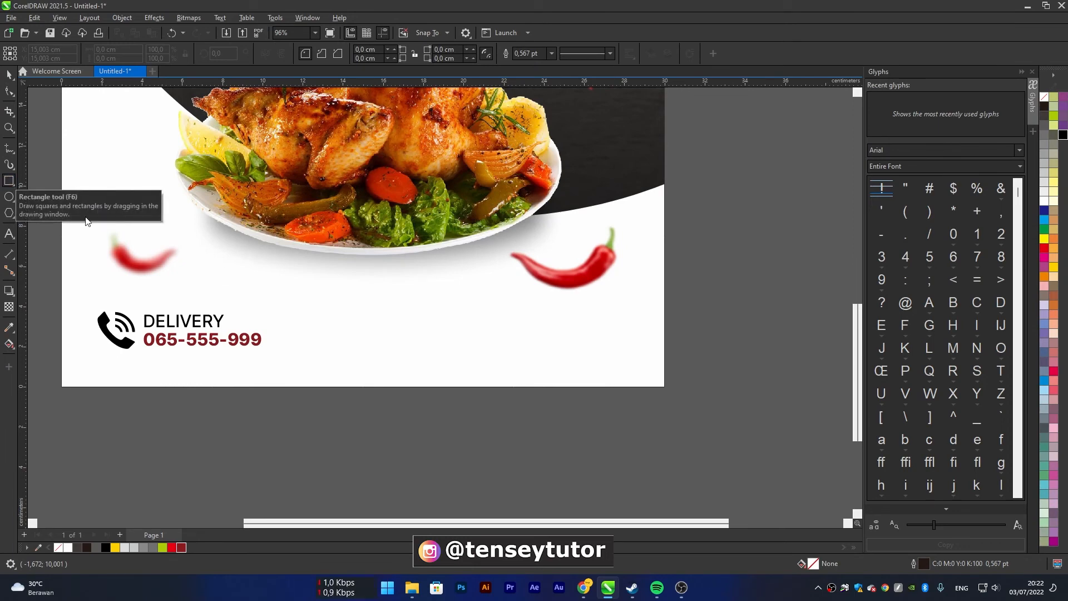
mouse_move(410, 314)
left_mouse_down()
mouse_move(560, 352)
mouse_move(537, 343)
left_mouse_up()
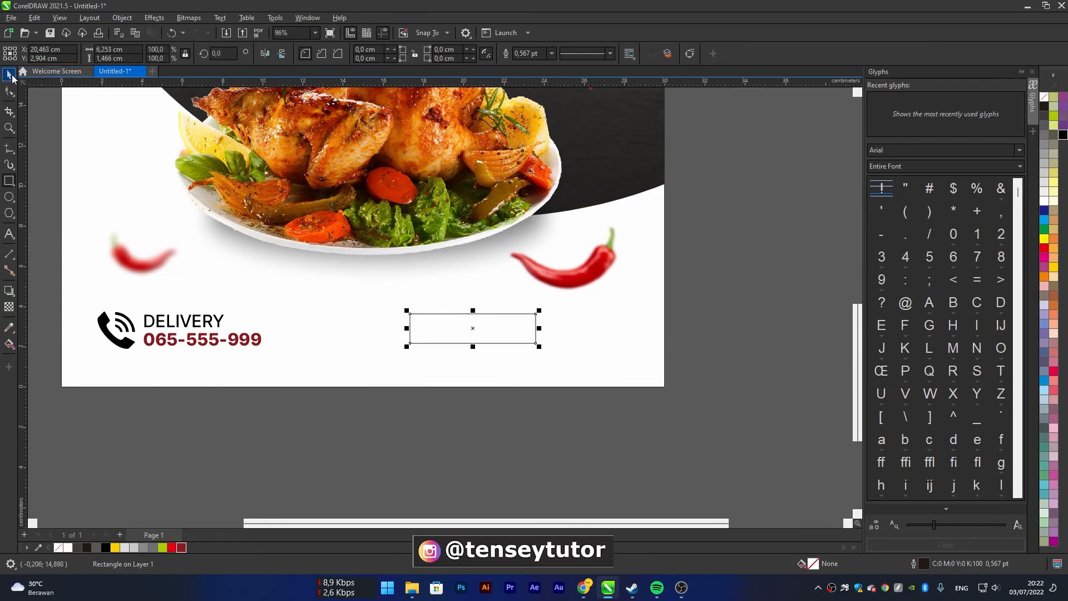
left_click(9, 77)
left_click_drag(480, 326, 577, 340)
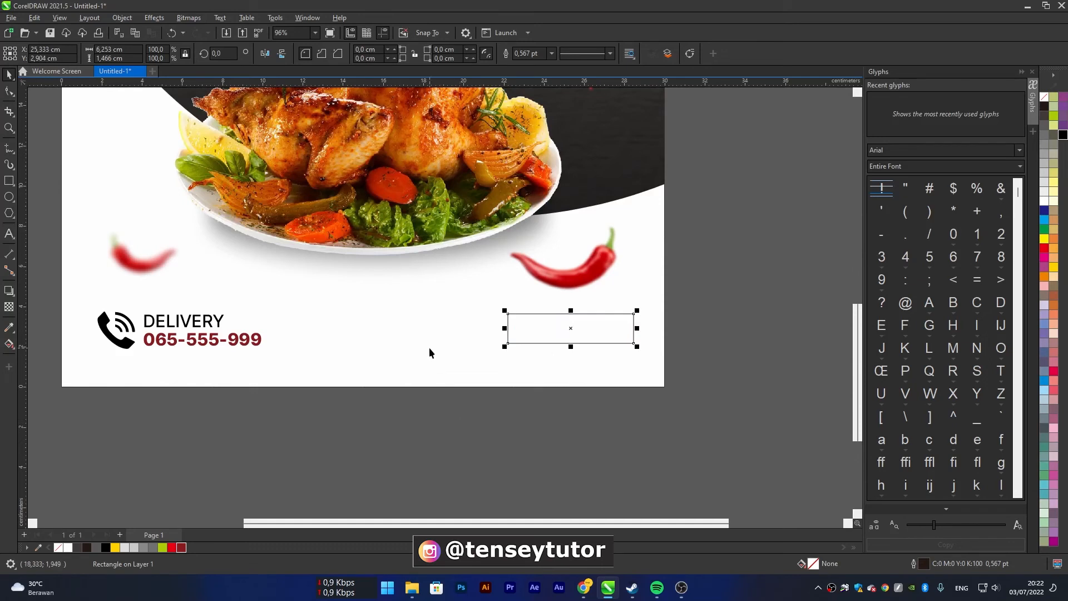
Align the rectangle vertically centred with the delivery text group
left_click(216, 342, "shift")
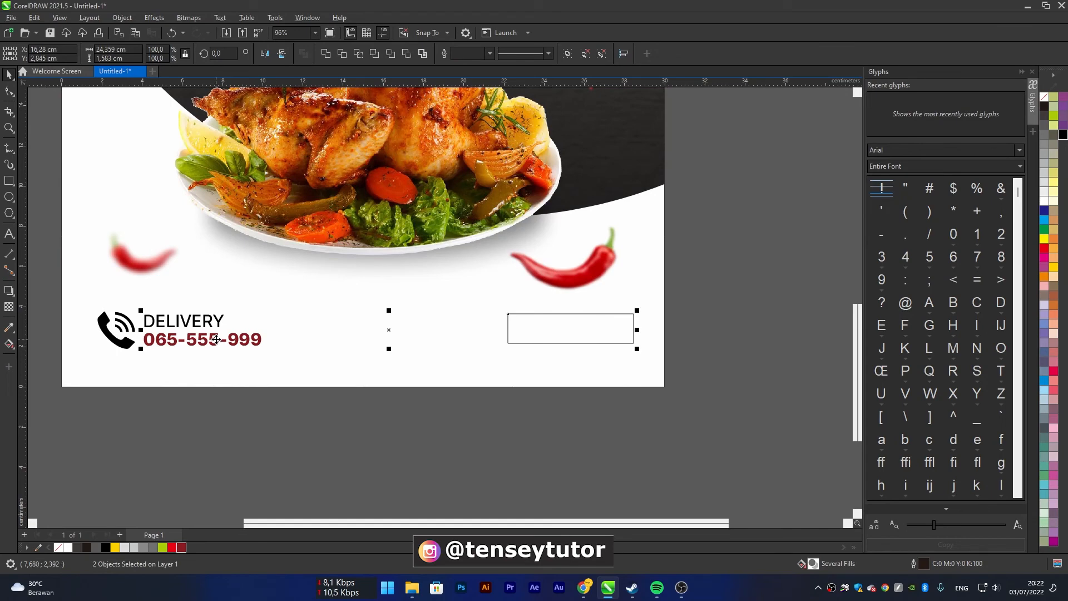
left_click(576, 454)
left_click(543, 332)
scroll(521, 273, "down", 2)
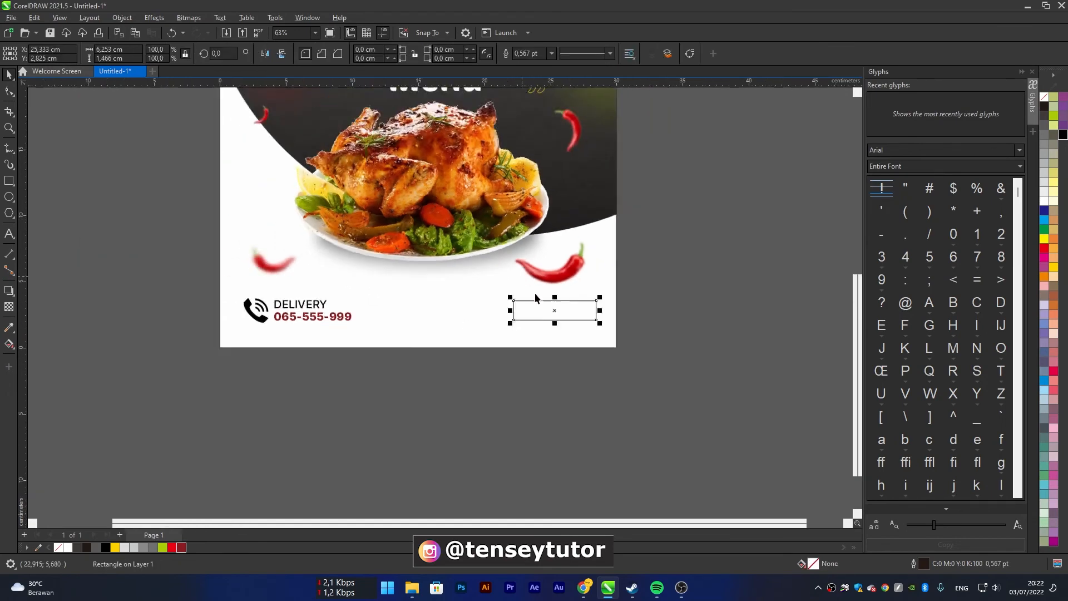
Round the rectangle's corners fully into a pill shape with a radius of 0.733 cm
scroll(494, 305, "up", 3)
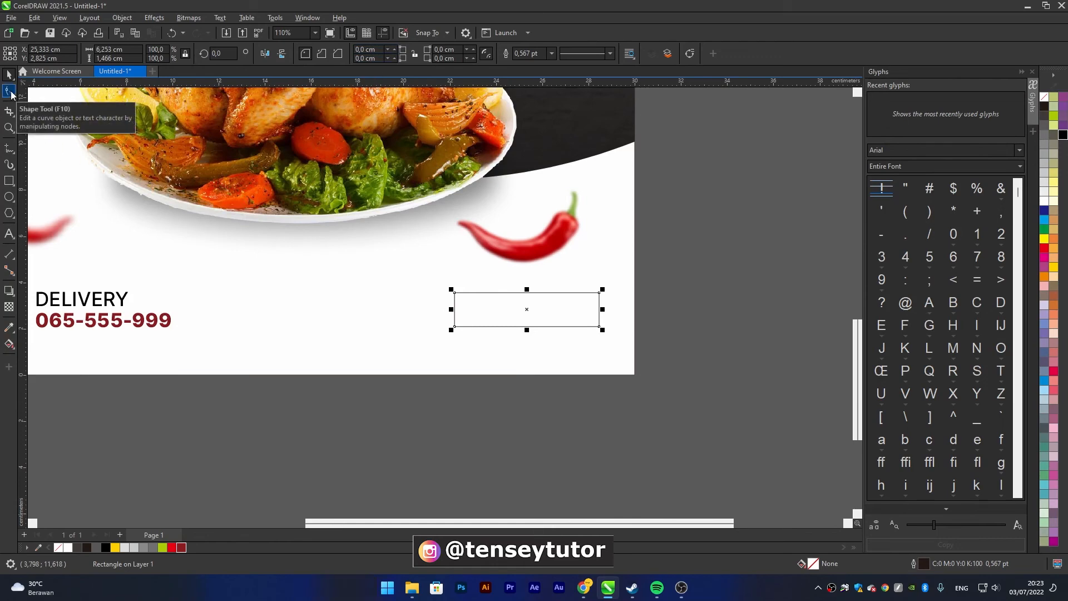
left_click(10, 93)
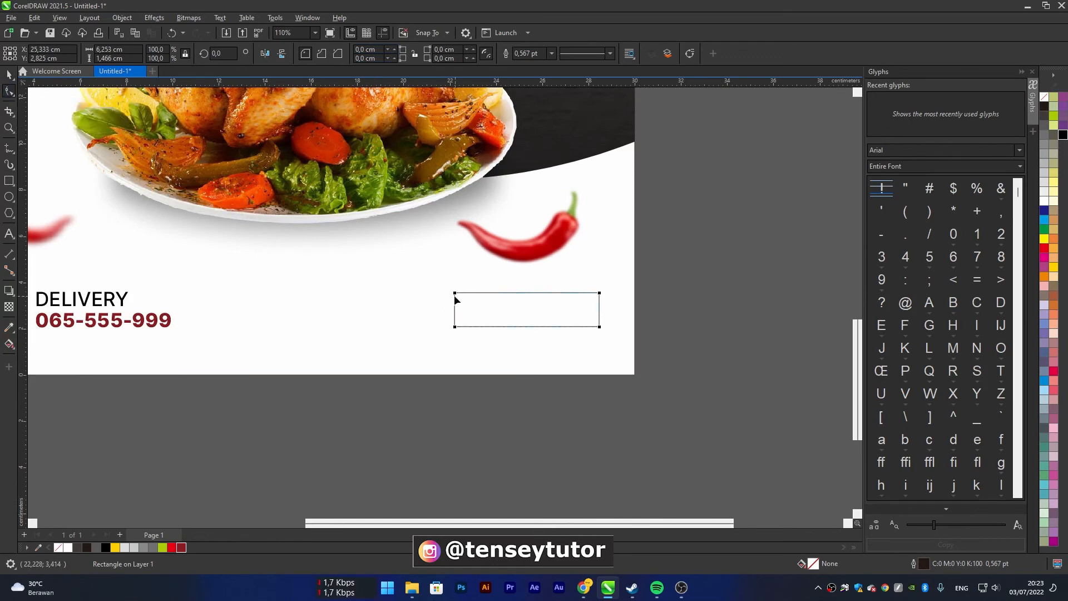
left_click_drag(455, 294, 471, 293)
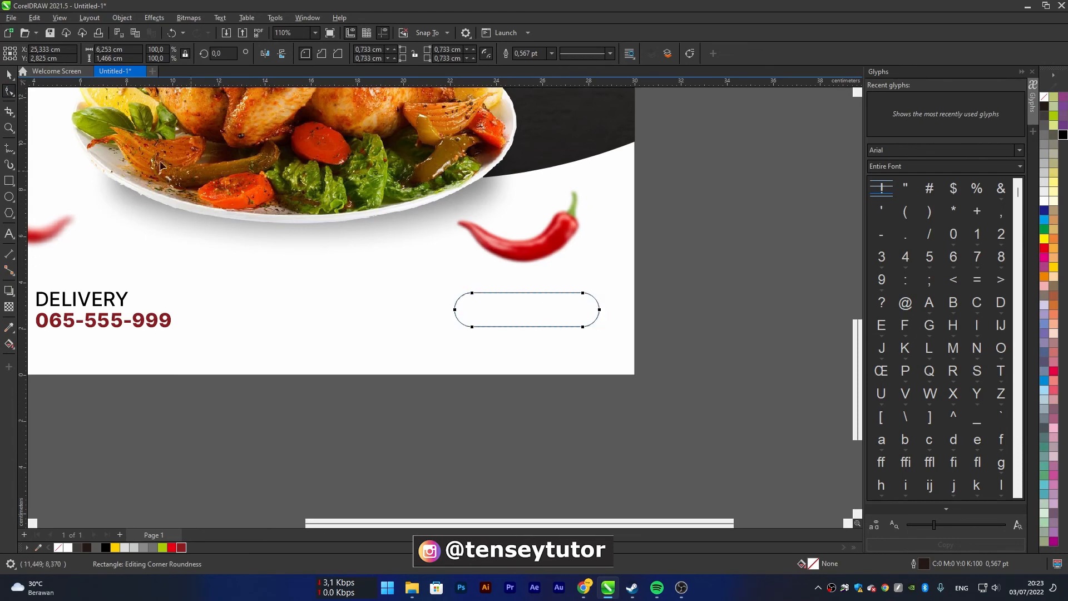
left_click(9, 72)
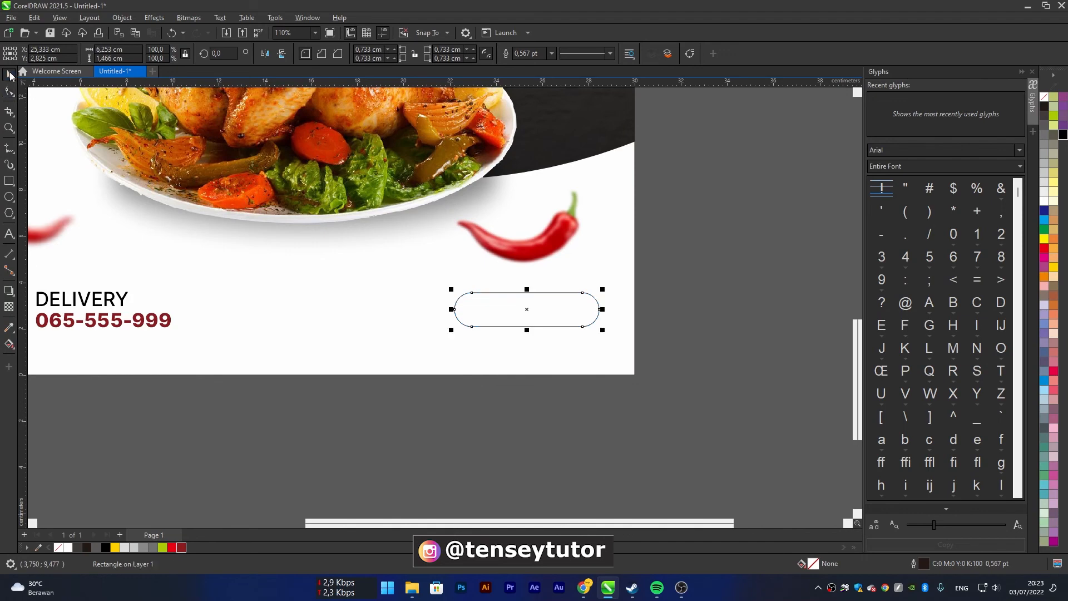
Fill the pill shape with the dark red C45 M100 Y100 K22, remove its outline, and deselect it
left_click(182, 547)
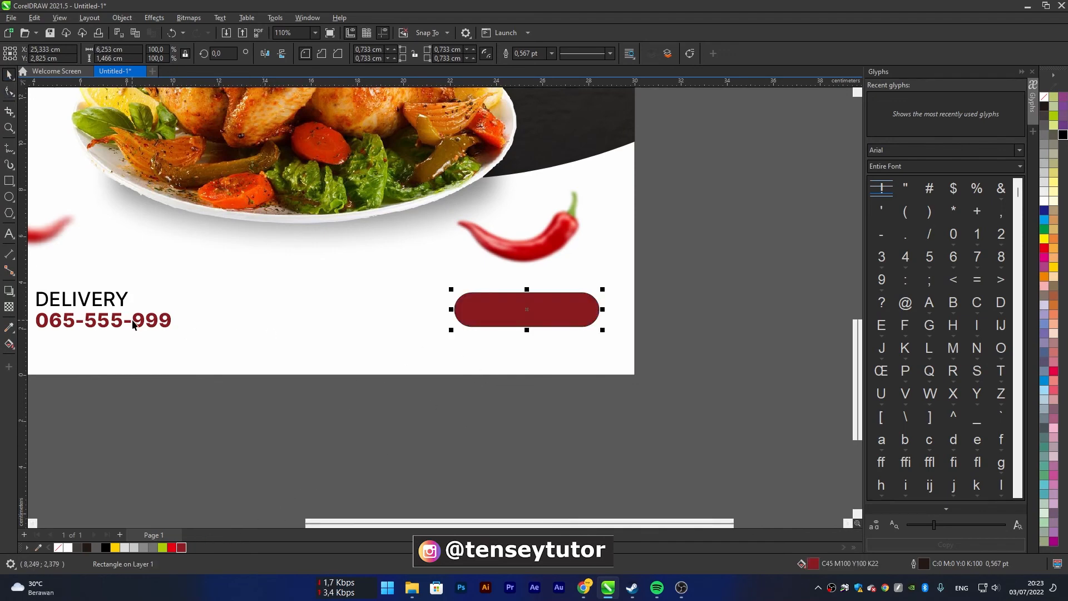
scroll(585, 293, "up", 3)
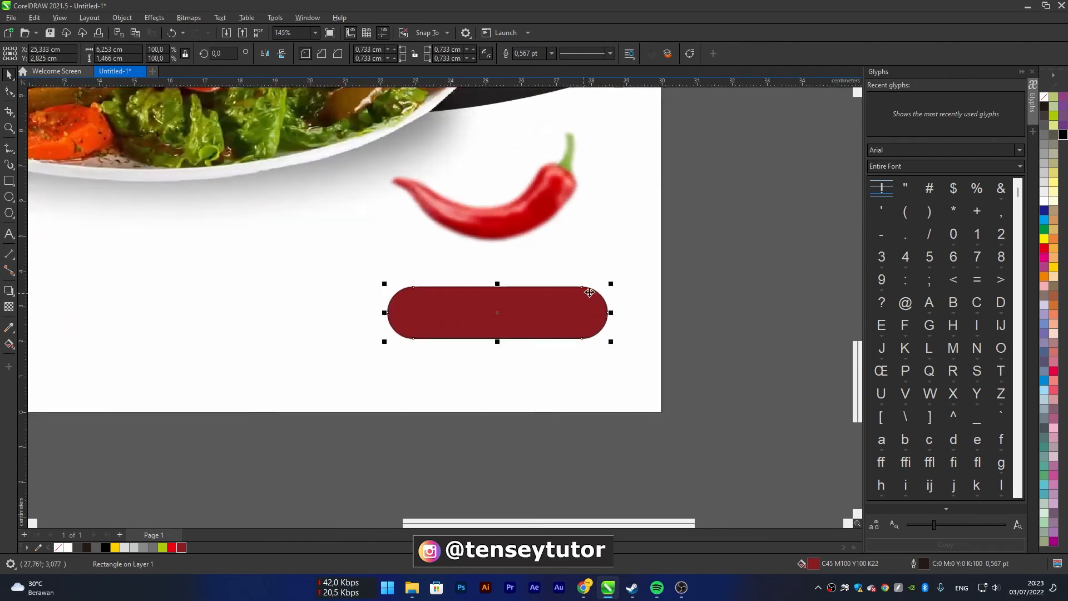
right_click(1044, 97)
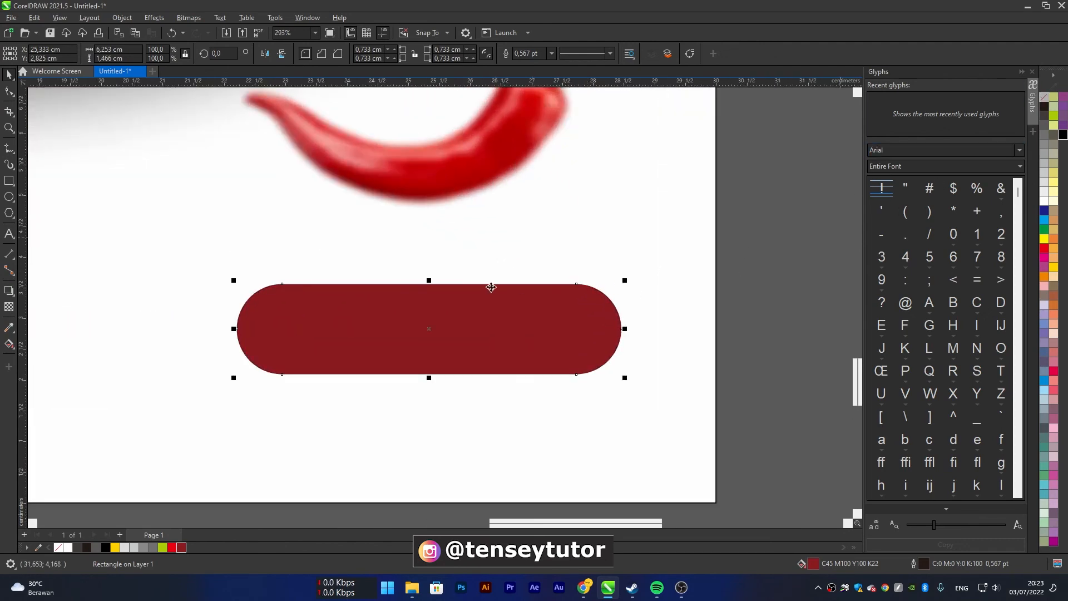
scroll(488, 287, "down", 5)
left_click(444, 377)
scroll(348, 304, "up", 2)
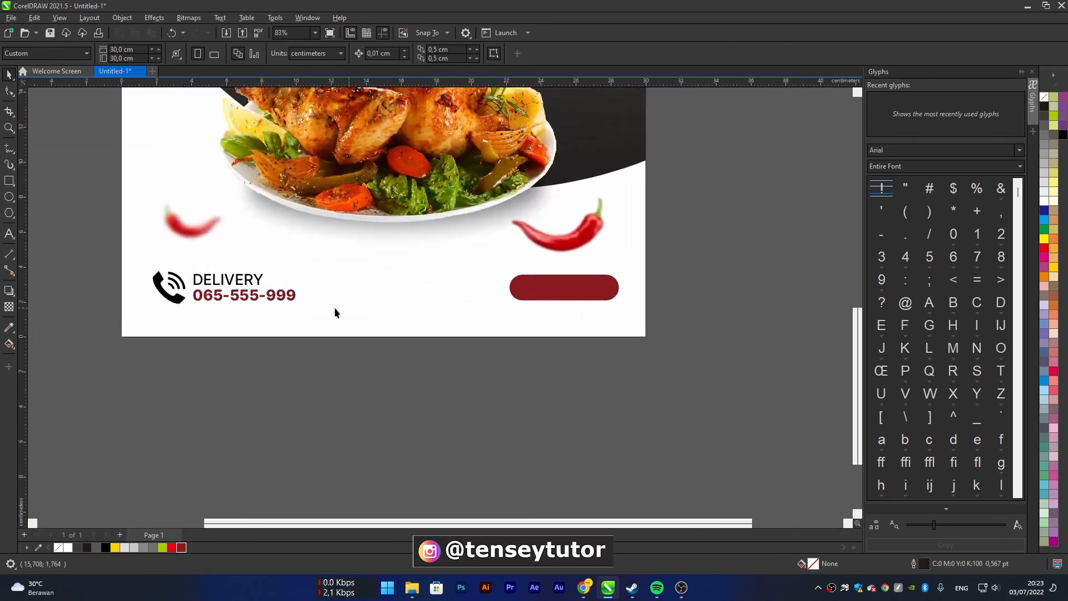
Copy the DELIVERY text out of its group and place the copy over the dark red pill shape
left_click(266, 299)
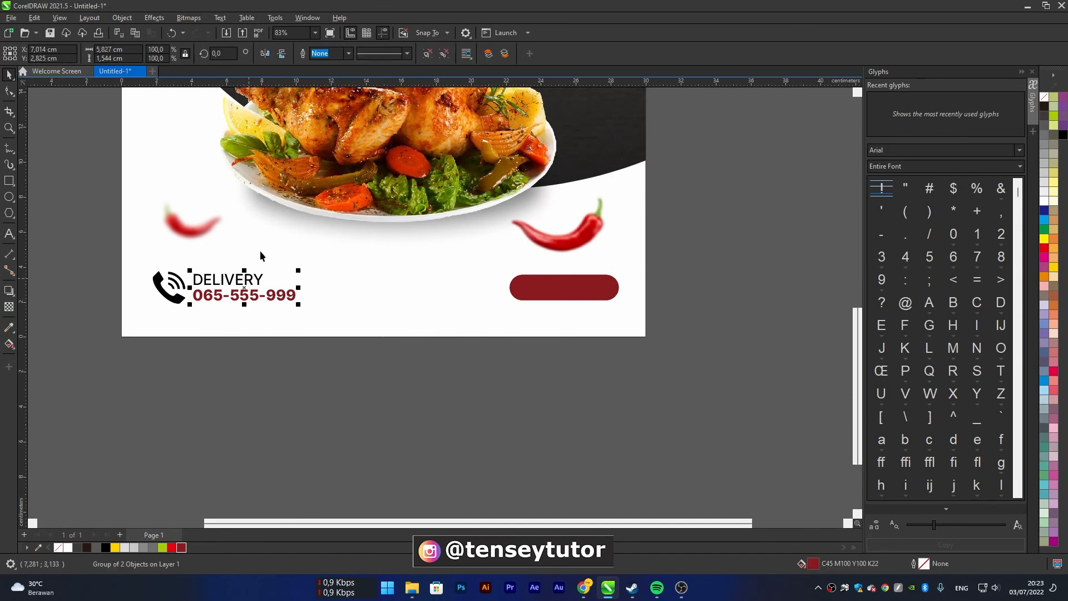
left_click(427, 53)
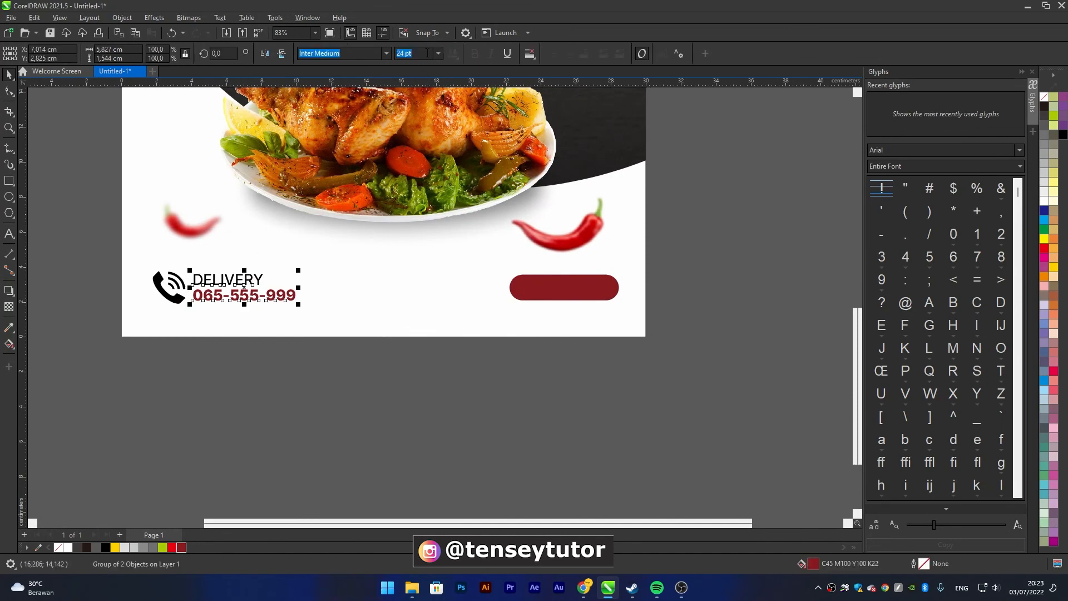
left_click(293, 351)
left_click(245, 281)
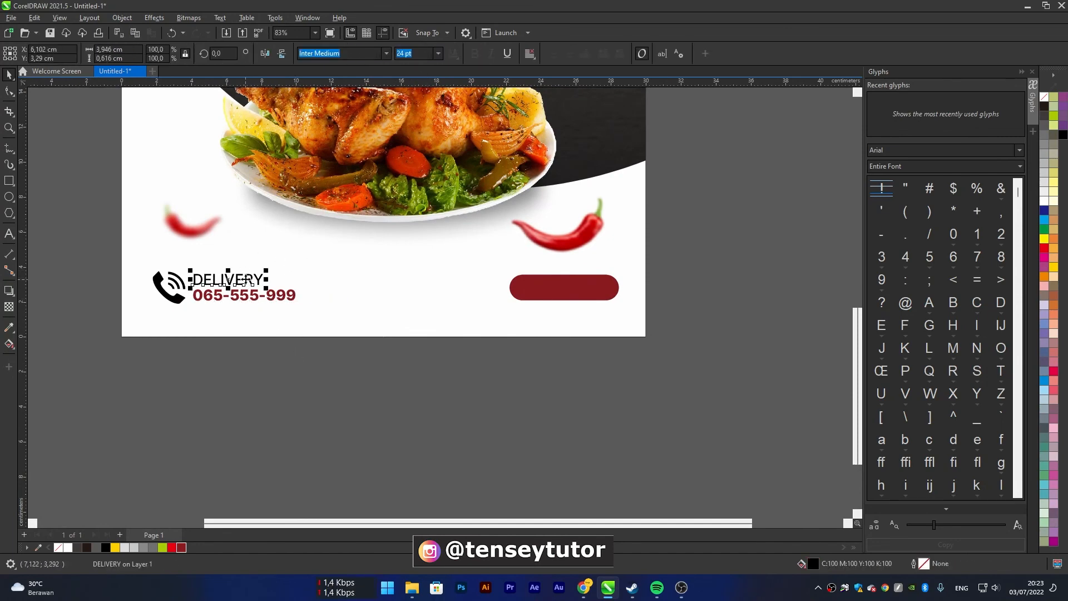
left_click_drag(248, 280, 534, 288)
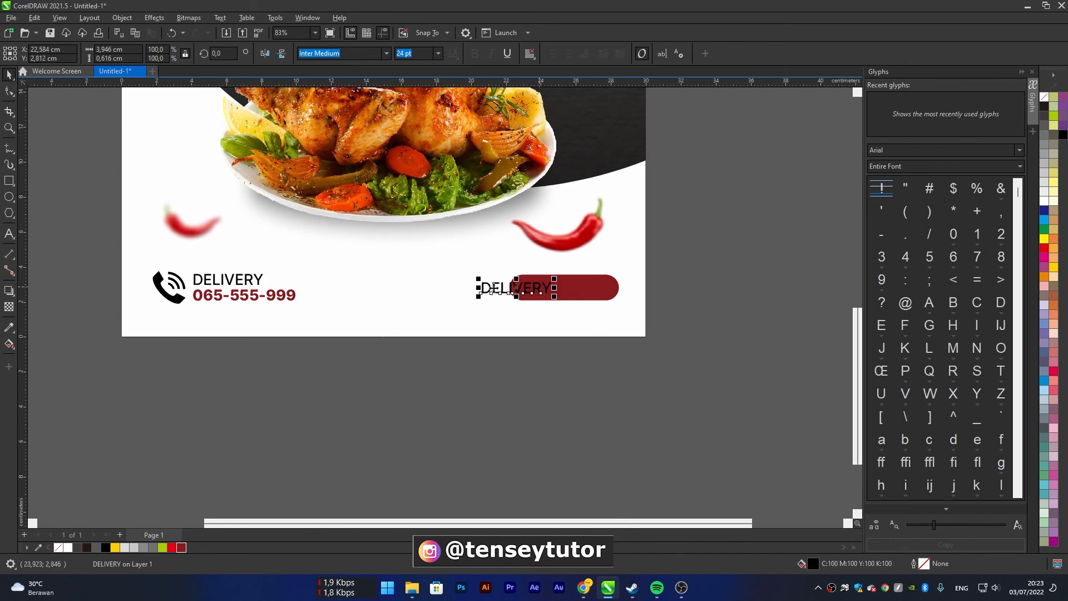
scroll(532, 299, "up", 2)
left_click_drag(536, 302, 584, 297)
Replace the copied DELIVERY text on the pill shape with "order now"
left_click(9, 233)
left_click(555, 286)
key("ctrl+a")
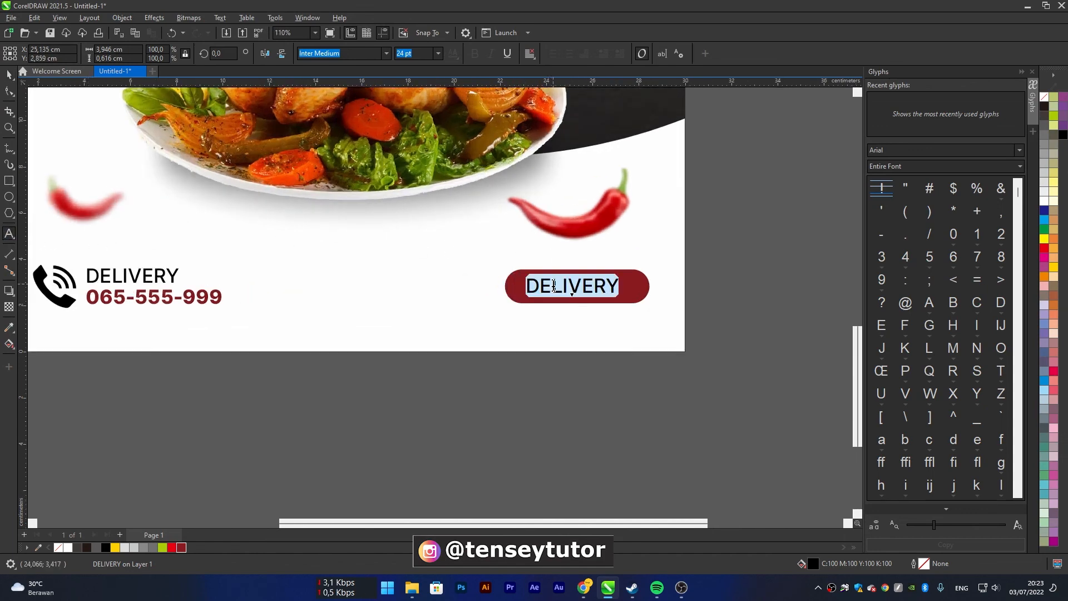
type("order now")
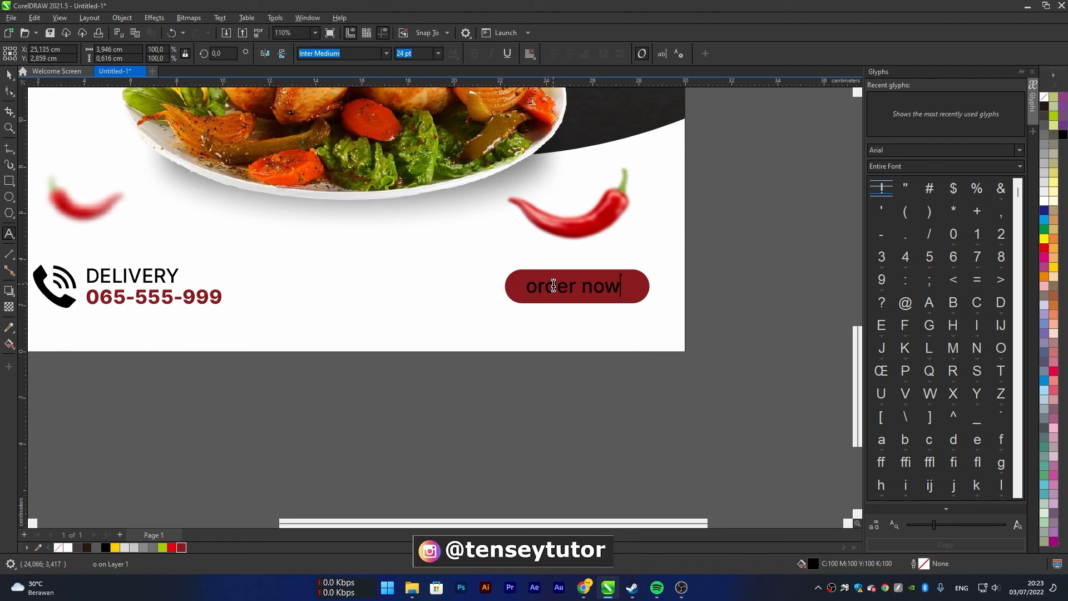
Change the case of the whole "order now" text to UPPERCASE
key("ctrl+a")
key("shift+F3")
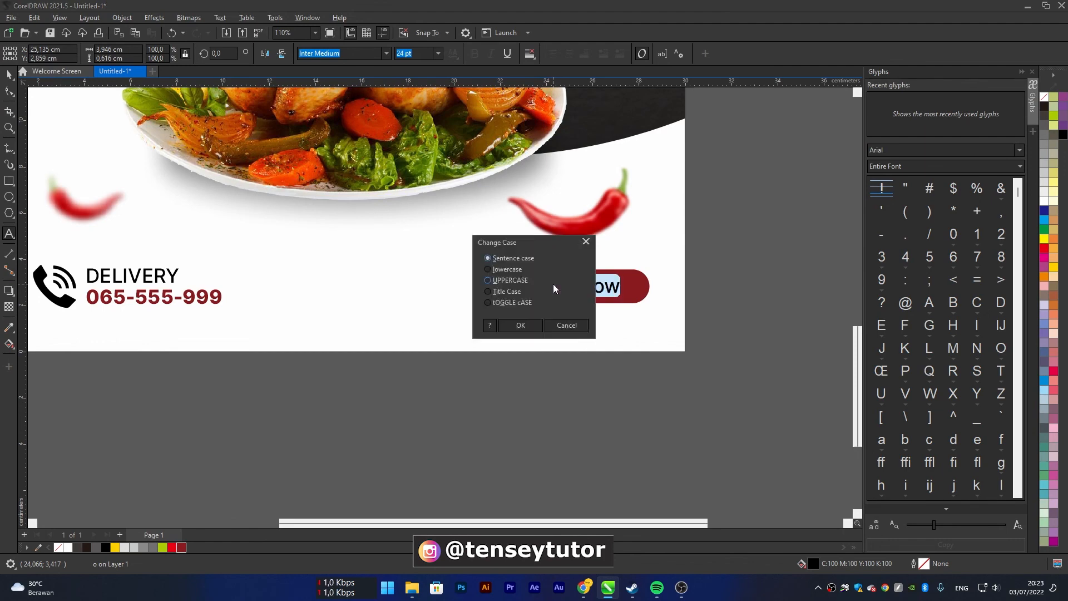
key("Down")
key("Down")
key("Return")
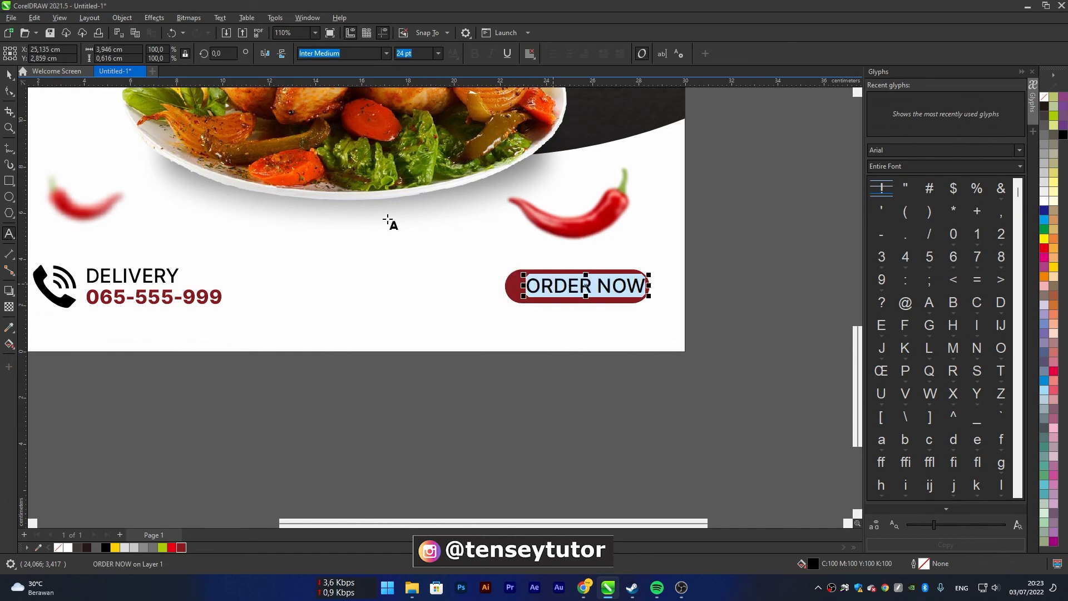
Centre the ORDER NOW text horizontally and vertically on the pill shape
left_click(8, 74)
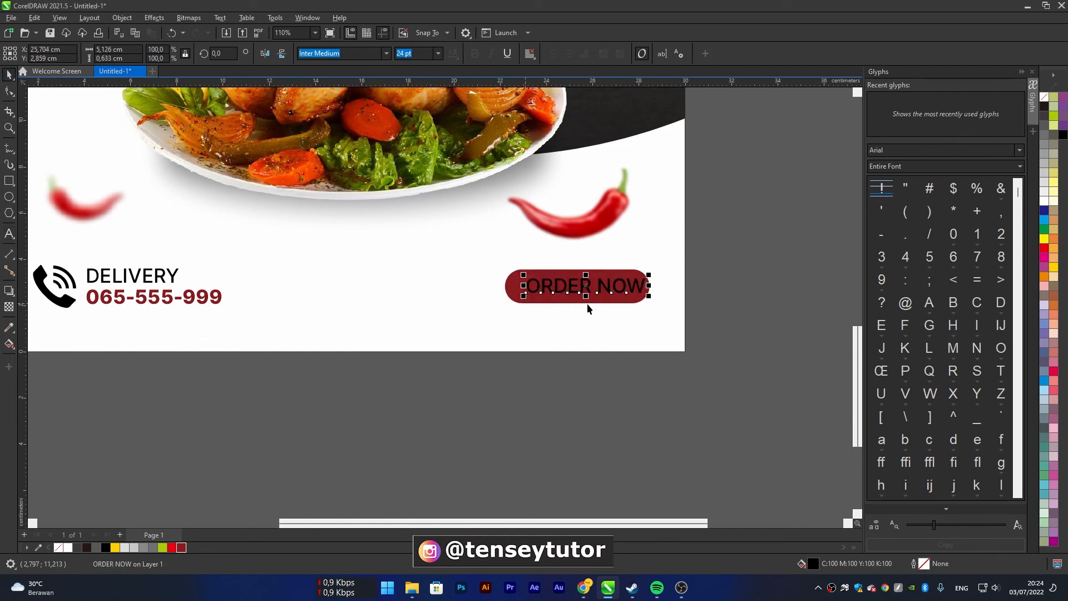
left_click(515, 292, "shift")
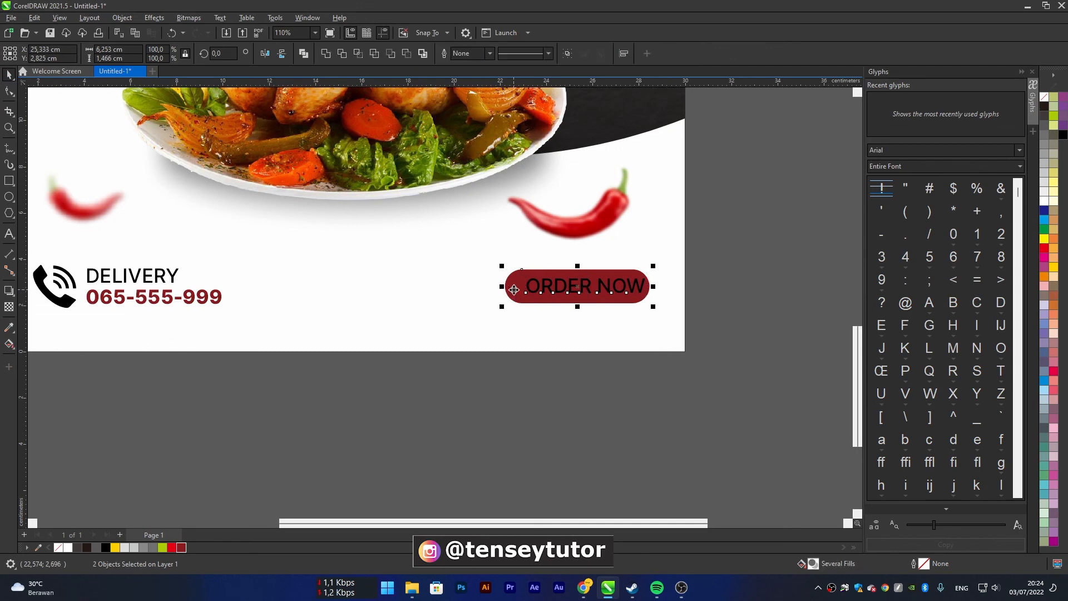
left_click_drag(513, 289, 515, 290)
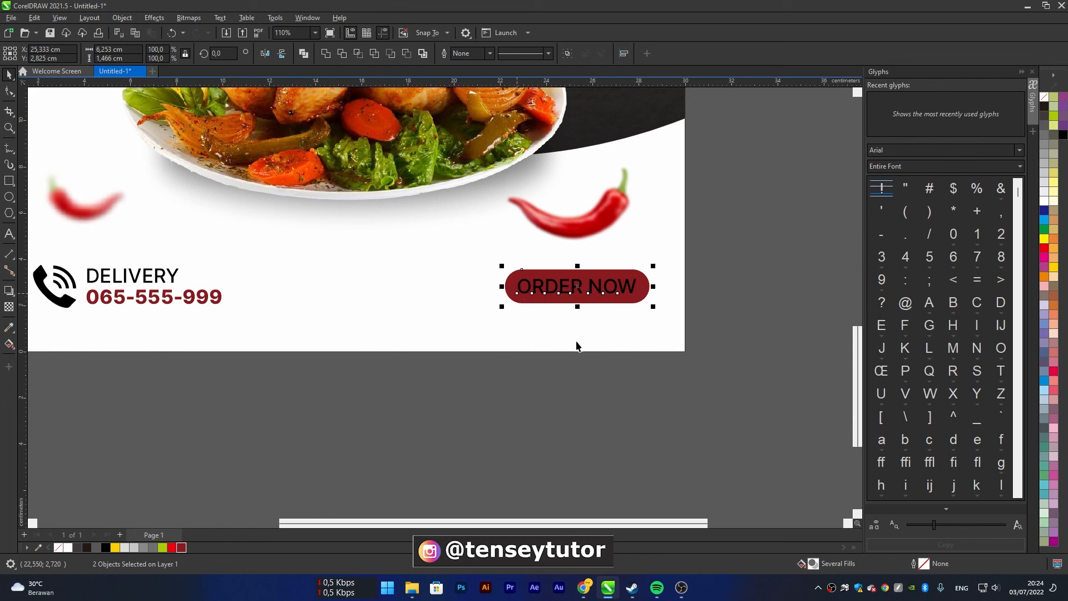
left_click(601, 376)
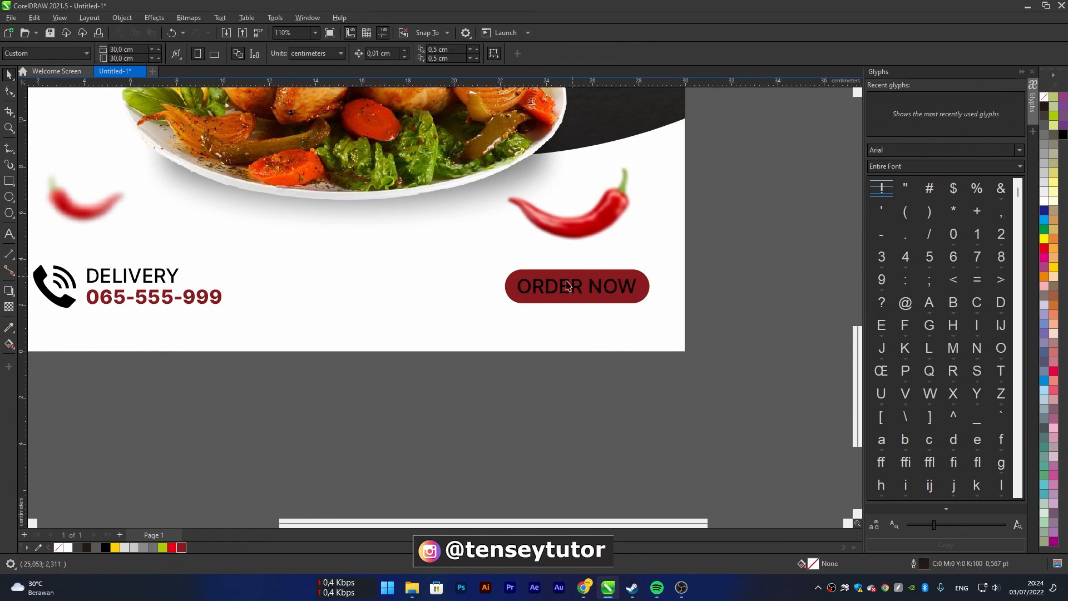
Set the ORDER NOW text size to 20 pt and centre it again on the pill shape
left_click(617, 293)
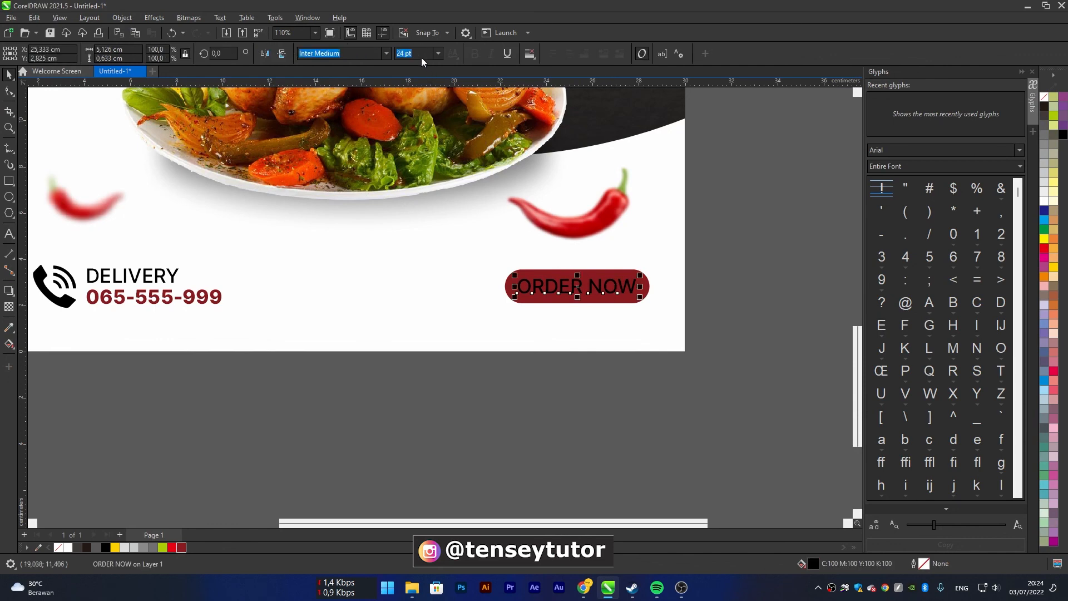
type("20")
key("Return")
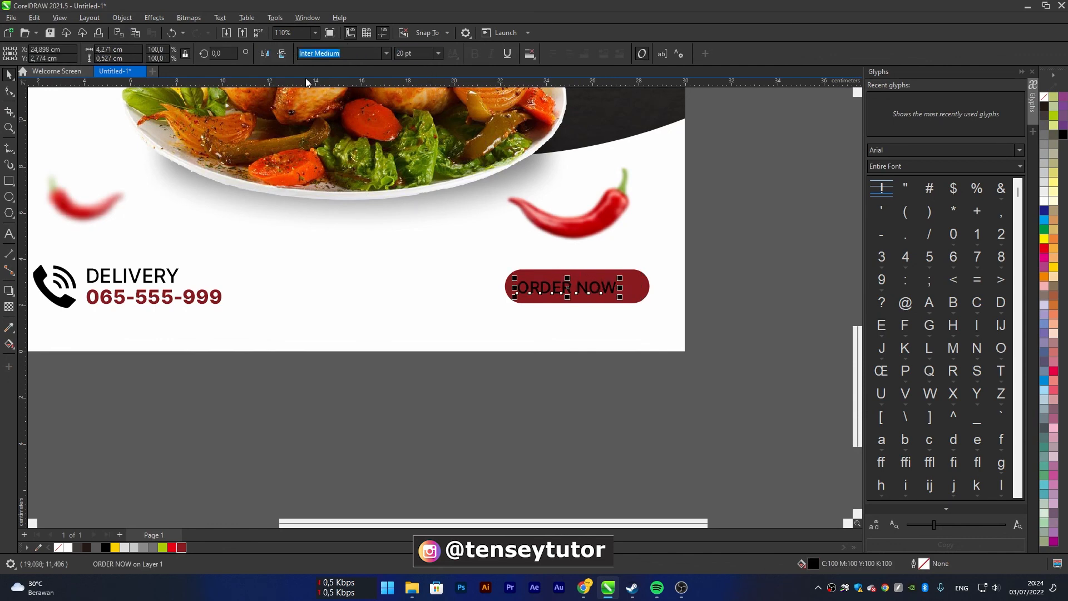
left_click(643, 293, "shift")
key("c")
key("e")
Fill the ORDER NOW text with white and deselect it
left_click(725, 286)
left_click_drag(737, 392, 521, 276)
scroll(634, 301, "down", 3)
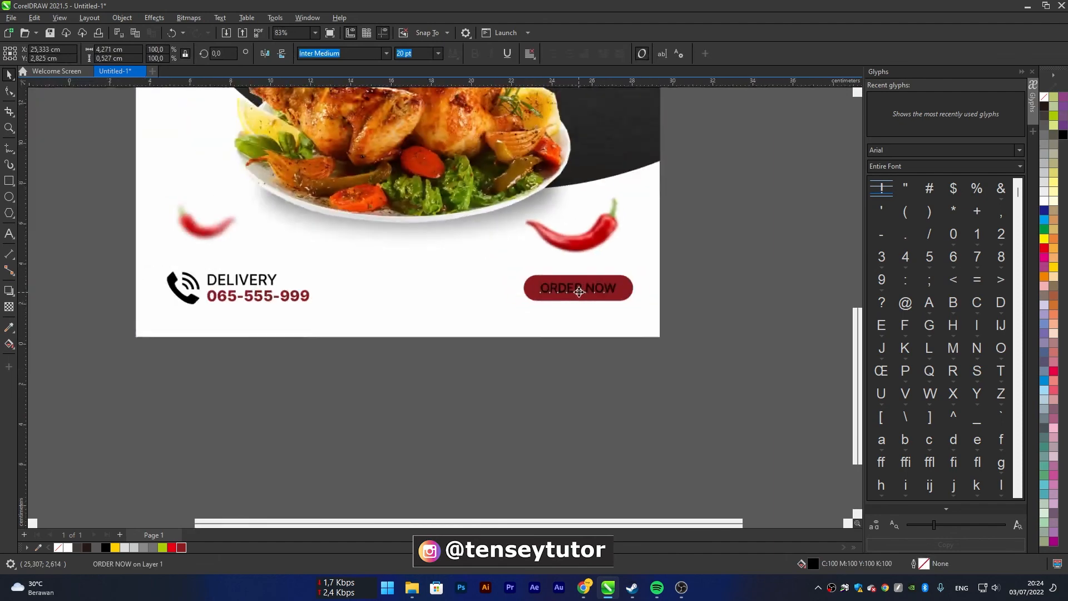
left_click(1045, 204)
left_click(693, 329)
Remove the outline from the white 30 × 30 cm background rectangle and deselect it
left_click_drag(616, 300, 618, 382)
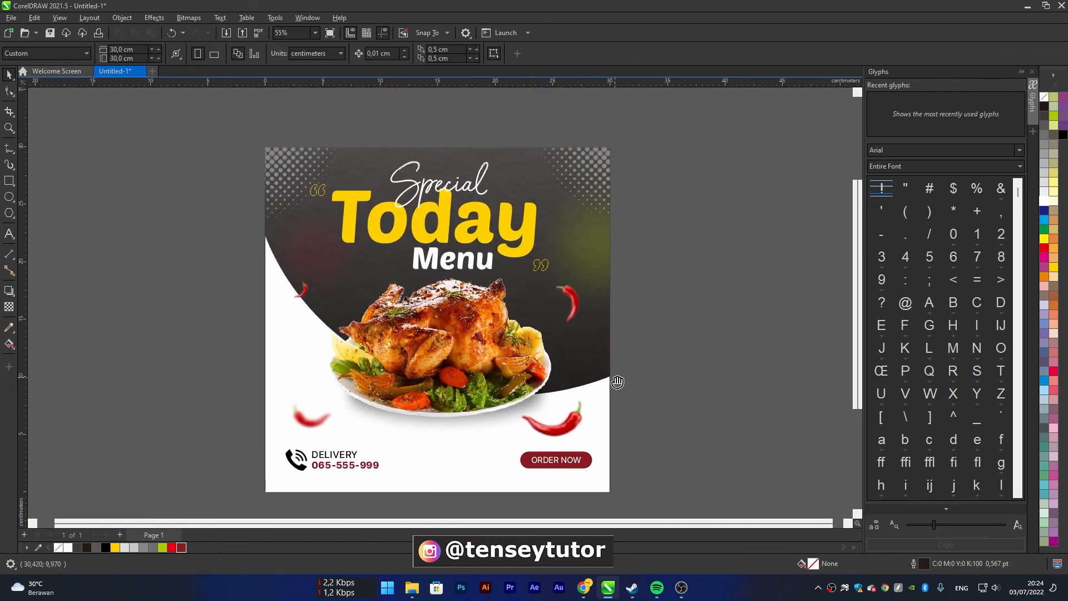
left_click(607, 483)
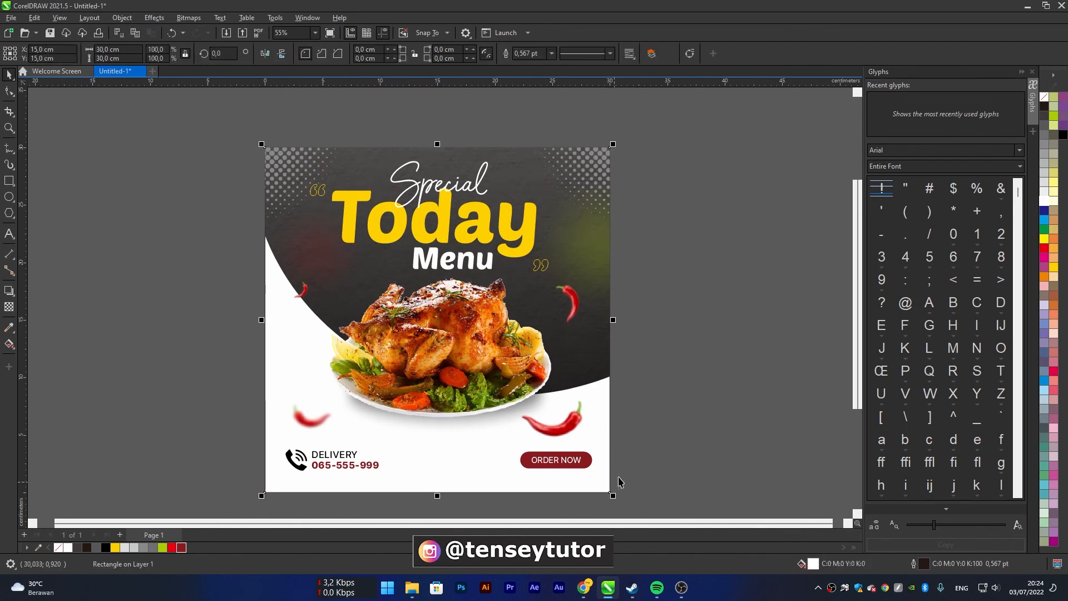
right_click(1044, 97)
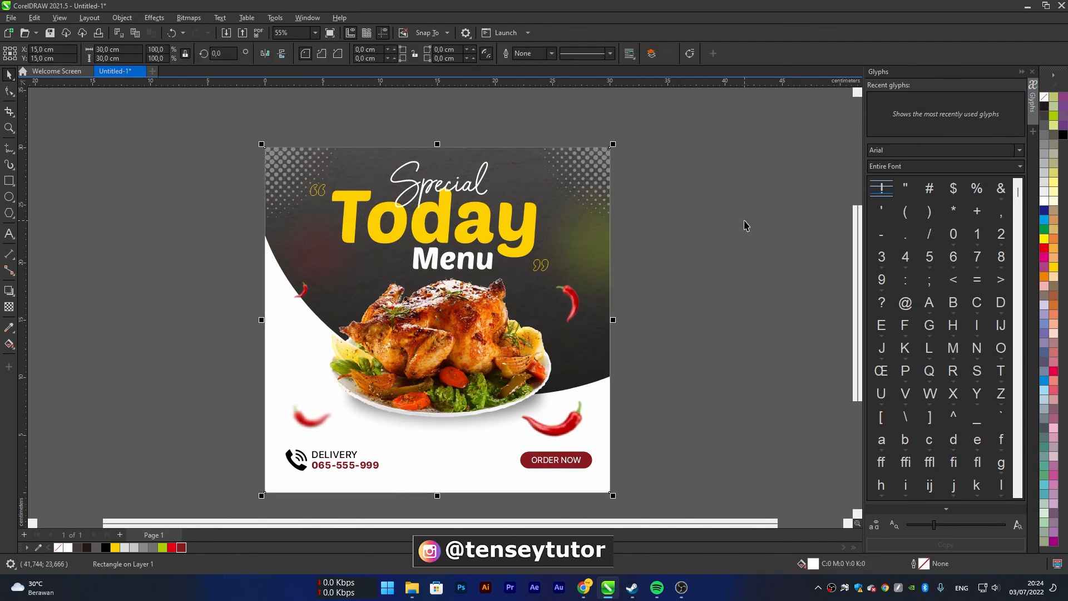
scroll(752, 231, "up", 1)
left_click(760, 254)
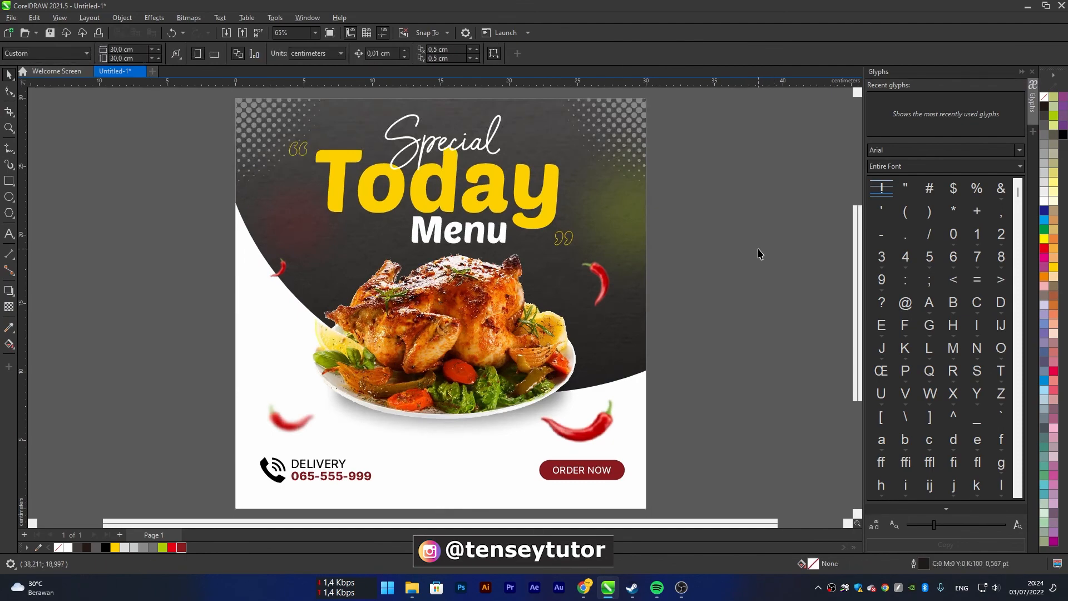